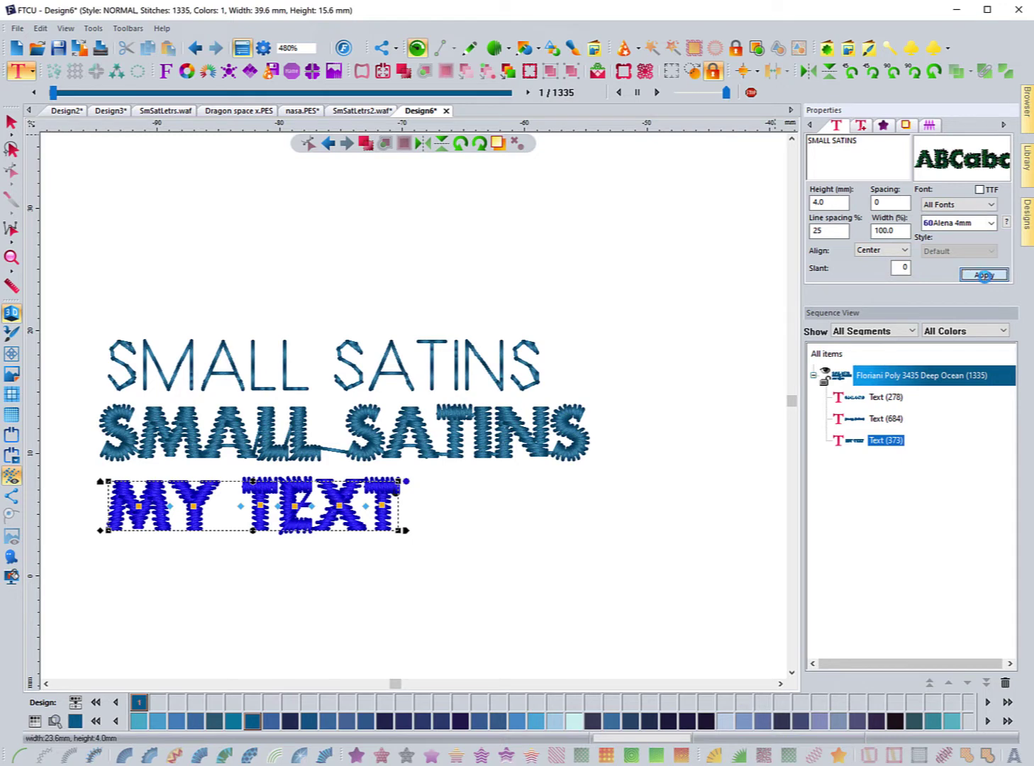
# Change the selected third SMALL SATINS line to the Solid font from the Block category, with a 4 mm height.
pyautogui.click(957, 222)
pyautogui.click(957, 205)
pyautogui.click(957, 205)
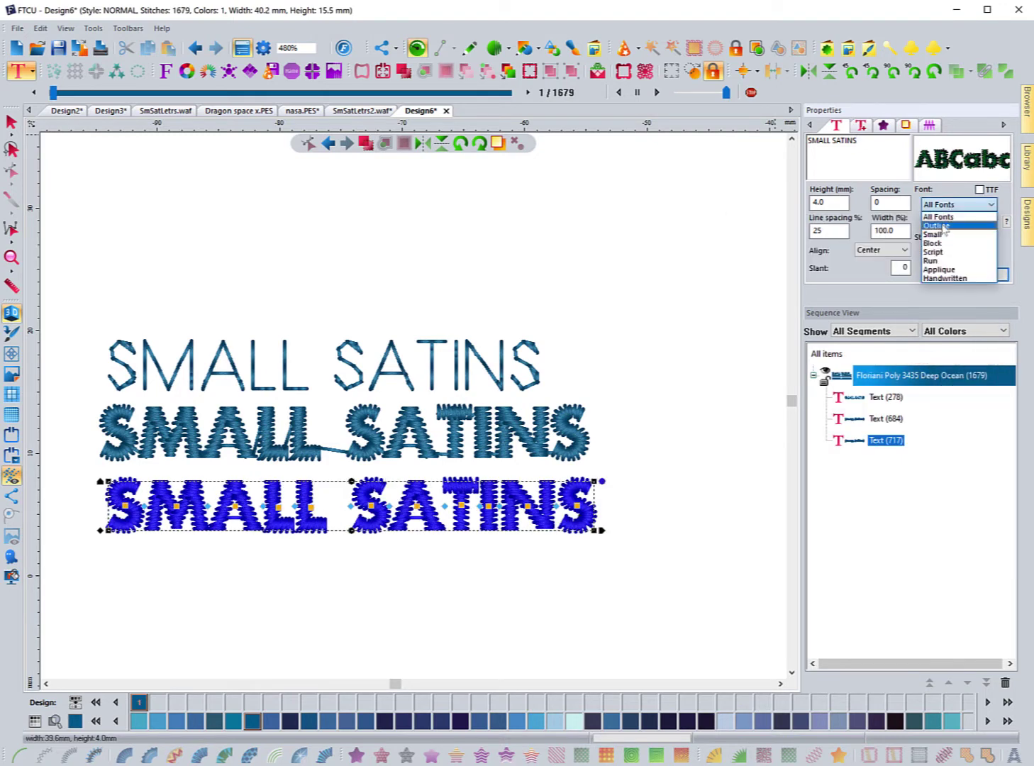
pyautogui.click(936, 243)
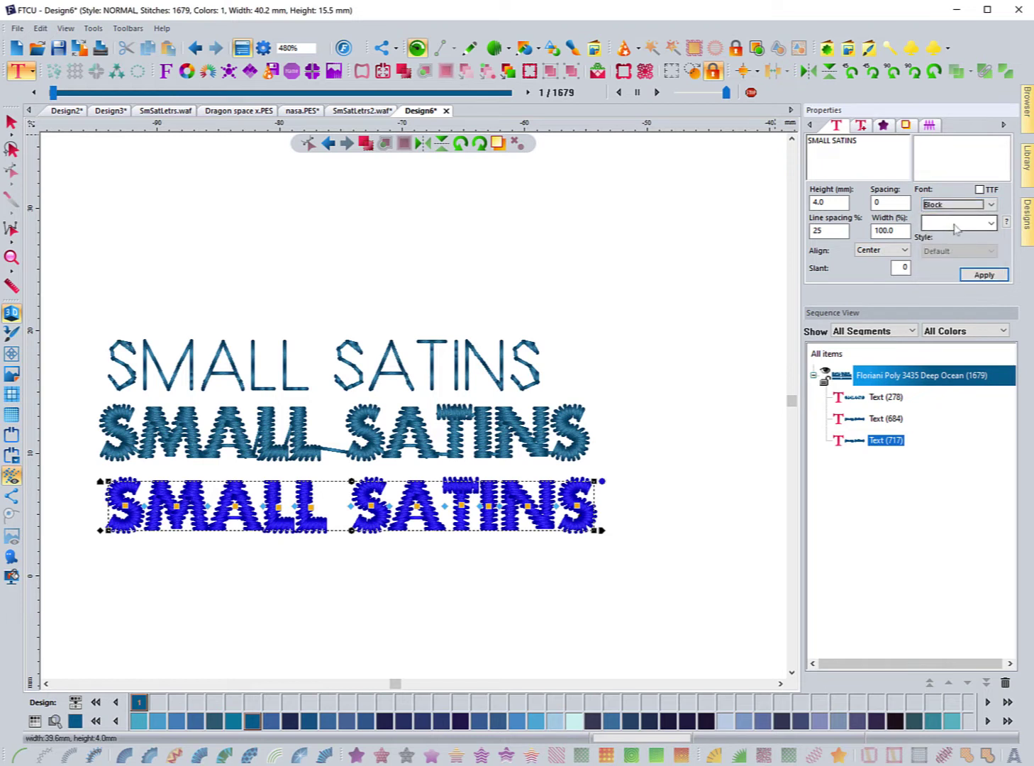
pyautogui.click(955, 224)
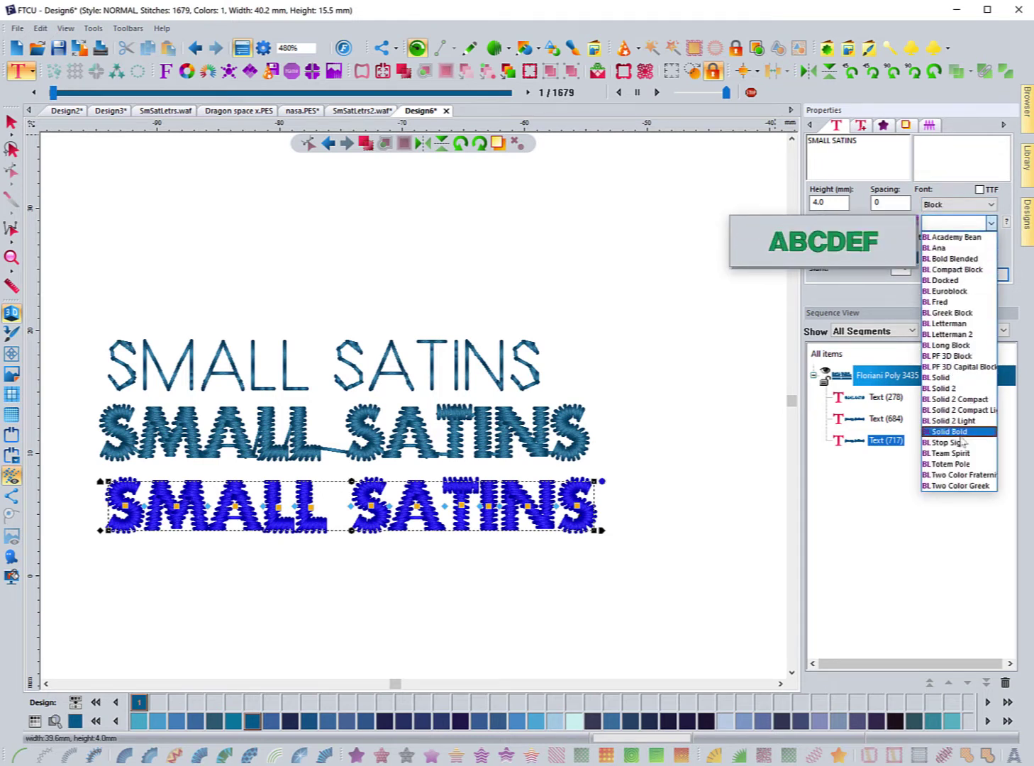
pyautogui.click(954, 386)
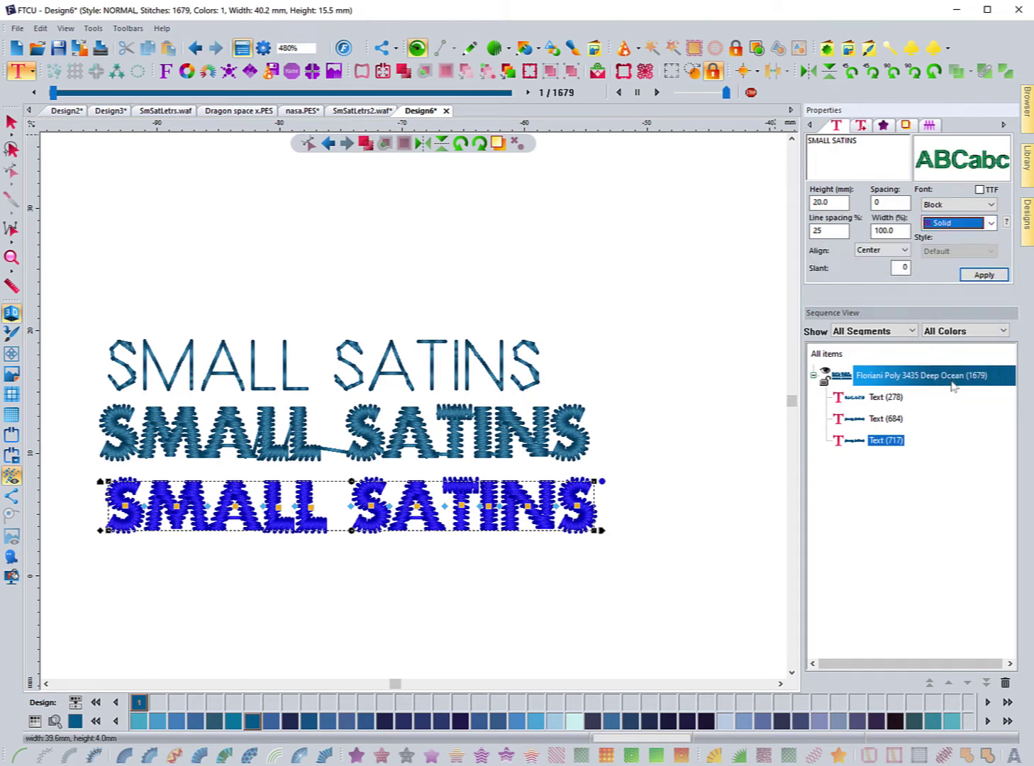
pyautogui.doubleClick(820, 202)
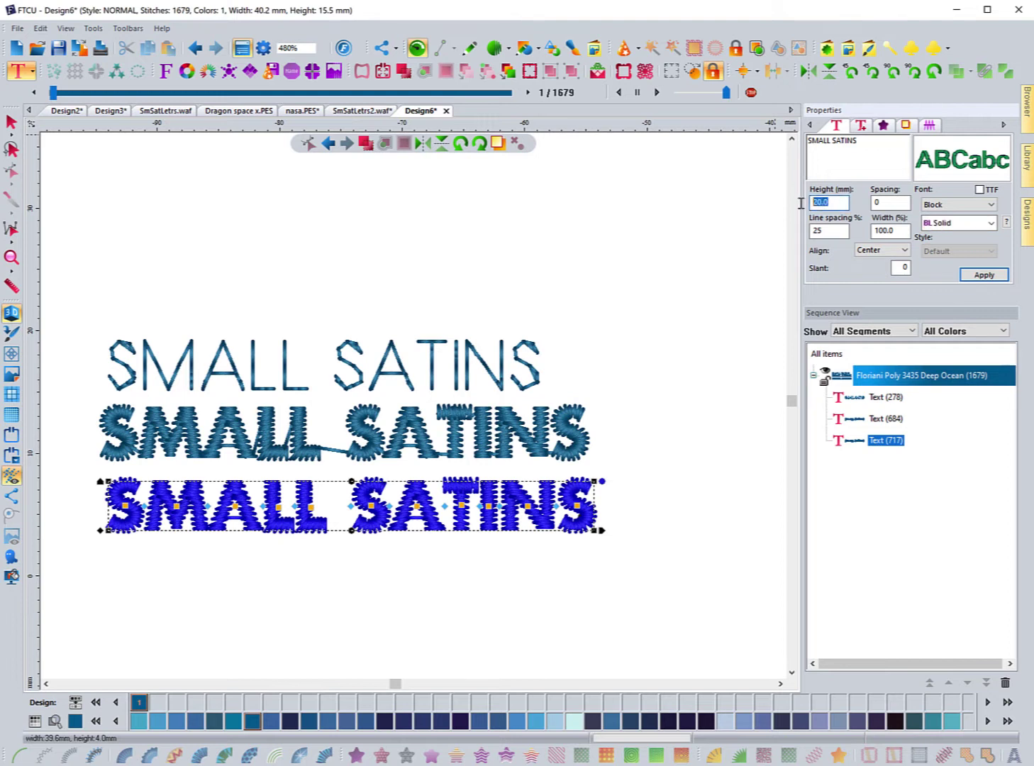
pyautogui.write('4')
pyautogui.click(982, 277)
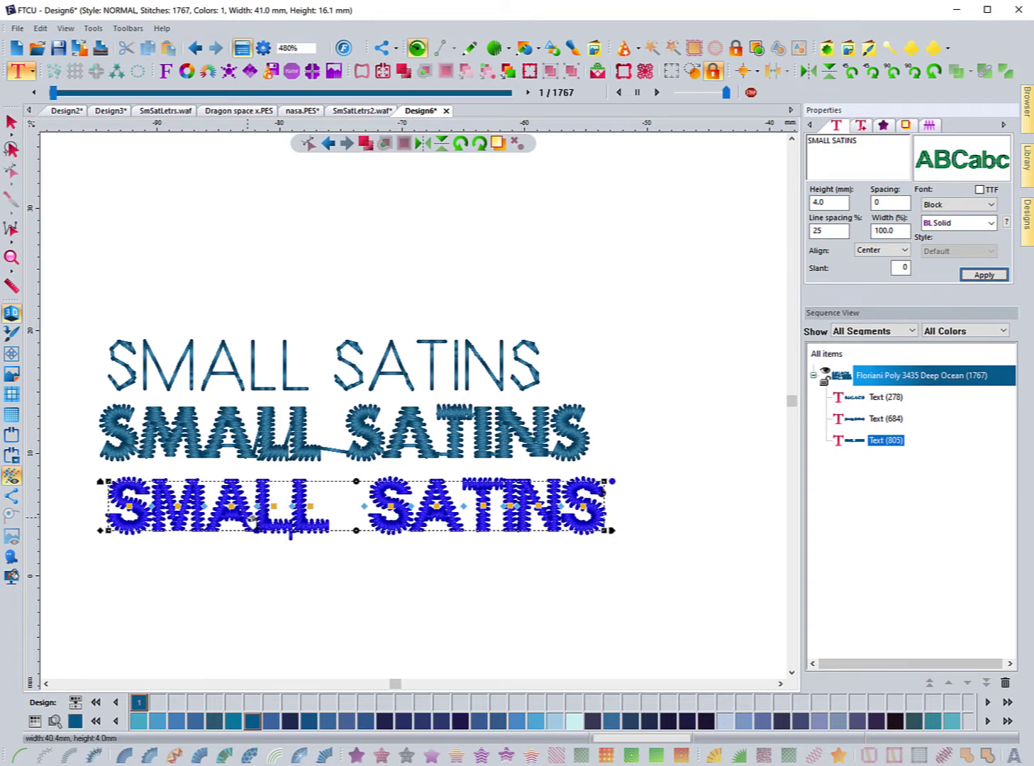
# Move the third SMALL SATINS line slightly left so it lines up beneath the other two, and deselect it.
pyautogui.moveTo(252, 520); pyautogui.dragTo(241, 522)
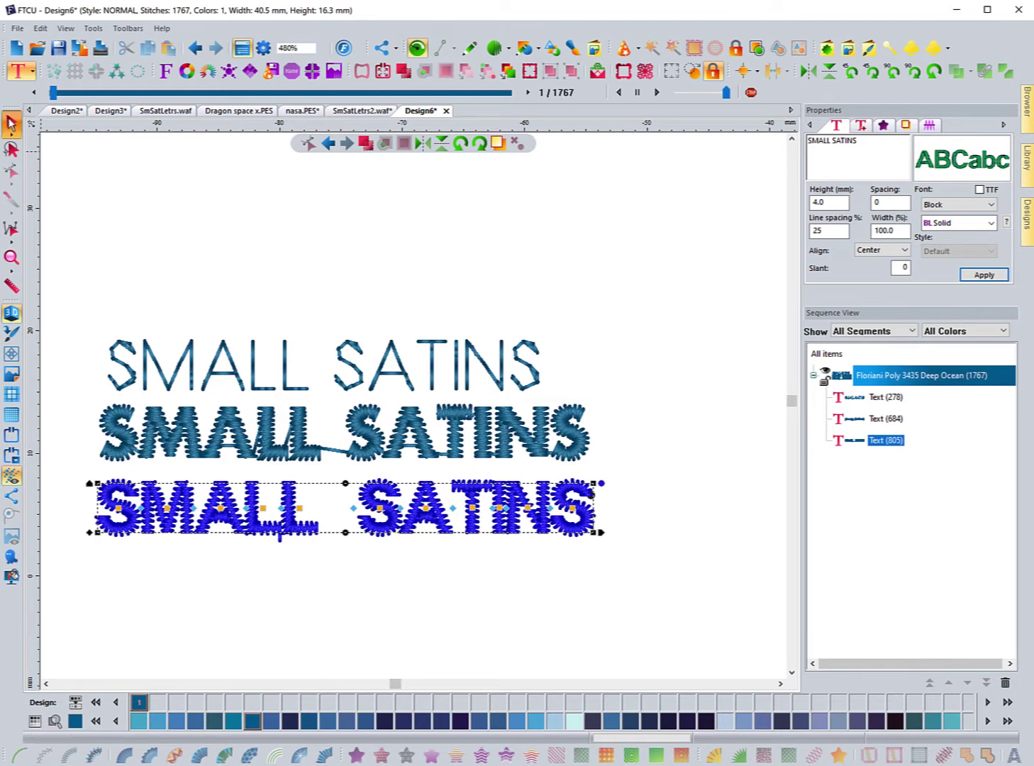
pyautogui.click(121, 224)
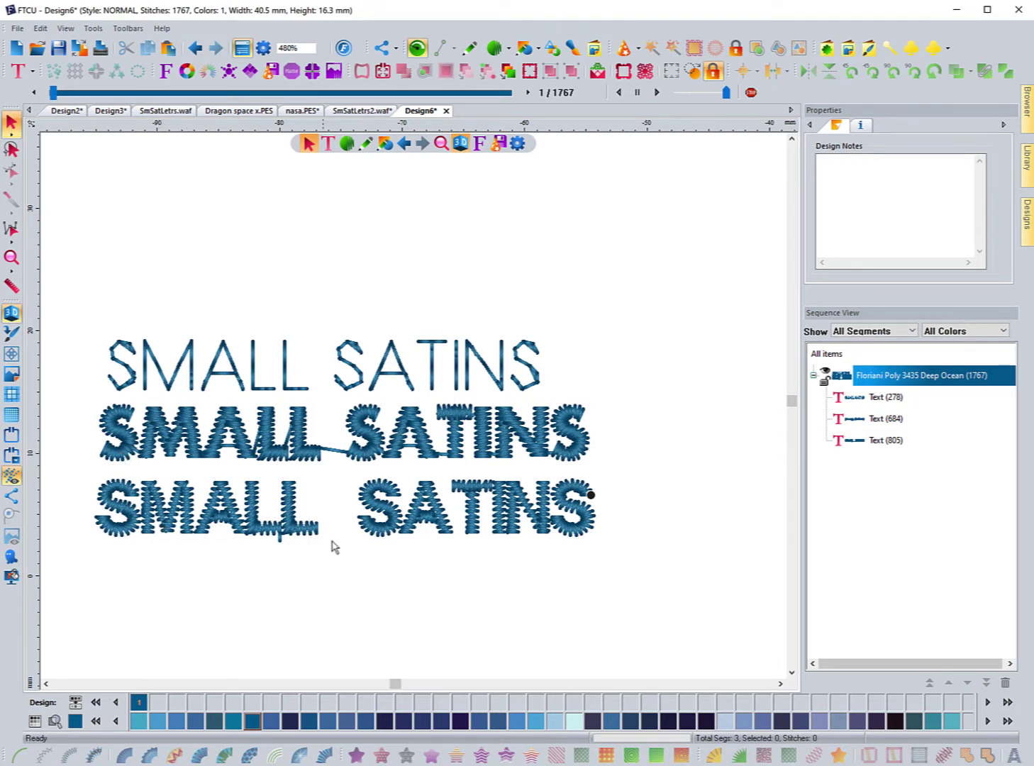
pyautogui.click(453, 539)
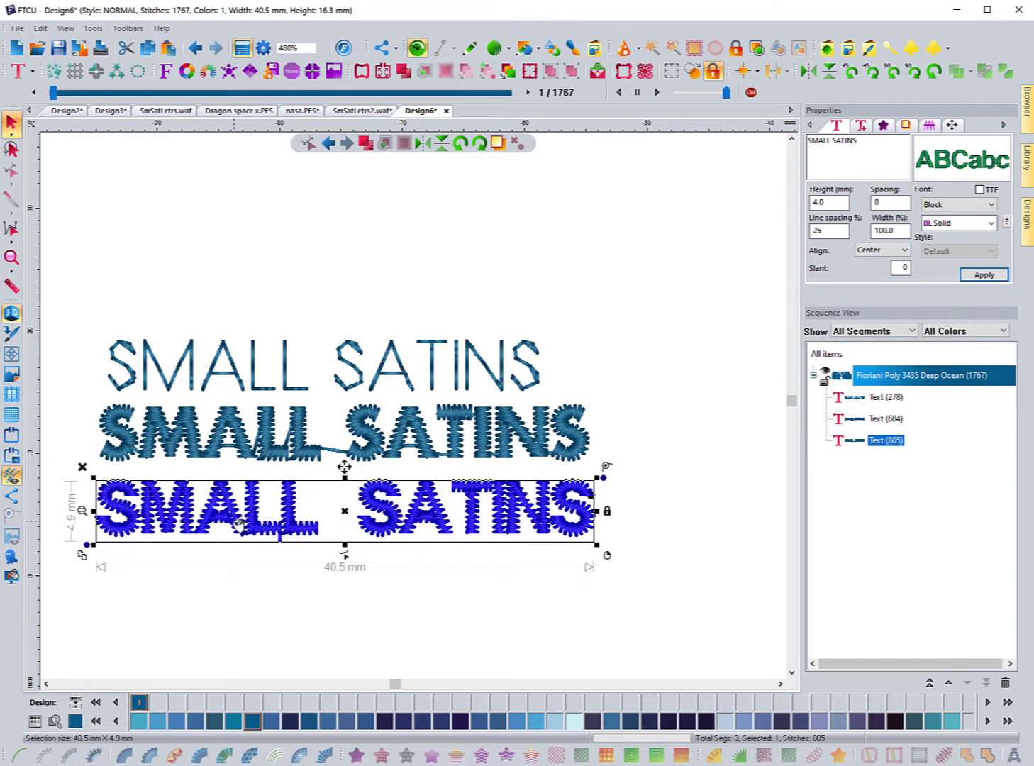
pyautogui.click(231, 578)
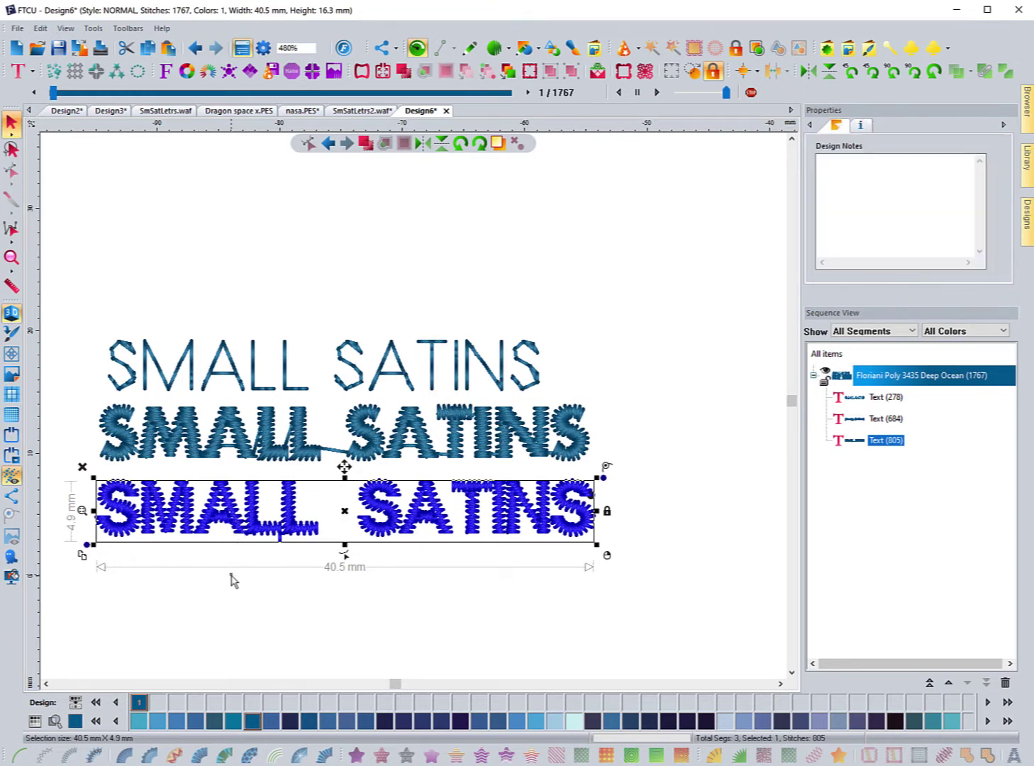
# Add a new text object reading "abdegopq" beside the third SMALL SATINS line, with a 4 mm height.
pyautogui.click(326, 143)
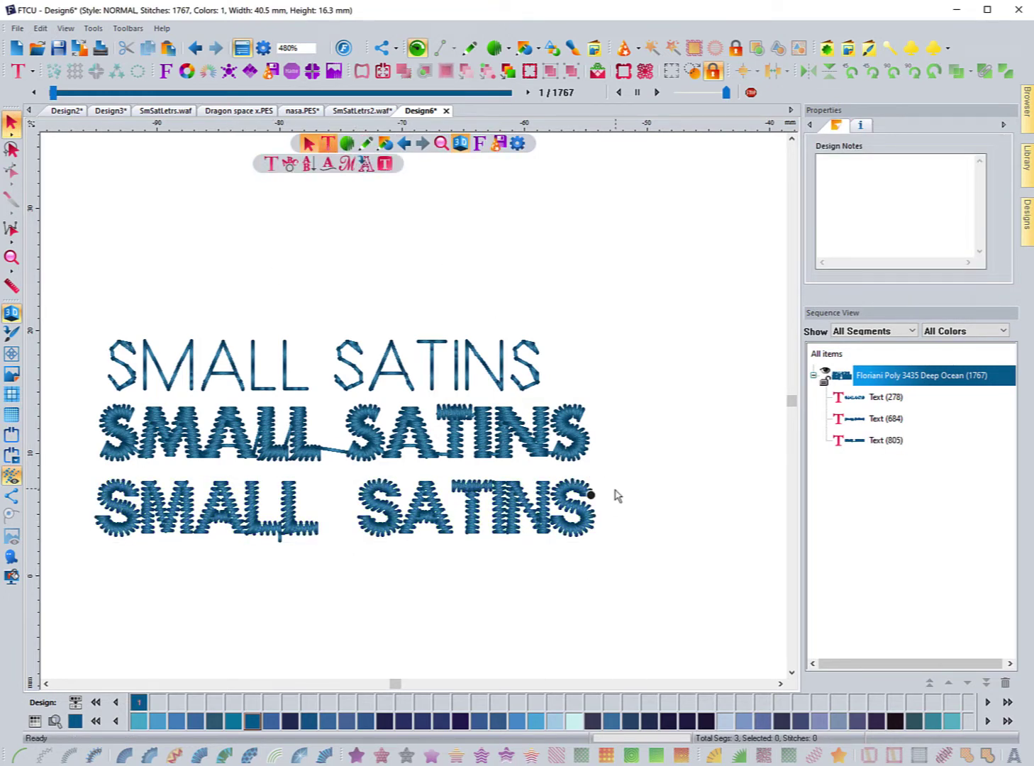
pyautogui.click(270, 163)
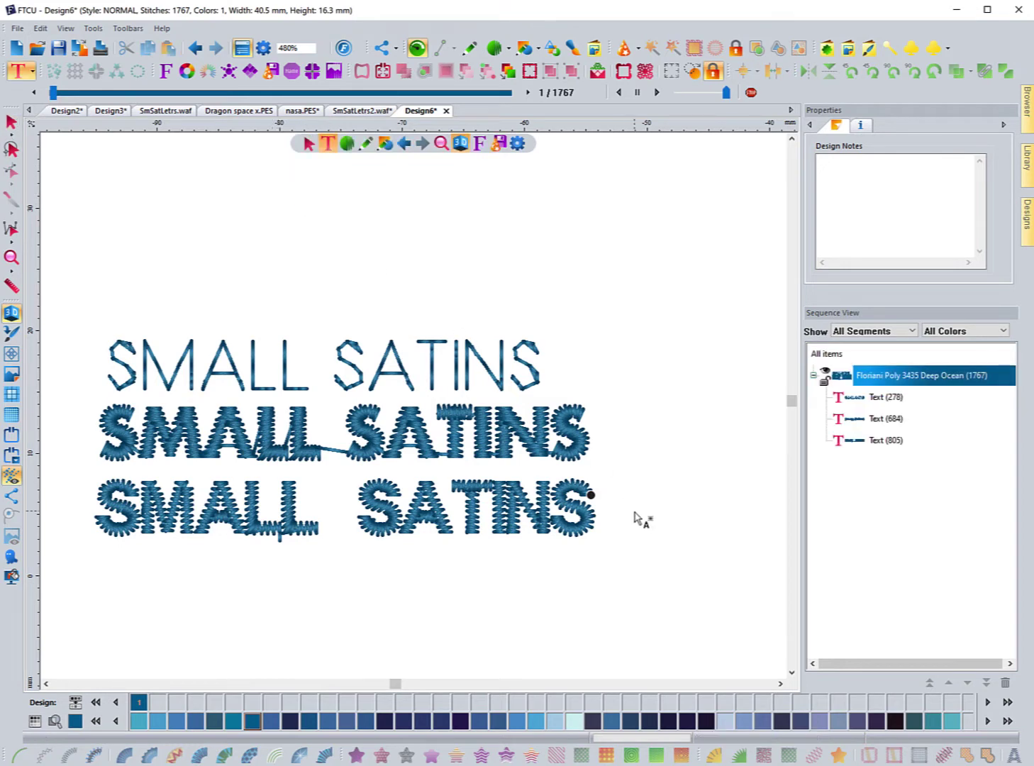
pyautogui.click(656, 516)
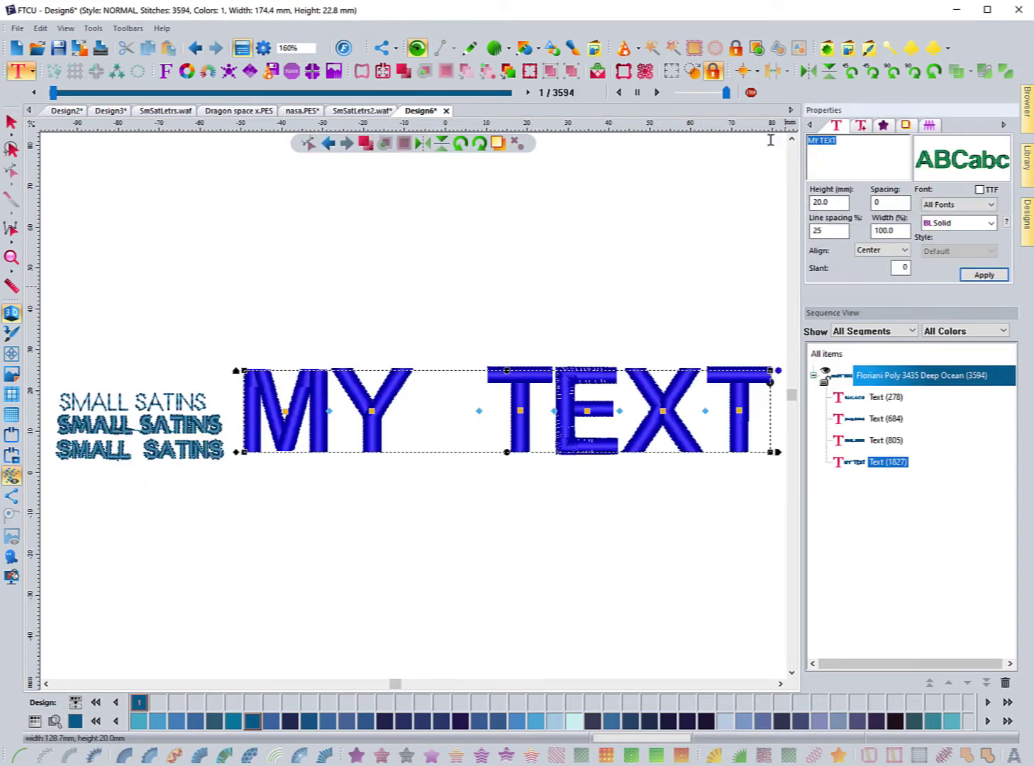
pyautogui.write('abdegopq')
pyautogui.doubleClick(821, 203)
pyautogui.write('4')
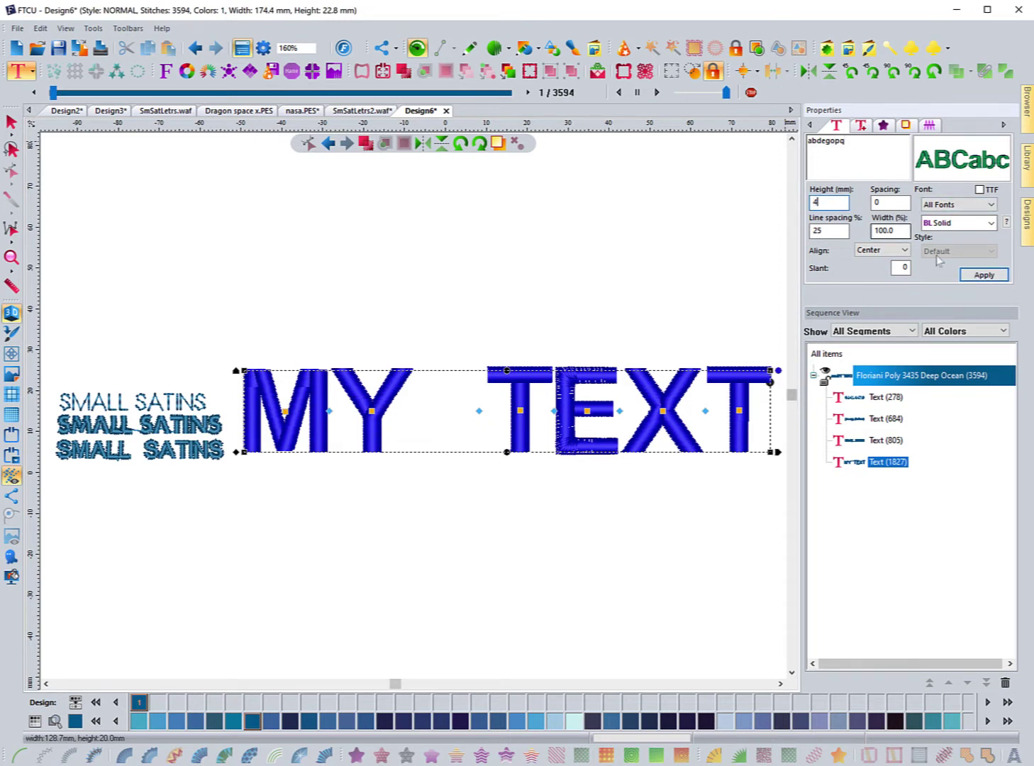
pyautogui.click(987, 274)
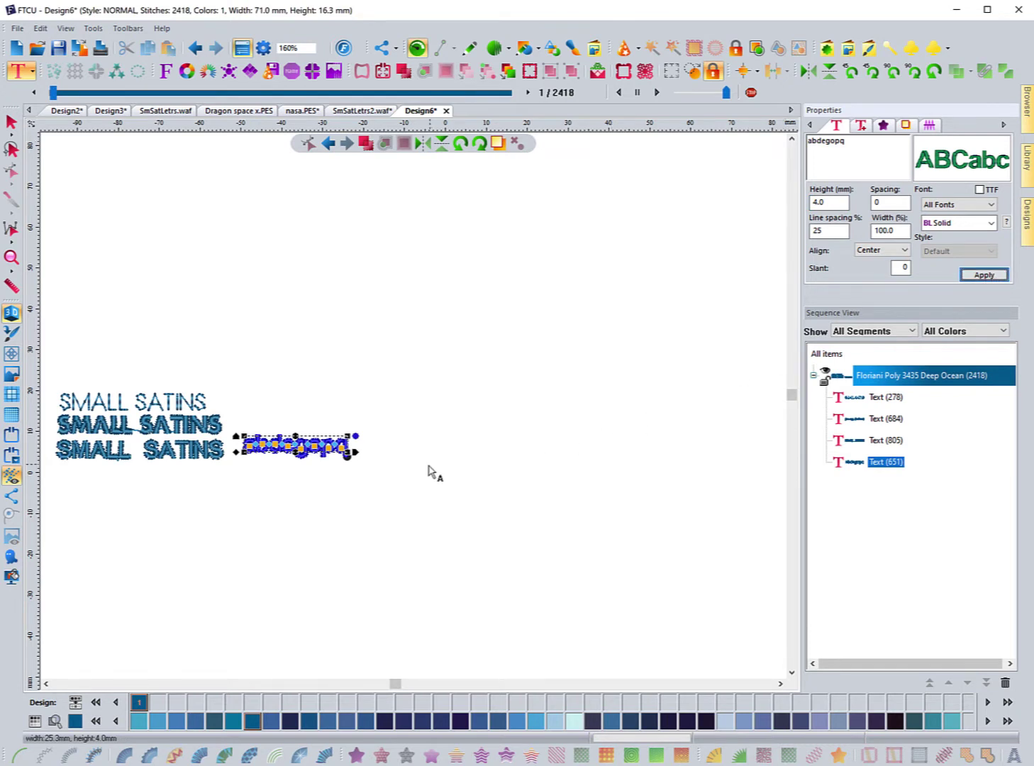
# Nudge the abdegopq text slightly left and down to sit beside the third SMALL SATINS line.
pyautogui.click(11, 122)
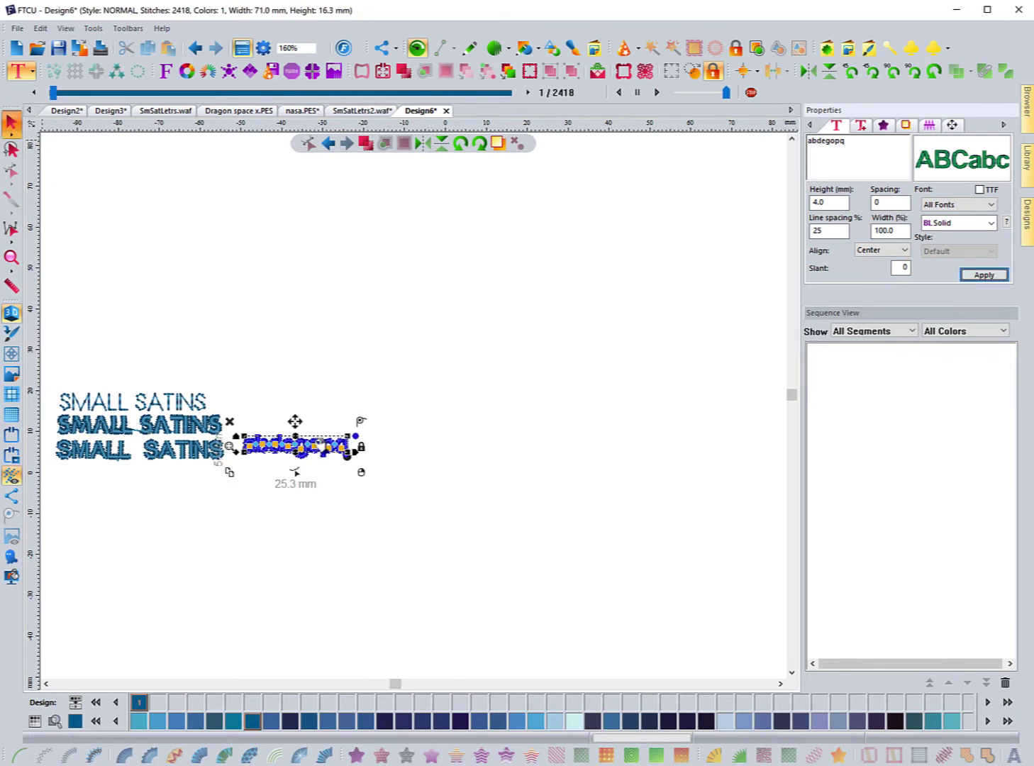
pyautogui.moveTo(303, 451); pyautogui.dragTo(299, 453)
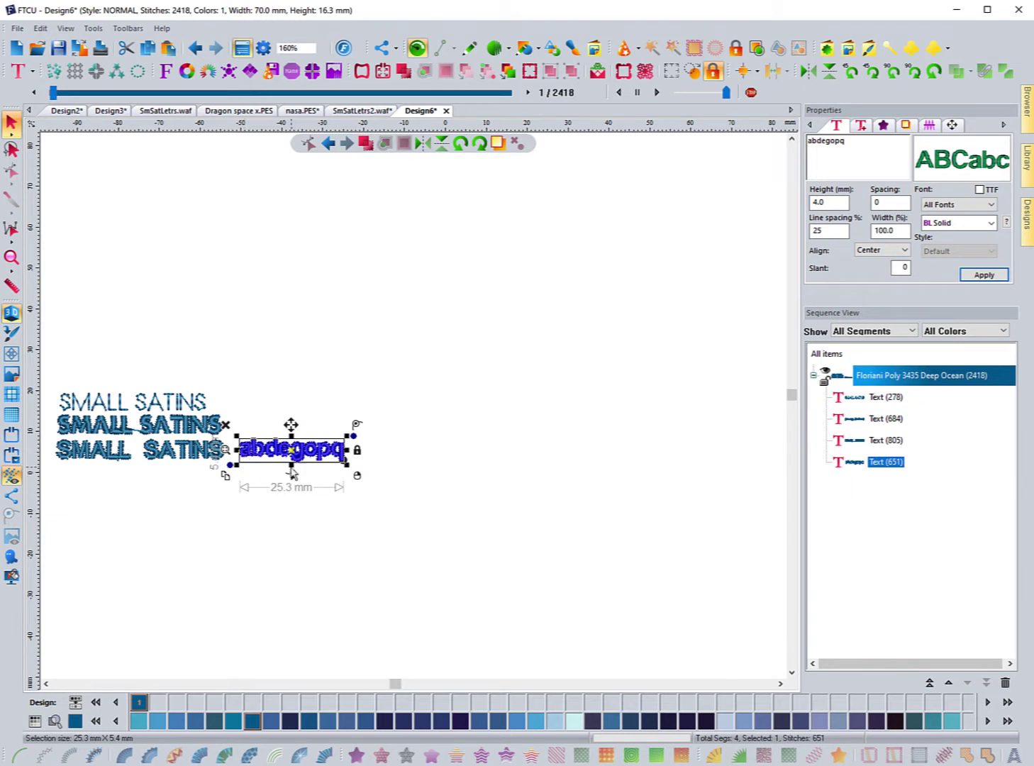
pyautogui.moveTo(296, 456); pyautogui.dragTo(293, 457)
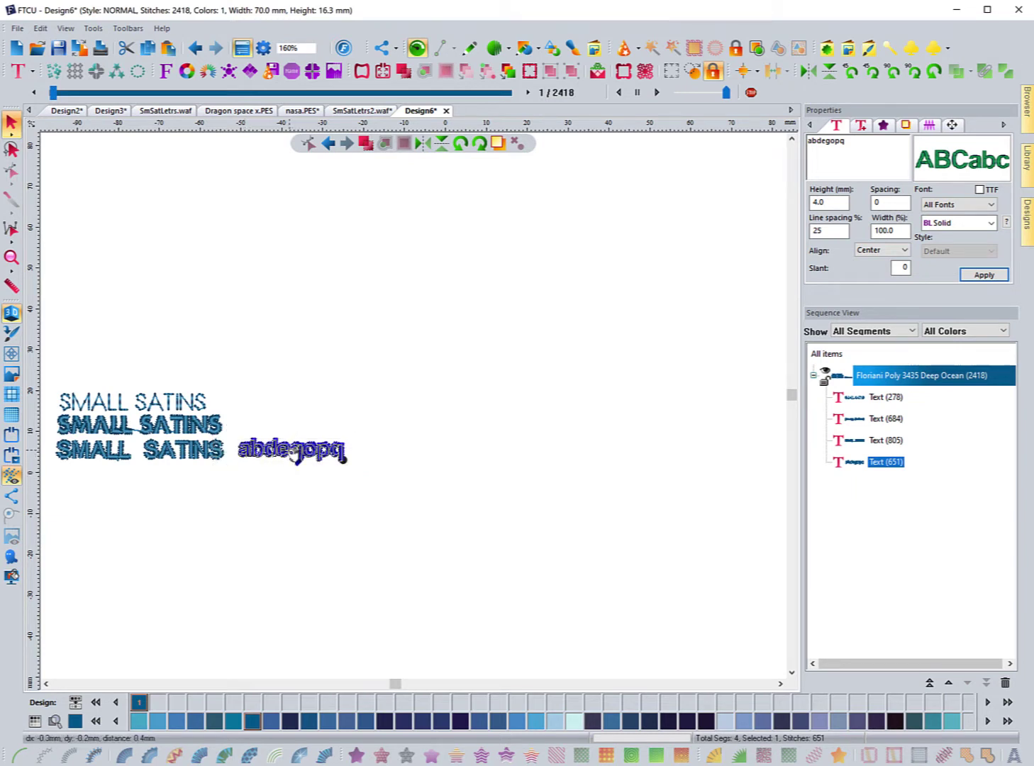
# Set the abdegopq text height to 5 mm, reposition it slightly beside the third line, and deselect it.
pyautogui.click(828, 202)
pyautogui.write('5')
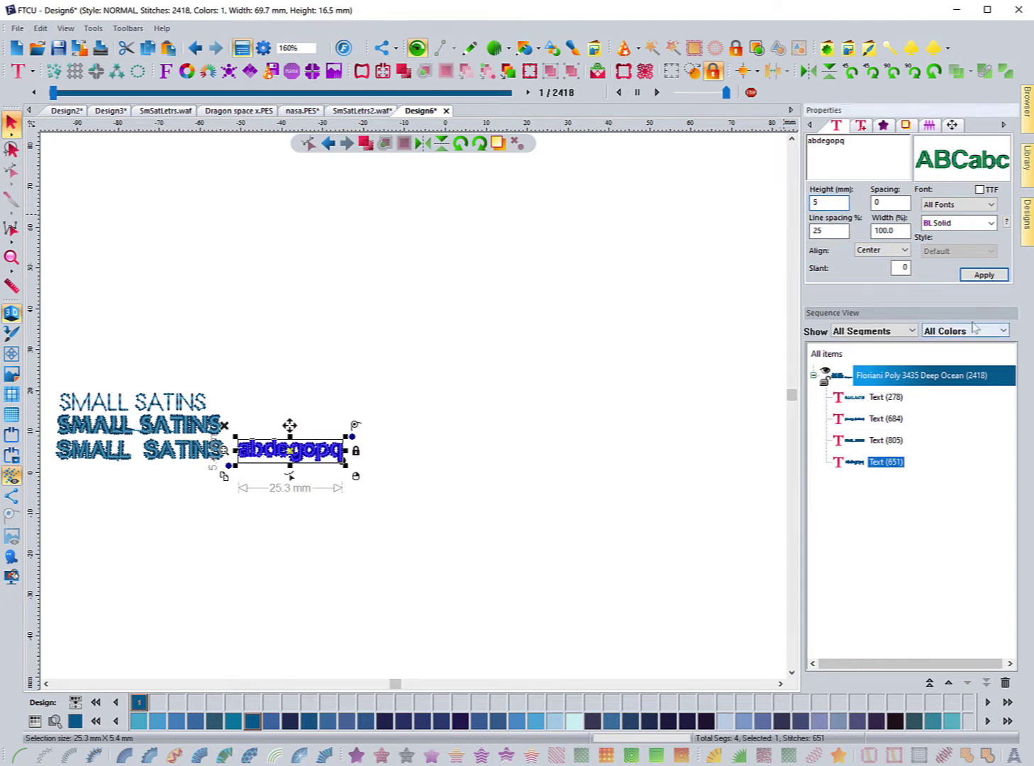
pyautogui.click(982, 274)
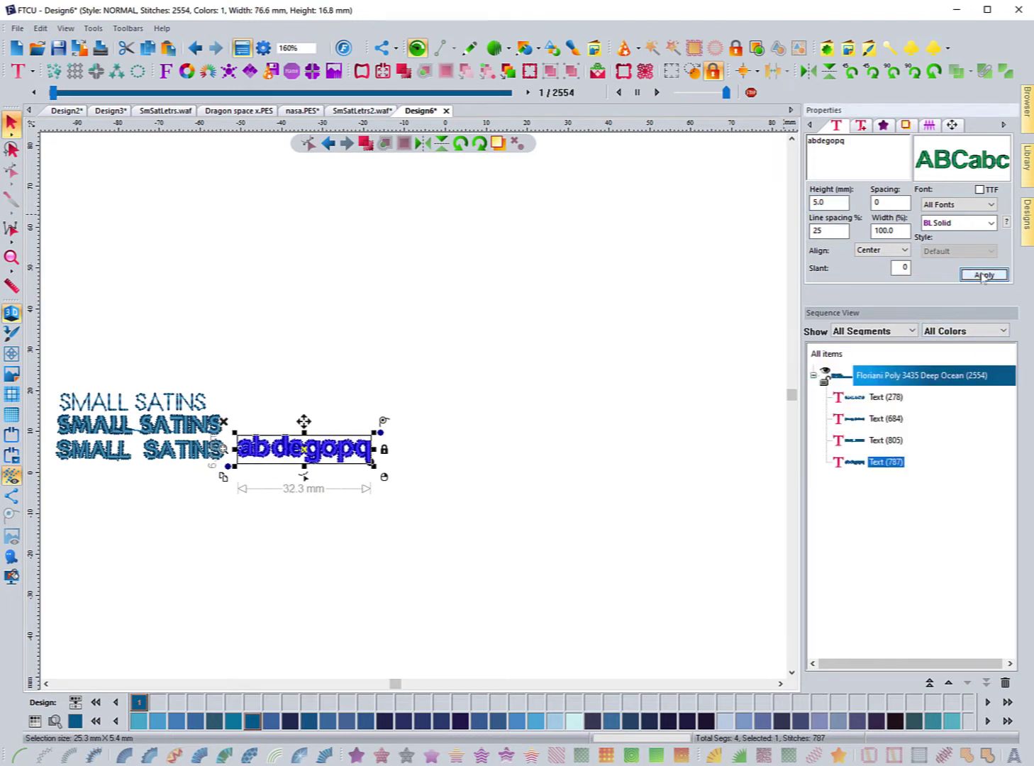
pyautogui.moveTo(306, 451); pyautogui.dragTo(310, 454)
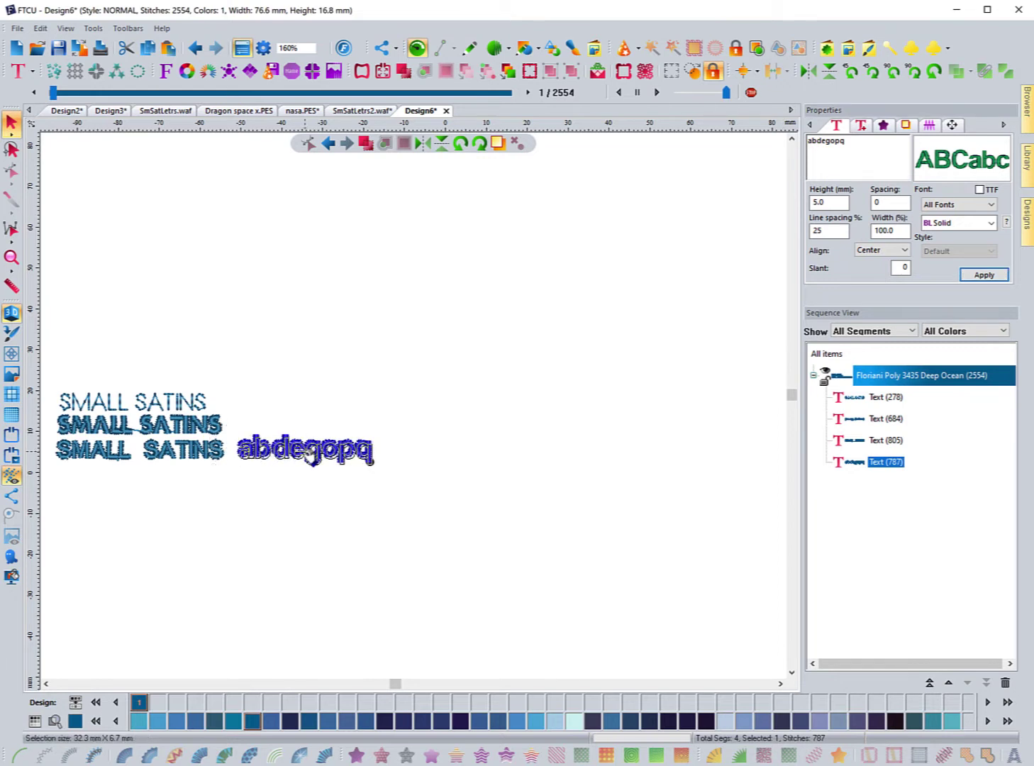
pyautogui.click(256, 496)
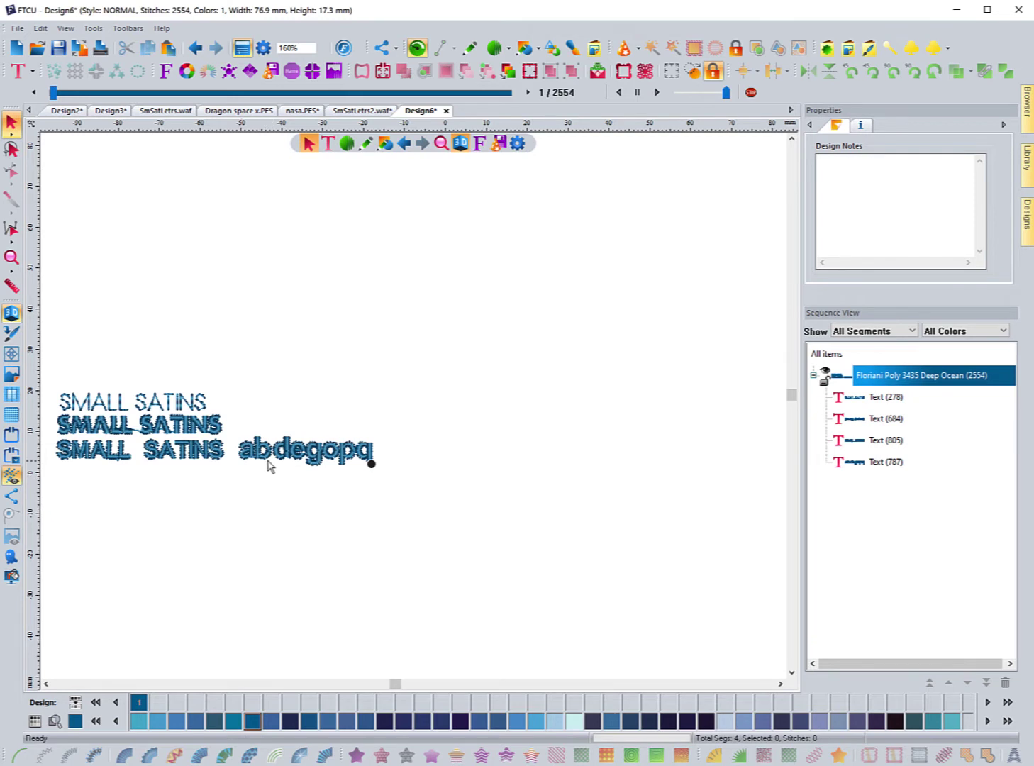
# Duplicate the third SMALL SATINS line together with the abdegopq text and place the copies directly below the originals.
pyautogui.click(857, 444)
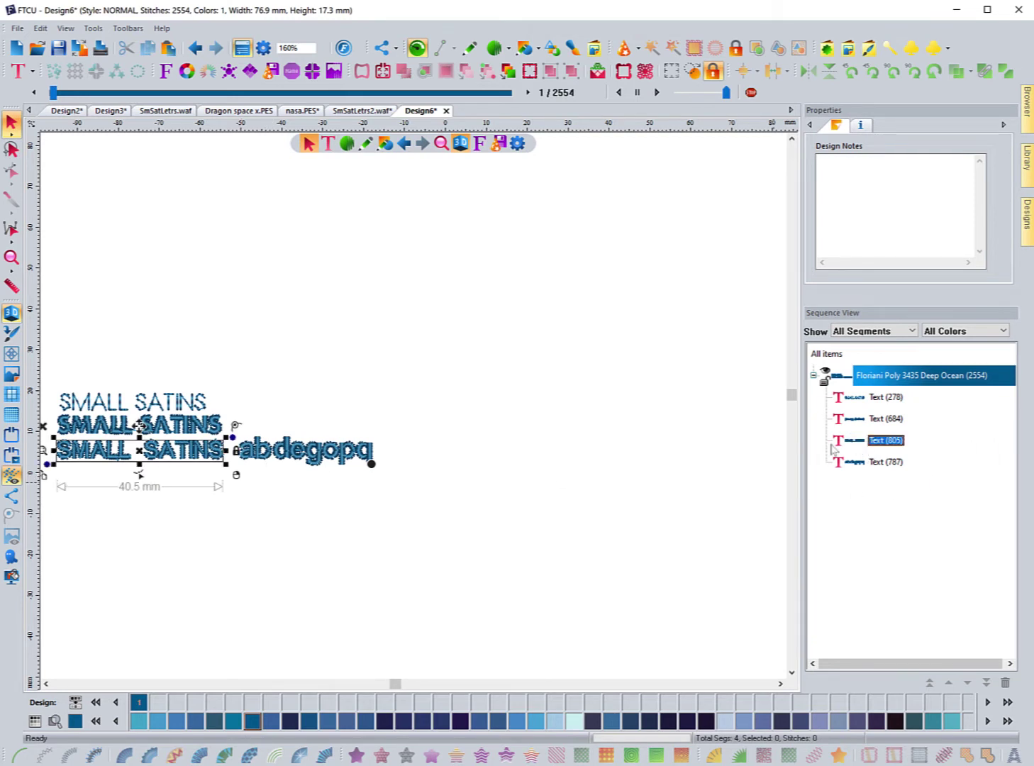
pyautogui.moveTo(410, 489); pyautogui.dragTo(53, 440)
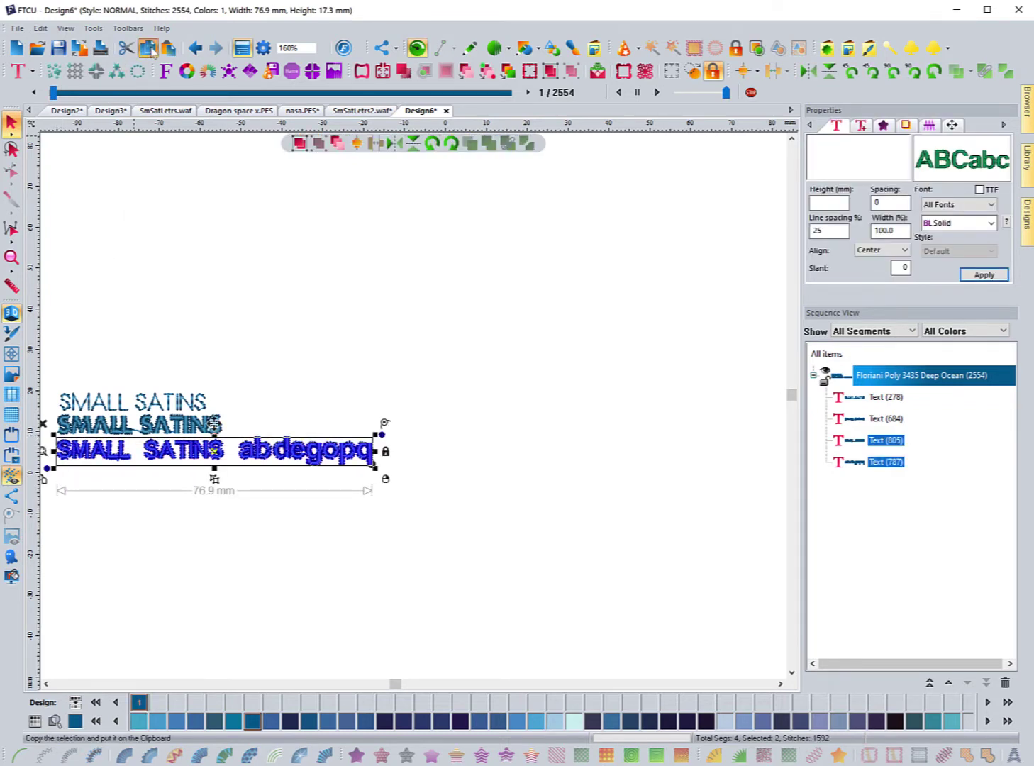
pyautogui.click(149, 49)
pyautogui.click(168, 48)
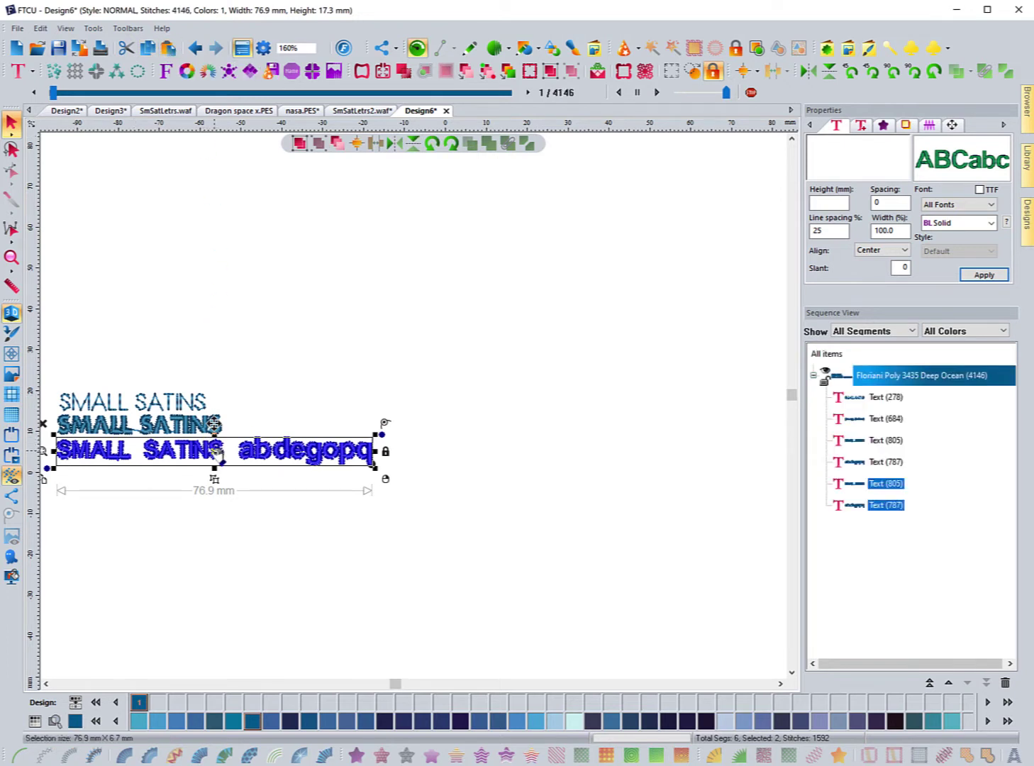
pyautogui.moveTo(215, 452); pyautogui.dragTo(223, 500)
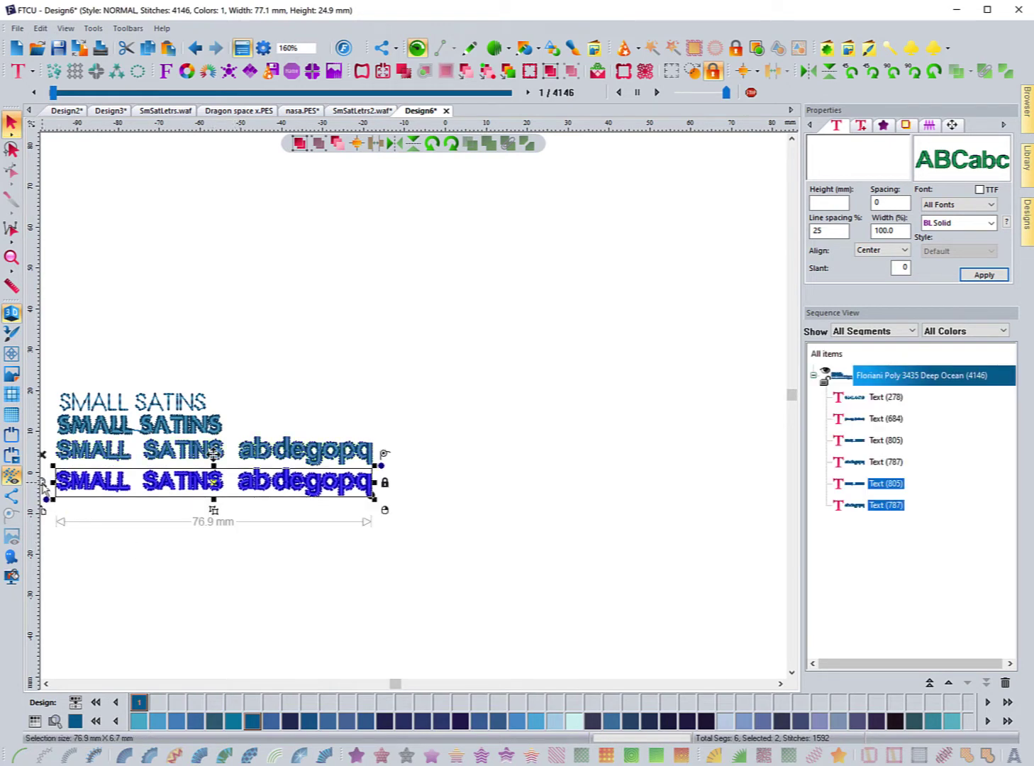
pyautogui.press('0')
pyautogui.click(123, 492)
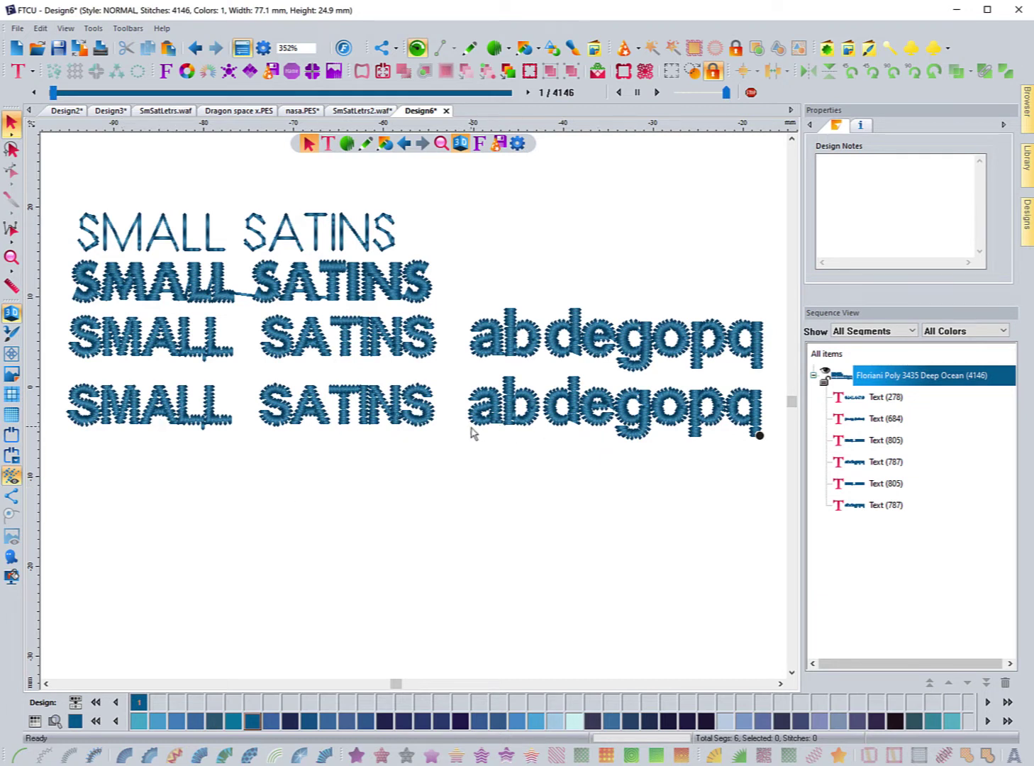
# Set the copied SMALL SATINS line's trim type to Auto and its lock type to Around trim.
pyautogui.click(149, 424)
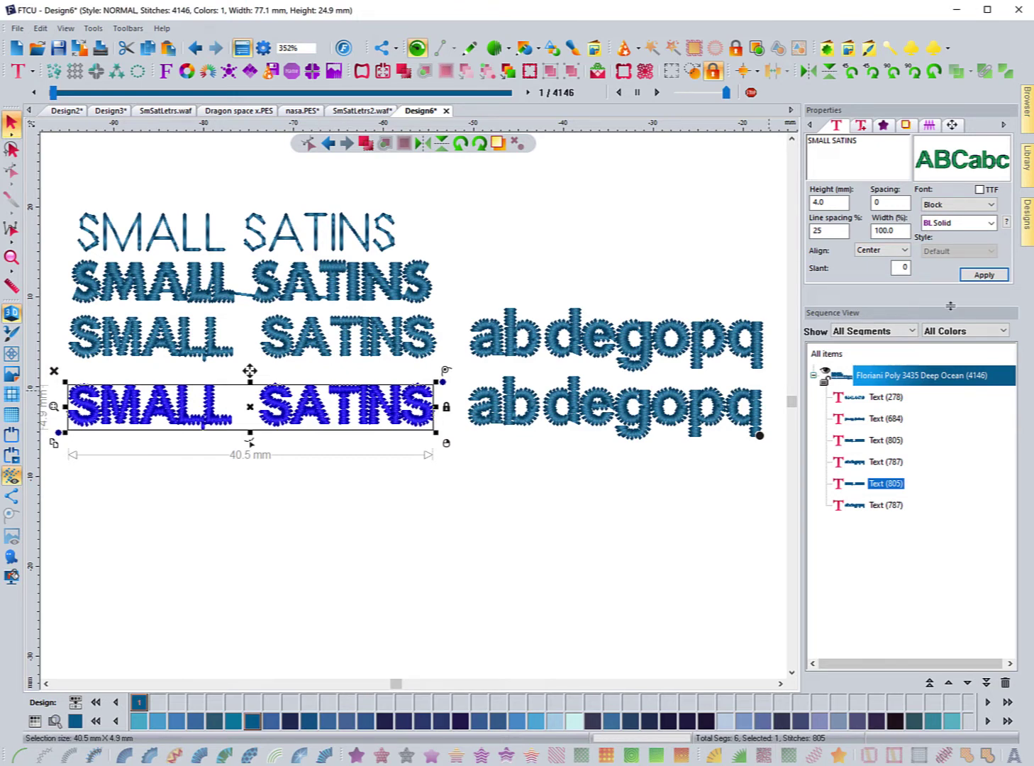
pyautogui.click(863, 128)
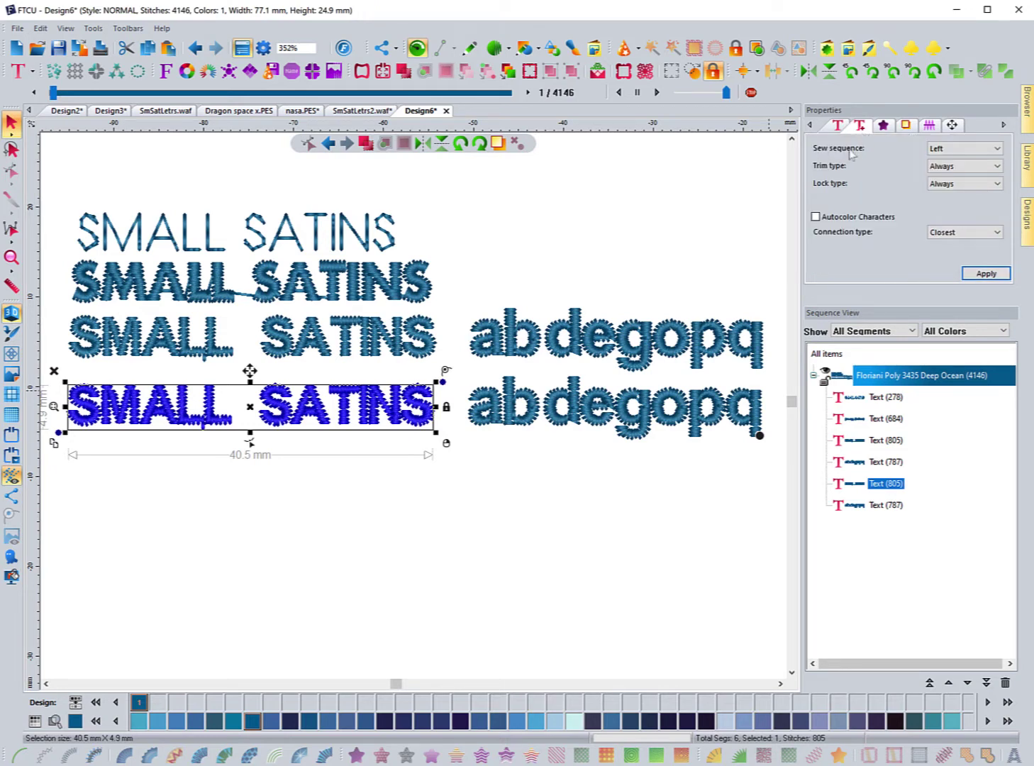
pyautogui.click(950, 167)
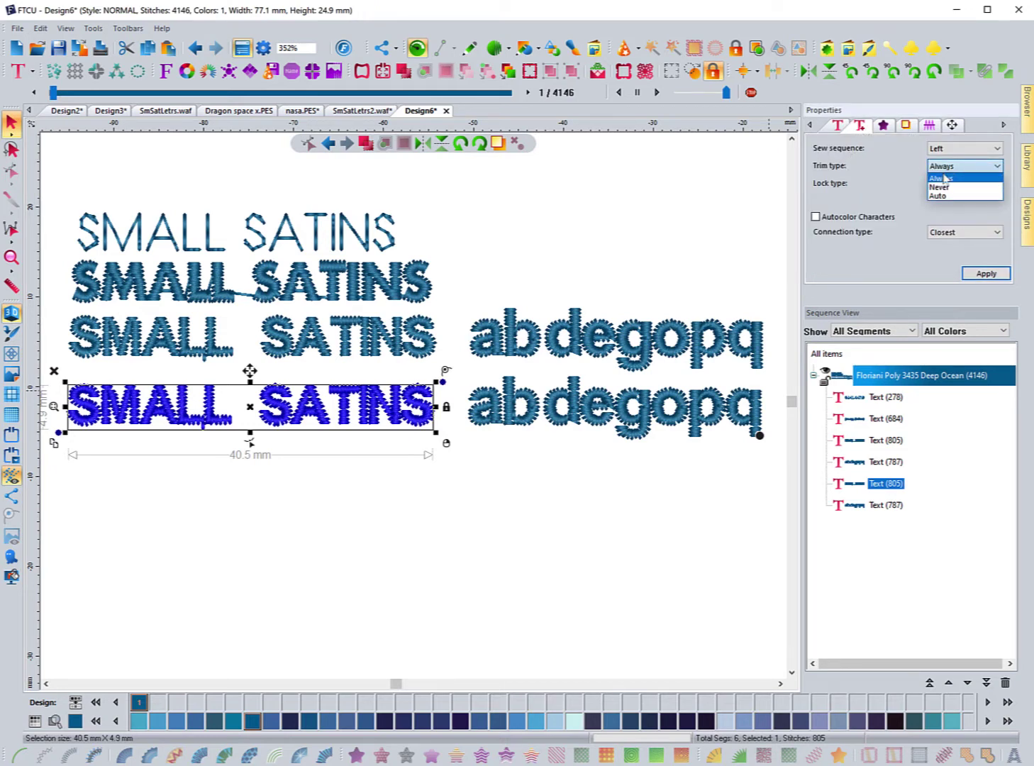
pyautogui.click(942, 196)
pyautogui.click(953, 184)
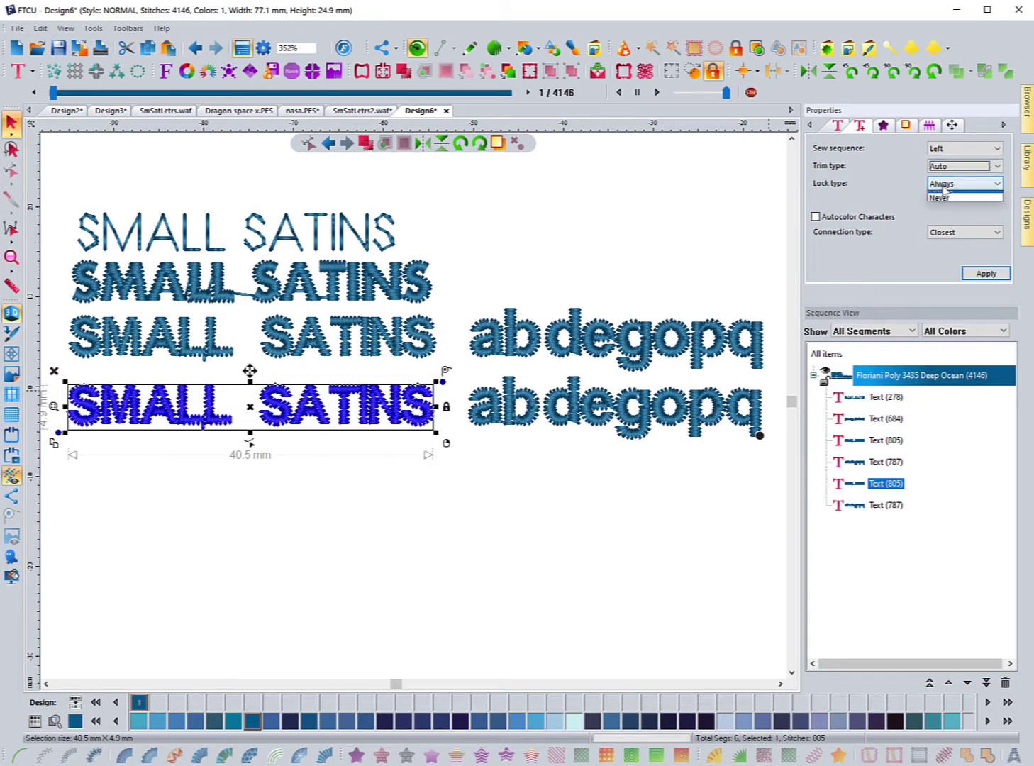
pyautogui.click(945, 213)
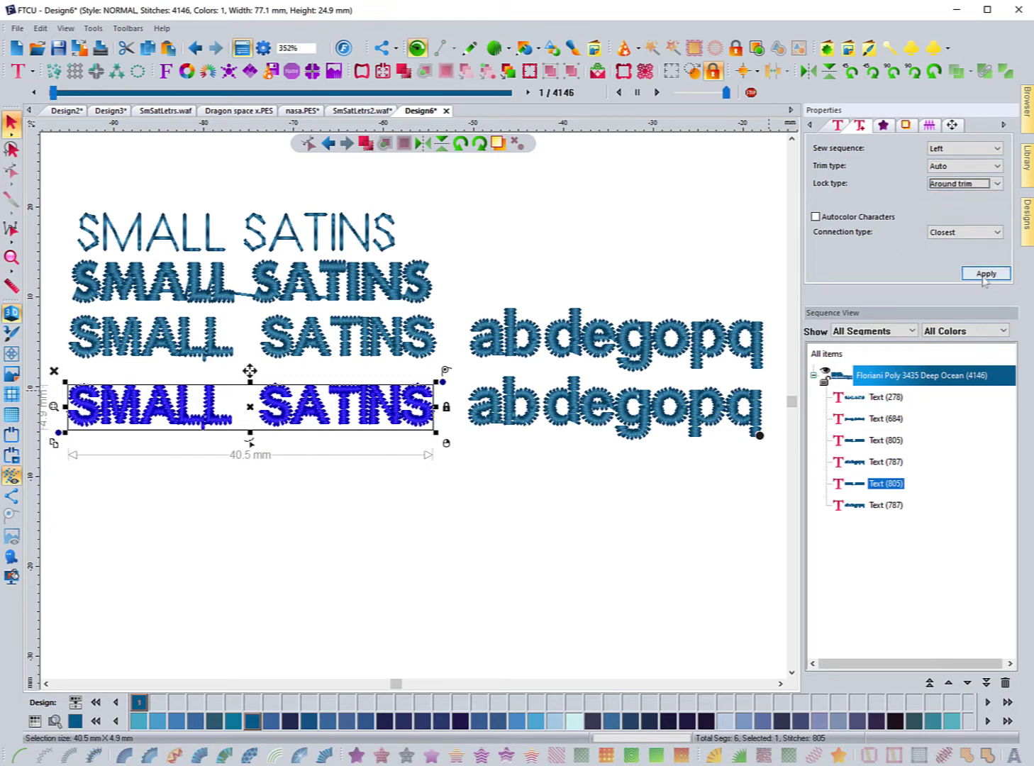
pyautogui.click(984, 274)
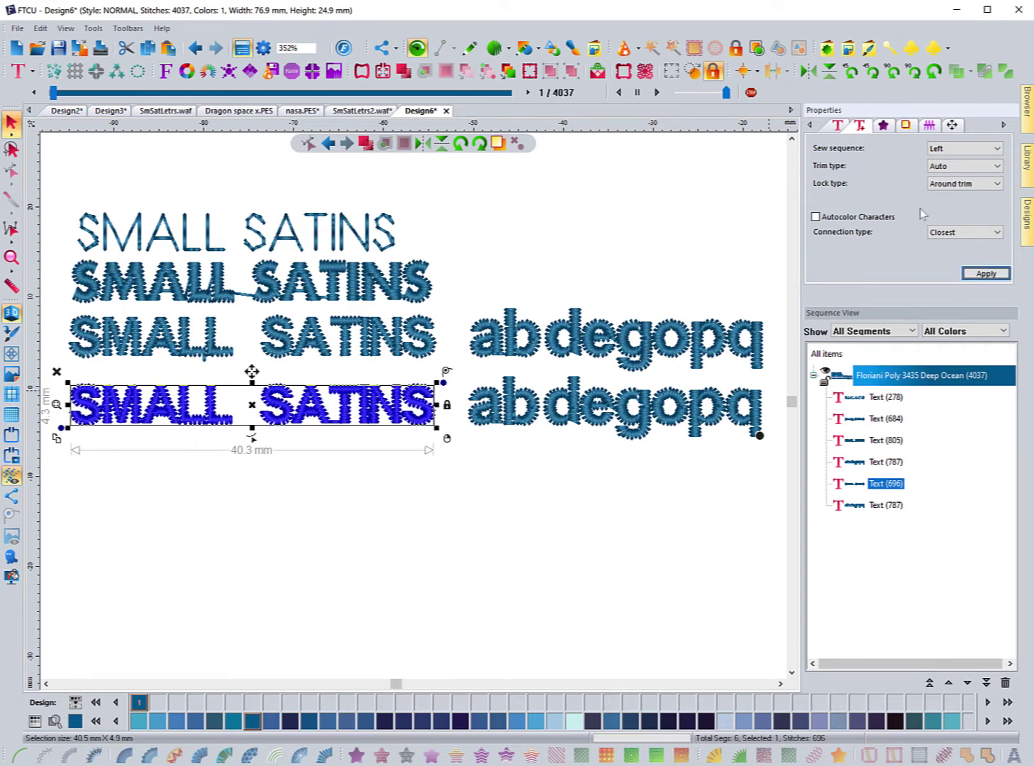
# Set the satin fill density of the copied SMALL SATINS line to 0.60 mm.
pyautogui.click(883, 126)
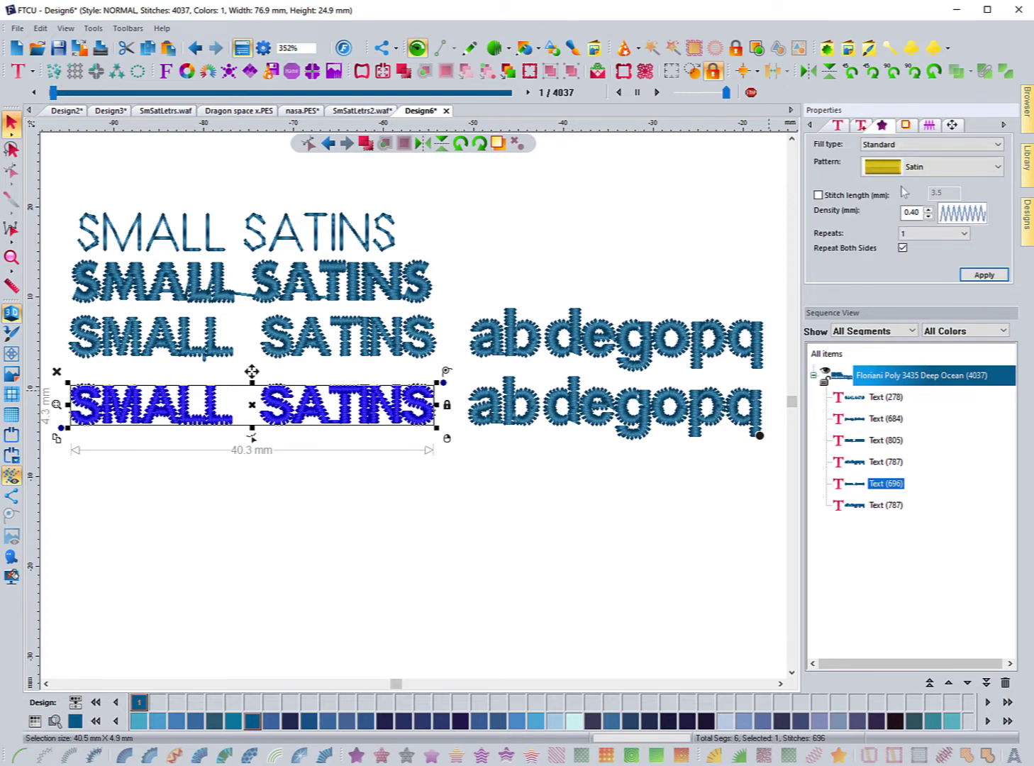
pyautogui.click(927, 210)
pyautogui.click(926, 211)
pyautogui.click(980, 277)
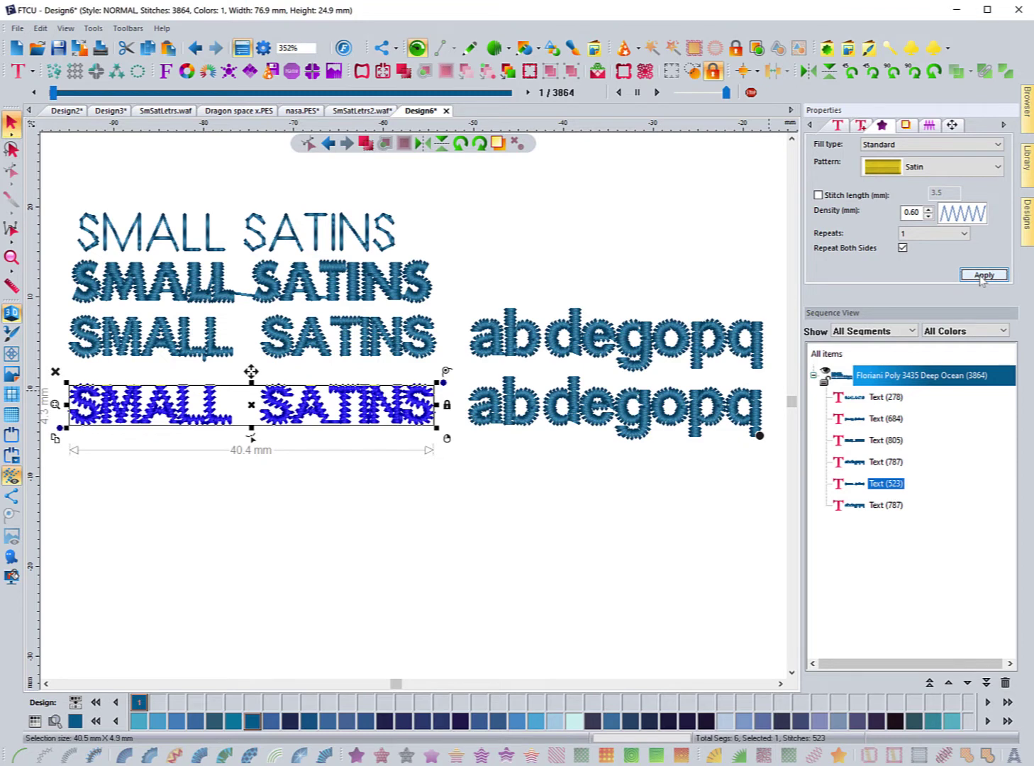
# Set the copied SMALL SATINS line's satin density to 0.50 mm, turn off its Parallel underlay, and deselect it.
pyautogui.click(927, 215)
pyautogui.click(980, 275)
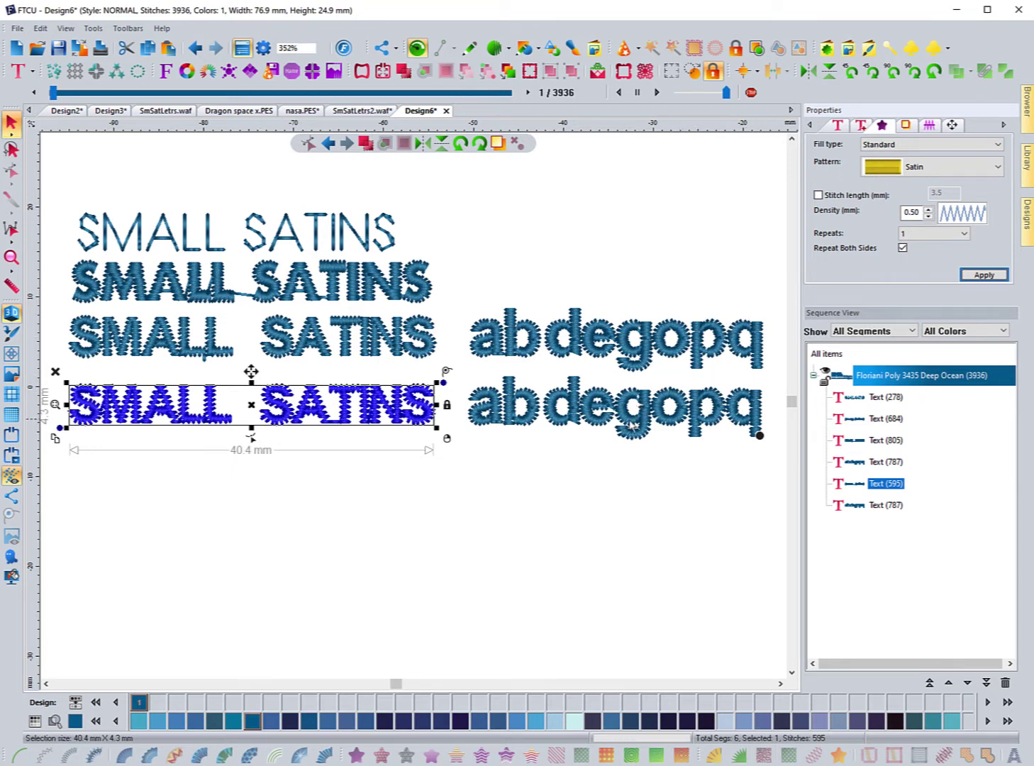
pyautogui.click(905, 126)
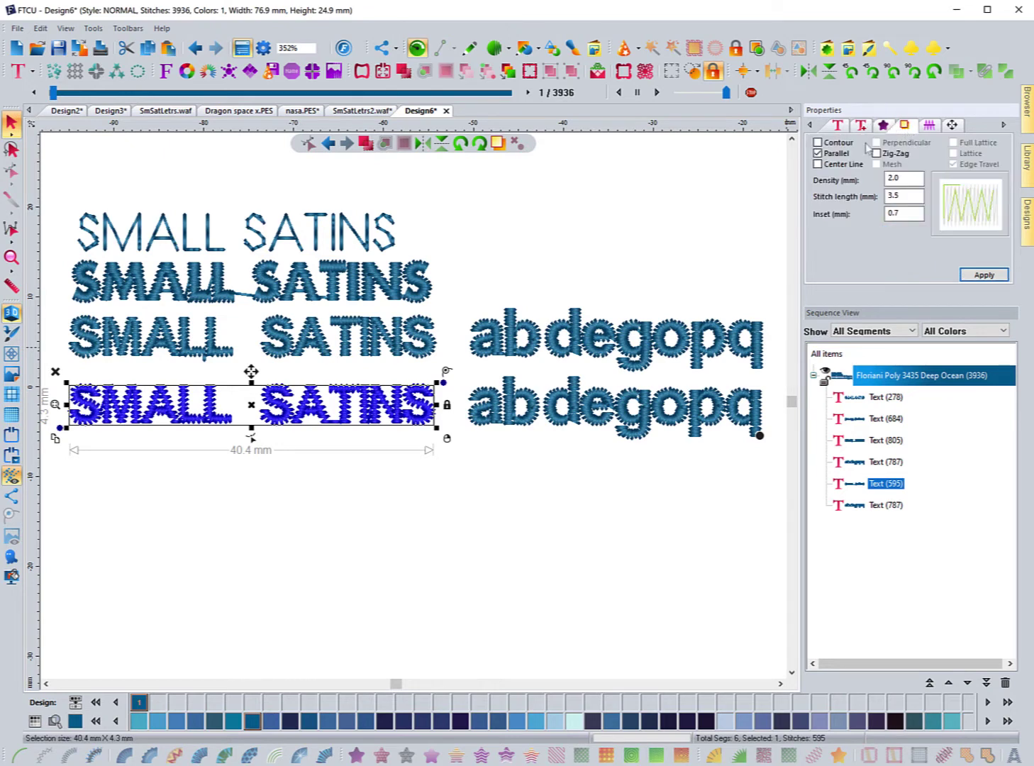
pyautogui.click(817, 154)
pyautogui.click(971, 273)
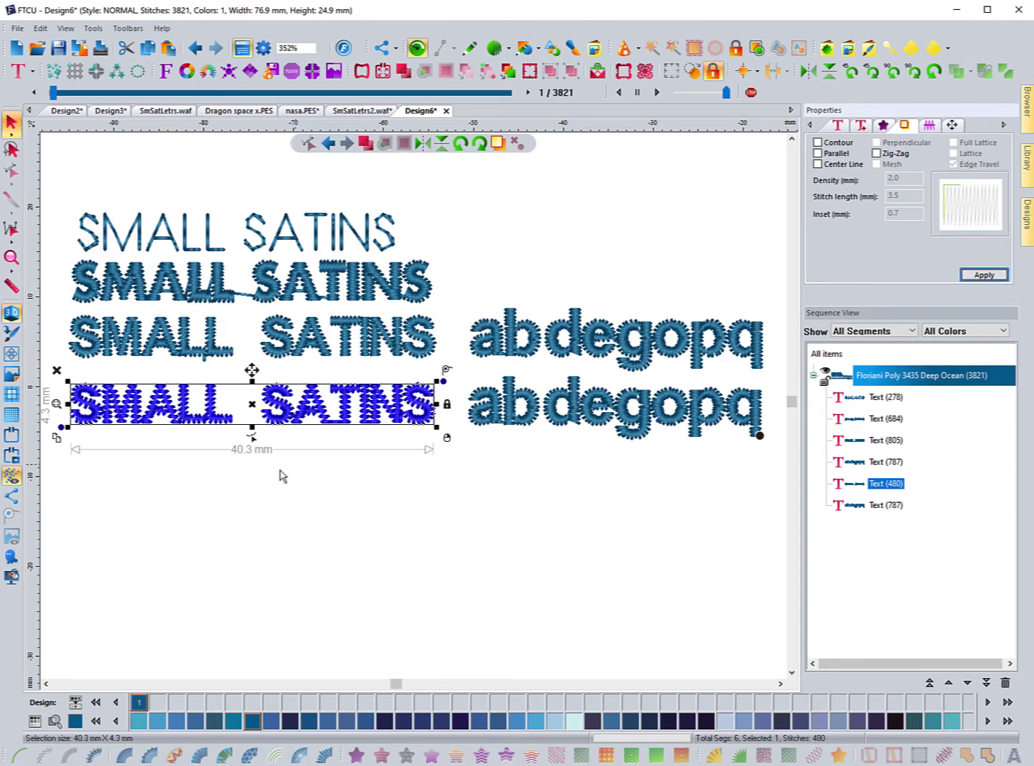
pyautogui.click(220, 484)
# Measure the width of an M satin column in the copied SMALL SATINS line with the 3D stitch display turned off.
pyautogui.click(11, 312)
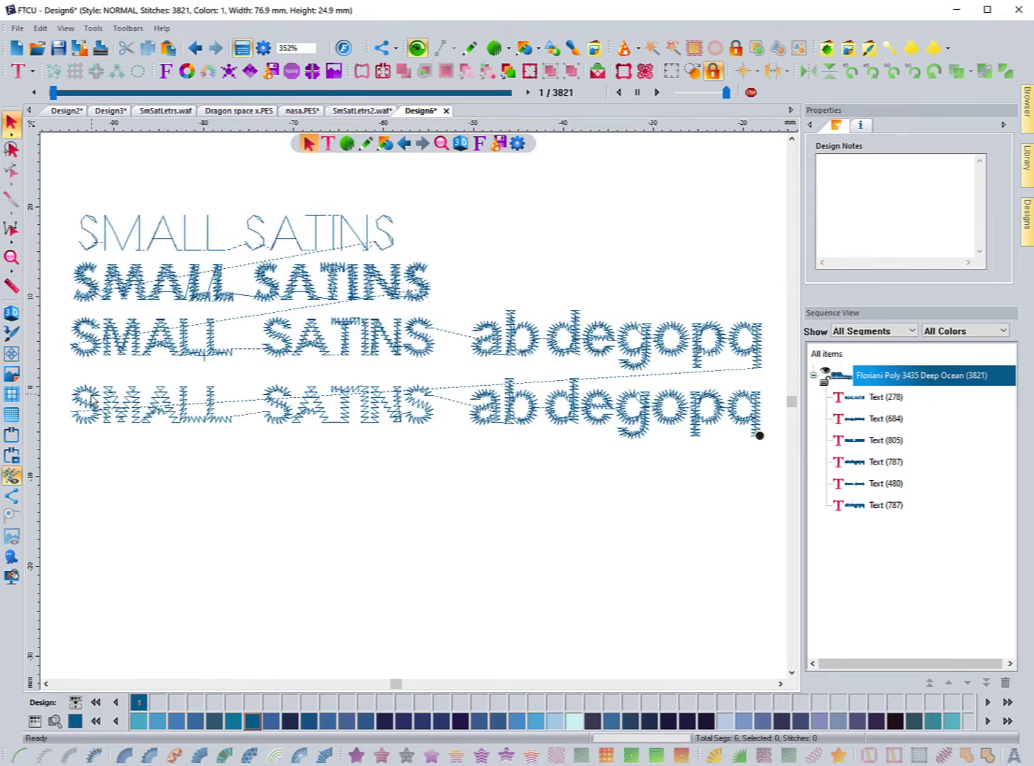
pyautogui.click(11, 257)
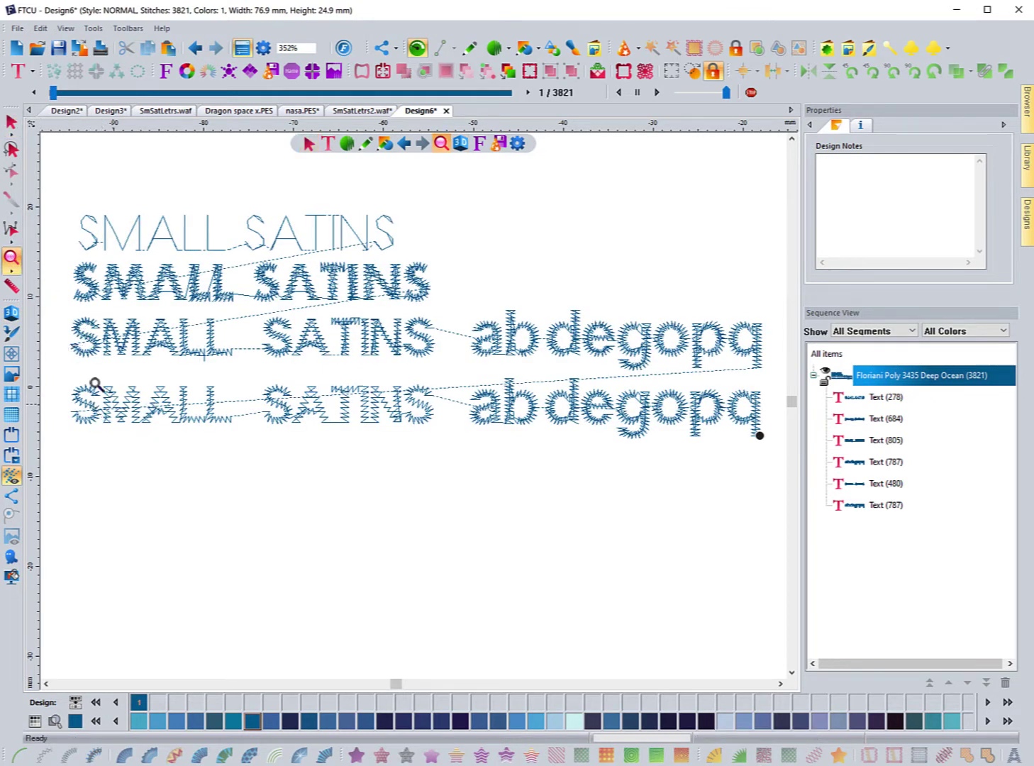
pyautogui.click(11, 315)
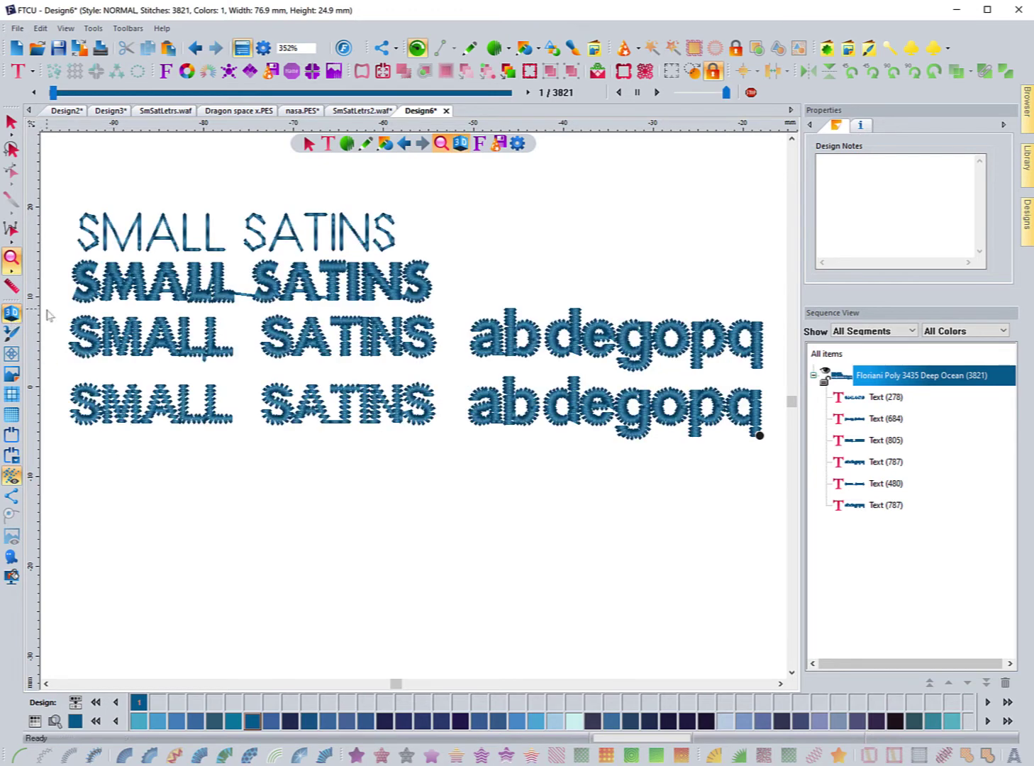
pyautogui.click(12, 124)
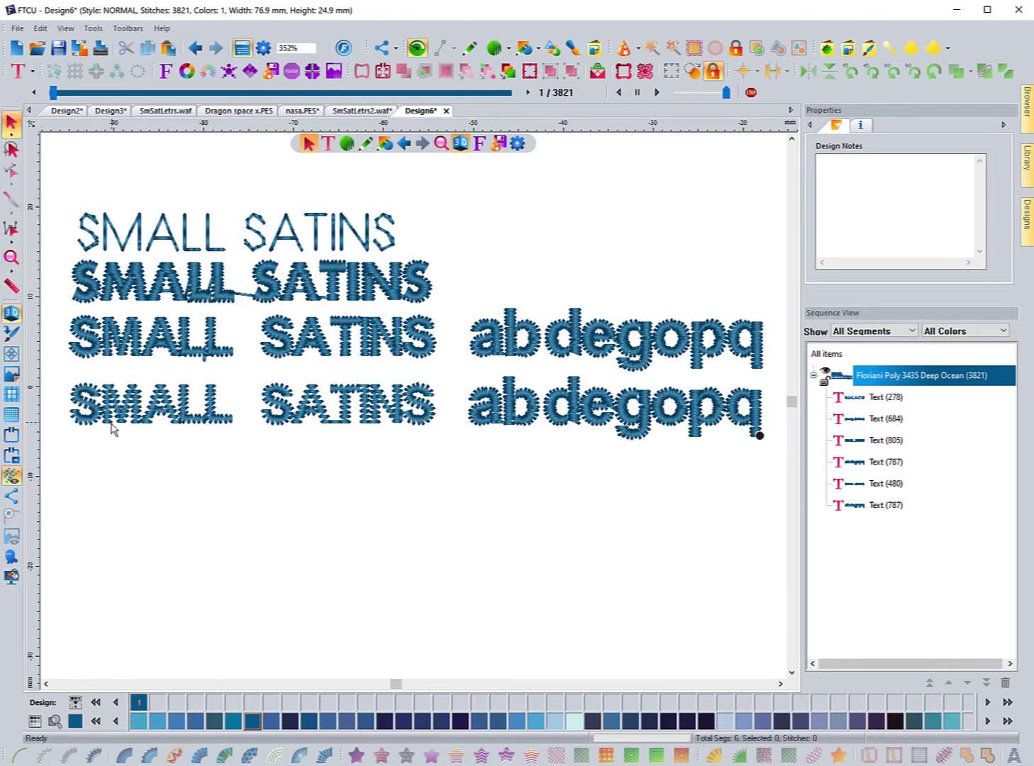
pyautogui.click(11, 313)
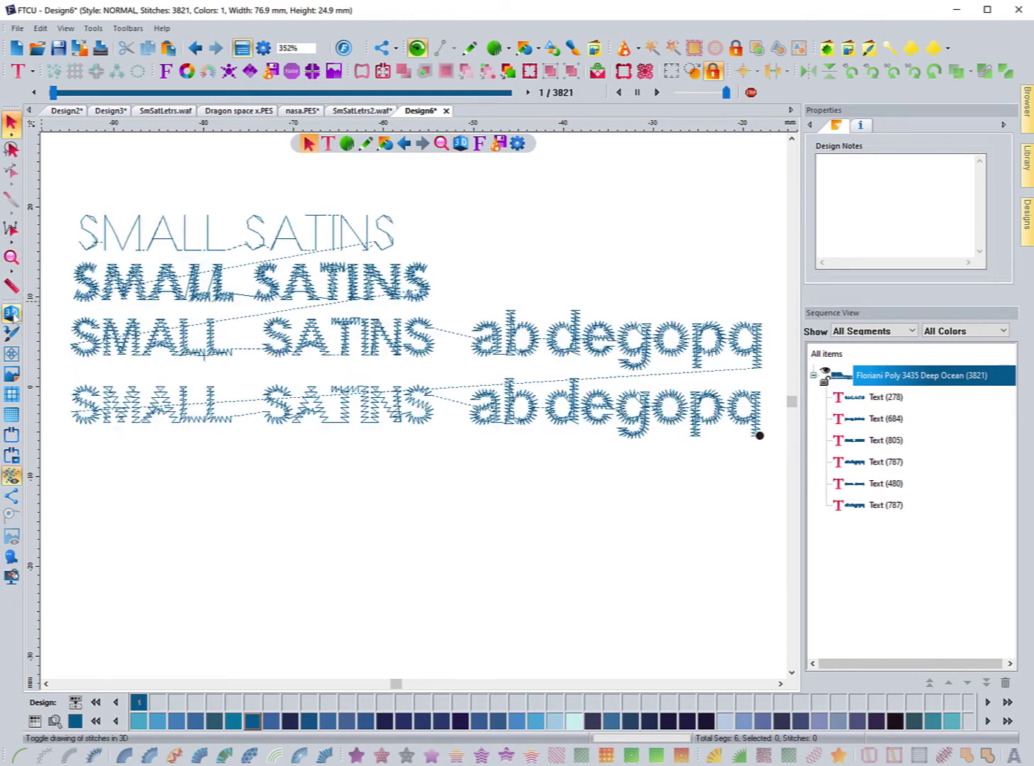
pyautogui.click(11, 257)
pyautogui.moveTo(69, 356); pyautogui.dragTo(258, 464)
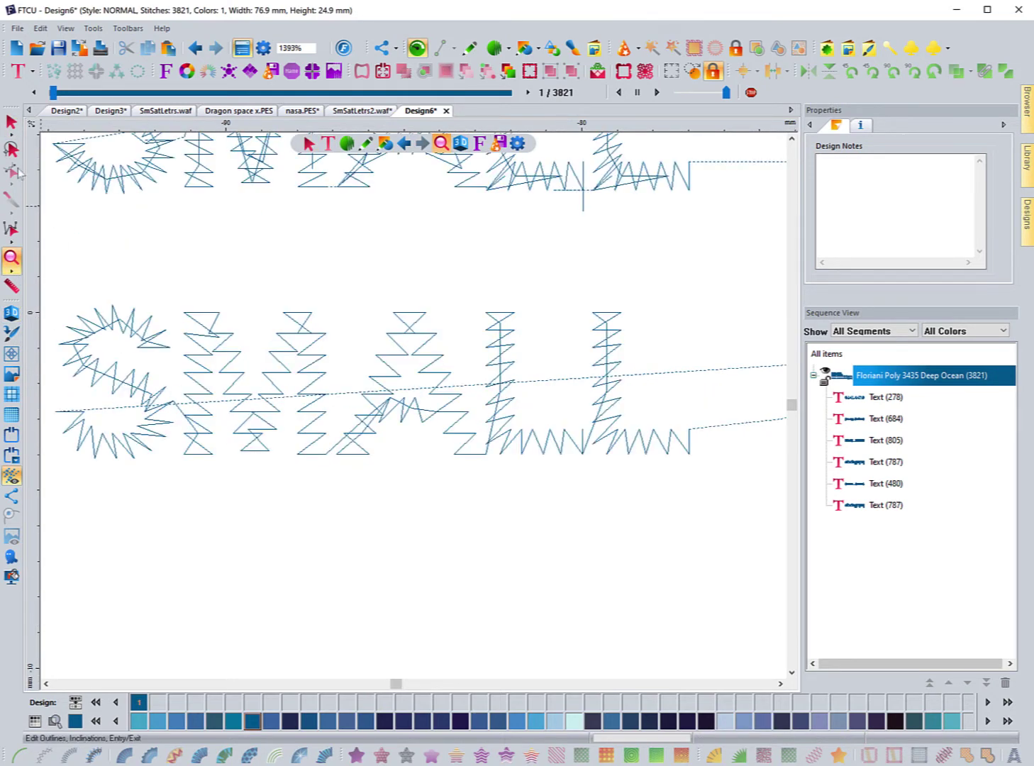
pyautogui.click(12, 124)
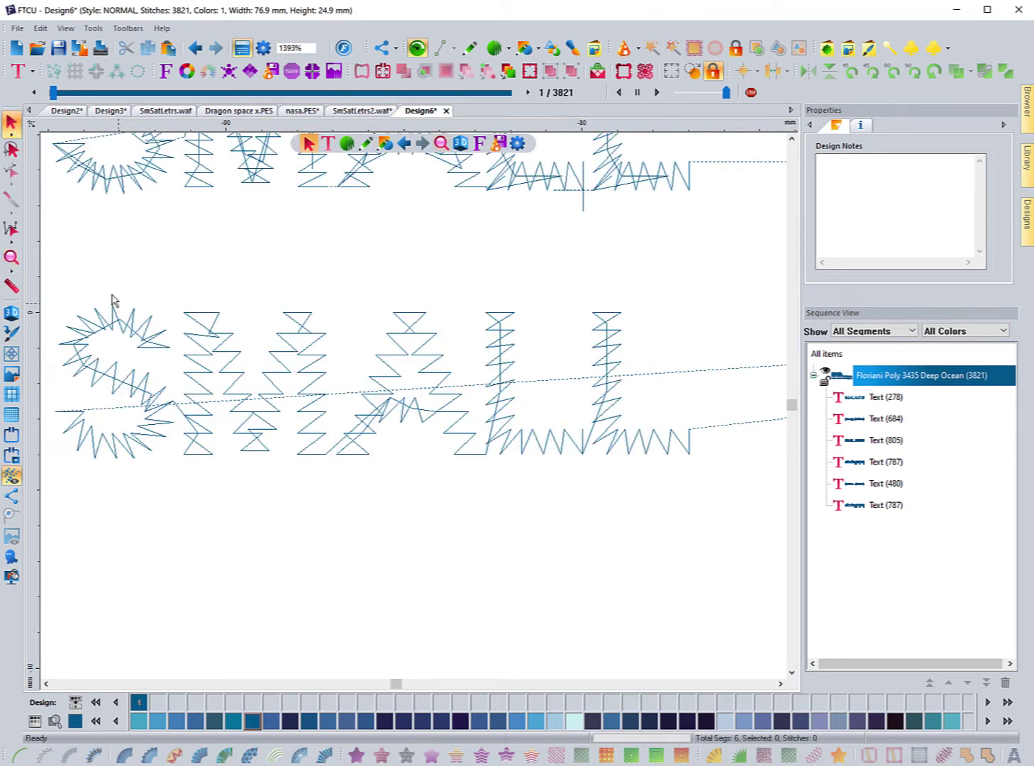
pyautogui.click(189, 381)
pyautogui.click(11, 287)
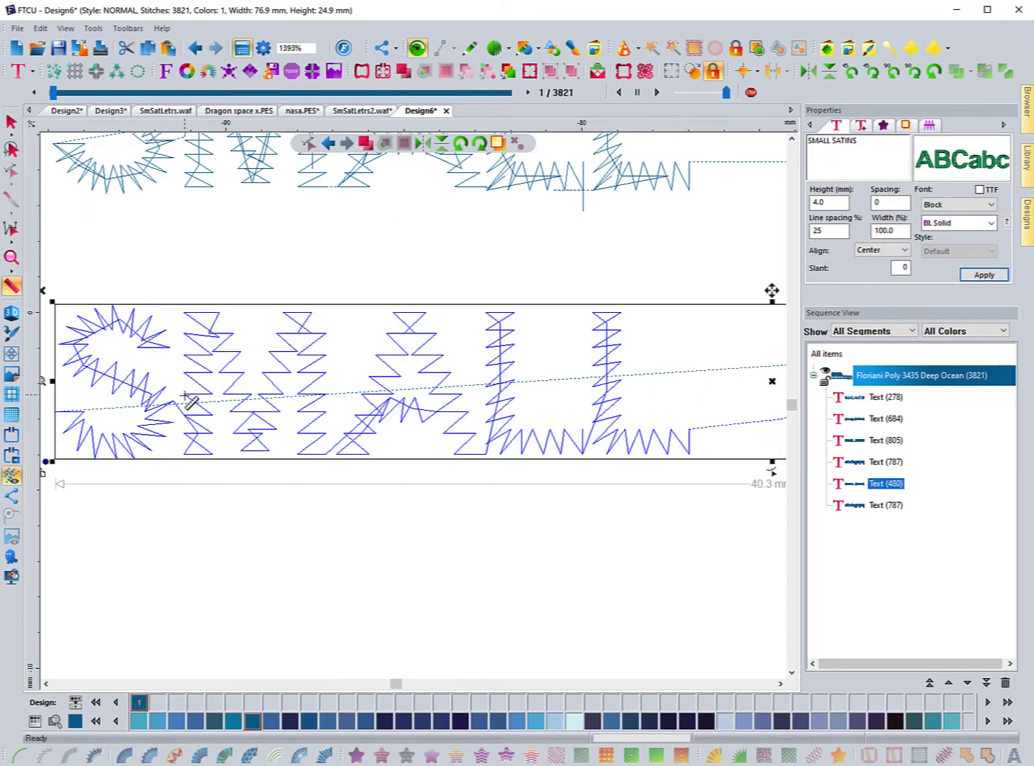
pyautogui.moveTo(183, 395); pyautogui.dragTo(212, 395)
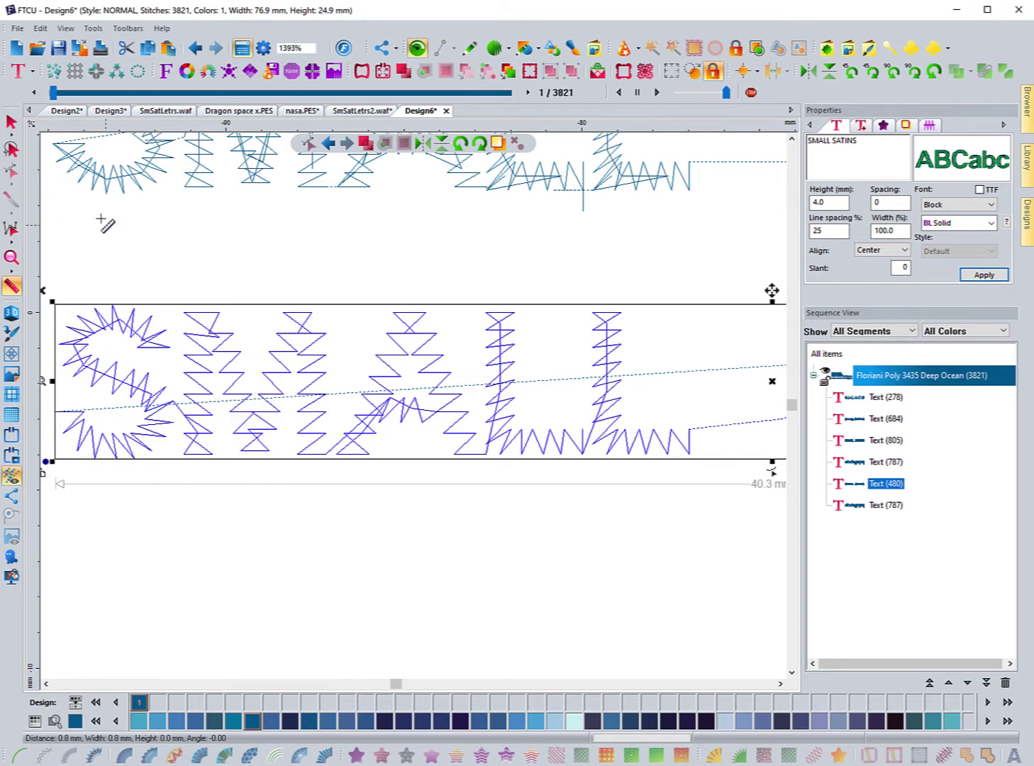
pyautogui.click(11, 122)
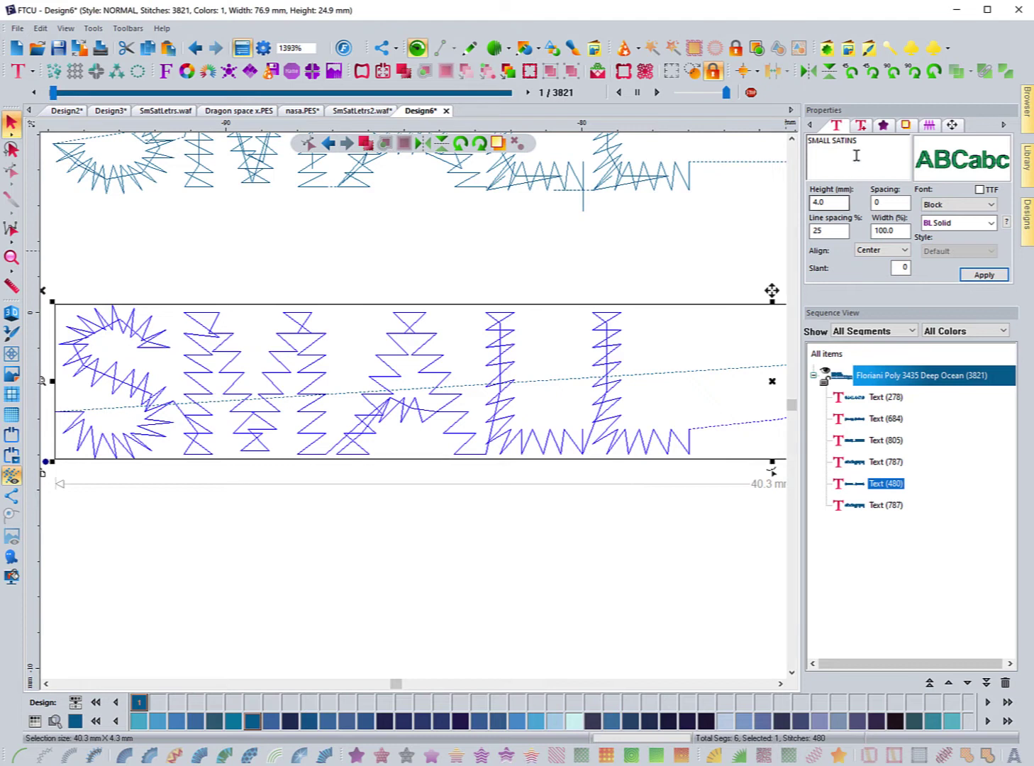
# Set the copied SMALL SATINS line's pull compensation to Absolute, 0.2 mm, and deselect it.
pyautogui.click(927, 126)
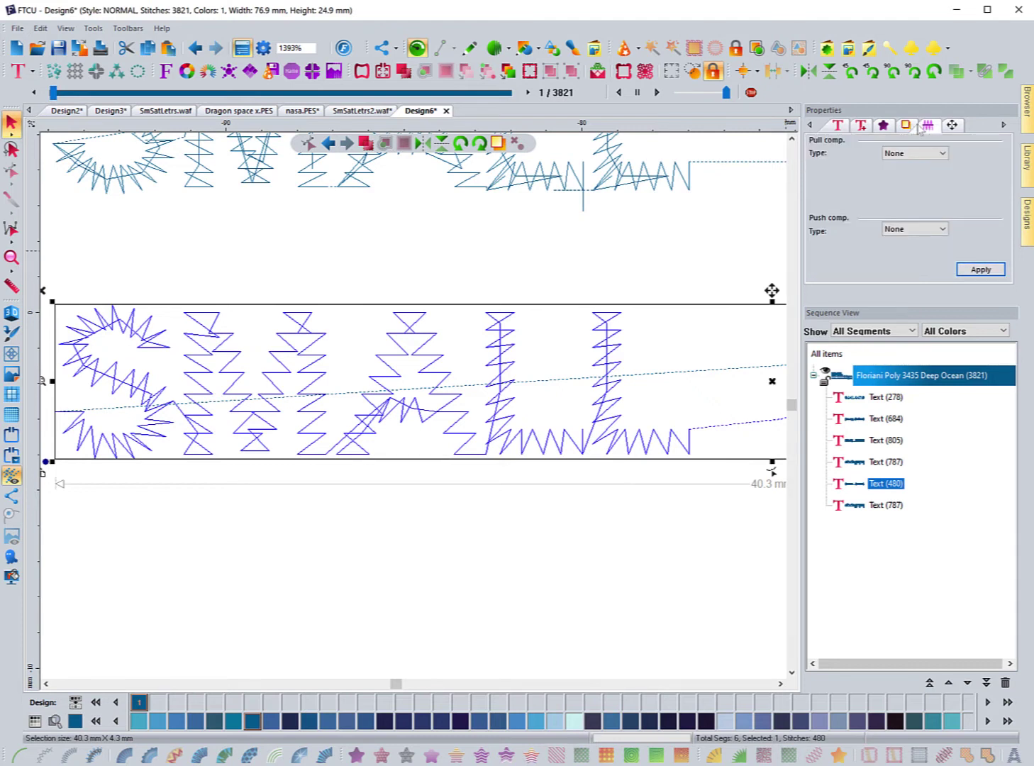
pyautogui.click(941, 153)
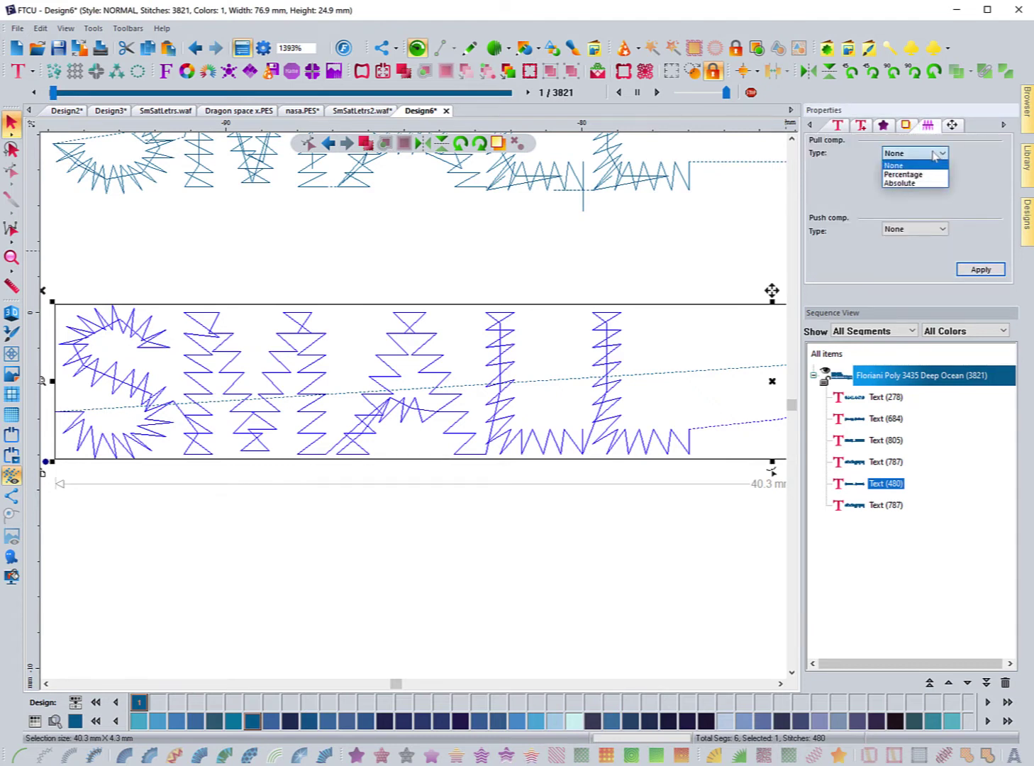
pyautogui.click(897, 184)
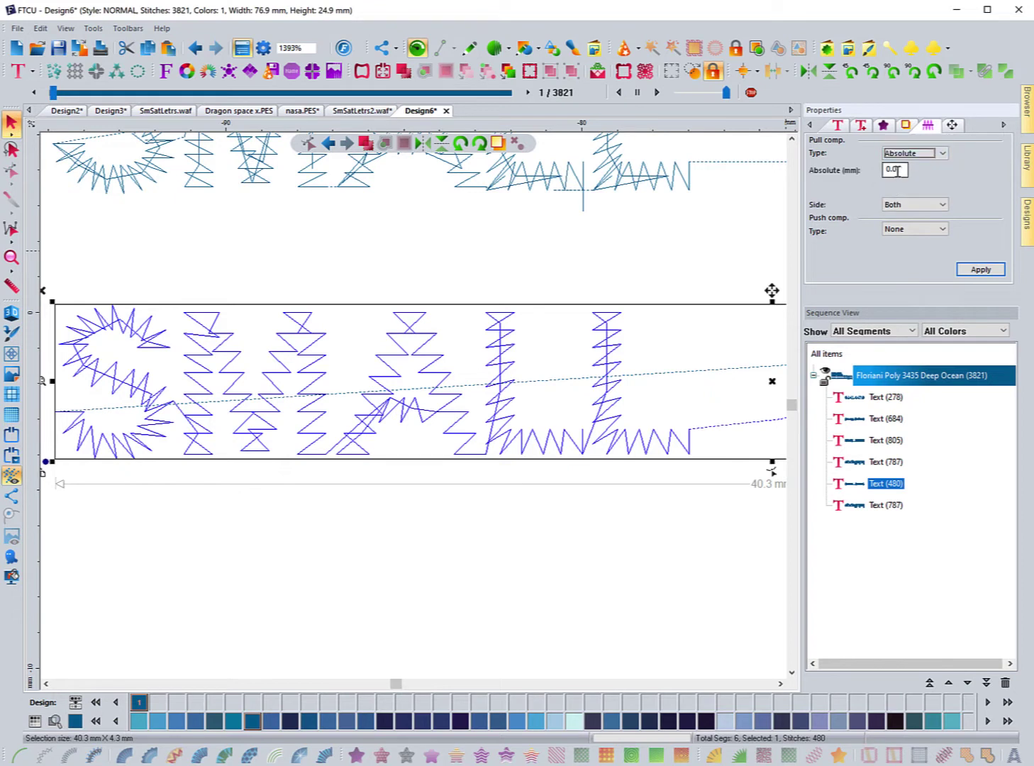
pyautogui.click(897, 170)
pyautogui.click(975, 268)
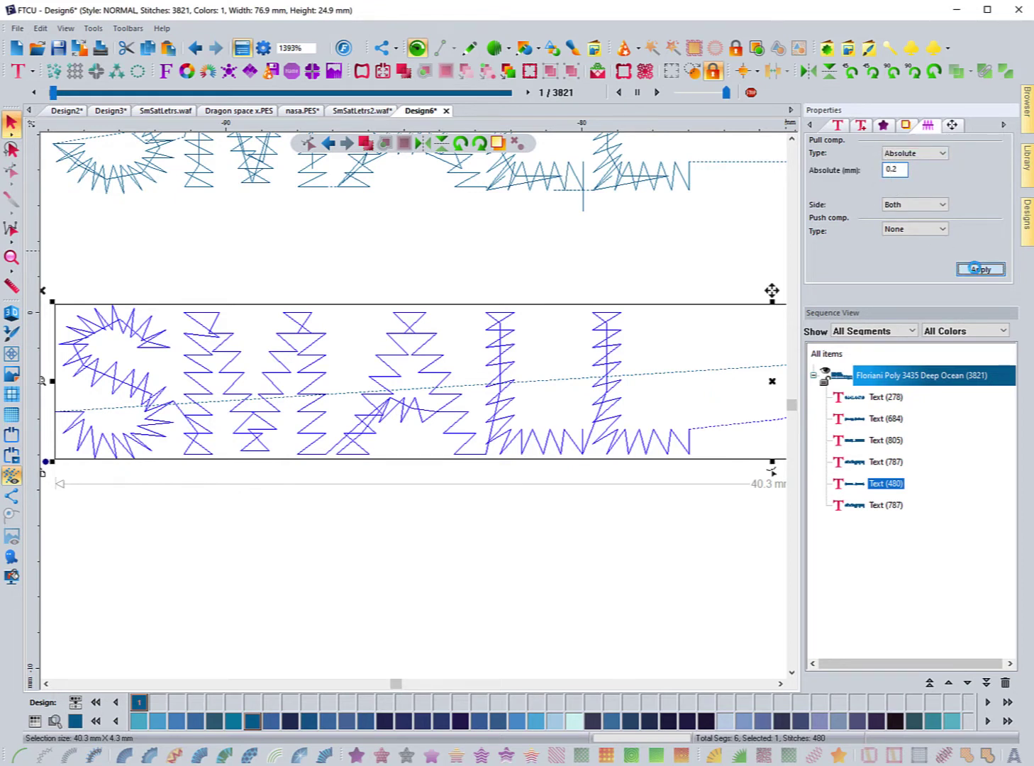
pyautogui.click(200, 501)
# Measure the M's compensated satin stitches in the copied line and compare all the lettering lines in the 3D stitch display.
pyautogui.press('m')
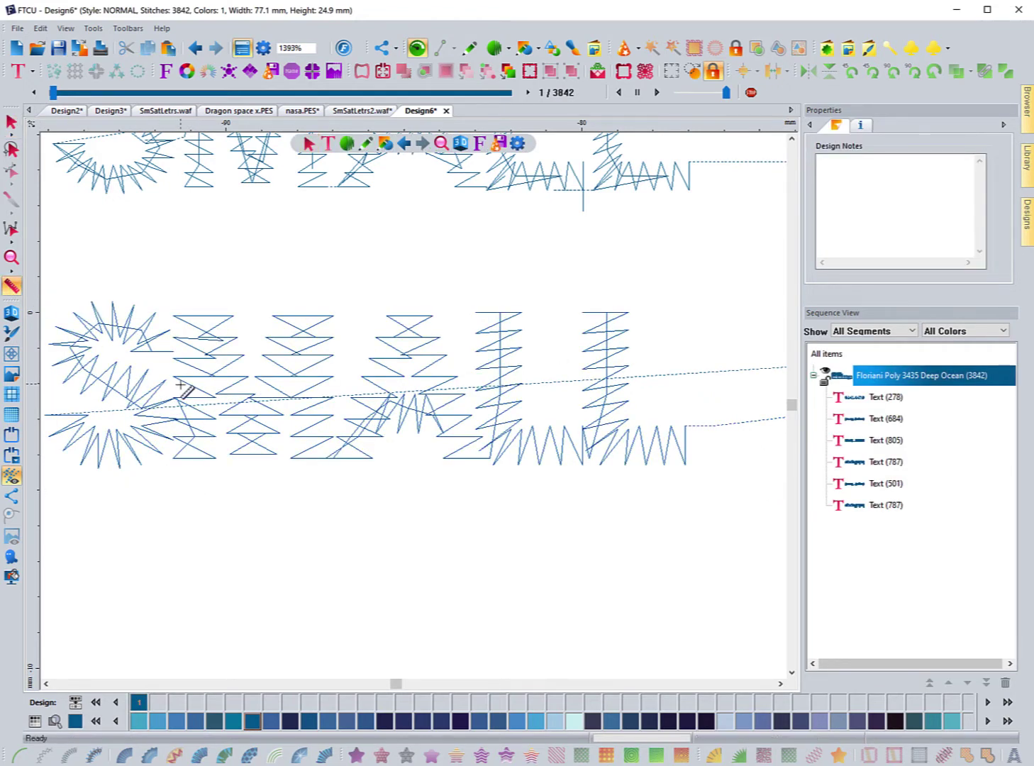
pyautogui.moveTo(173, 376); pyautogui.dragTo(214, 376)
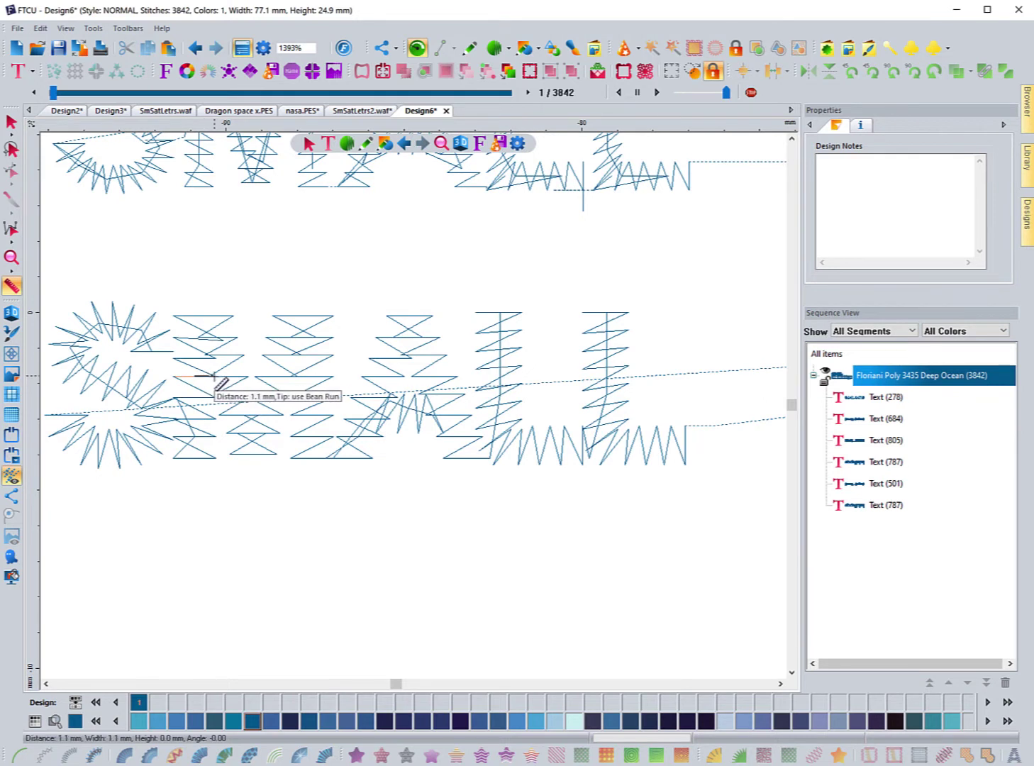
pyautogui.moveTo(180, 357); pyautogui.dragTo(217, 358)
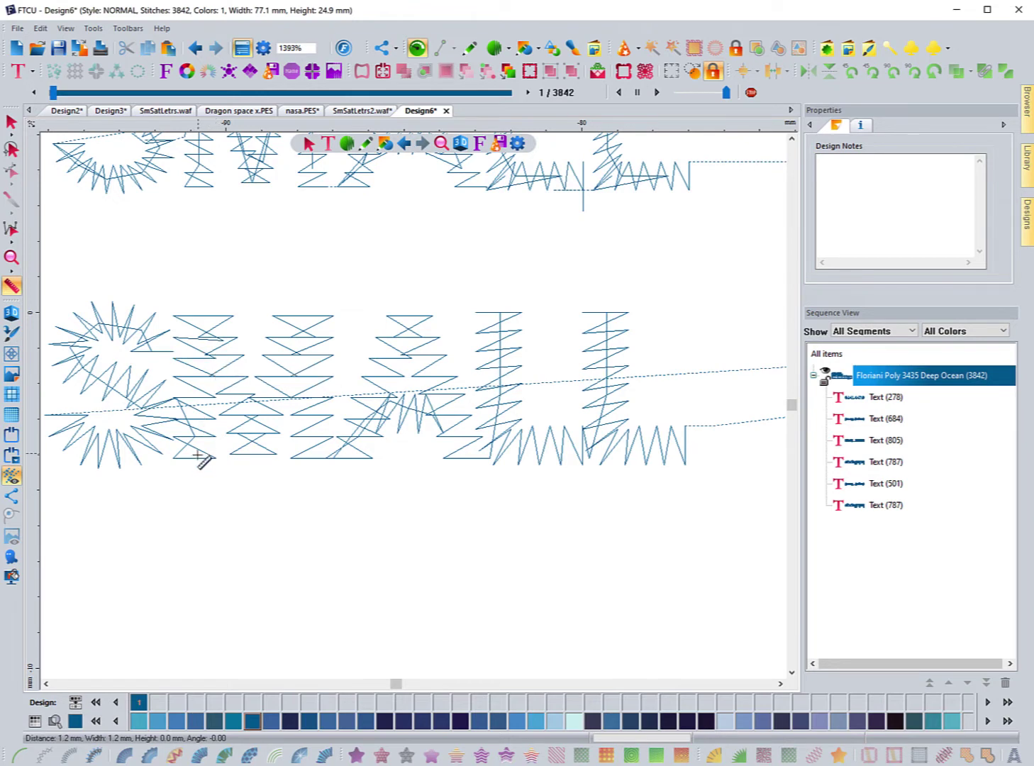
pyautogui.click(11, 312)
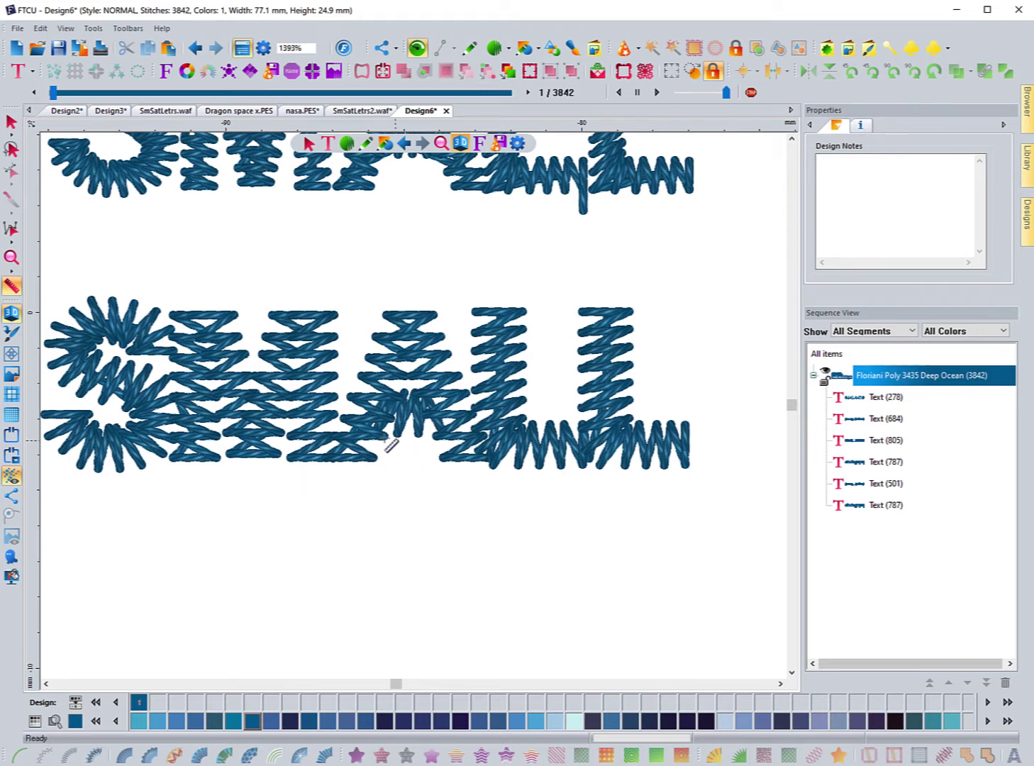
pyautogui.scroll(-1, 374, 461)
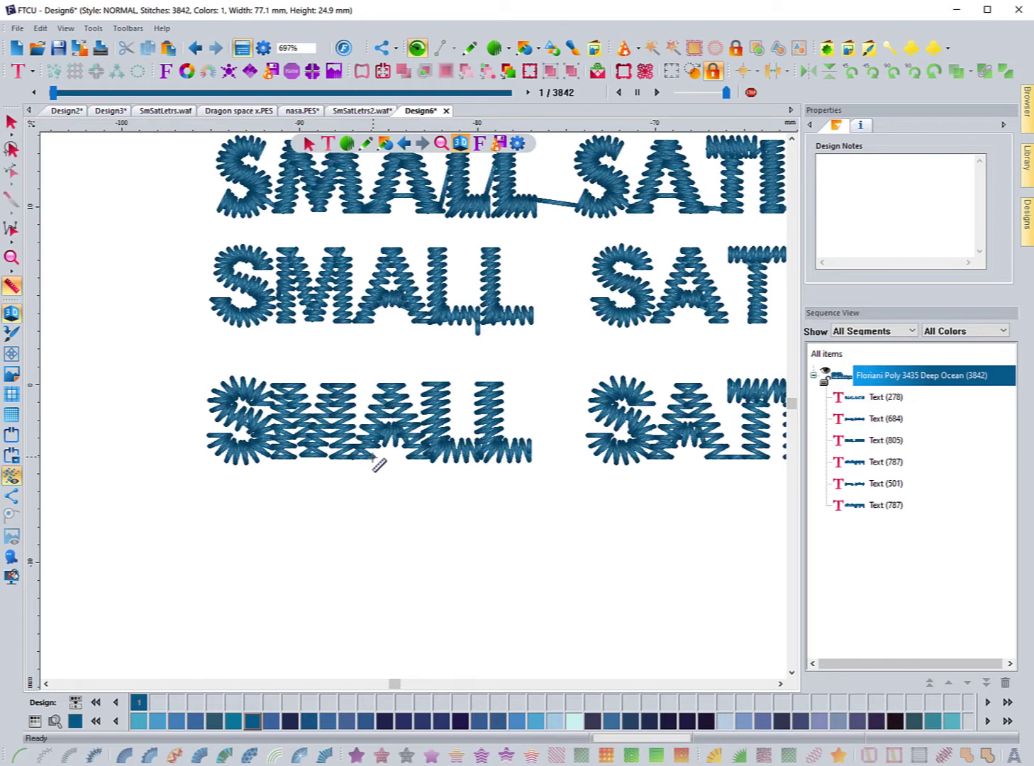
pyautogui.scroll(-1, 379, 465)
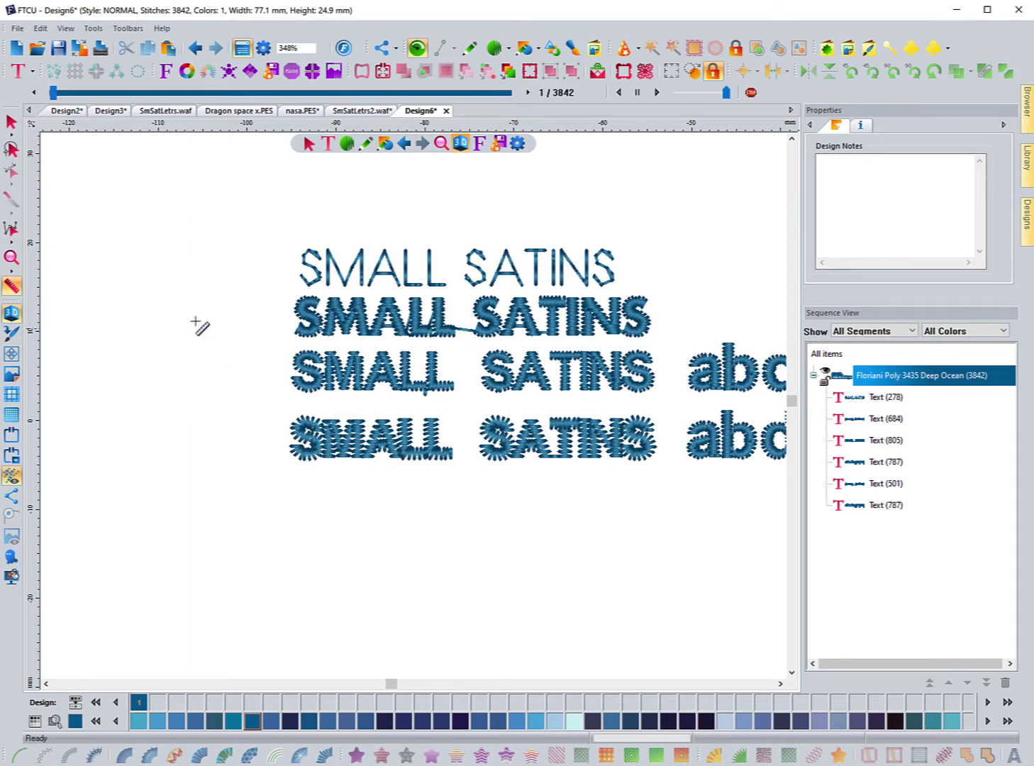
# Edit the copied SMALL SATINS text to adjust the spacing between its individual letters by moving their handles, and deselect it.
pyautogui.click(19, 127)
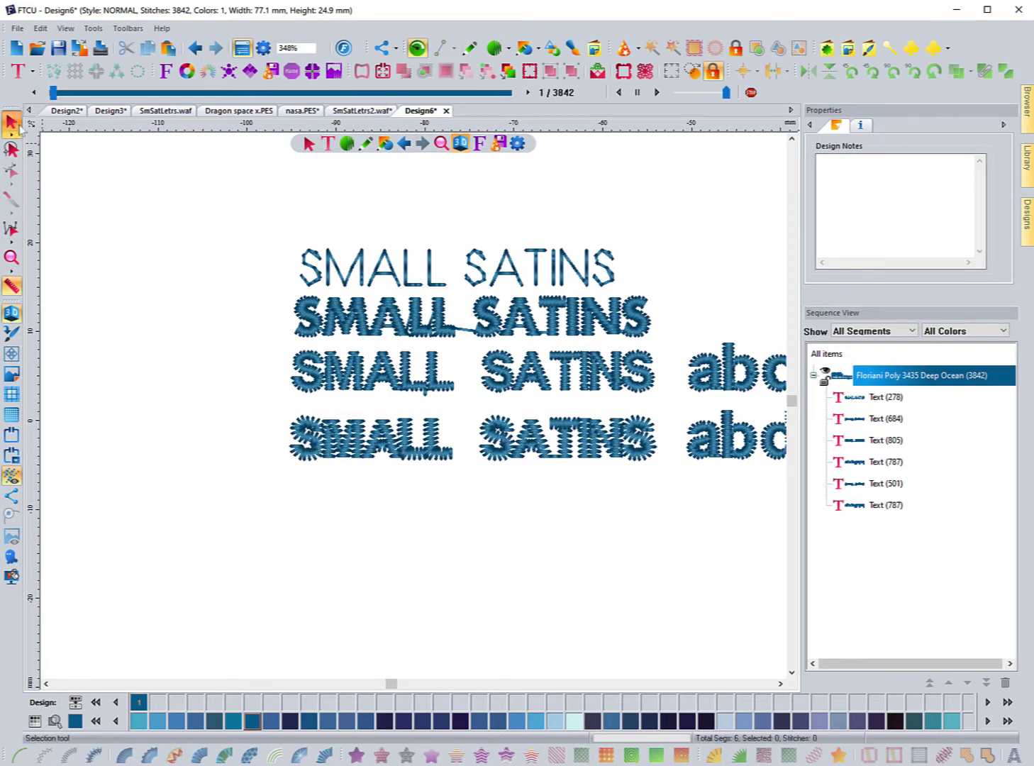
pyautogui.click(601, 464)
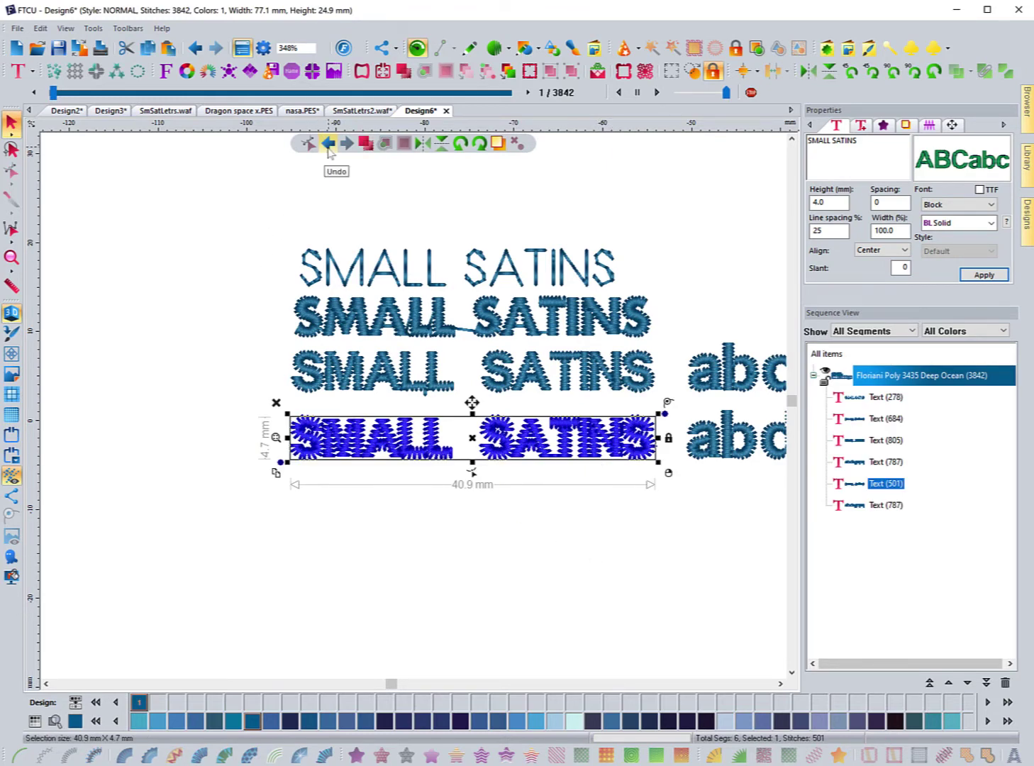
pyautogui.rightClick(497, 434)
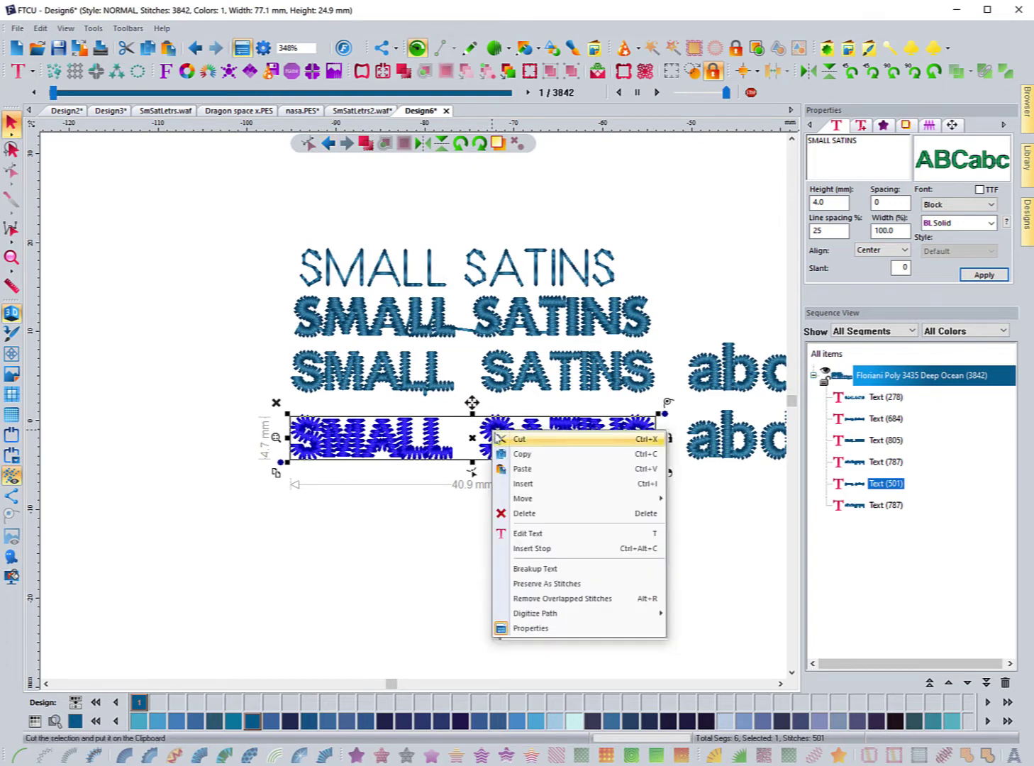
pyautogui.click(533, 531)
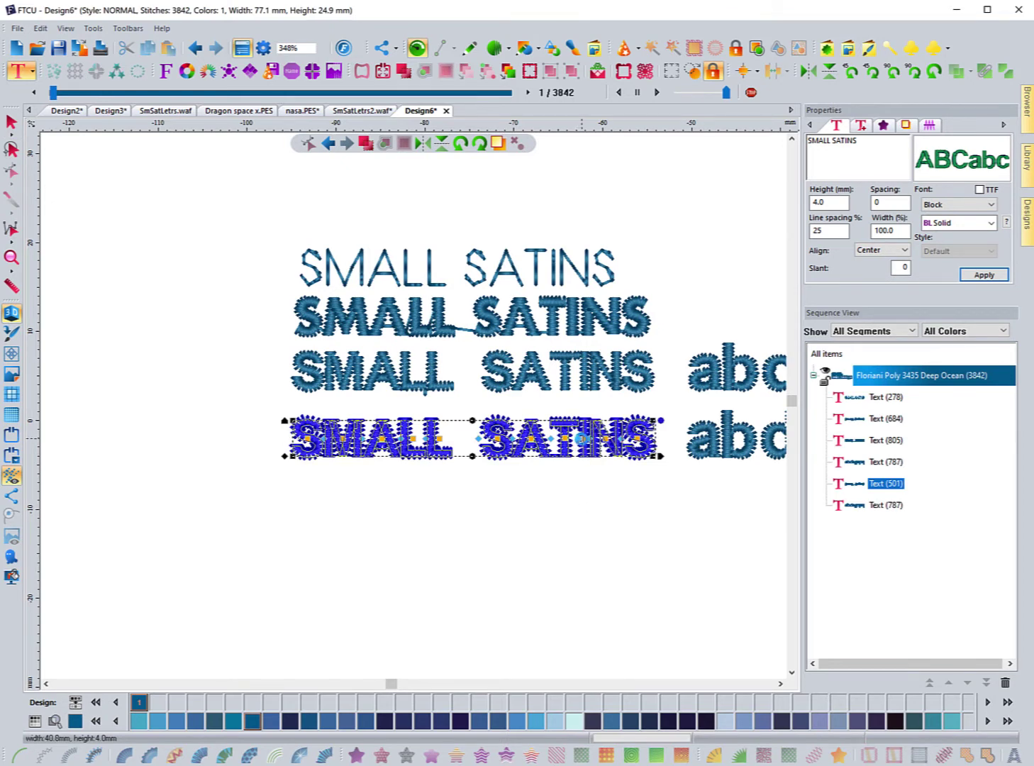
pyautogui.moveTo(581, 440)
pyautogui.mouseDown()
pyautogui.moveTo(617, 445)
pyautogui.moveTo(600, 440)
pyautogui.mouseUp()
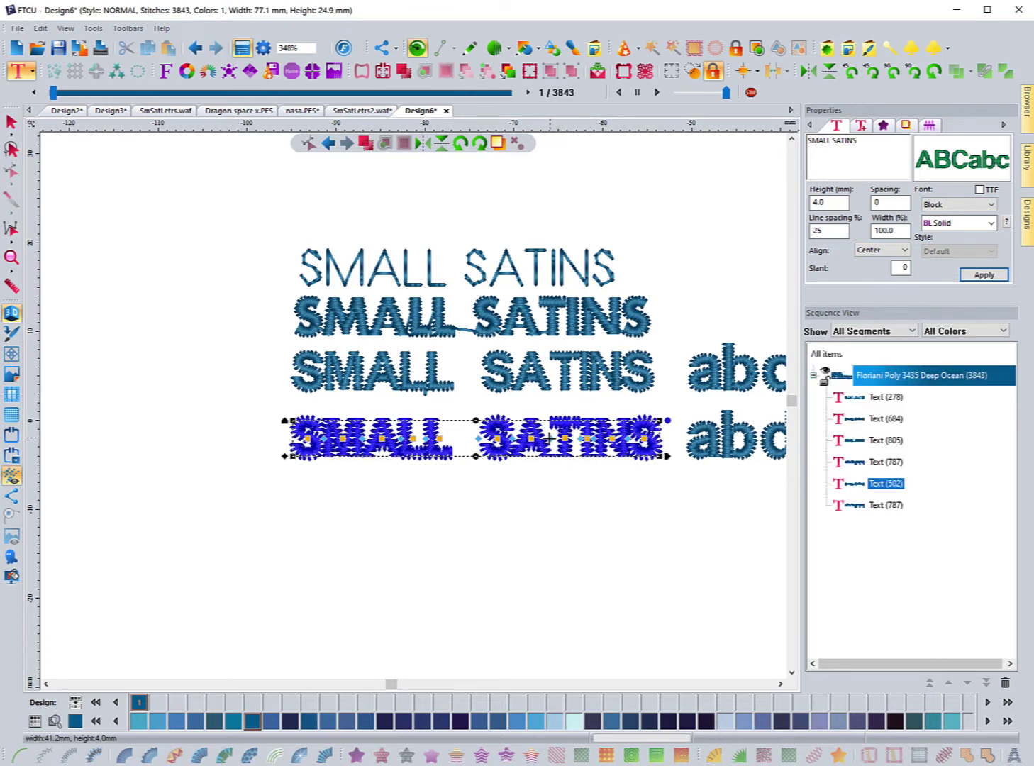
pyautogui.moveTo(549, 438); pyautogui.dragTo(616, 446)
pyautogui.moveTo(539, 470); pyautogui.dragTo(538, 471)
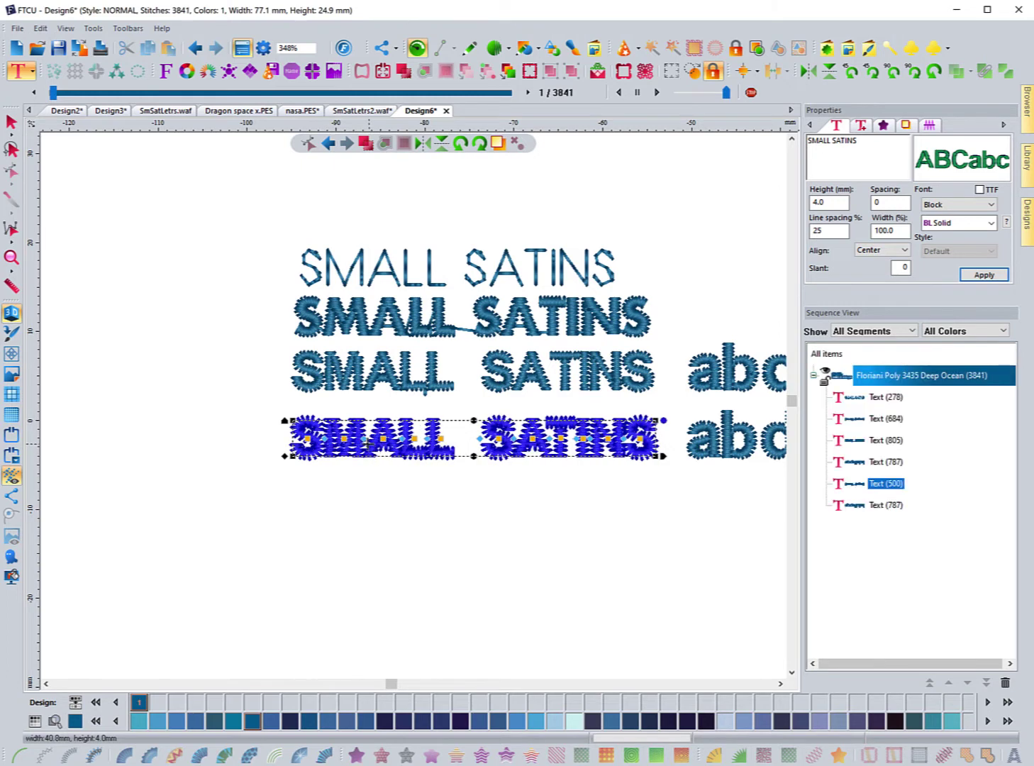
pyautogui.click(272, 486)
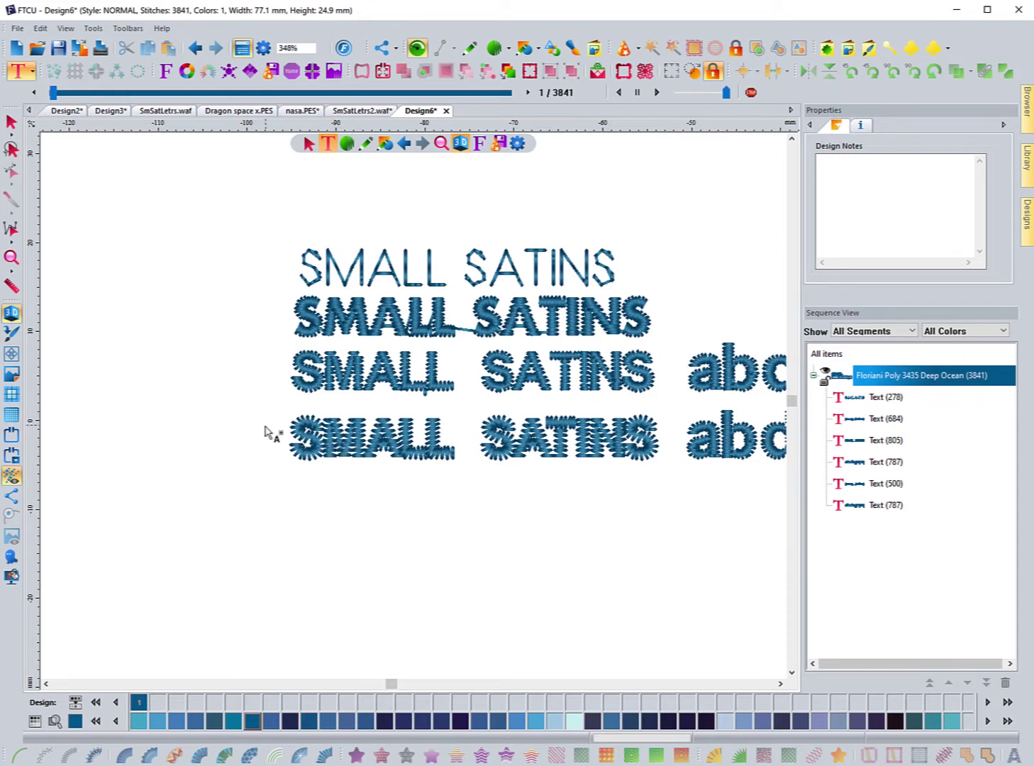
# Measure the distance between stitches at the A's crossbar in the copied line's SMALL with the 3D display turned off.
pyautogui.press('z')
pyautogui.moveTo(268, 401); pyautogui.dragTo(493, 494)
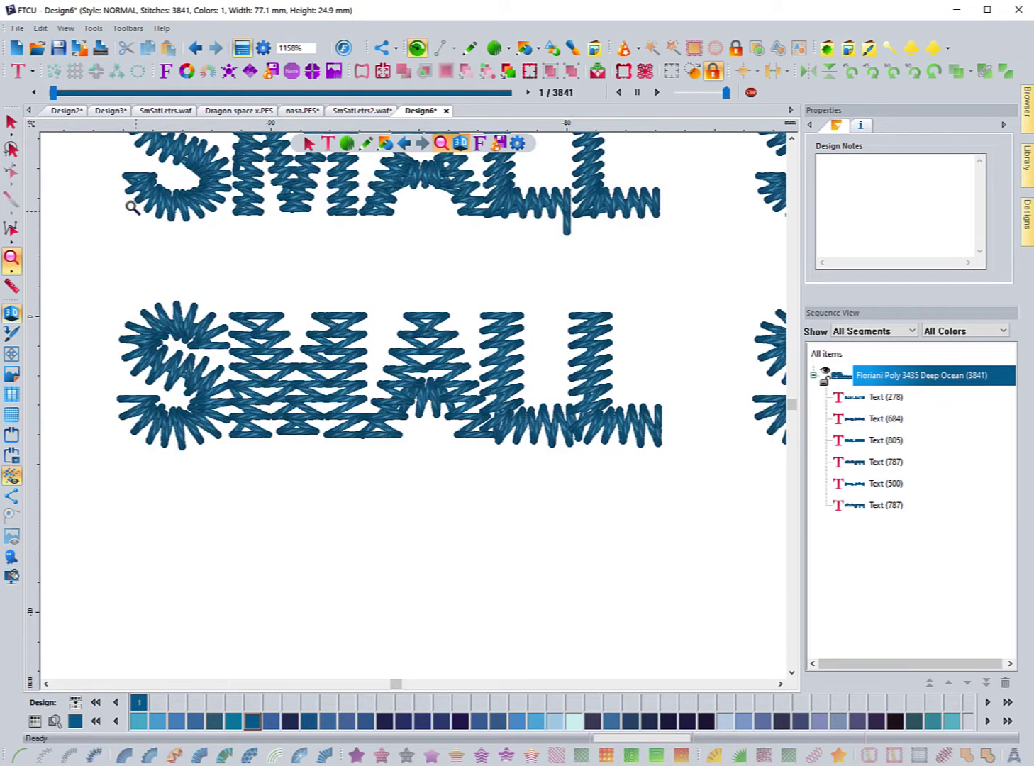
pyautogui.click(11, 123)
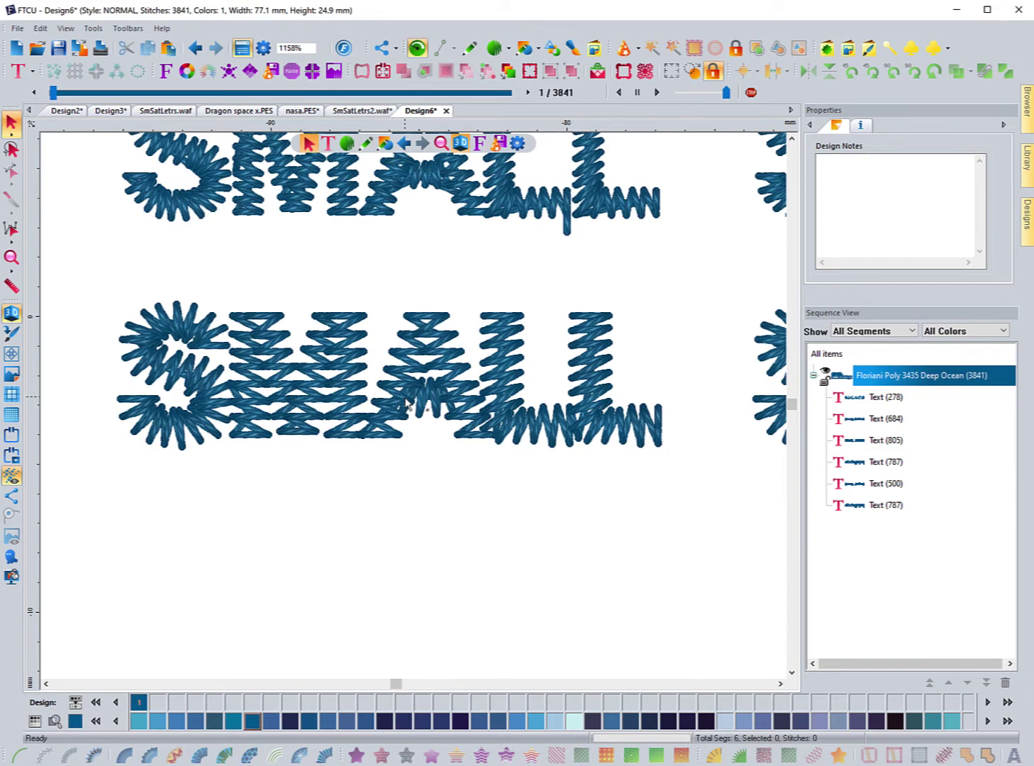
pyautogui.click(12, 312)
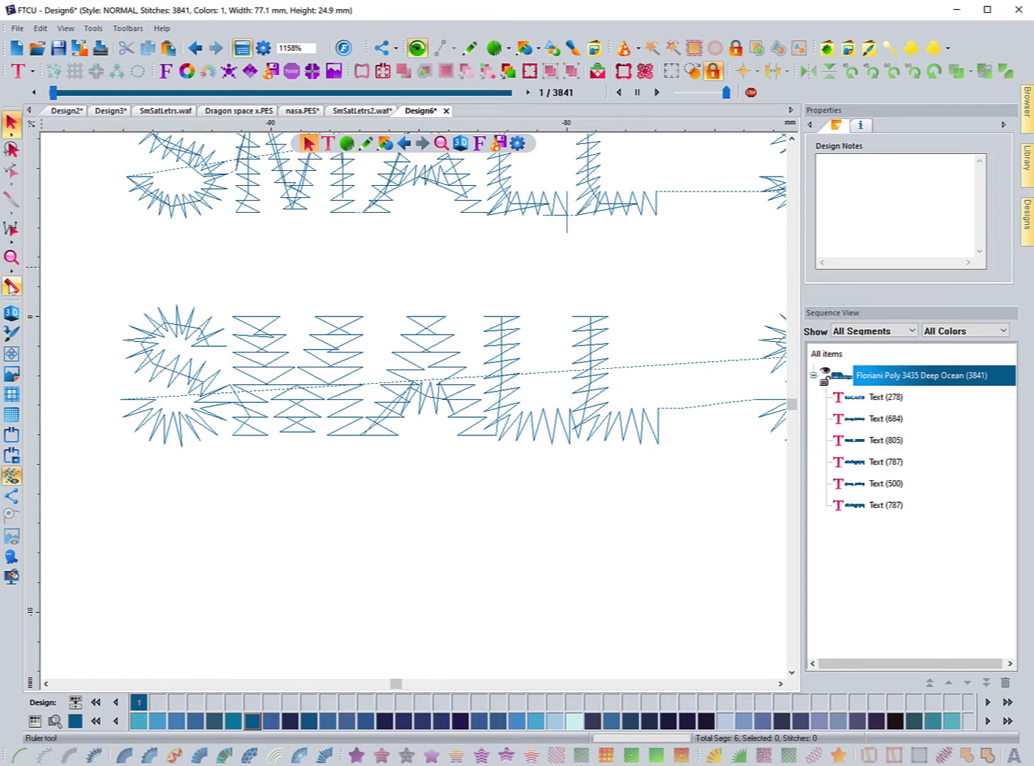
pyautogui.click(10, 285)
pyautogui.moveTo(425, 384); pyautogui.dragTo(442, 386)
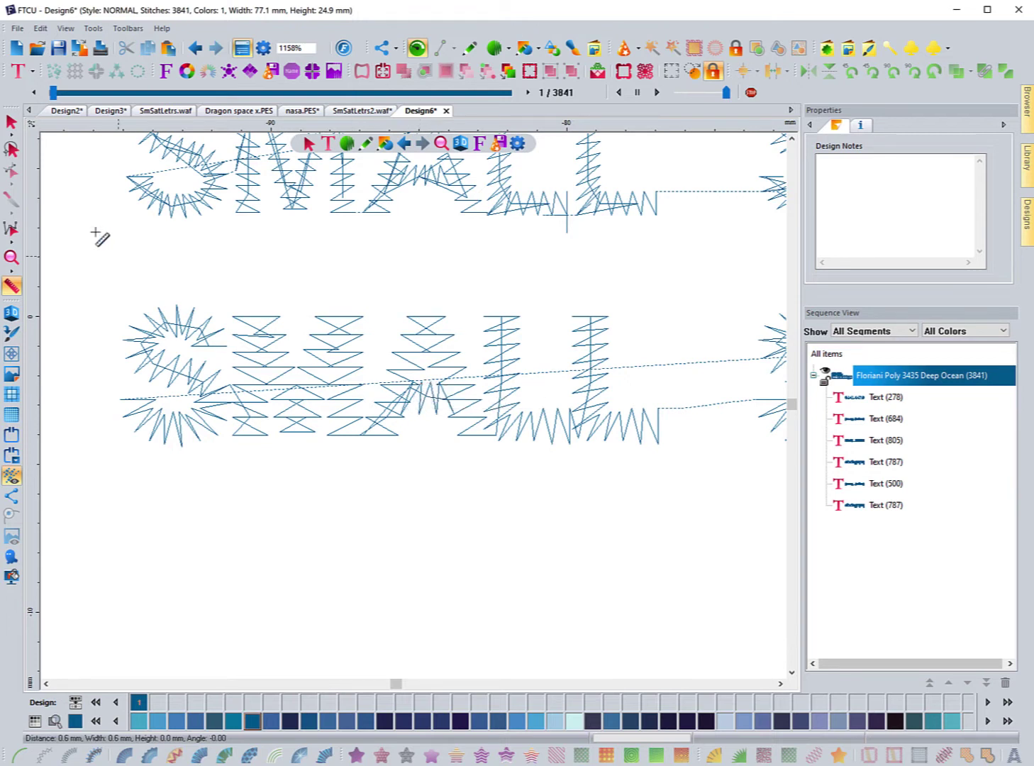
pyautogui.click(11, 122)
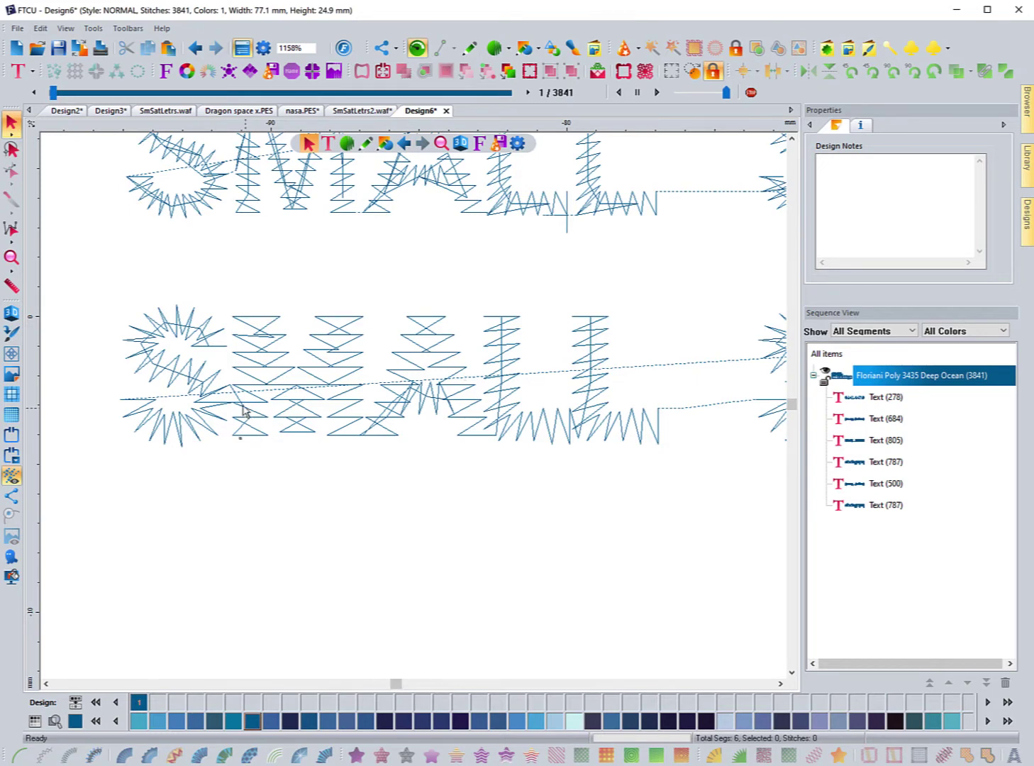
# Break up the copied SMALL SATINS text into individual satin letters and select the first S.
pyautogui.click(187, 386)
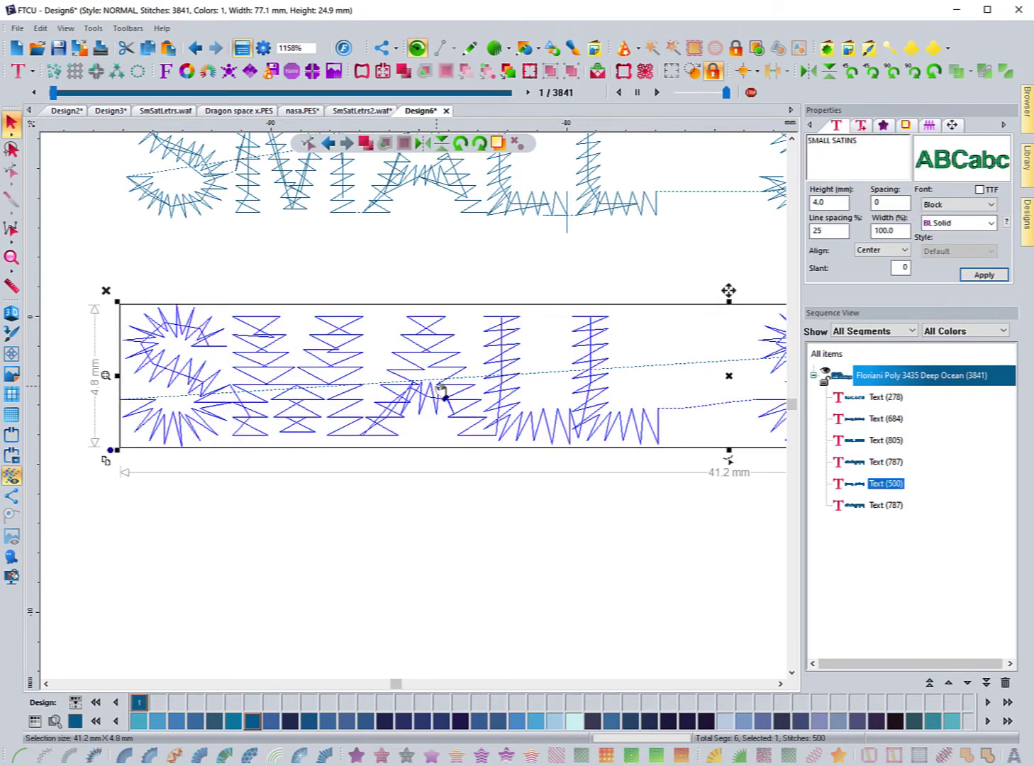
pyautogui.rightClick(439, 389)
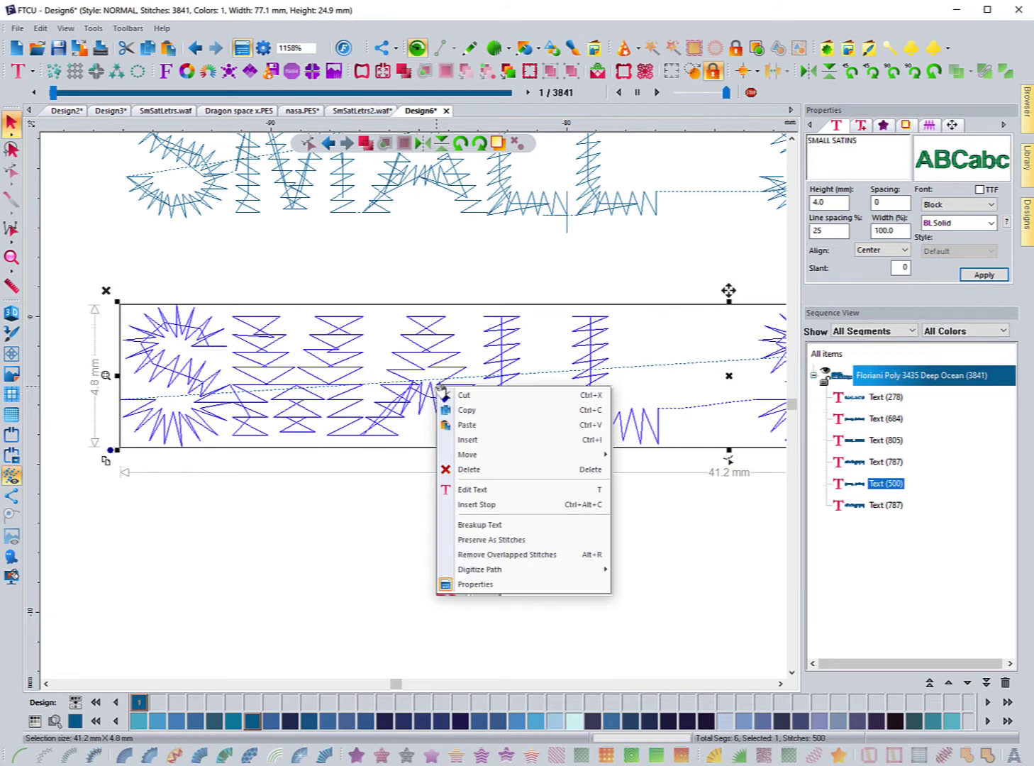
pyautogui.click(478, 526)
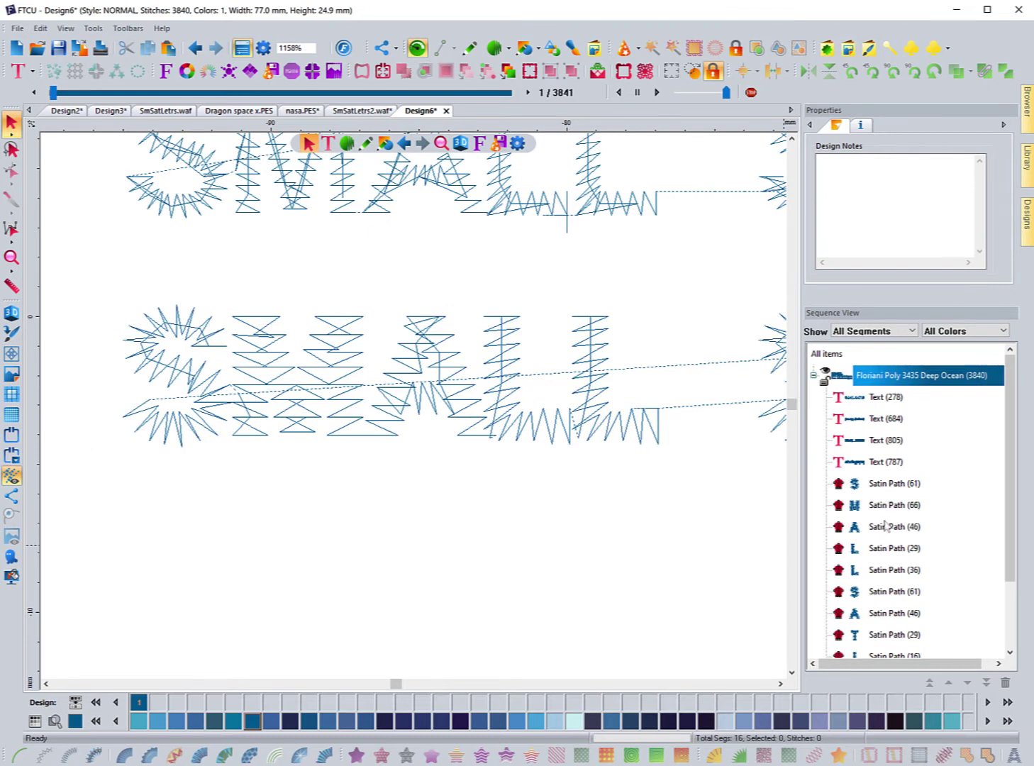
pyautogui.click(873, 485)
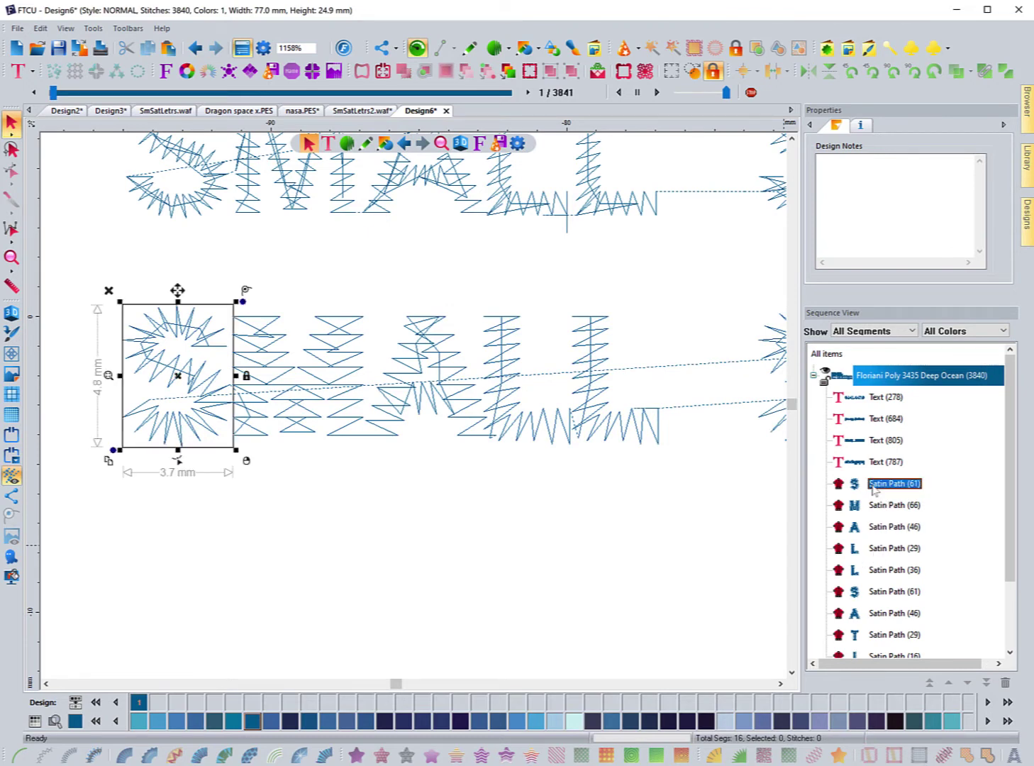
# Break apart the A of SMALL in the broken-up line and move its crossbar slightly lower, leaving it deselected.
pyautogui.click(872, 529)
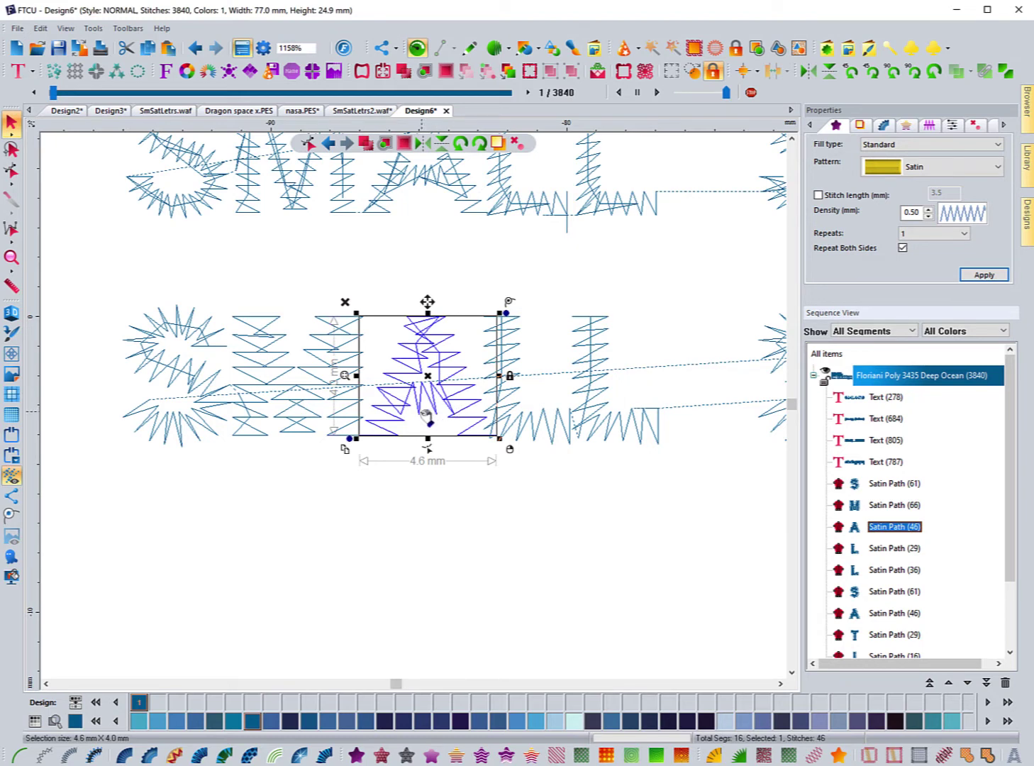
pyautogui.rightClick(427, 417)
pyautogui.click(469, 531)
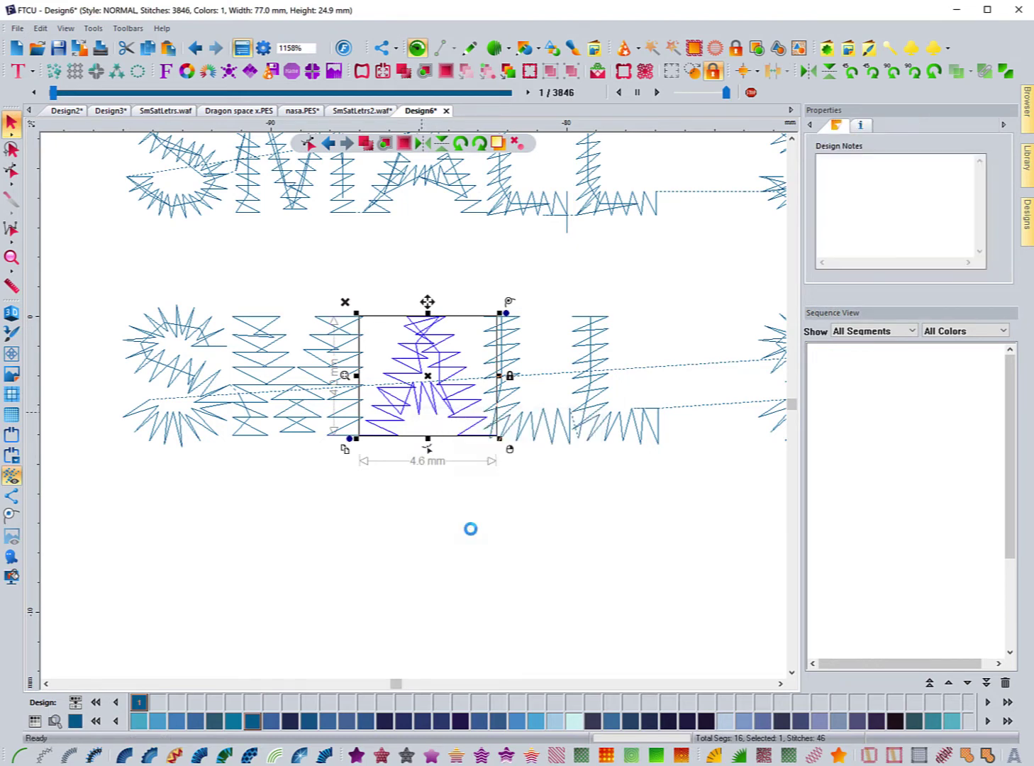
pyautogui.click(435, 413)
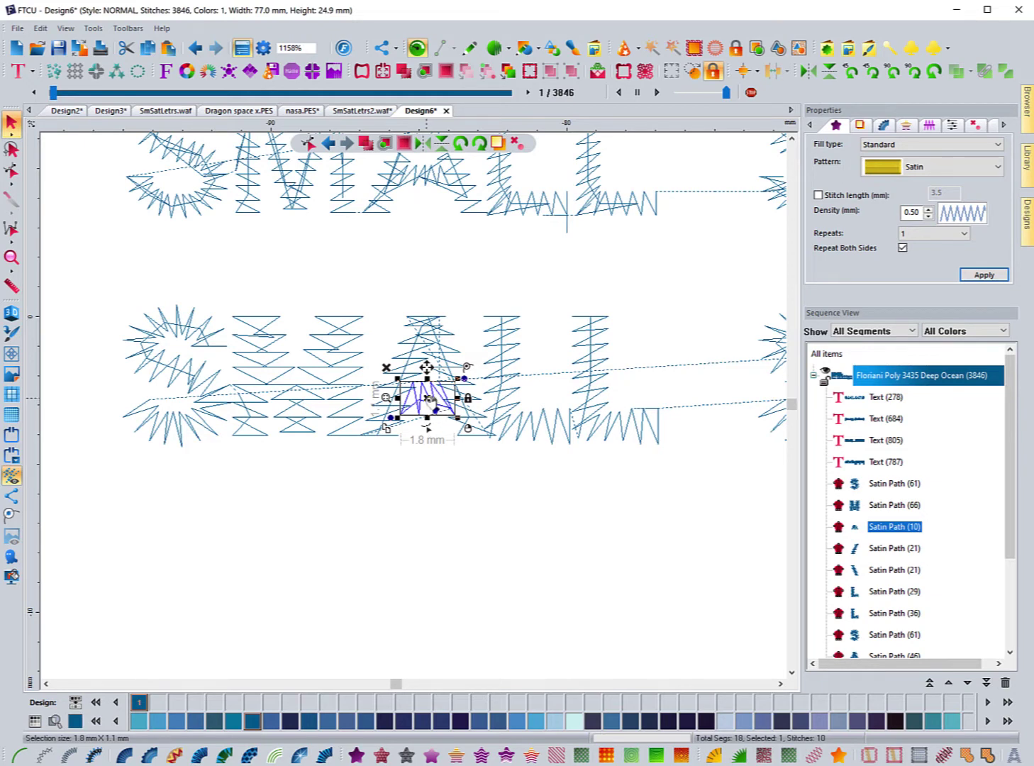
pyautogui.moveTo(430, 401); pyautogui.dragTo(431, 409)
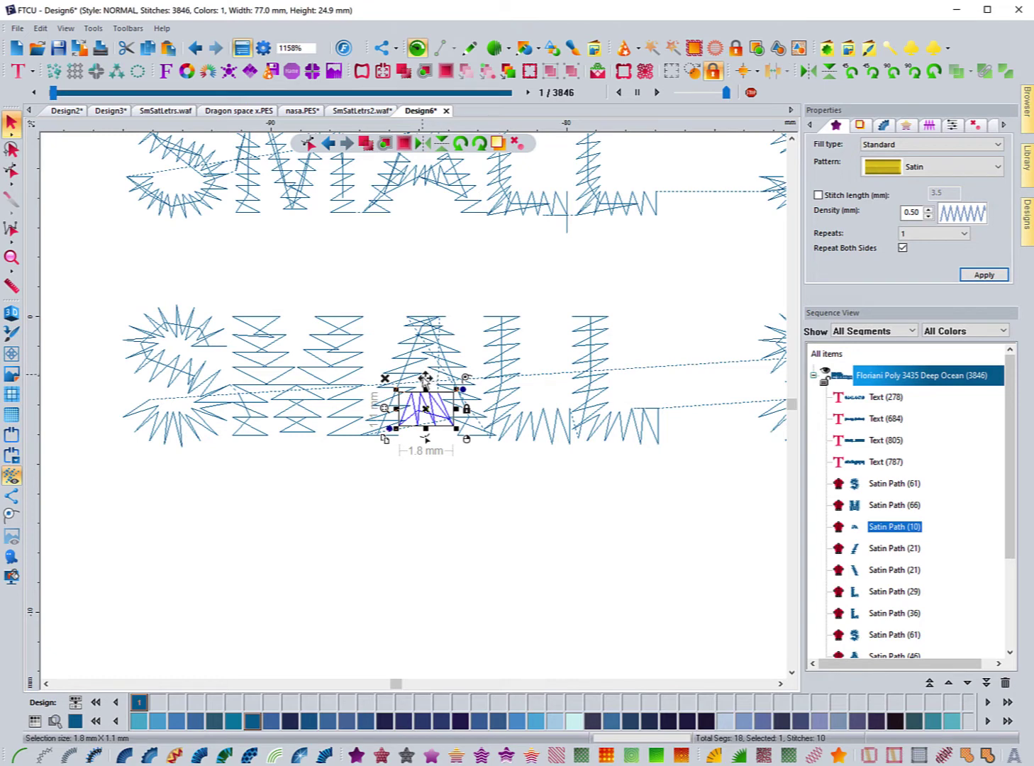
pyautogui.click(432, 503)
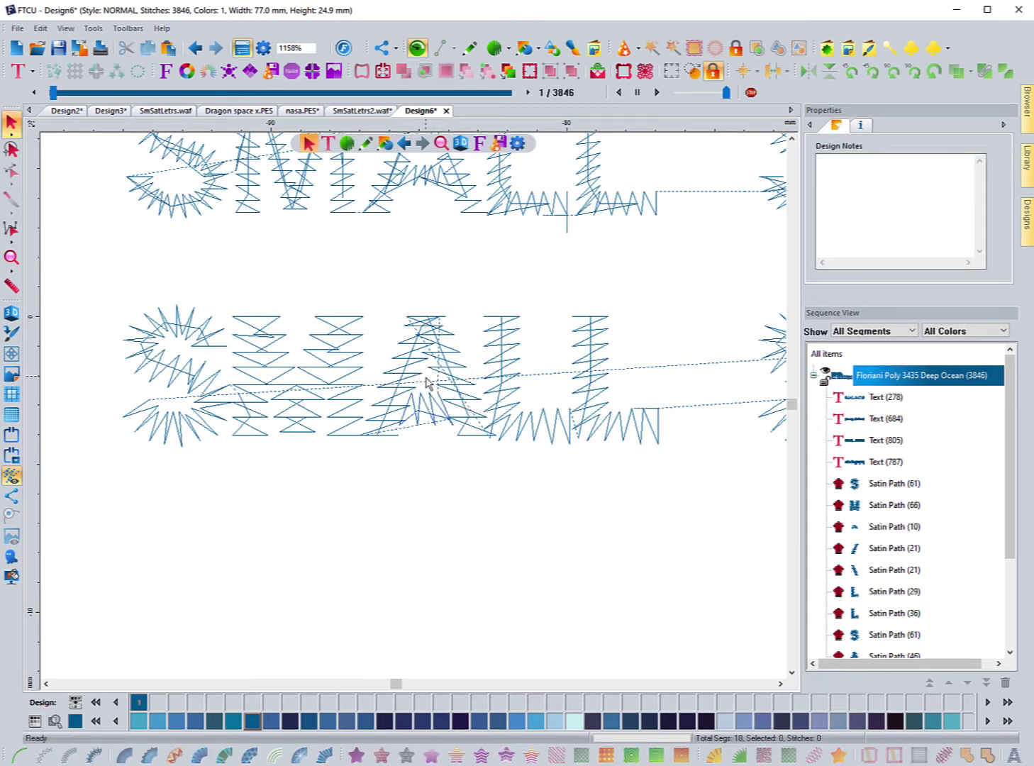
# Break apart the A of SATINS in the same line and move its crossbar slightly lower, leaving it deselected.
pyautogui.click(780, 684)
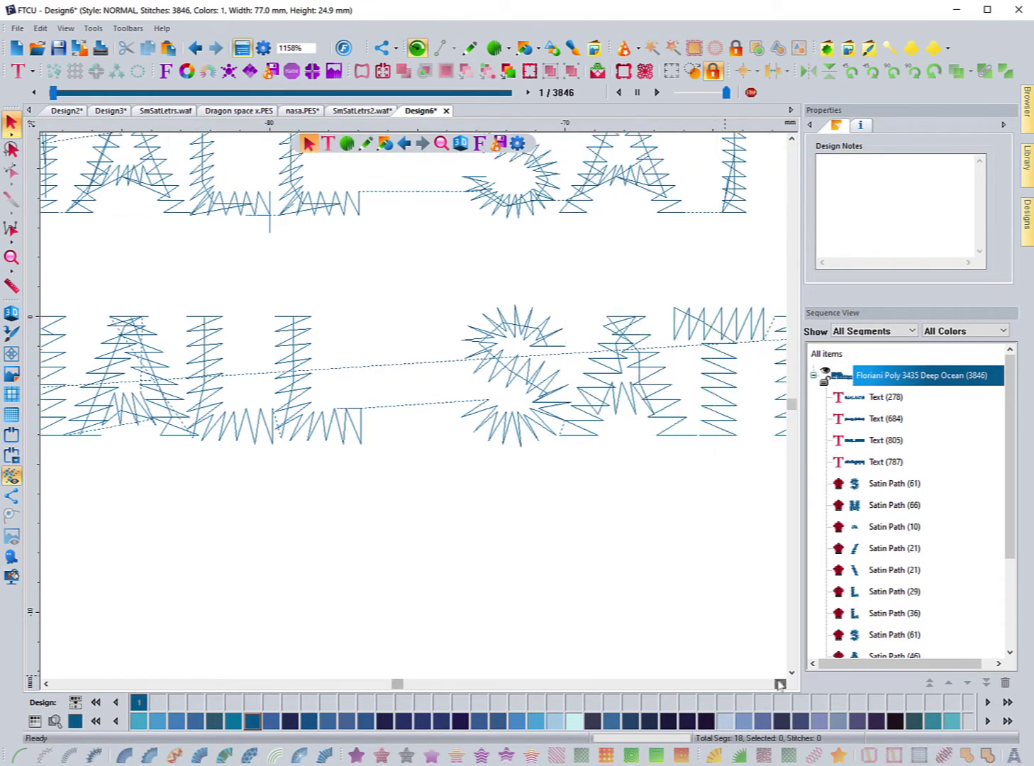
pyautogui.click(624, 419)
pyautogui.rightClick(616, 411)
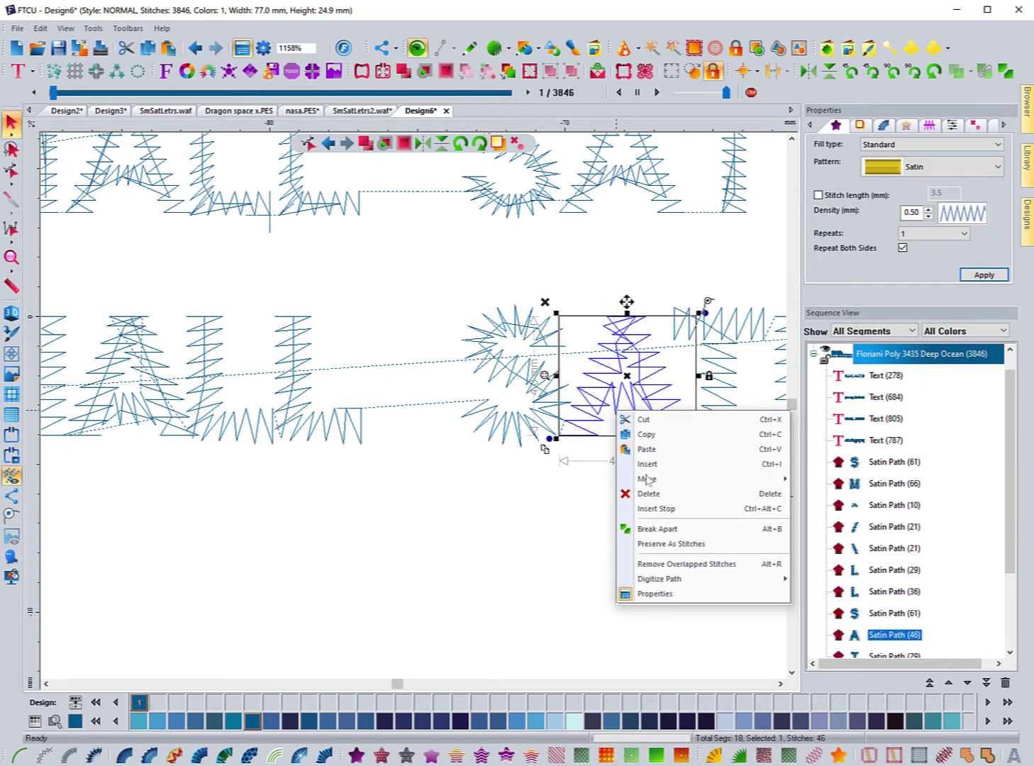
pyautogui.click(655, 529)
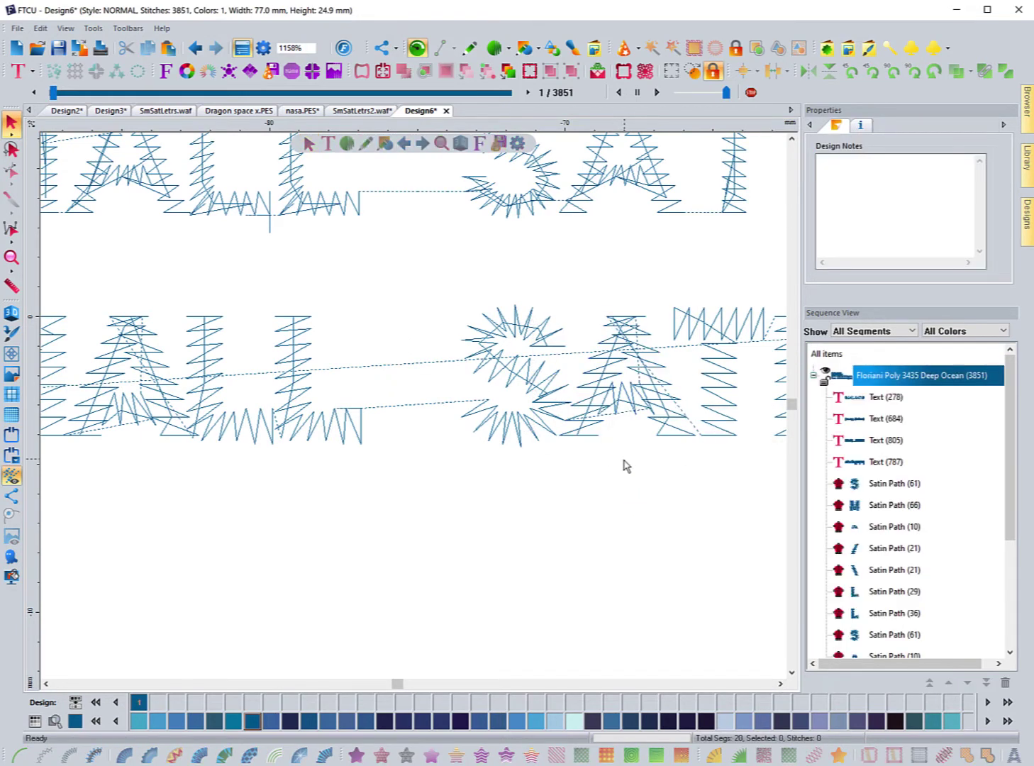
pyautogui.click(633, 418)
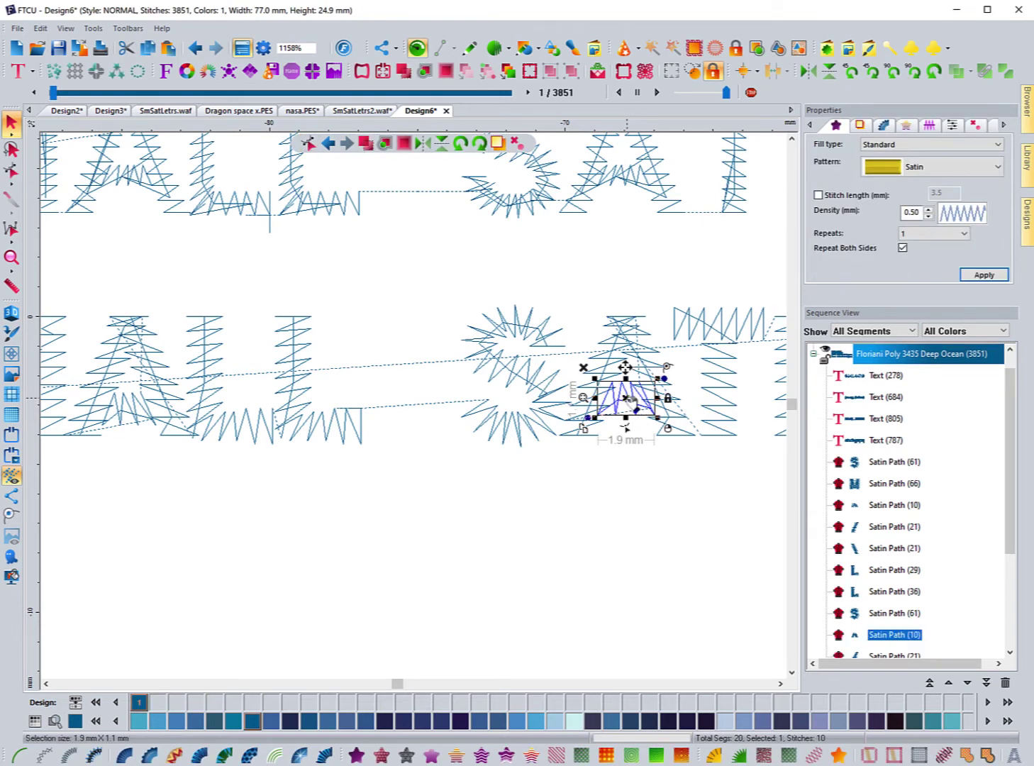
pyautogui.moveTo(632, 401); pyautogui.dragTo(632, 409)
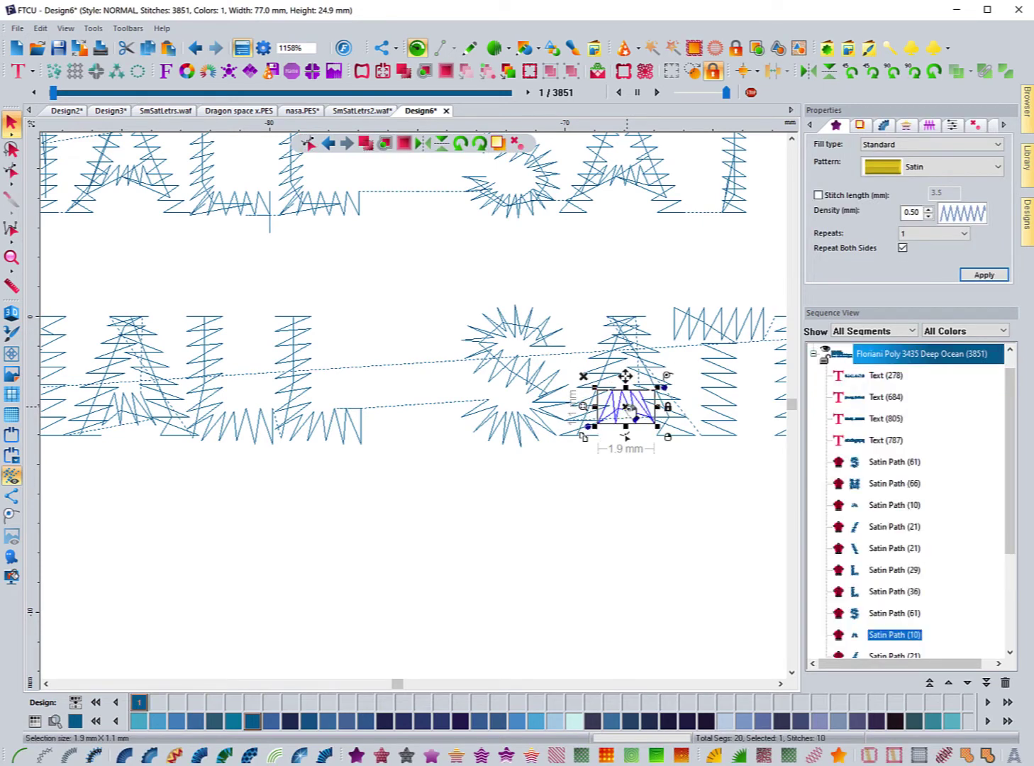
pyautogui.click(624, 485)
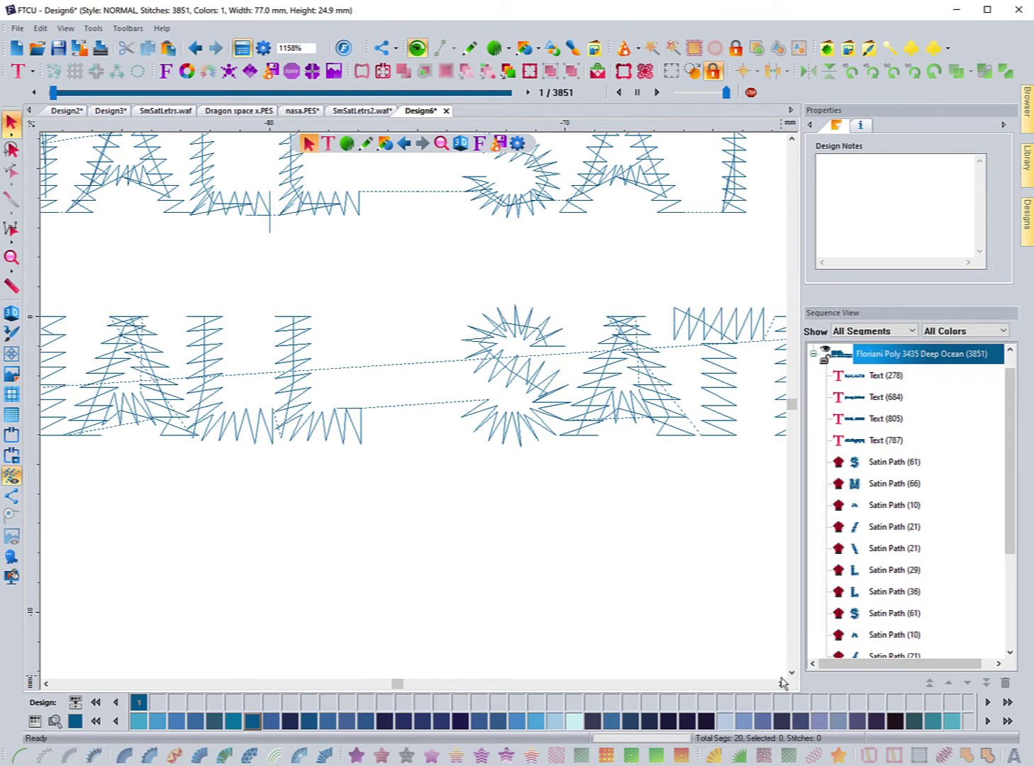
# Measure the stem width of the lowercase b in the lower abdegopq line.
pyautogui.moveTo(781, 683); pyautogui.dragTo(781, 685)
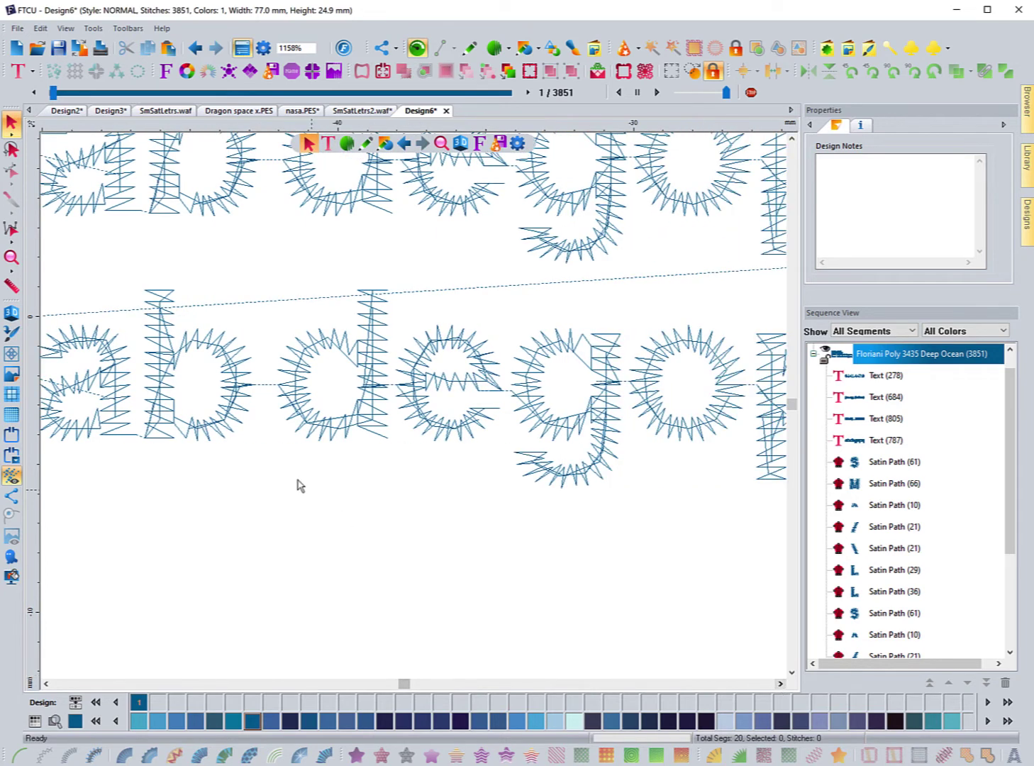
pyautogui.scroll(-1, 196, 452)
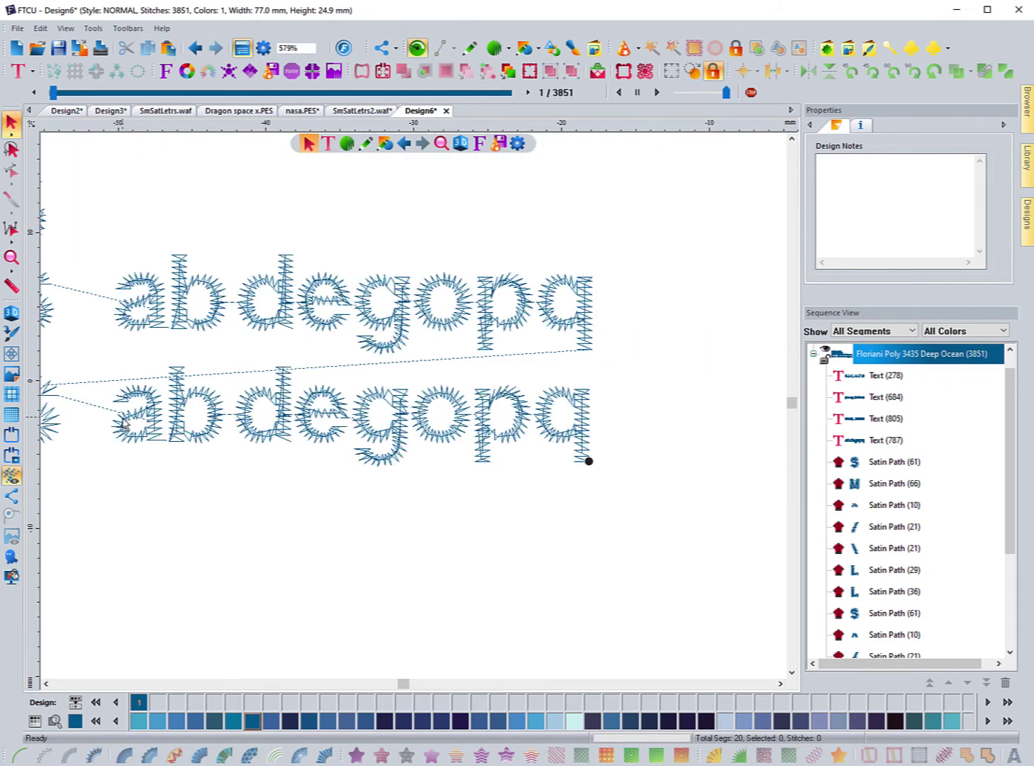
pyautogui.click(12, 285)
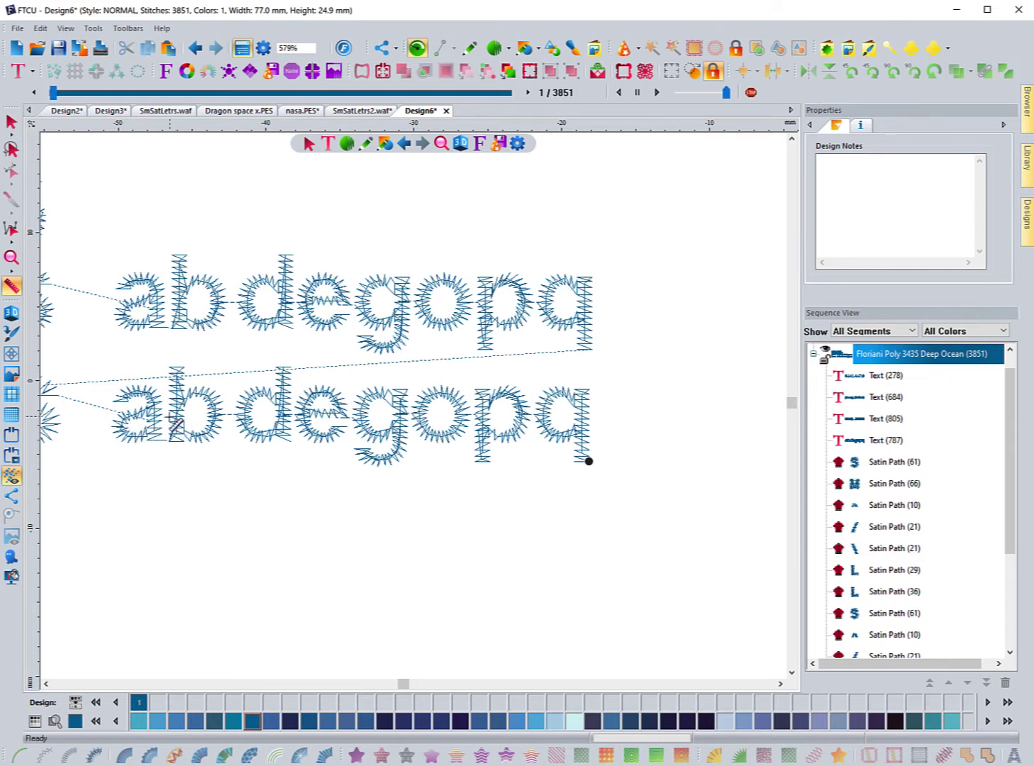
pyautogui.moveTo(173, 429); pyautogui.dragTo(185, 429)
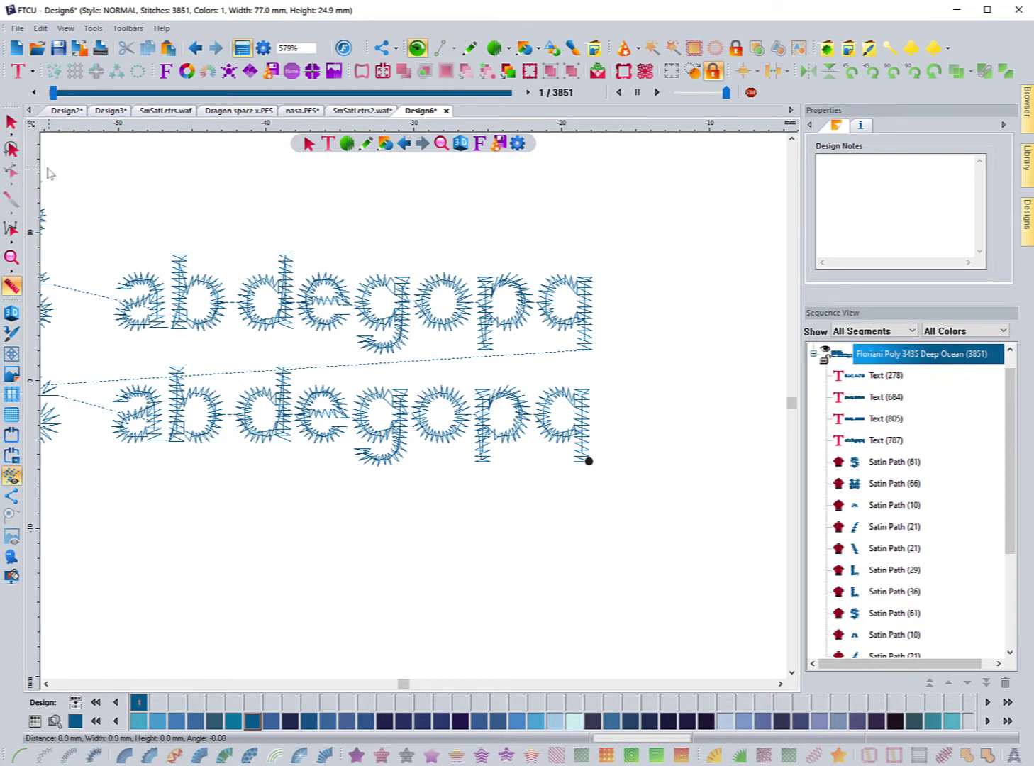
pyautogui.press('Escape')
# Set the lower abdegopq line's trim type to Auto and lock type to Around trim.
pyautogui.click(204, 440)
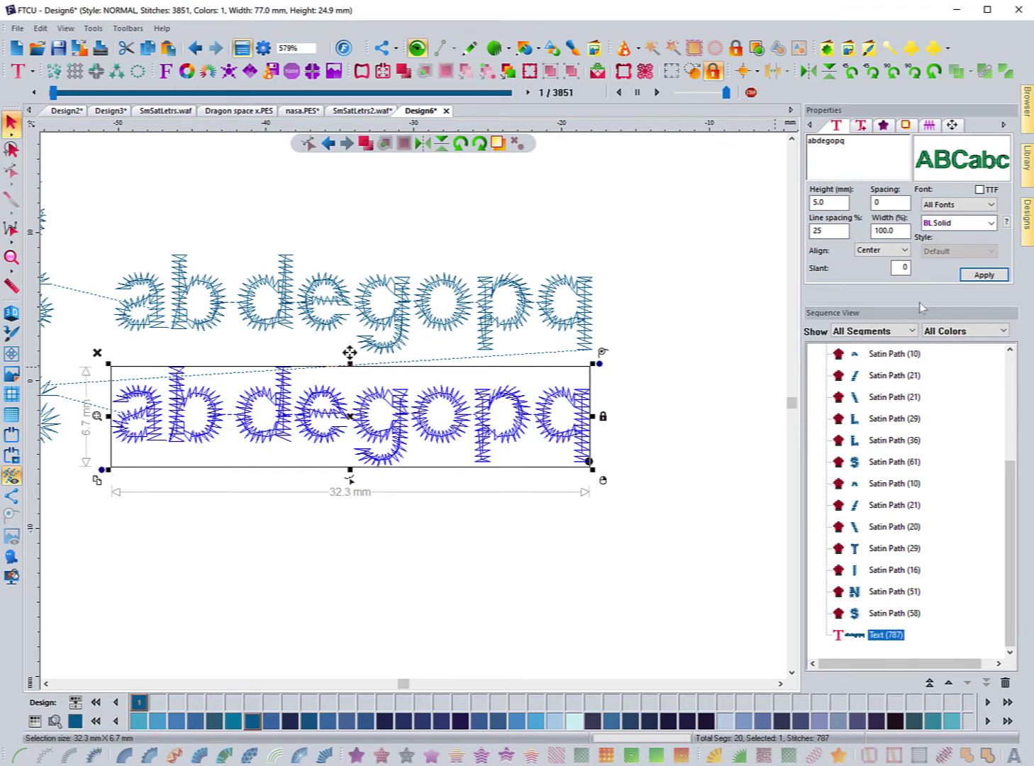
pyautogui.click(860, 128)
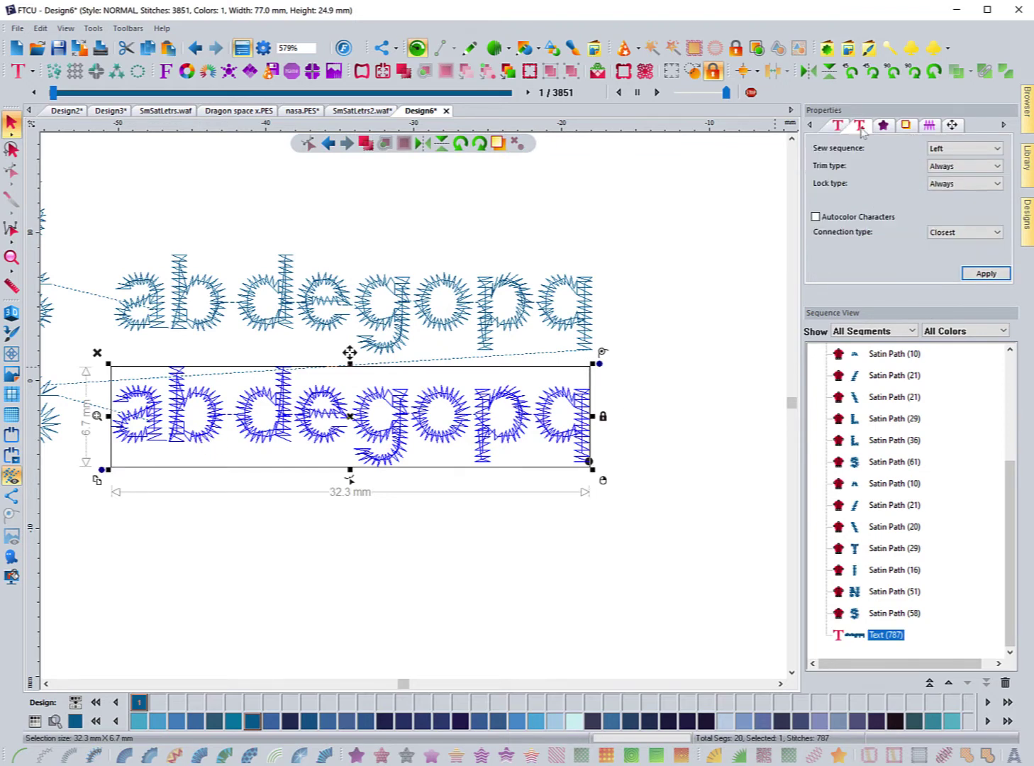
pyautogui.click(943, 169)
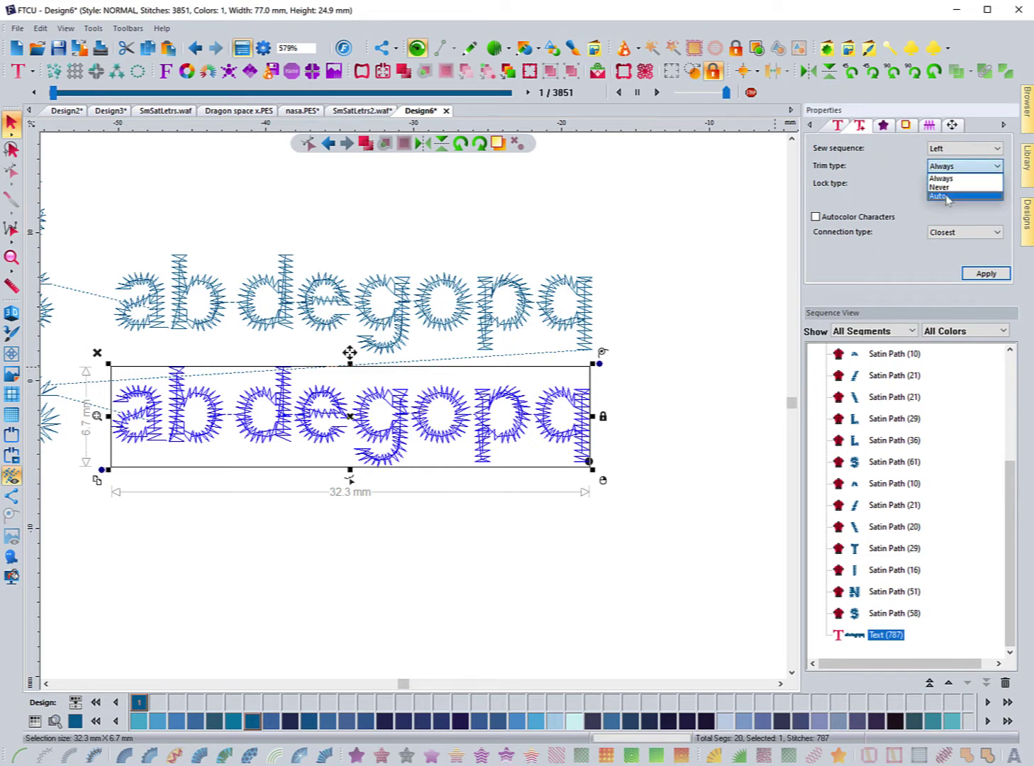
pyautogui.click(949, 200)
pyautogui.click(958, 184)
pyautogui.click(950, 206)
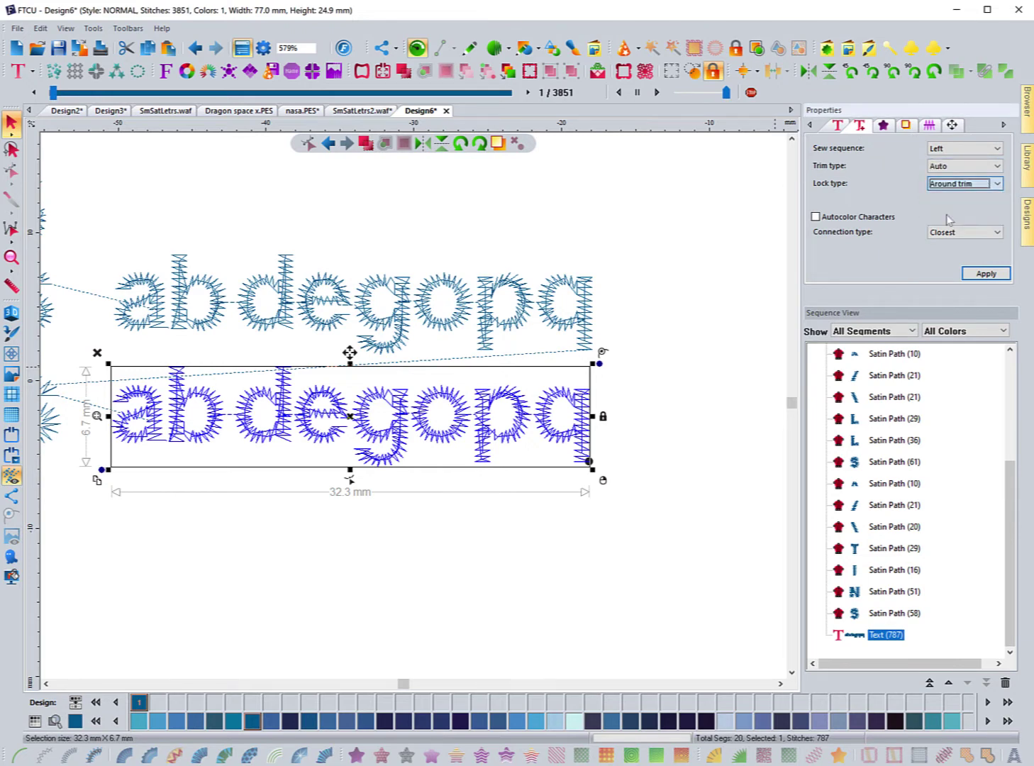
pyautogui.click(984, 275)
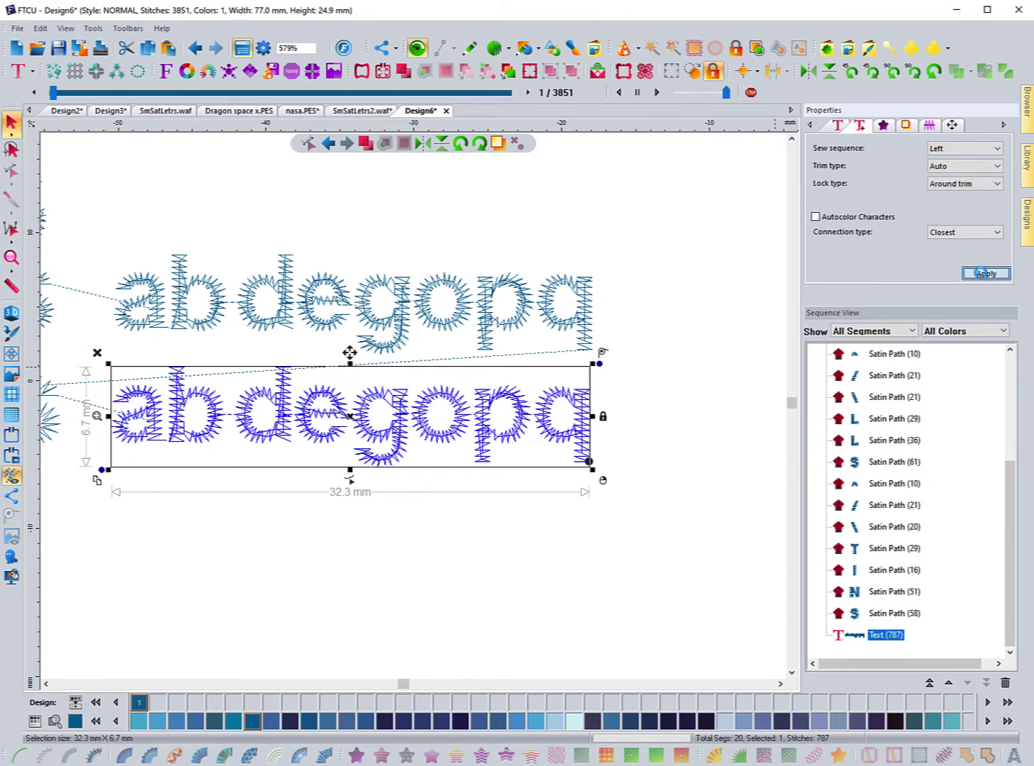
# Set the lower abdegopq line's satin density to 0.5 mm and remove its Parallel underlay.
pyautogui.click(884, 128)
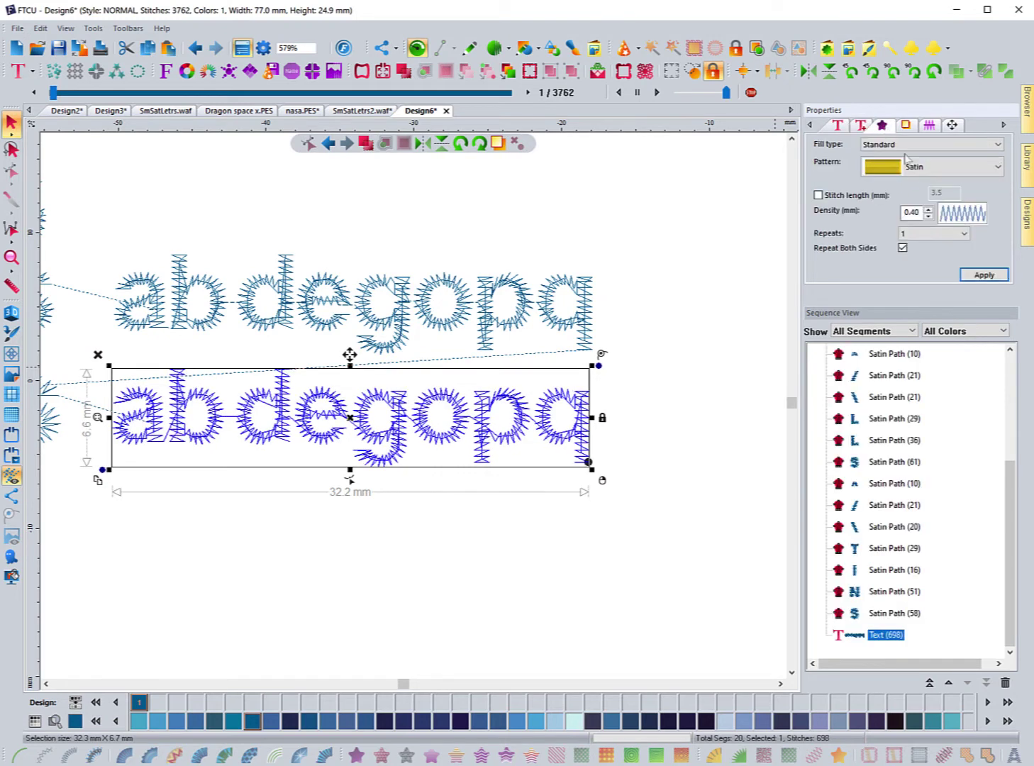
pyautogui.click(928, 208)
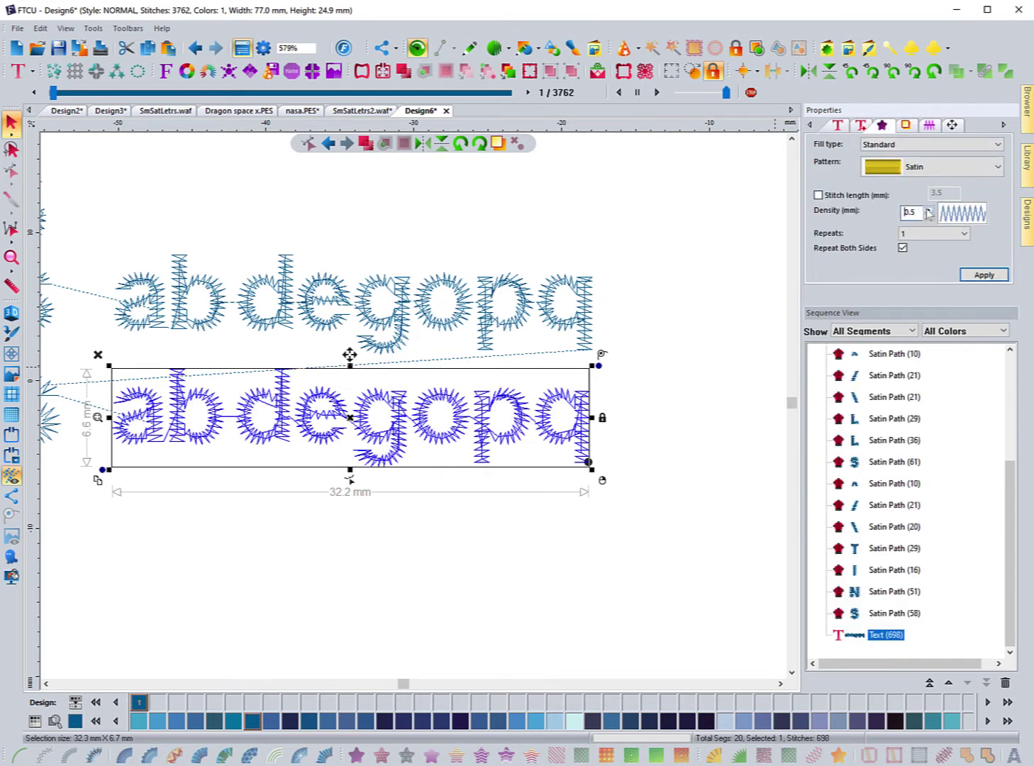
pyautogui.click(970, 275)
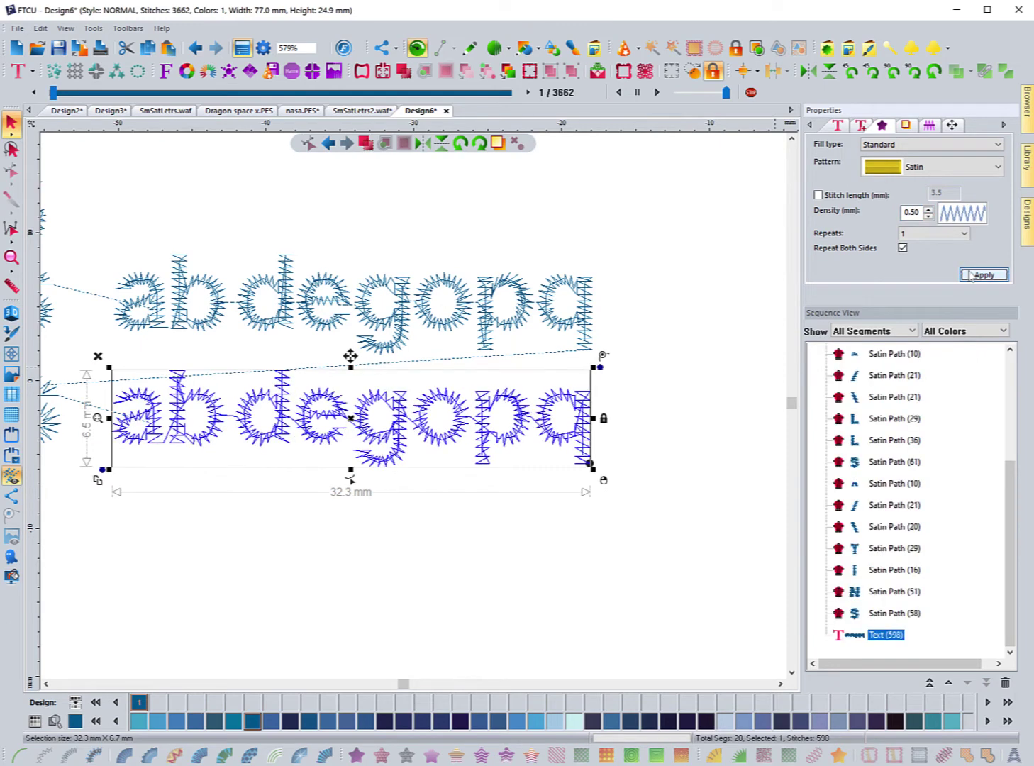
pyautogui.click(901, 127)
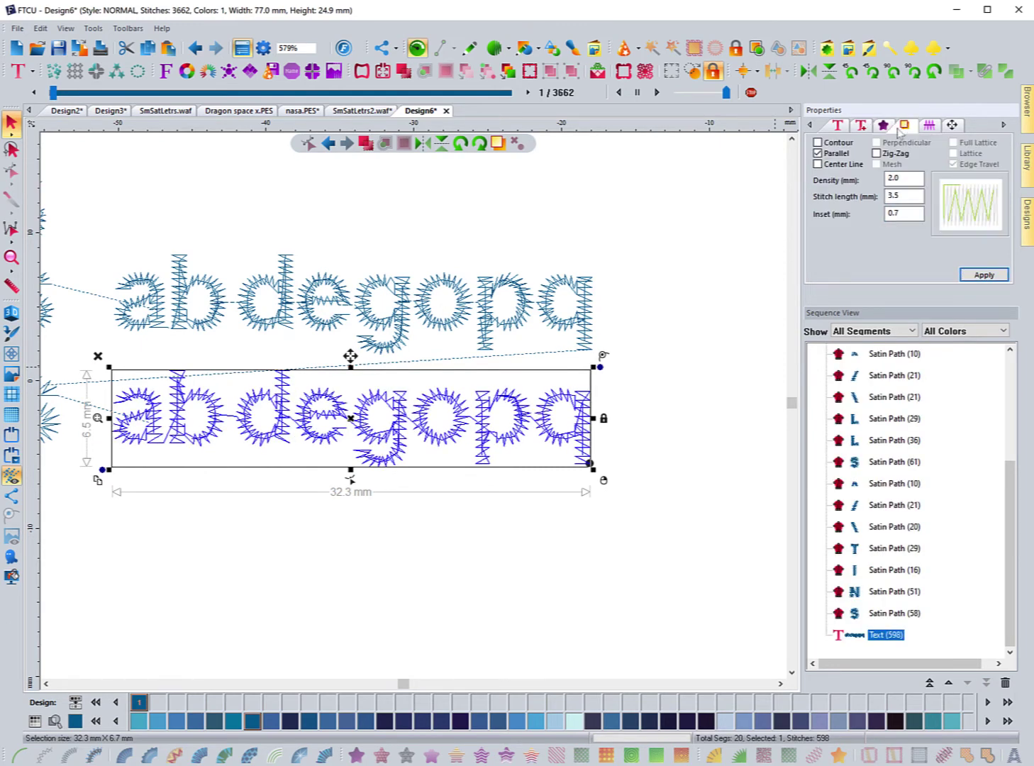
pyautogui.click(817, 154)
pyautogui.click(972, 273)
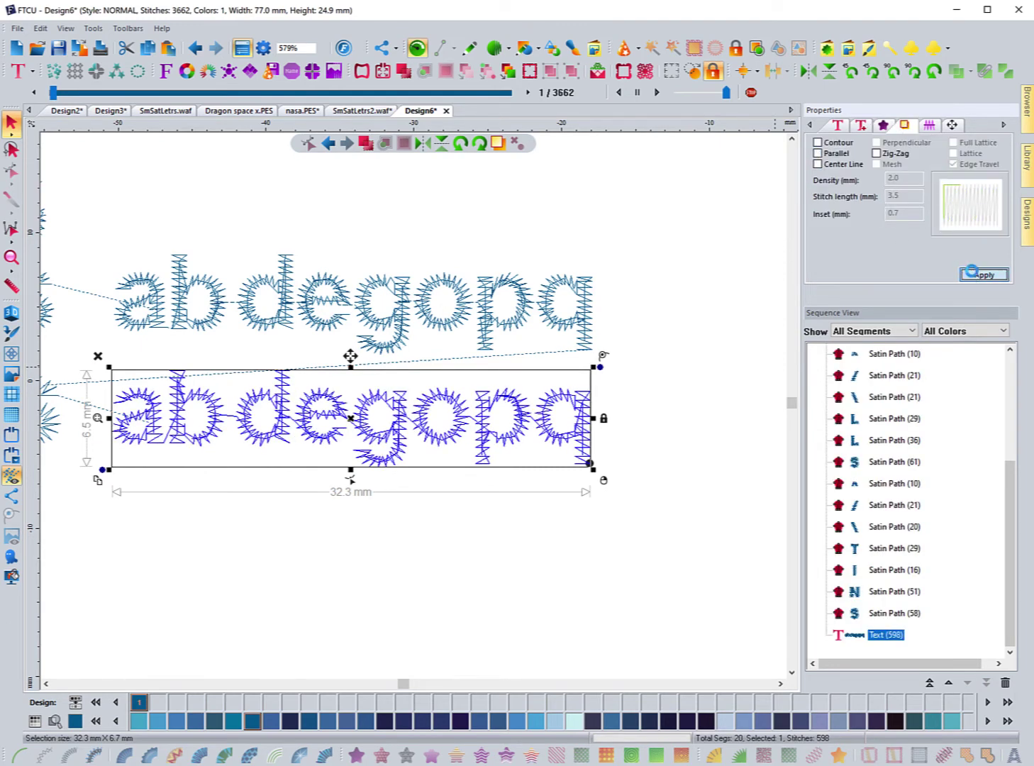
# Set the lower abdegopq line's pull compensation to Absolute, 0.2 mm, and deselect it.
pyautogui.click(931, 128)
pyautogui.click(916, 153)
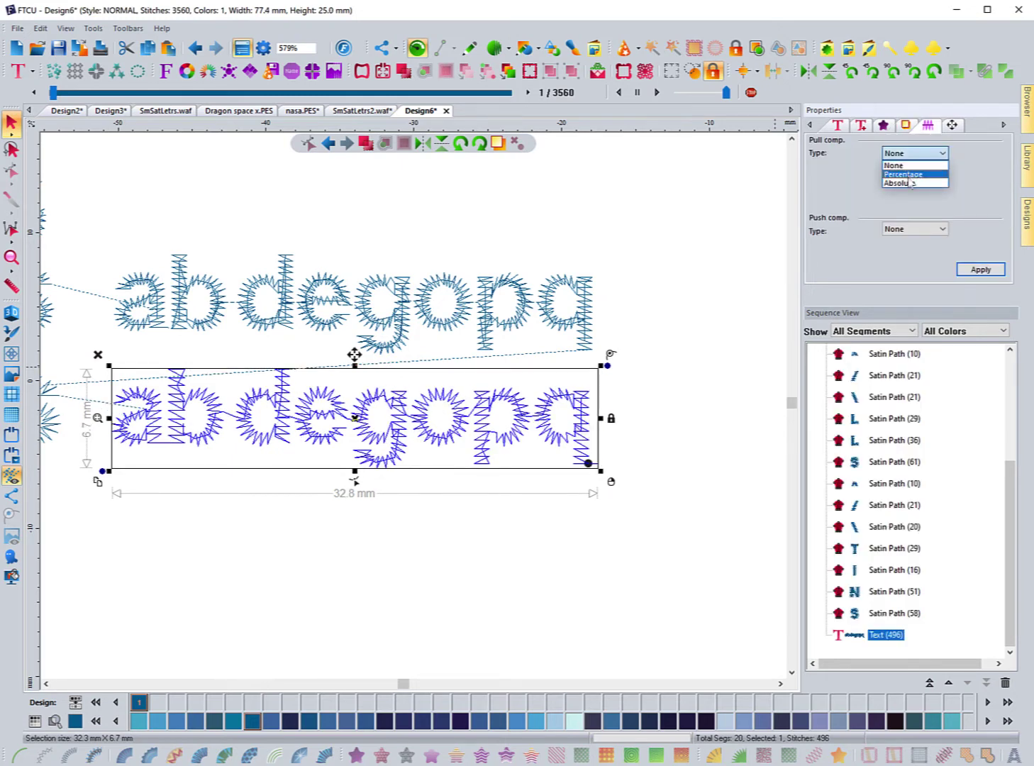
pyautogui.click(906, 182)
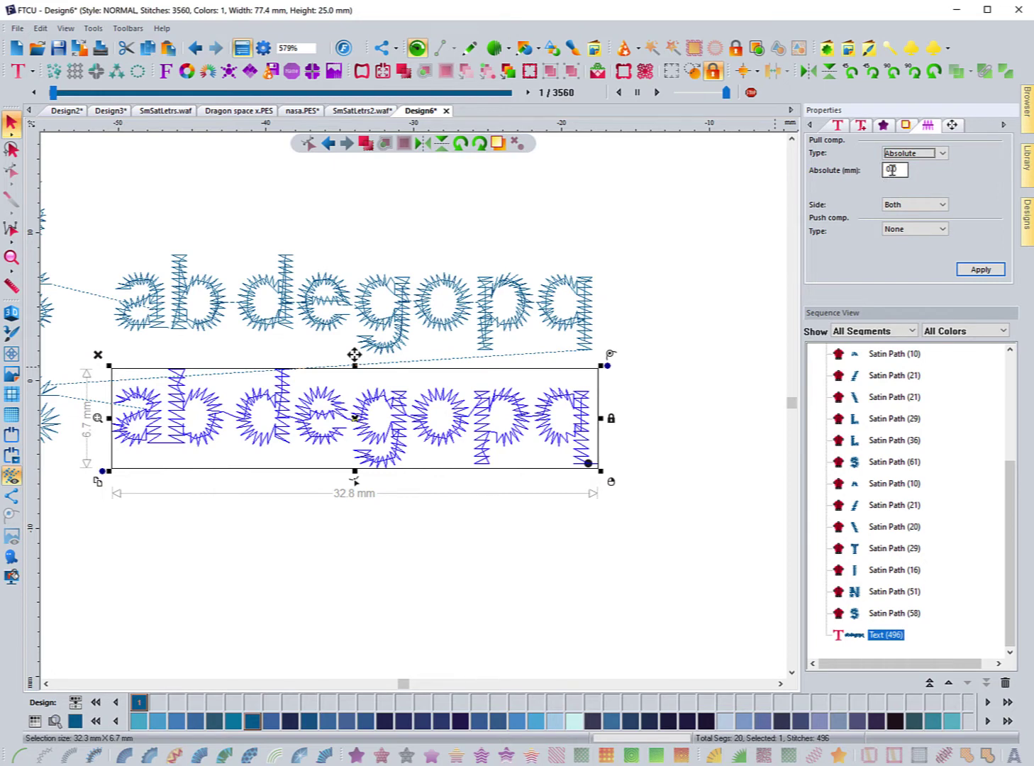
pyautogui.doubleClick(899, 170)
pyautogui.write('0.2')
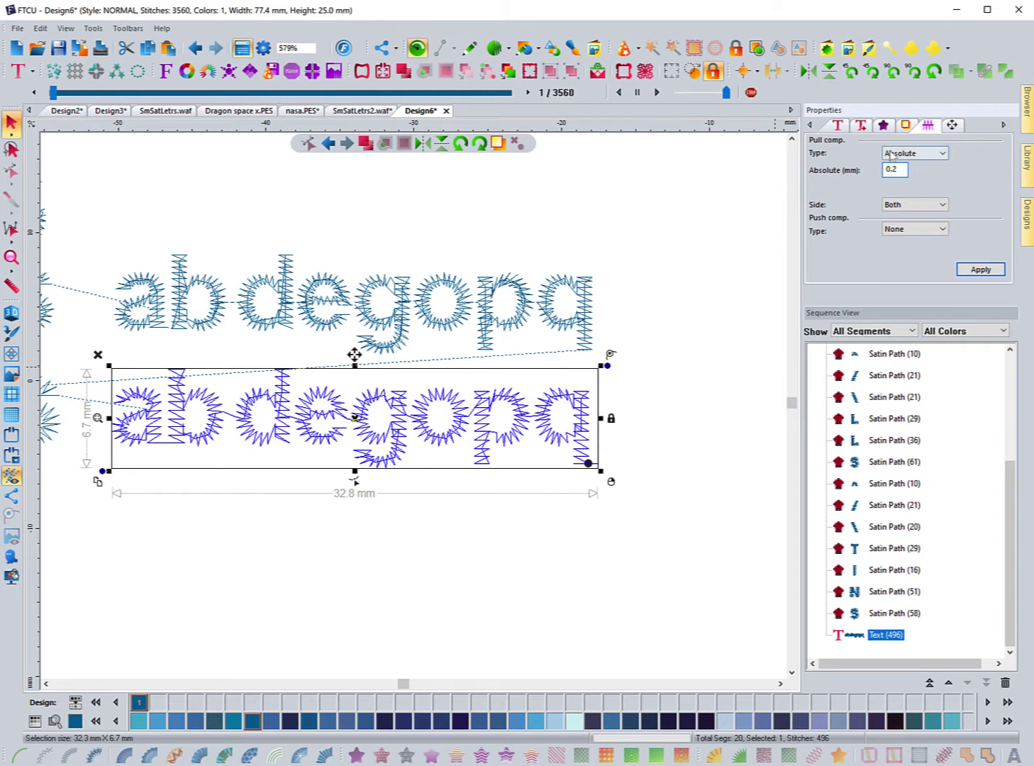
pyautogui.click(973, 270)
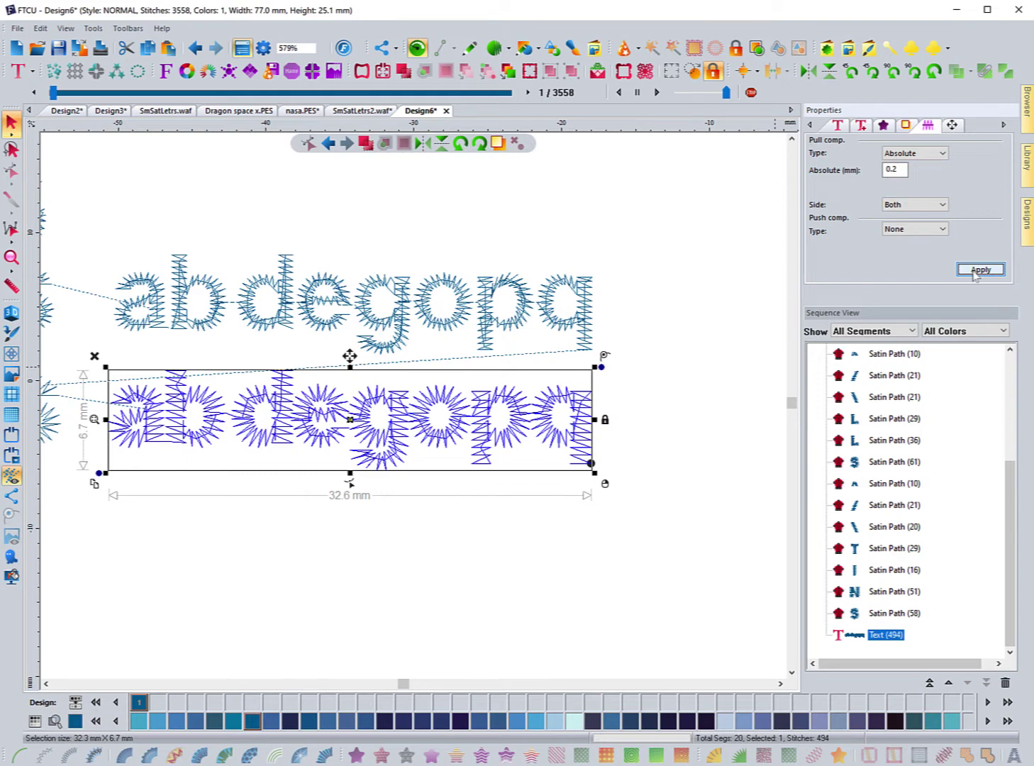
pyautogui.click(688, 466)
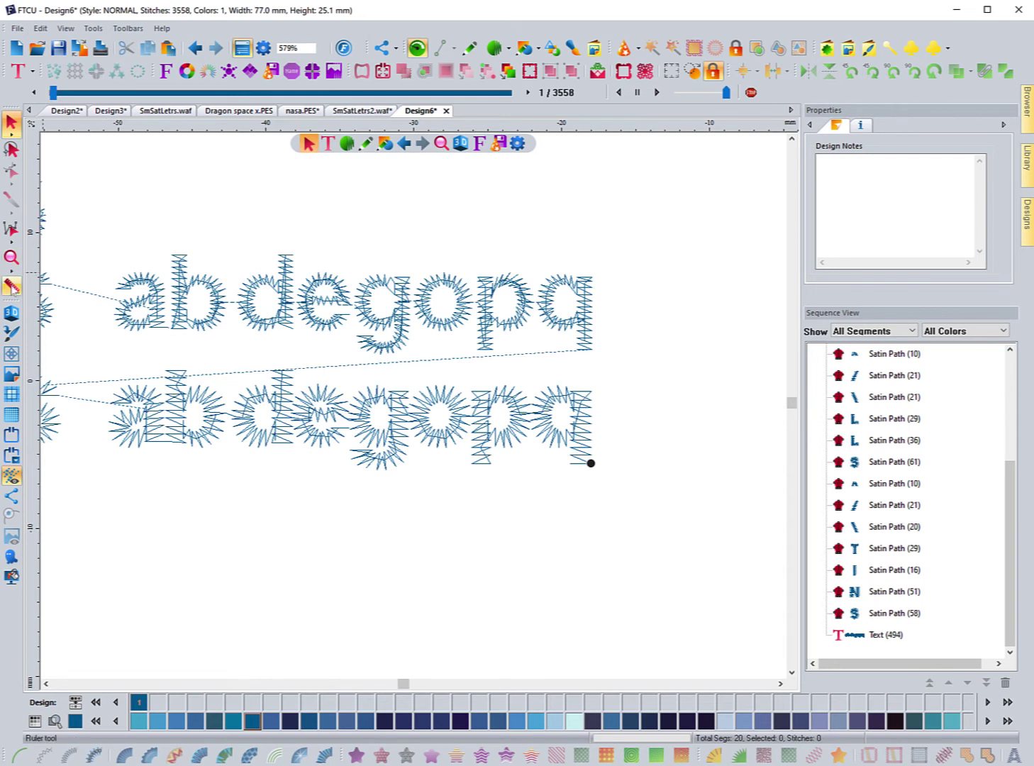
# Measure the stroke width of the lowercase a and the inner opening of the e in the lower abdegopq line.
pyautogui.click(11, 287)
pyautogui.moveTo(138, 424); pyautogui.dragTo(146, 432)
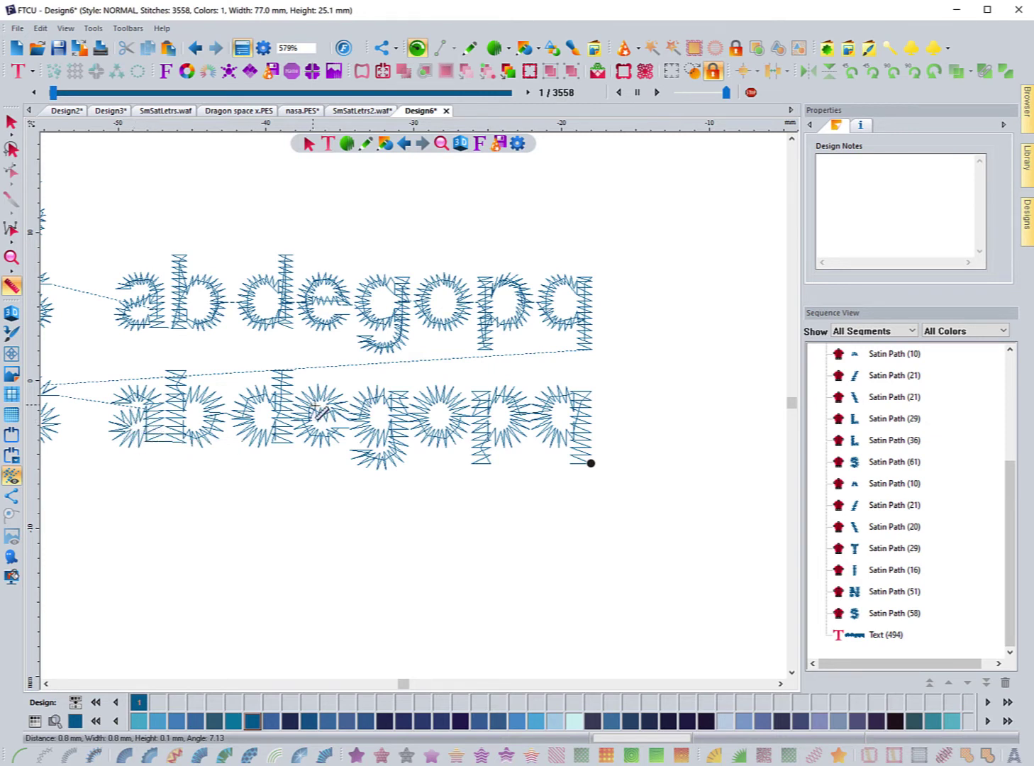
pyautogui.moveTo(322, 409); pyautogui.dragTo(328, 416)
pyautogui.moveTo(328, 406); pyautogui.dragTo(328, 410)
pyautogui.click(10, 122)
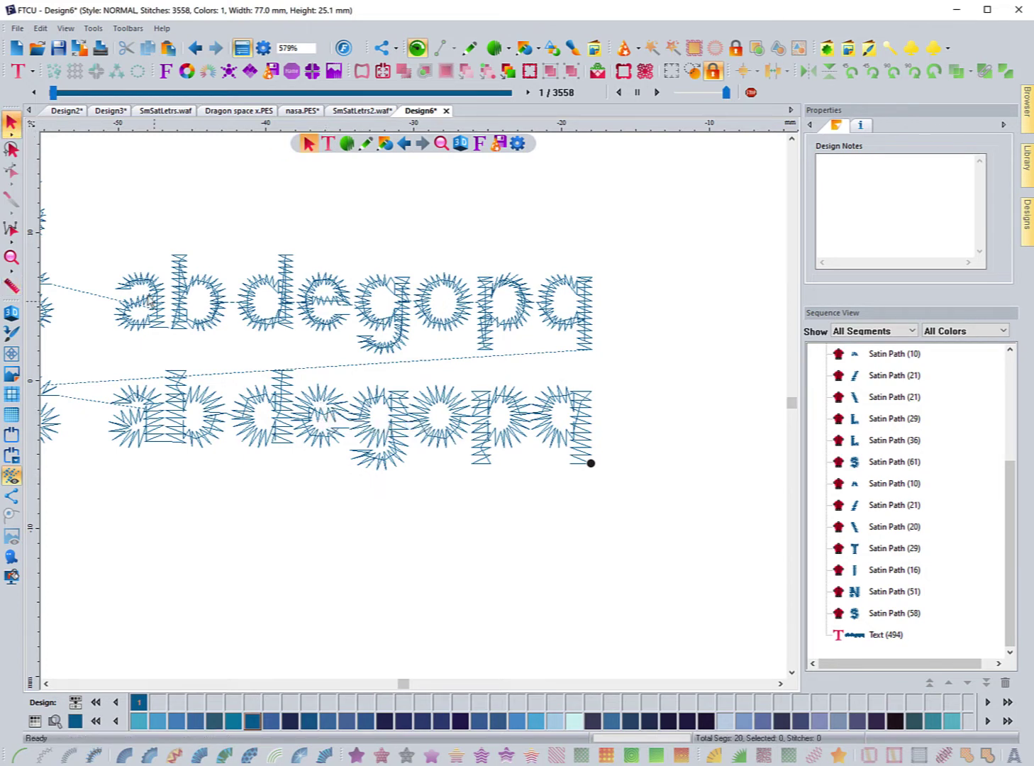
pyautogui.click(263, 457)
# Stretch the lower abdegopq line horizontally to about 33.5 mm wide and deselect it.
pyautogui.click(11, 257)
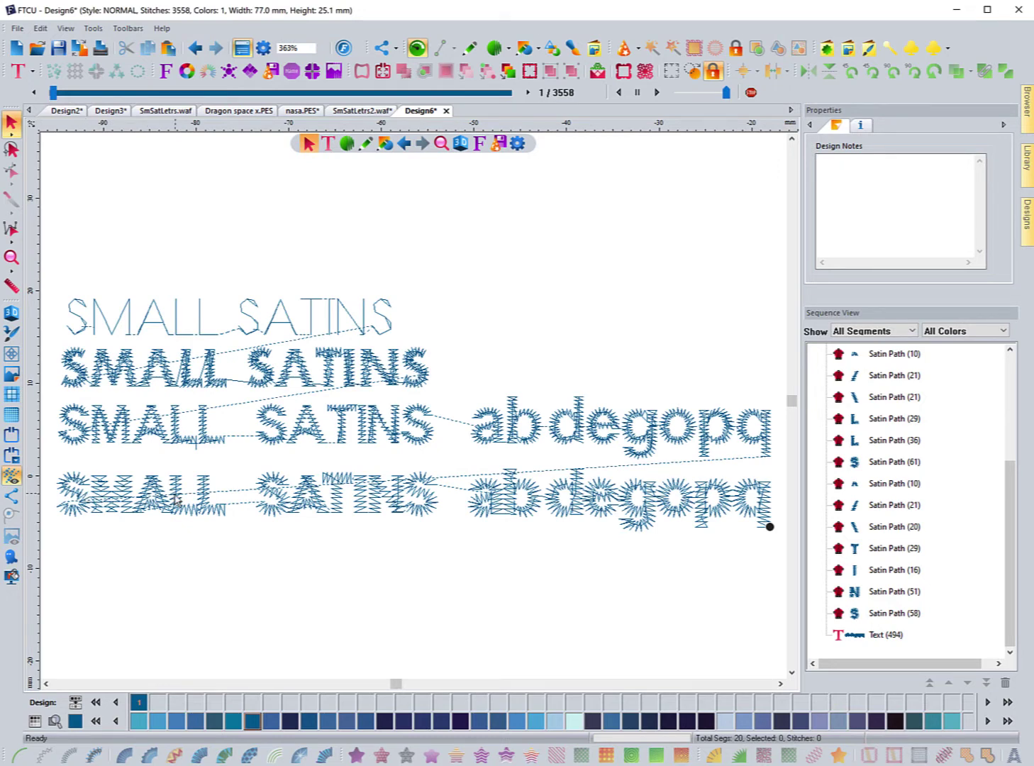
pyautogui.click(528, 525)
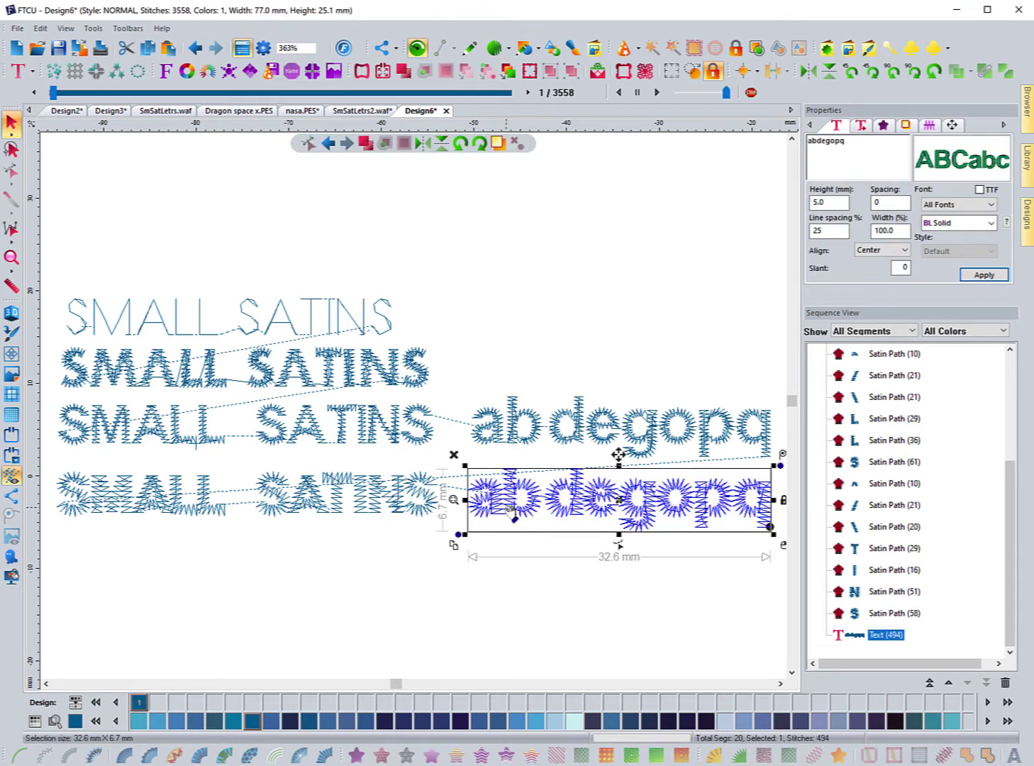
pyautogui.click(780, 684)
pyautogui.moveTo(700, 500); pyautogui.dragTo(708, 500)
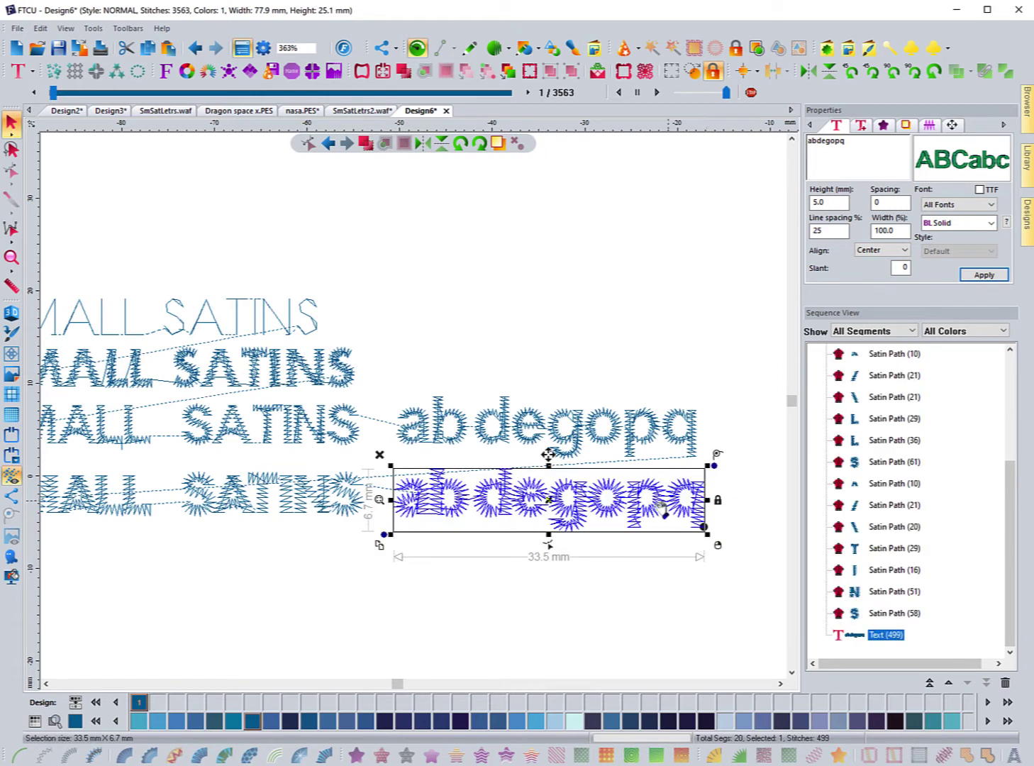
pyautogui.click(516, 566)
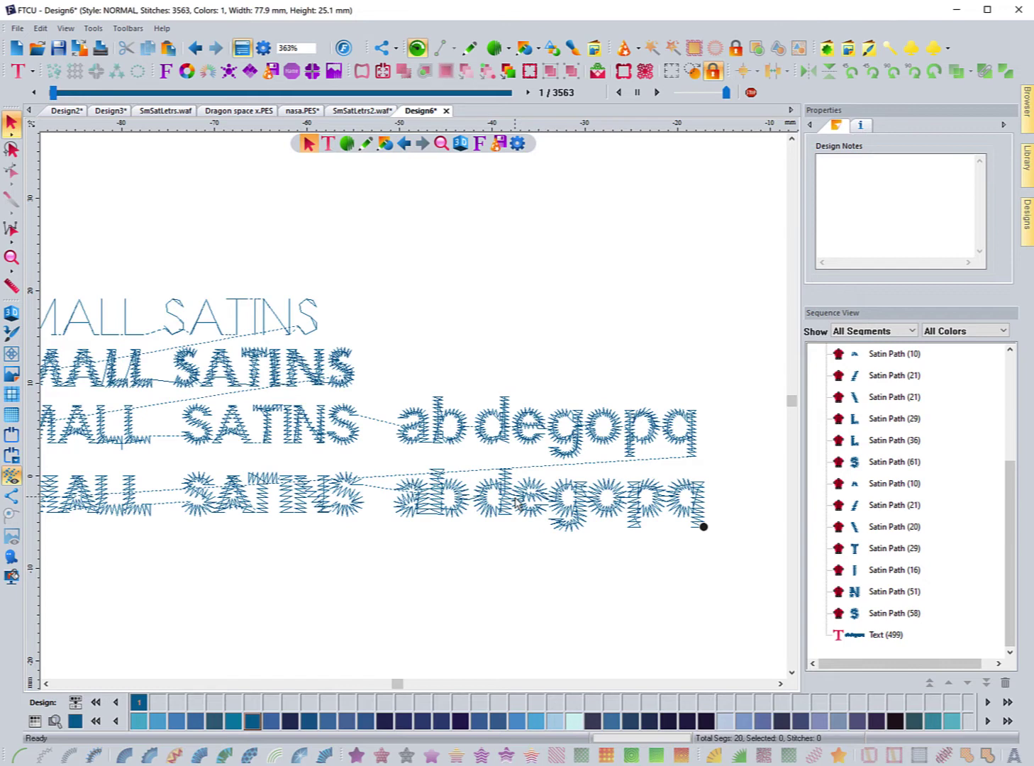
pyautogui.click(46, 683)
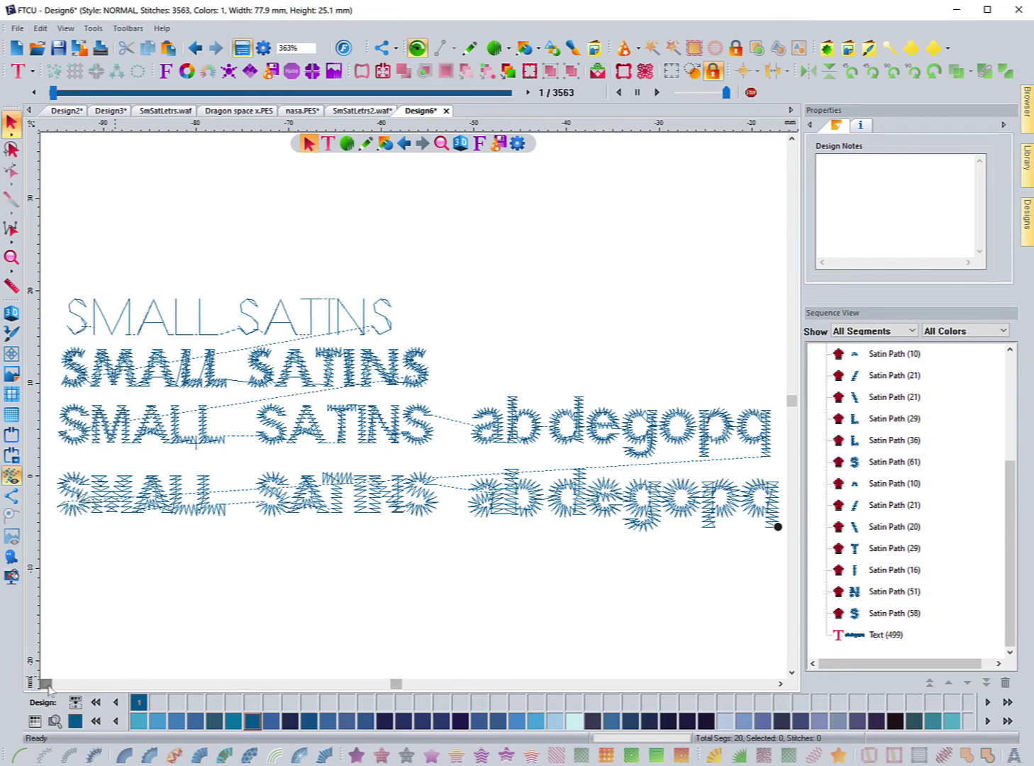
pyautogui.click(46, 683)
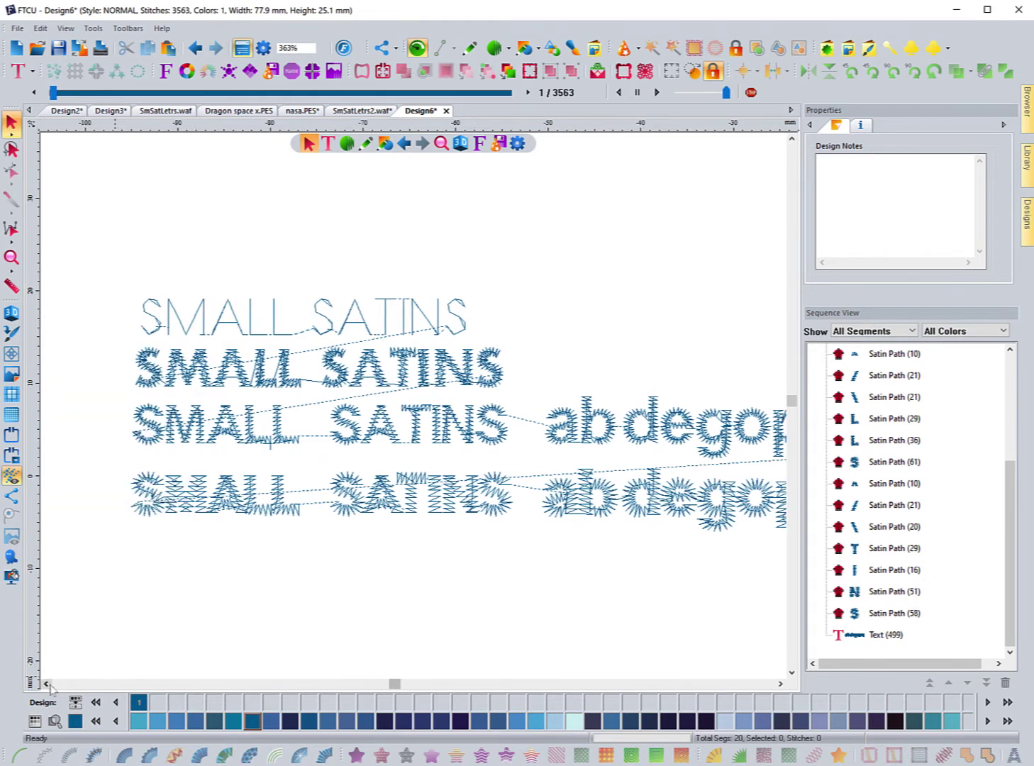
pyautogui.click(780, 682)
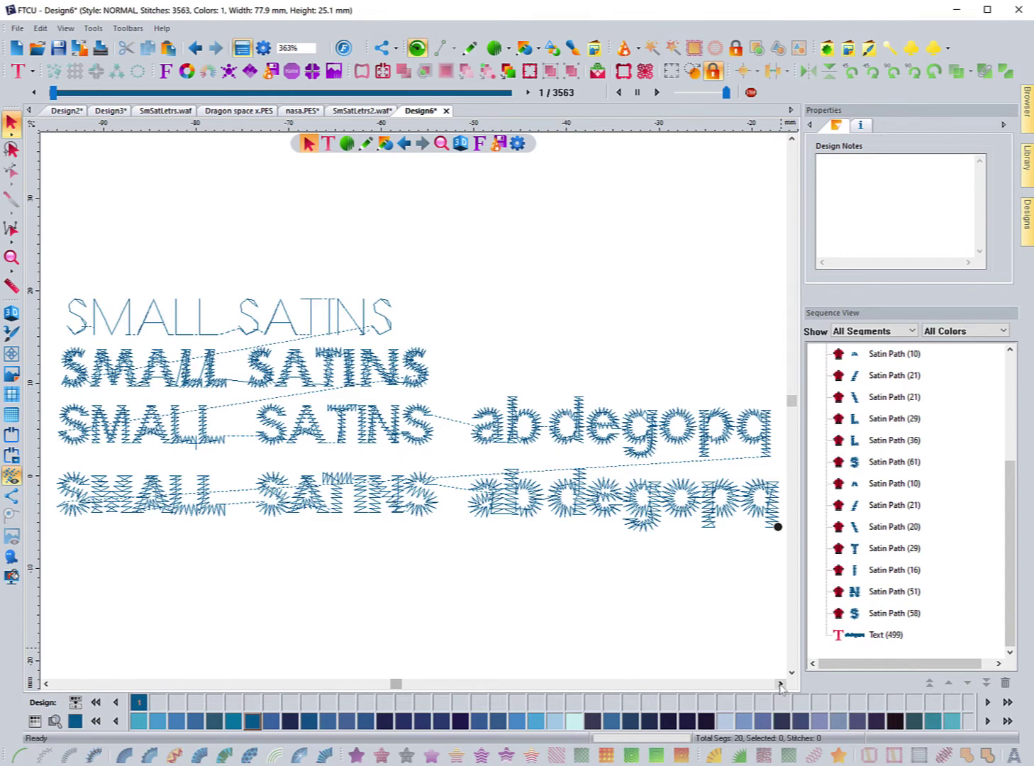
# Import the text SMALL SATINS as TTF artwork in the Calibri Regular font.
pyautogui.click(33, 73)
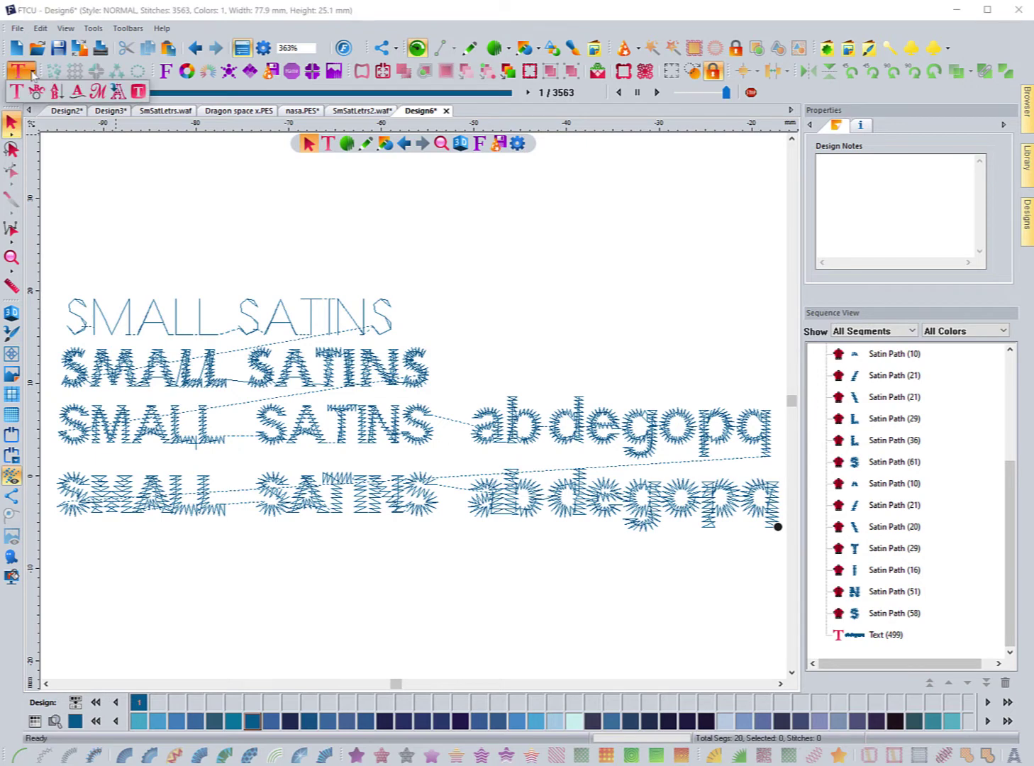
pyautogui.click(119, 97)
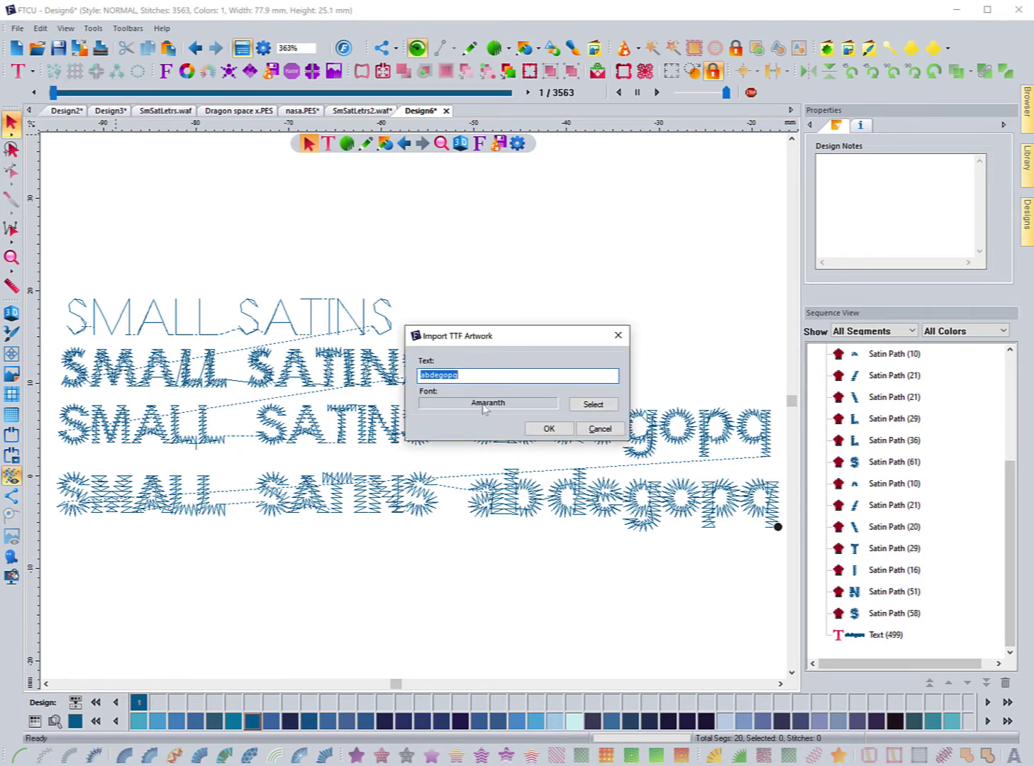
pyautogui.write('SMALL SATINS')
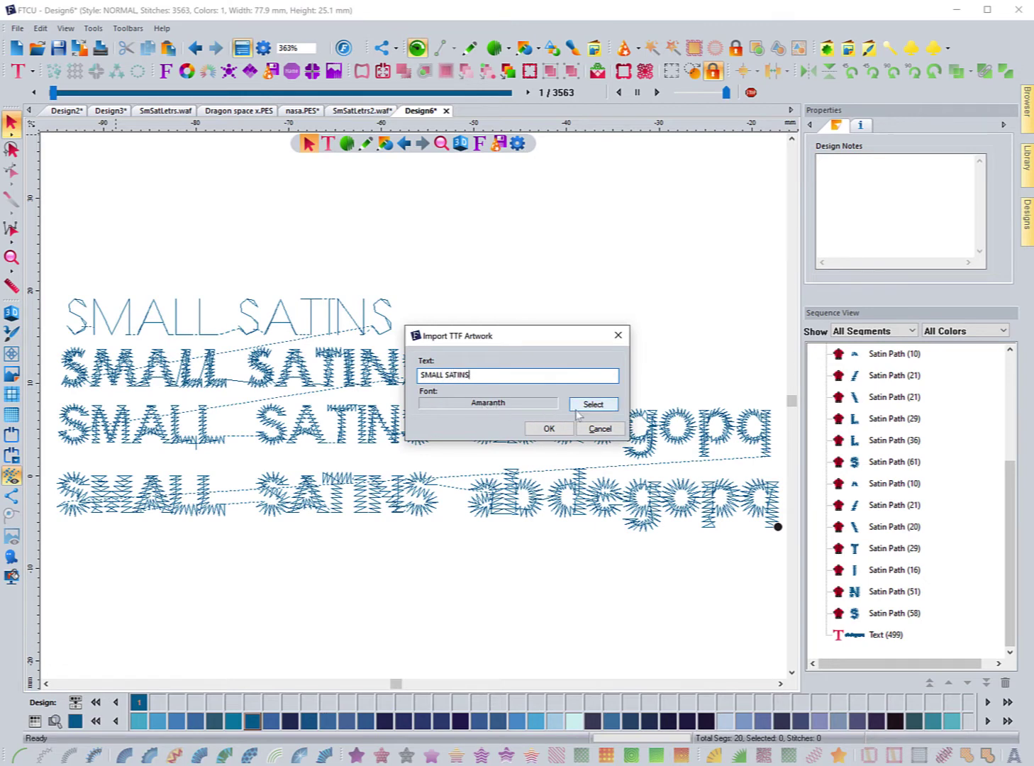
pyautogui.click(588, 405)
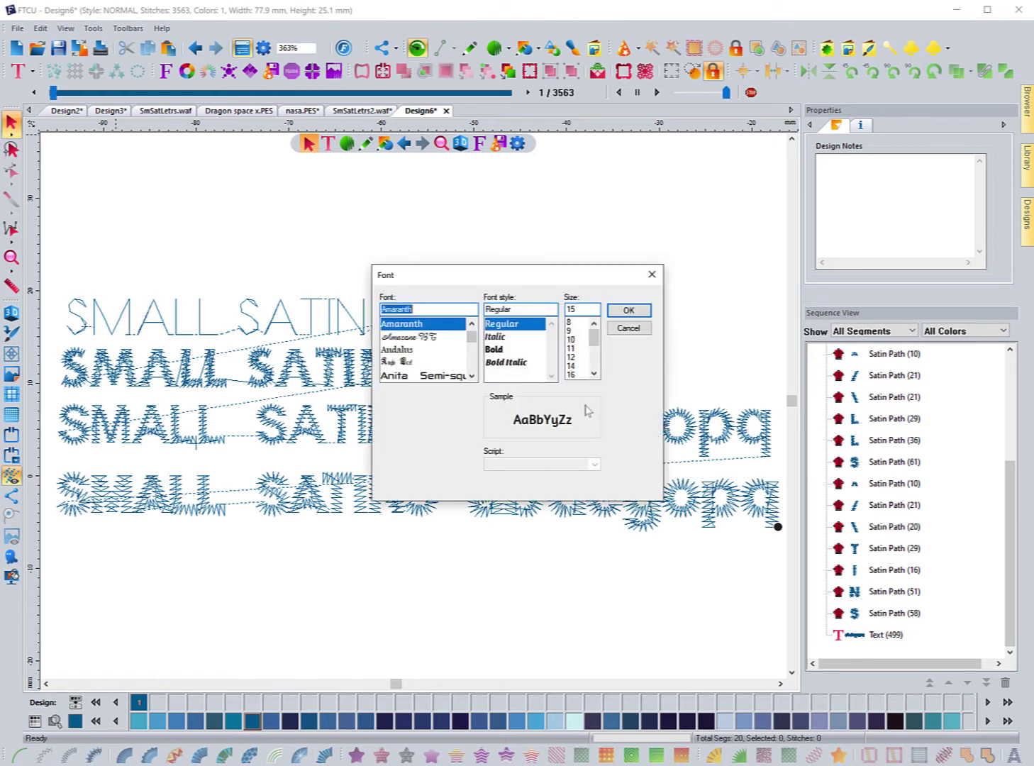
pyautogui.click(470, 346)
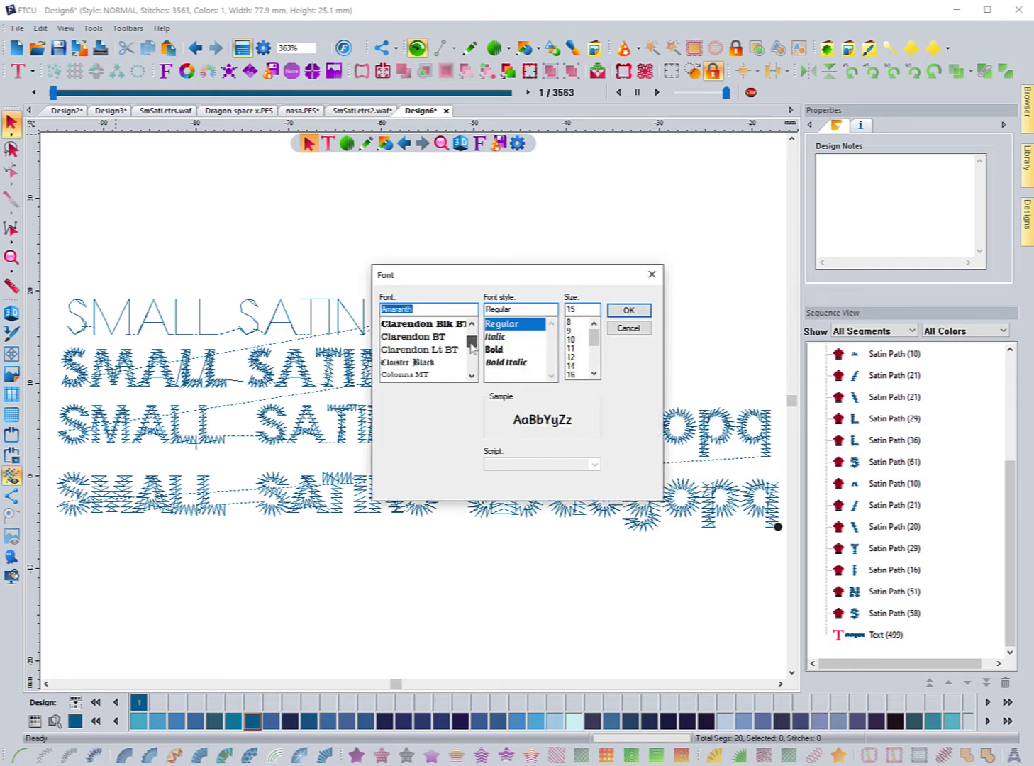
pyautogui.moveTo(472, 347); pyautogui.dragTo(473, 352)
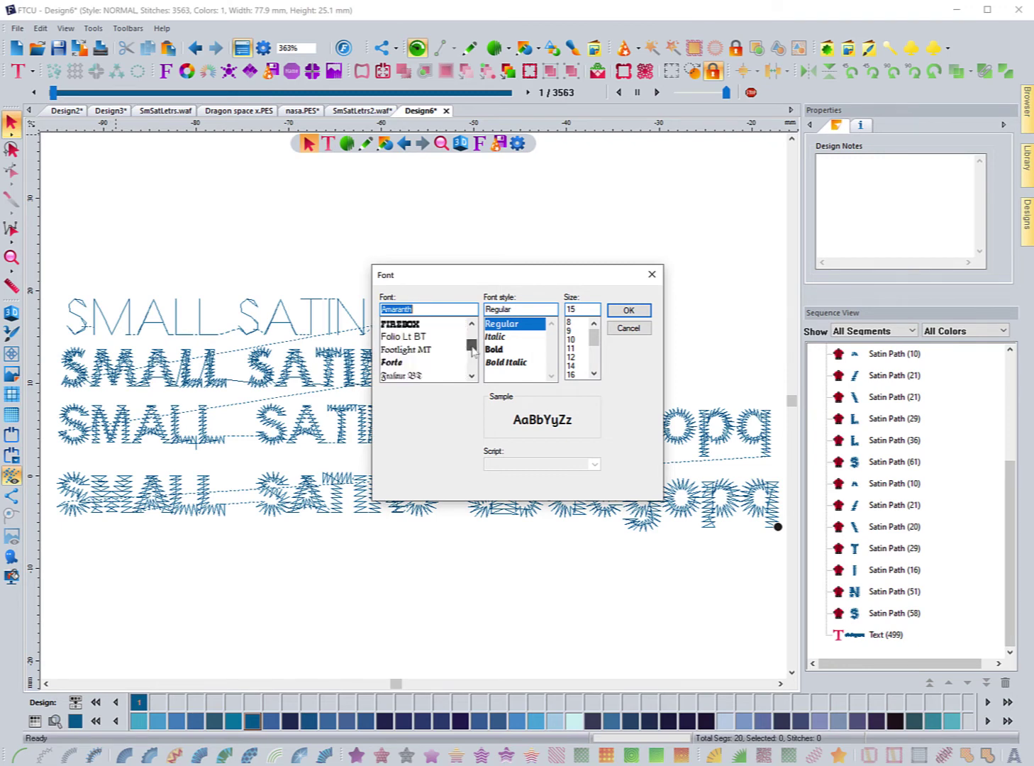
pyautogui.scroll(-2, 418, 358)
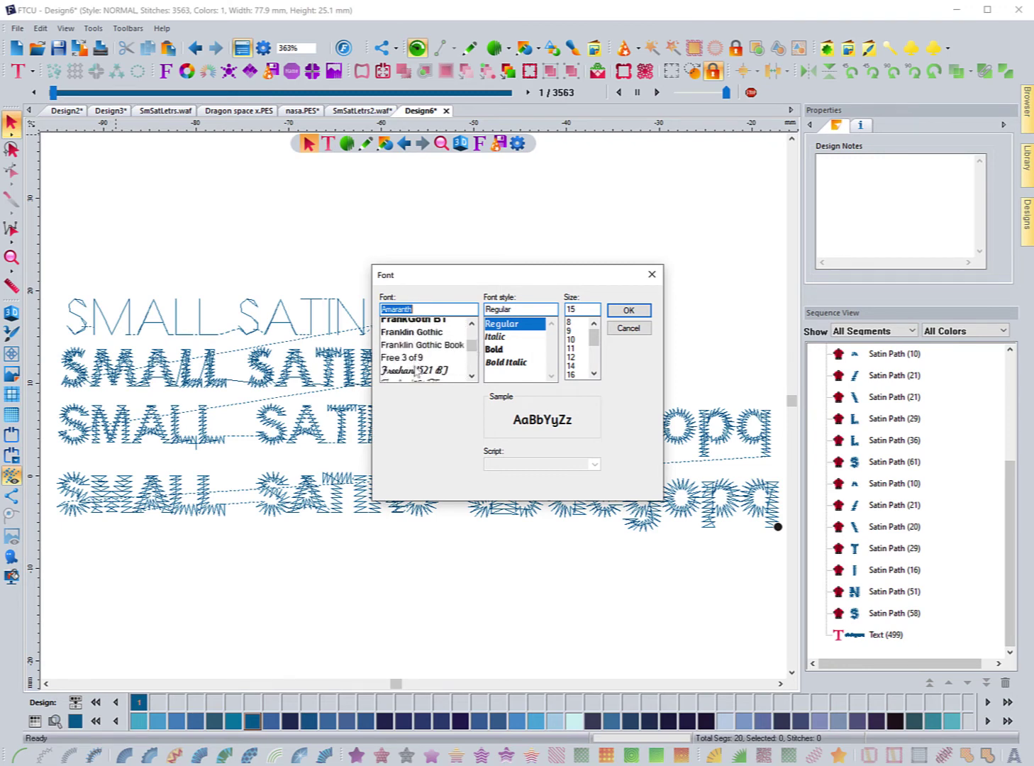
pyautogui.scroll(-1, 416, 368)
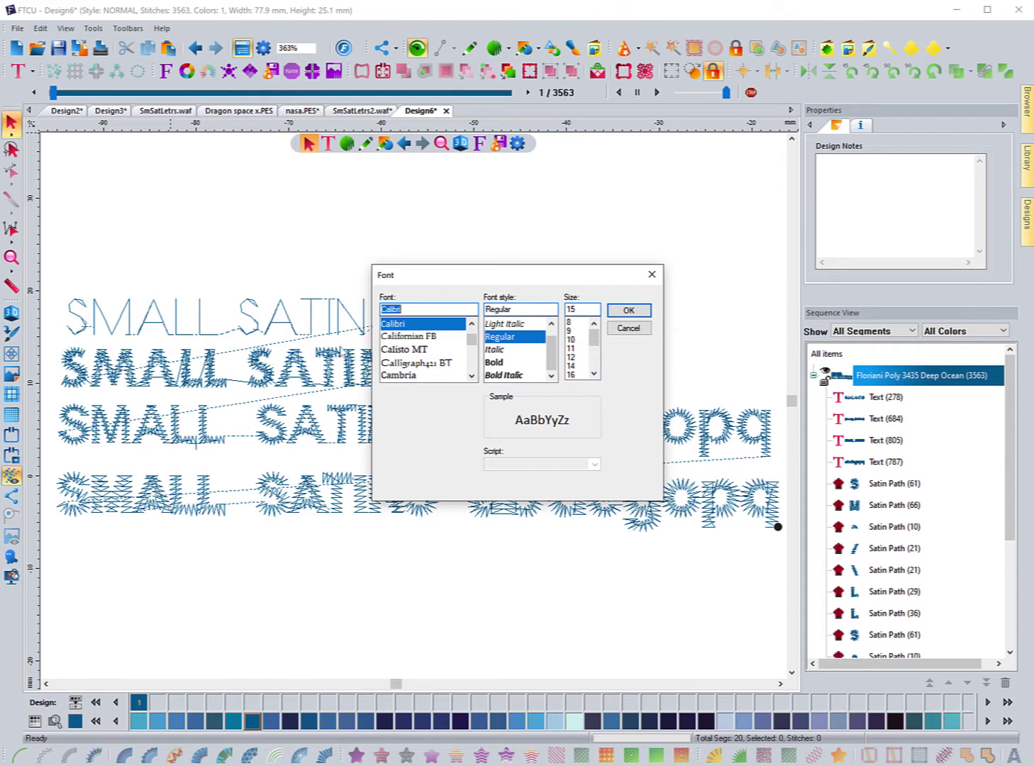
pyautogui.click(630, 313)
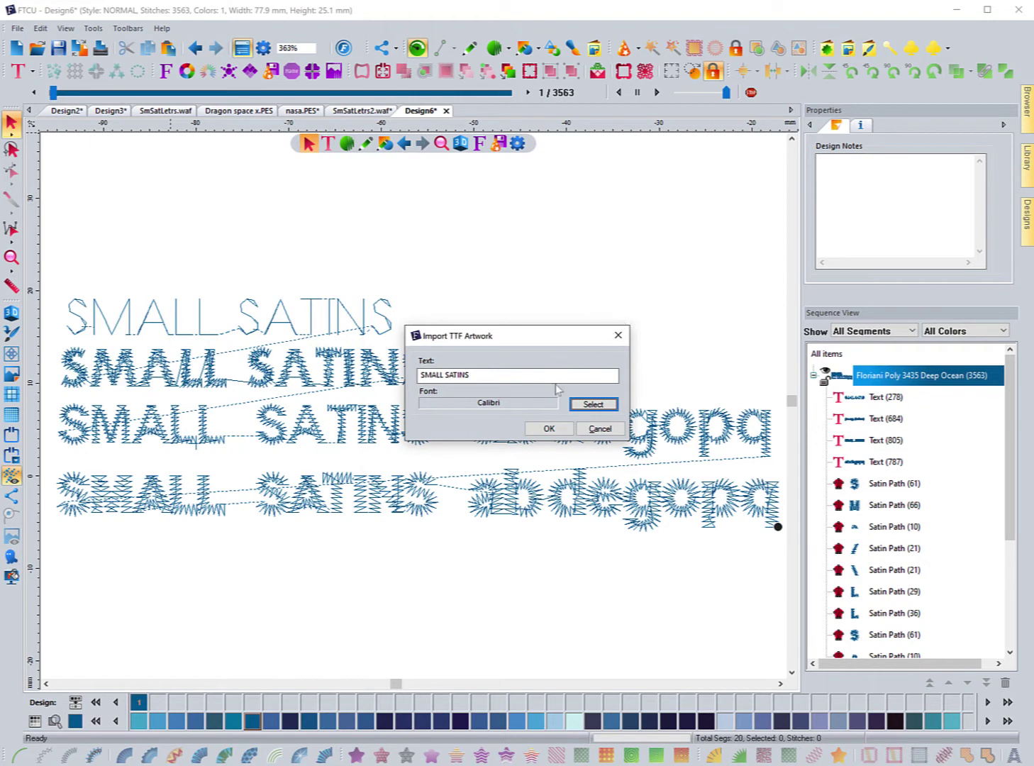
pyautogui.click(550, 428)
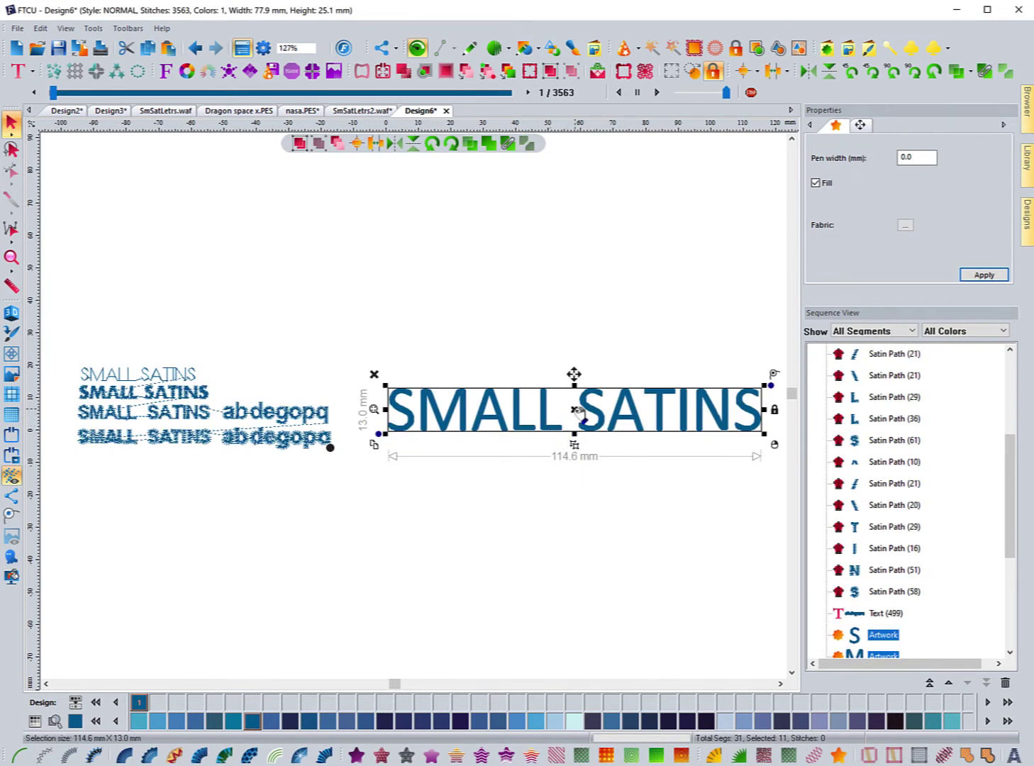
# Set the SMALL SATINS artwork's height to 4 mm with aspect ratio maintained and place it directly beneath the lowest SMALL SATINS stitch line.
pyautogui.moveTo(599, 420); pyautogui.dragTo(261, 473)
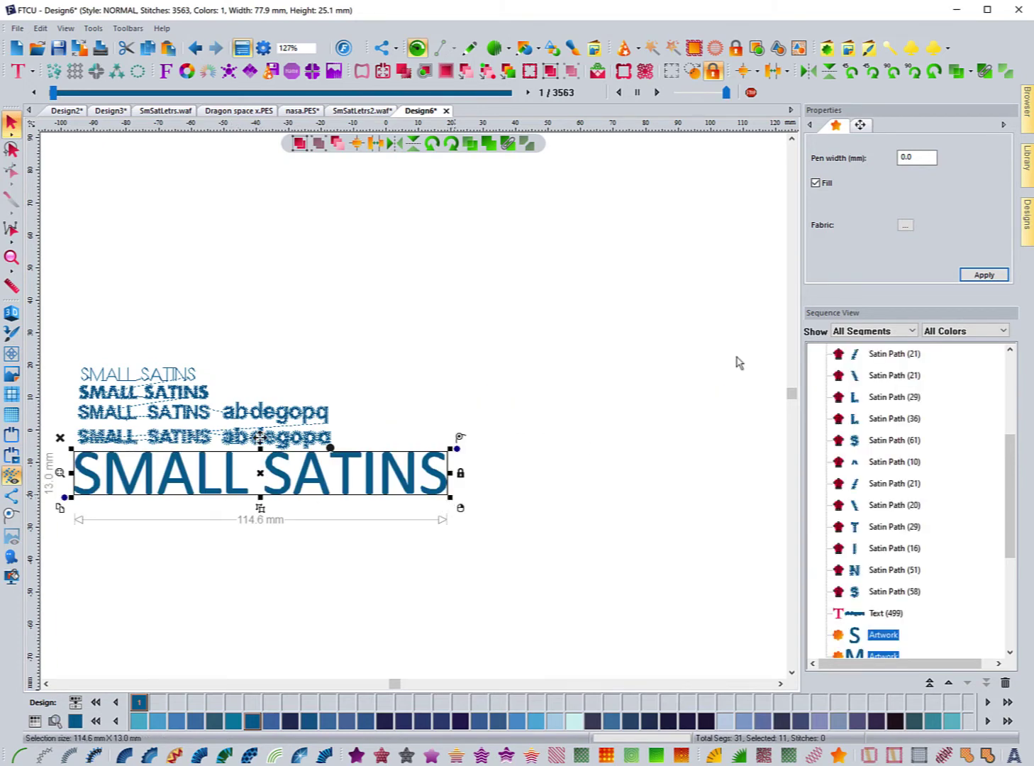
pyautogui.click(859, 125)
pyautogui.click(896, 144)
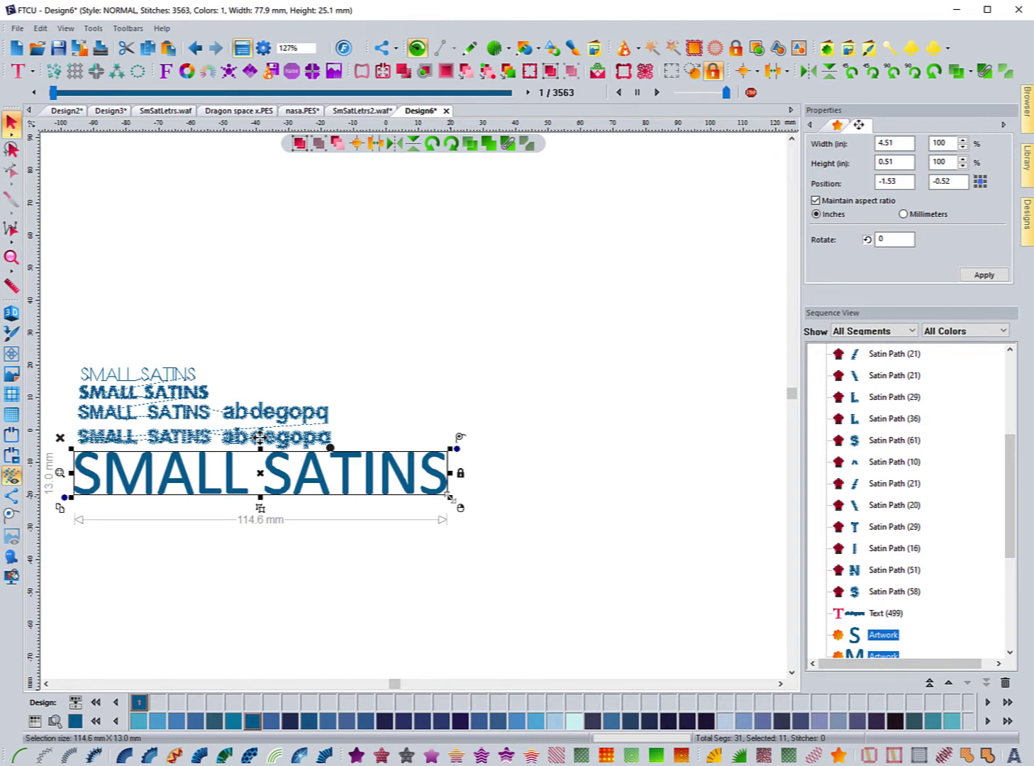
pyautogui.click(903, 213)
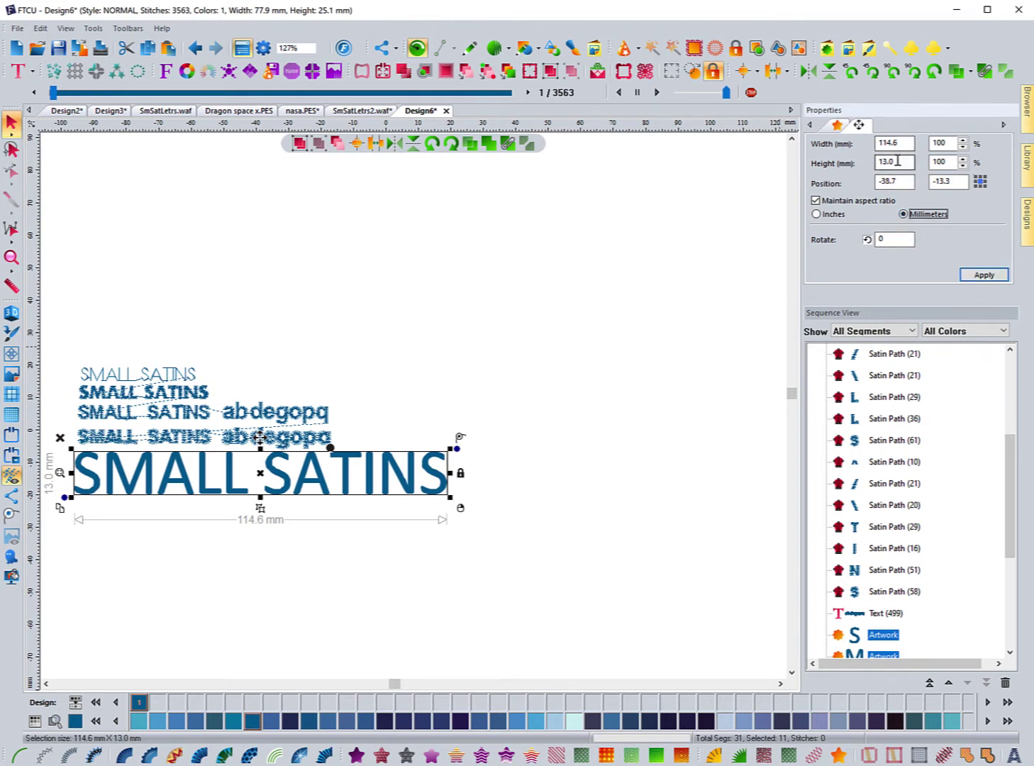
pyautogui.moveTo(908, 162); pyautogui.dragTo(880, 162)
pyautogui.write('4')
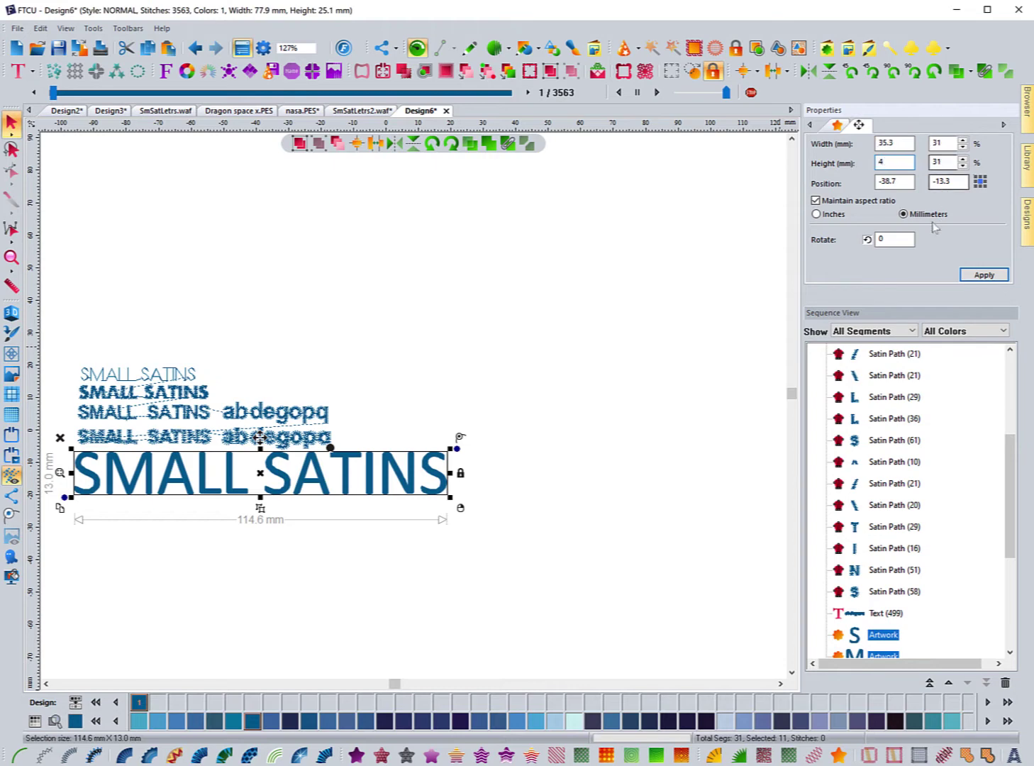
pyautogui.click(977, 277)
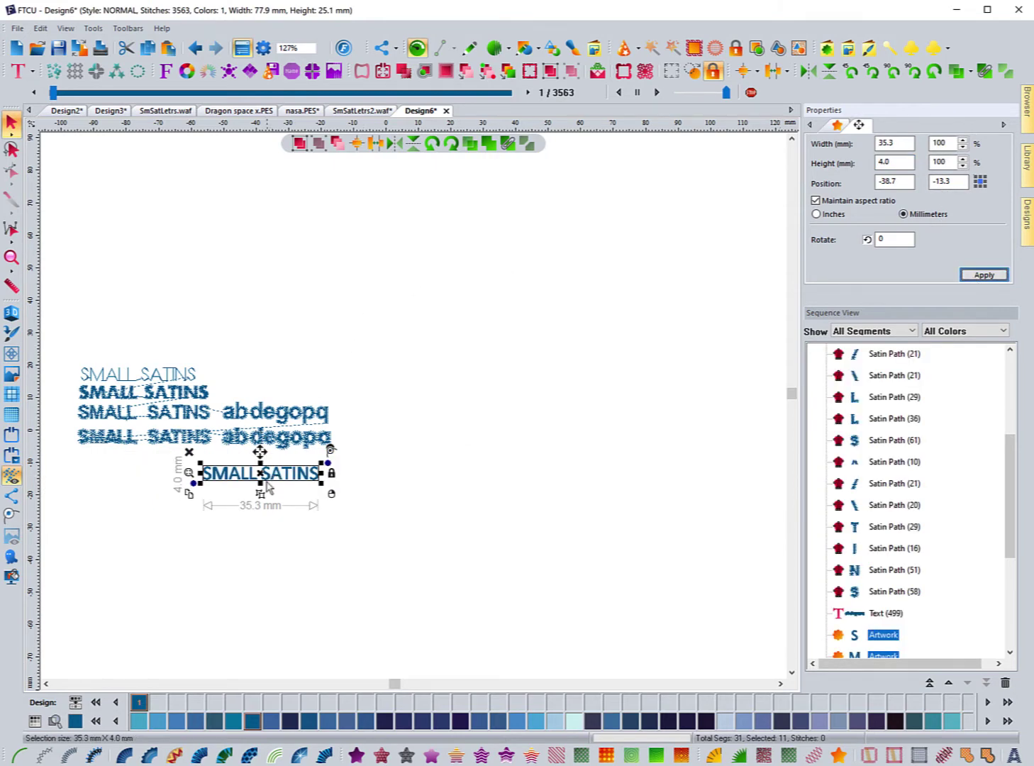
pyautogui.moveTo(210, 456); pyautogui.dragTo(141, 457)
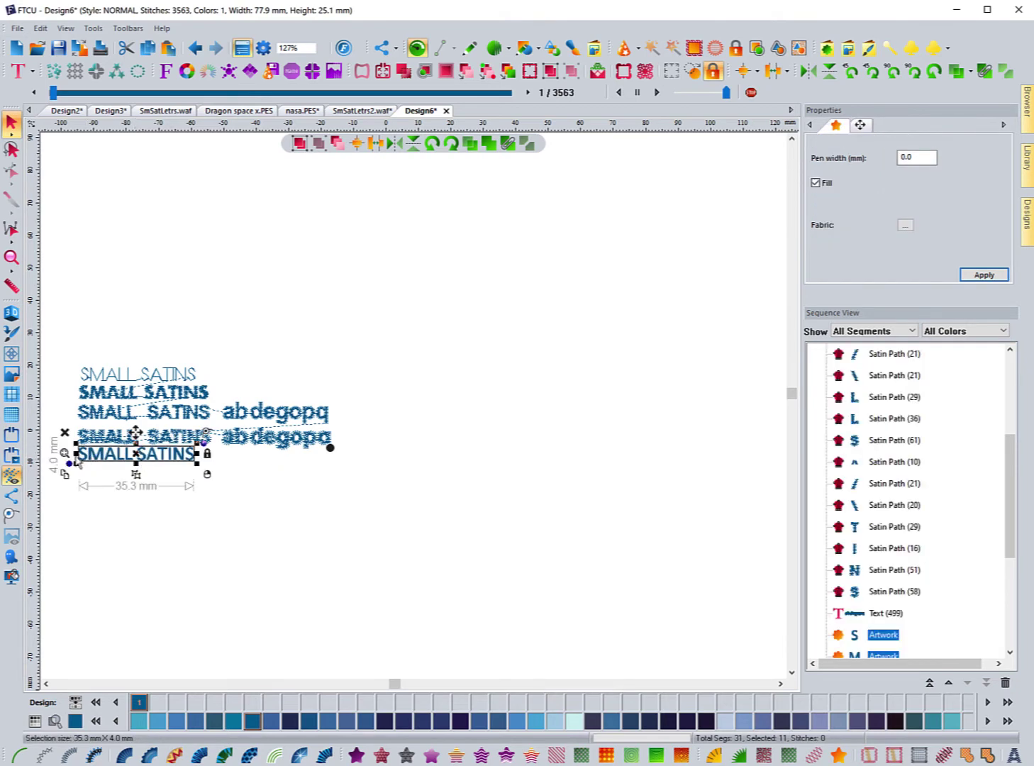
# Resize the SMALL SATINS artwork to about 40.3 mm wide and 4.2 mm high, matching the width of the stitched line above.
pyautogui.click(66, 454)
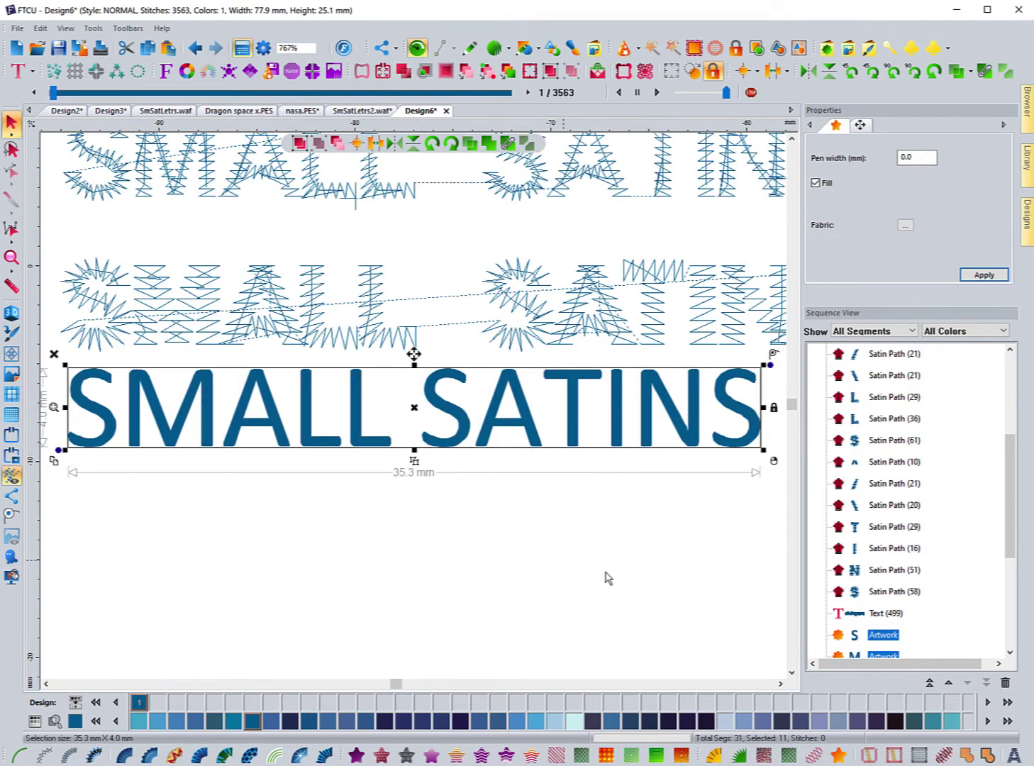
pyautogui.scroll(-2, 559, 547)
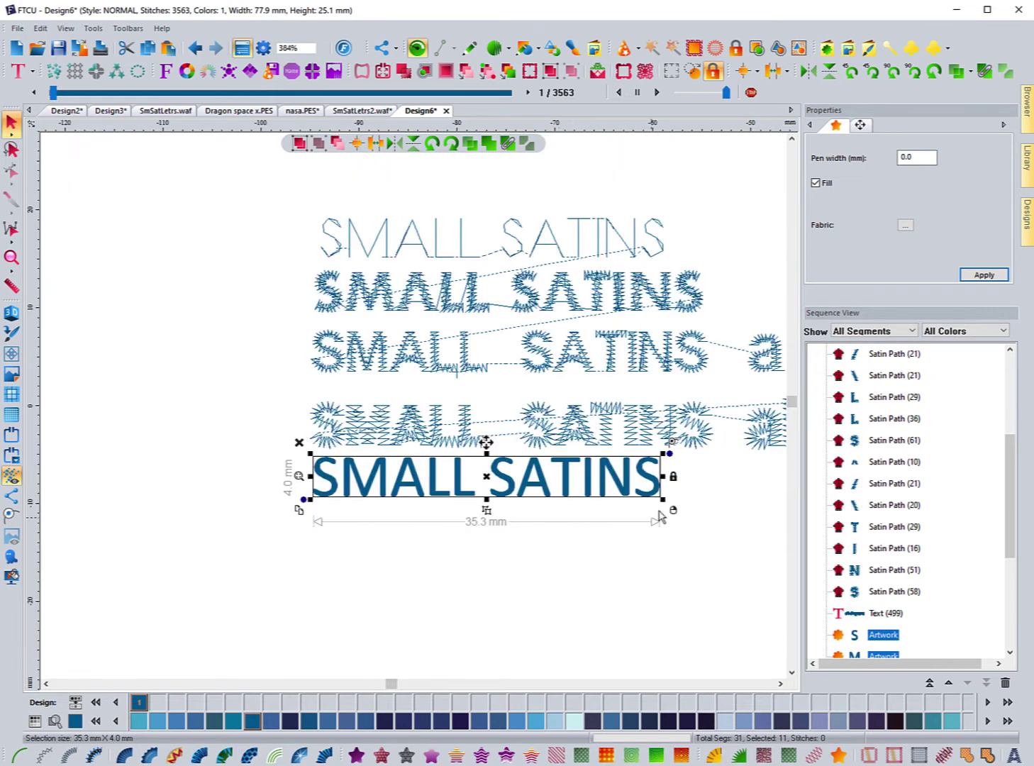
pyautogui.moveTo(661, 500); pyautogui.dragTo(712, 498)
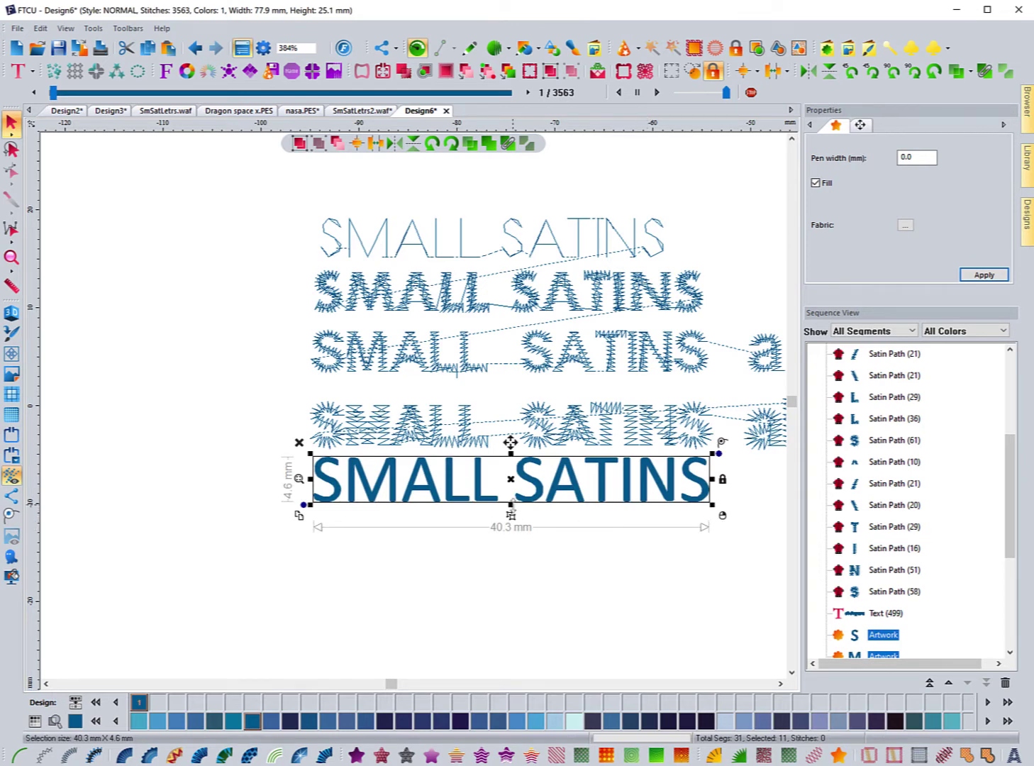
pyautogui.moveTo(511, 504); pyautogui.dragTo(511, 499)
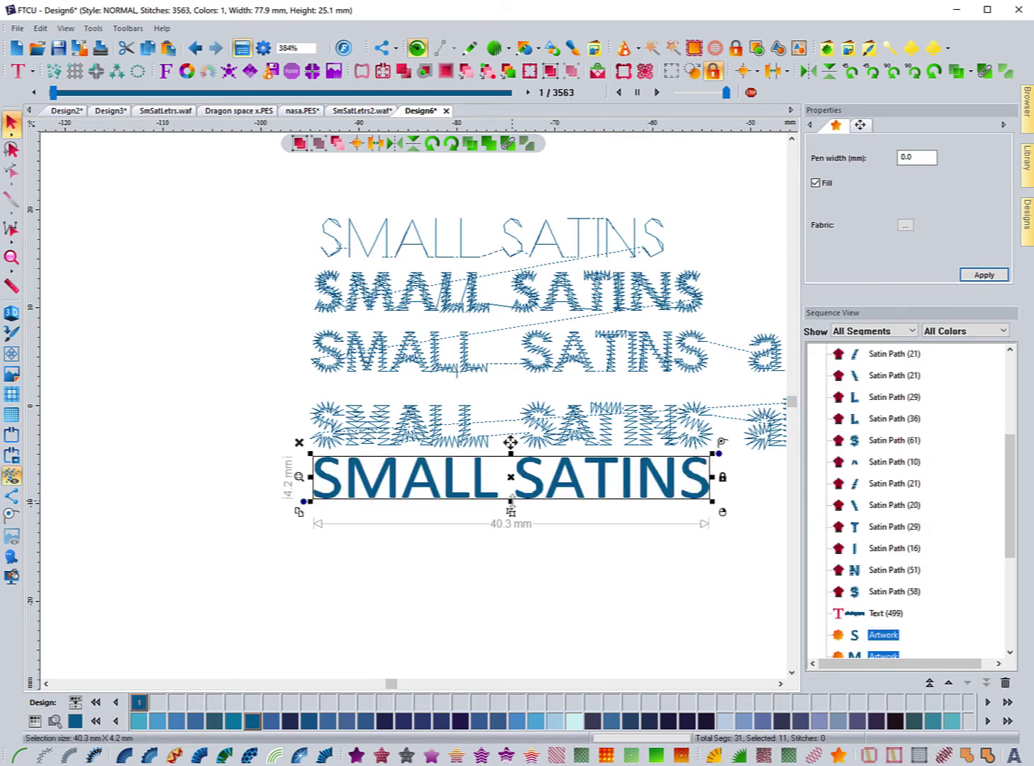
pyautogui.click(185, 468)
# Measure the stem width of the M in the SMALL SATINS artwork.
pyautogui.click(332, 485)
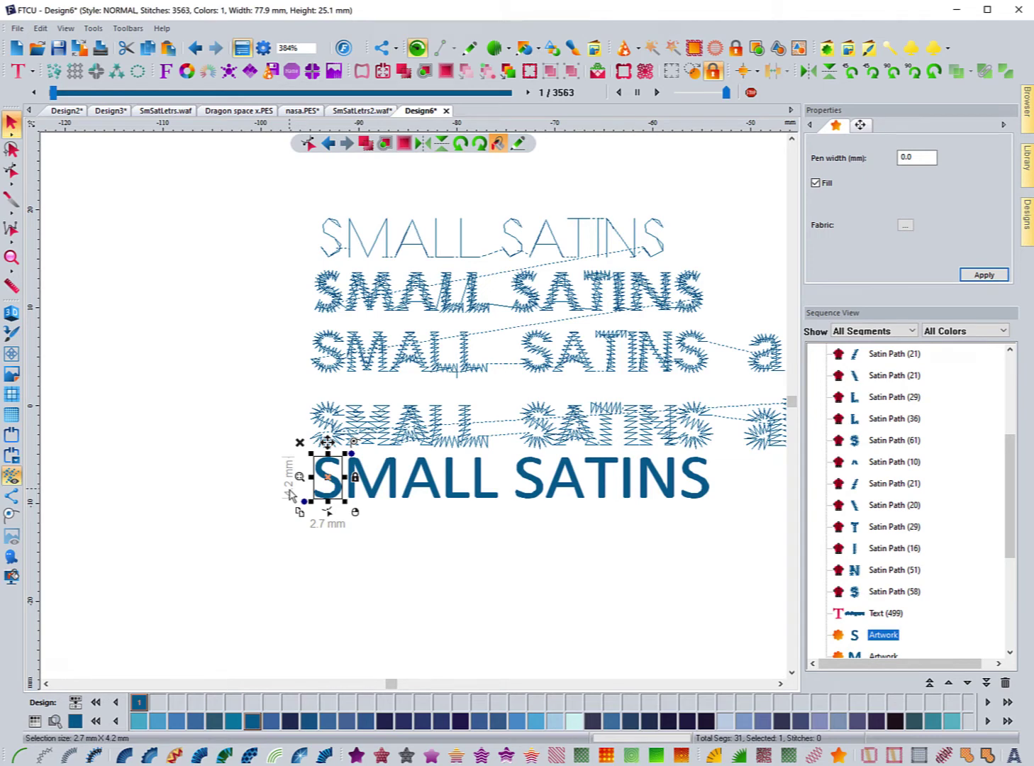
pyautogui.click(240, 453)
pyautogui.click(12, 285)
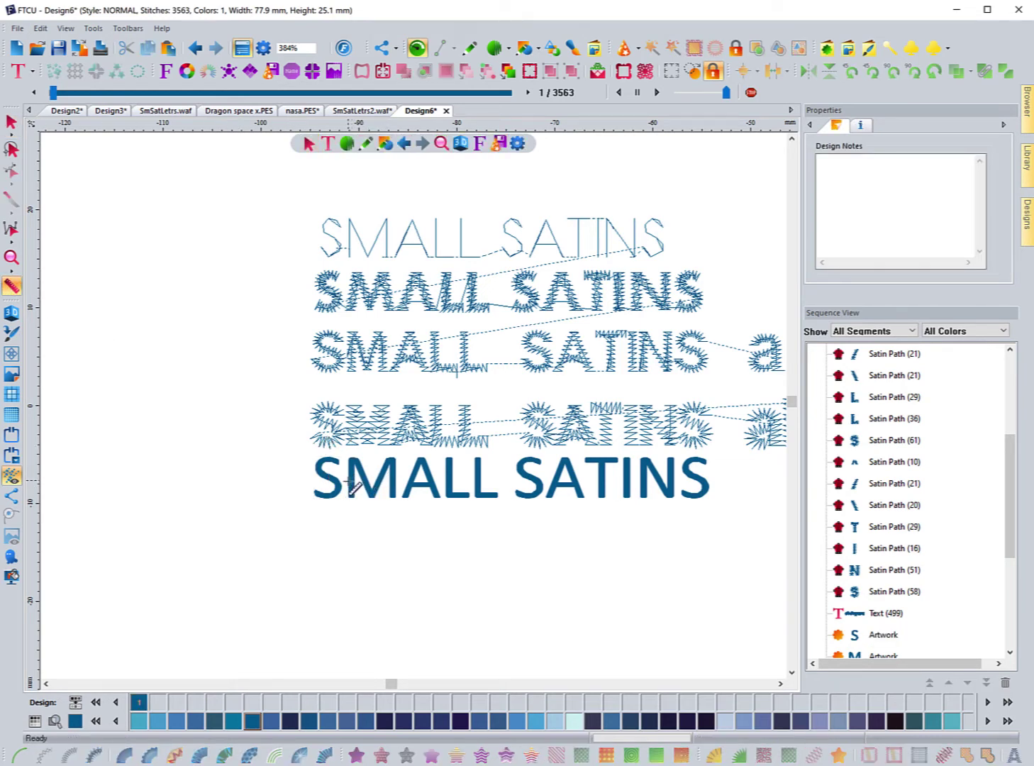
pyautogui.moveTo(349, 480); pyautogui.dragTo(356, 485)
pyautogui.click(11, 122)
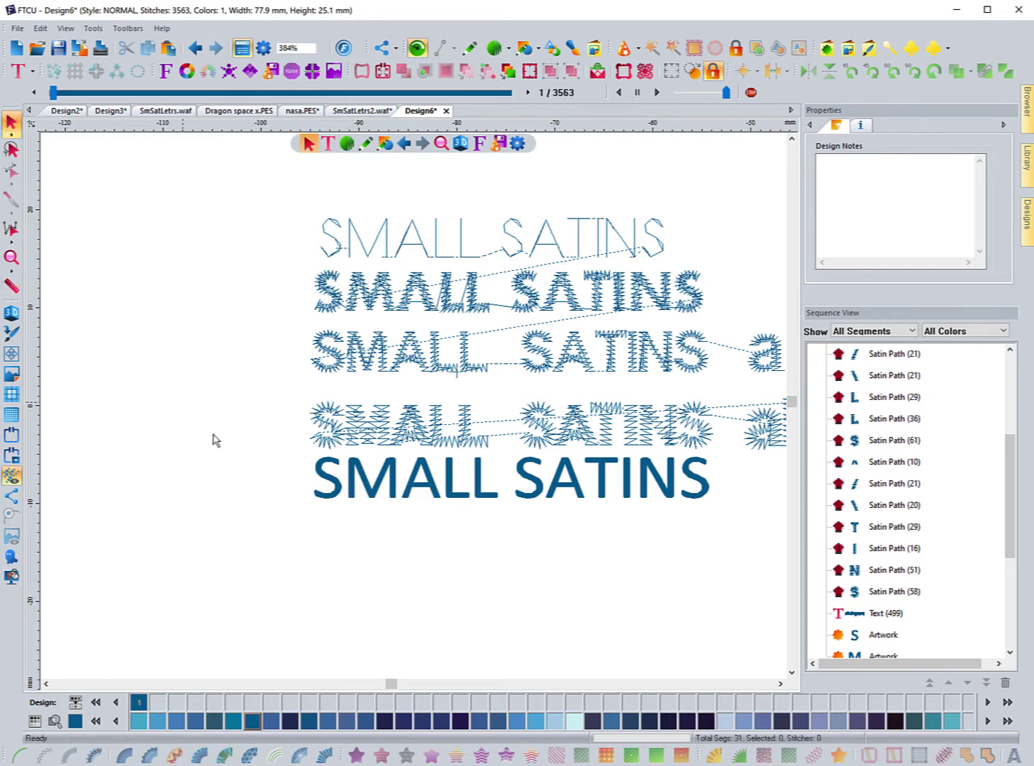
# Set the pen width of all SMALL SATINS artwork letters to 0.4 mm and deselect them.
pyautogui.moveTo(282, 514); pyautogui.dragTo(740, 446)
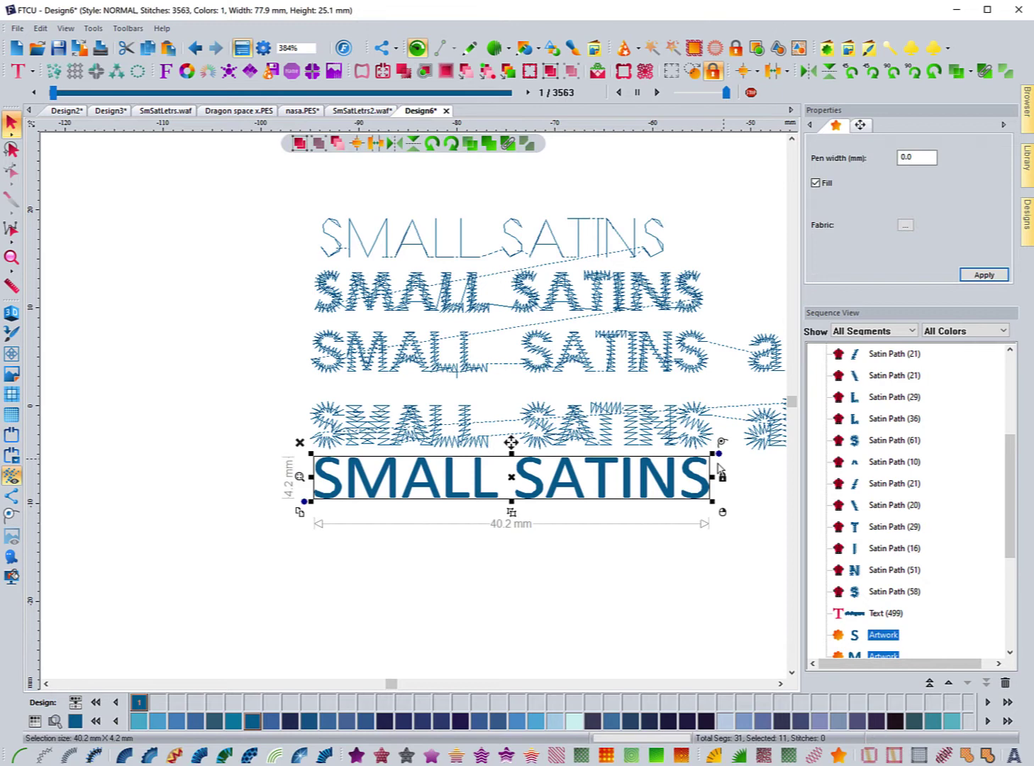
pyautogui.doubleClick(915, 155)
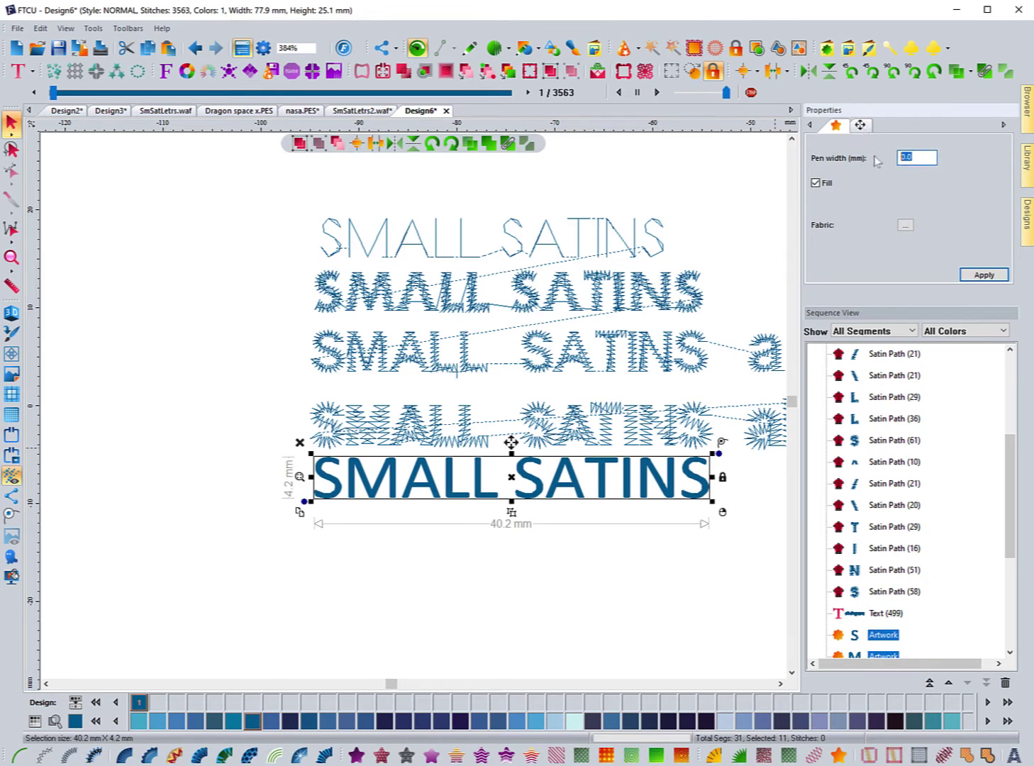
pyautogui.write('.4')
pyautogui.click(982, 275)
pyautogui.click(228, 290)
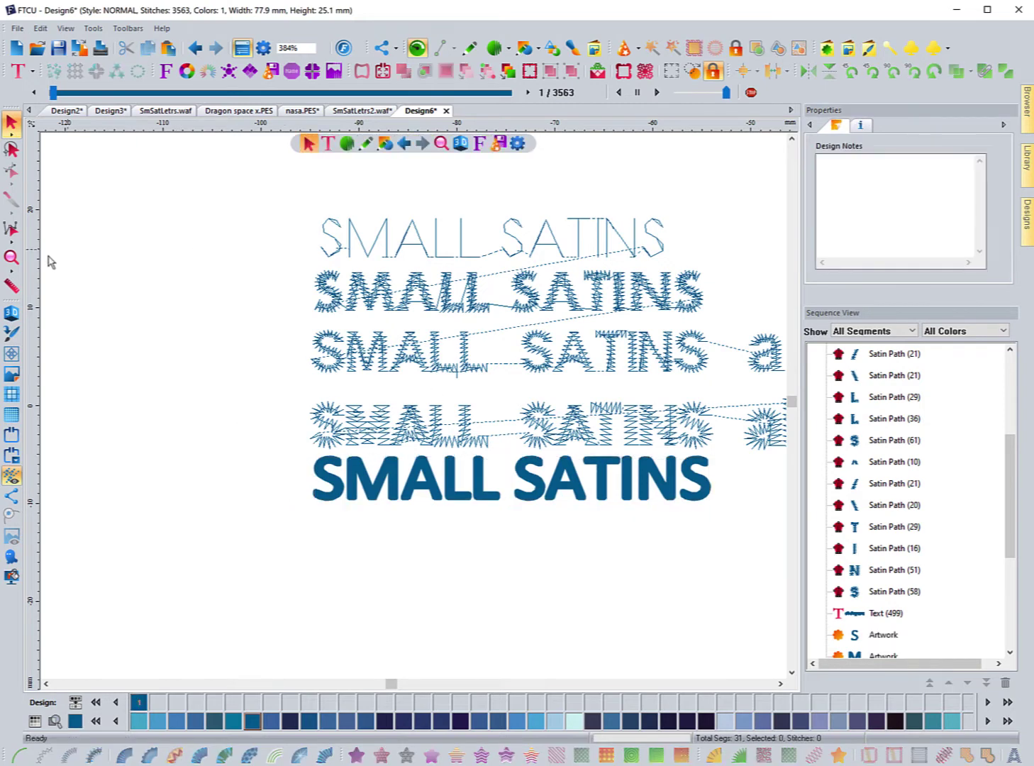
# Measure the M's stem in the SMALL SATINS artwork and set the pen width of all its letters to 0.5 mm.
pyautogui.click(11, 286)
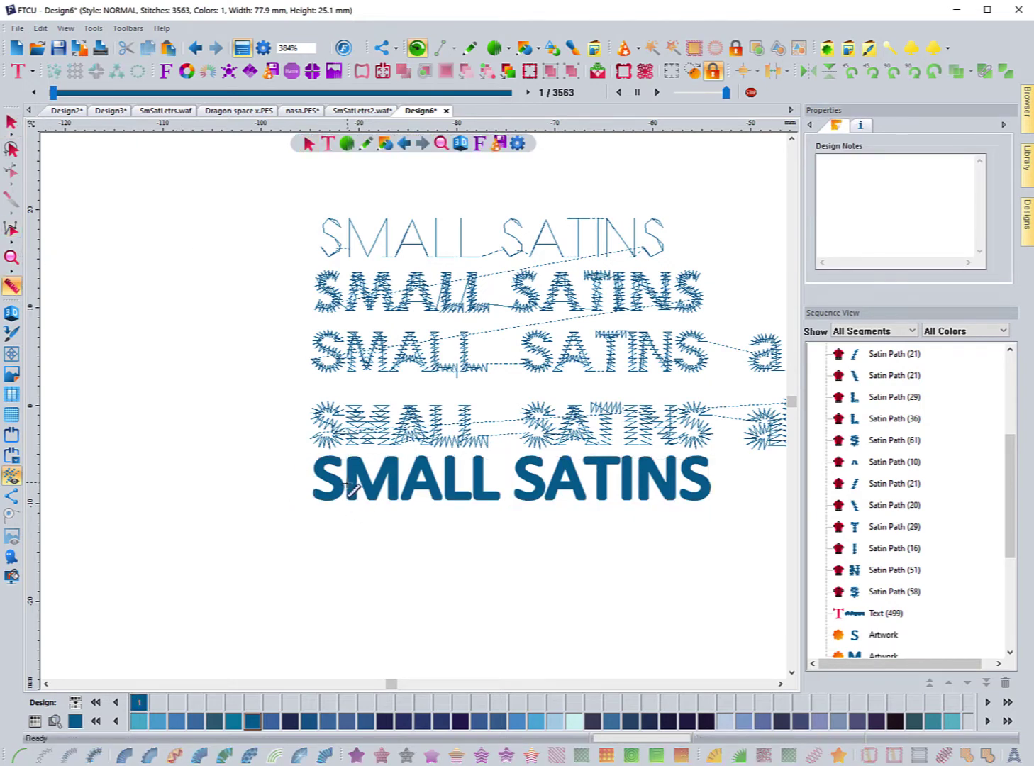
pyautogui.moveTo(352, 488); pyautogui.dragTo(362, 489)
pyautogui.click(11, 122)
pyautogui.moveTo(291, 509); pyautogui.dragTo(735, 461)
pyautogui.doubleClick(915, 159)
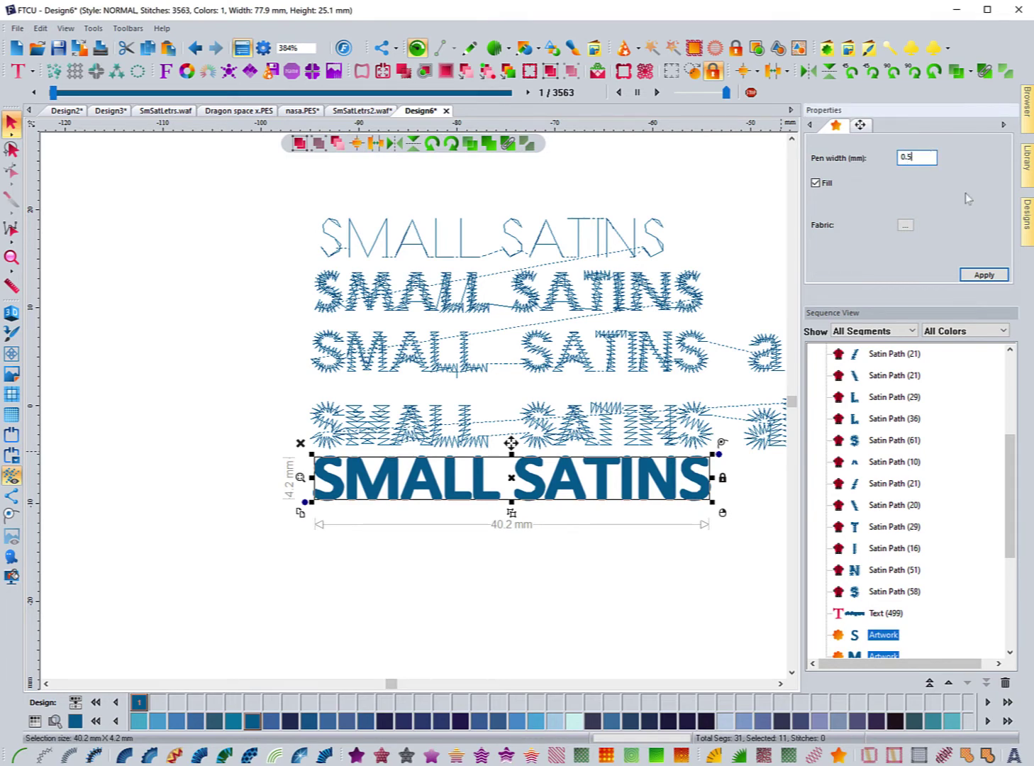
pyautogui.click(983, 275)
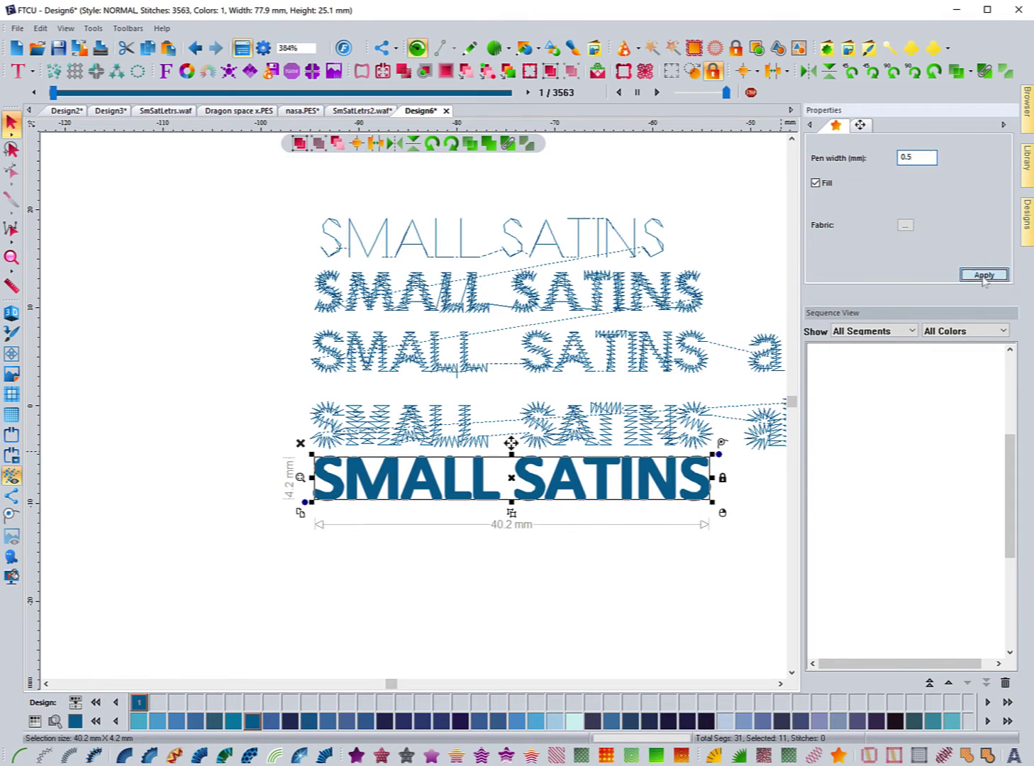
pyautogui.click(248, 402)
# Measure the stem width of the first L in the SMALL SATINS artwork.
pyautogui.click(12, 286)
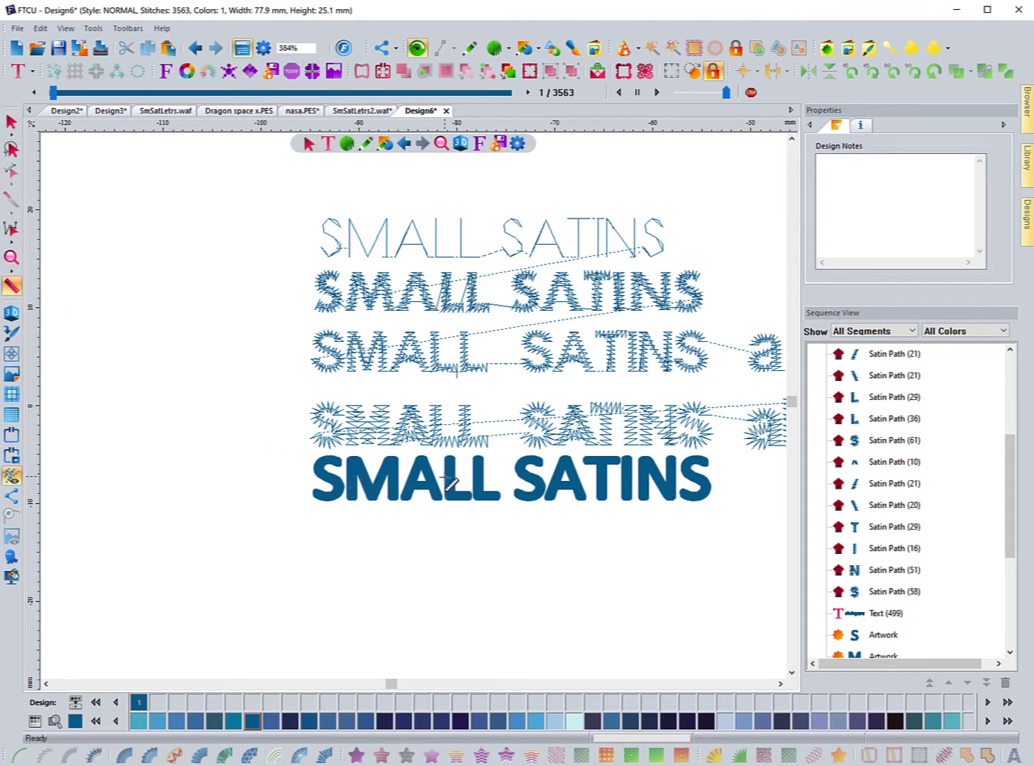
pyautogui.moveTo(449, 483); pyautogui.dragTo(461, 485)
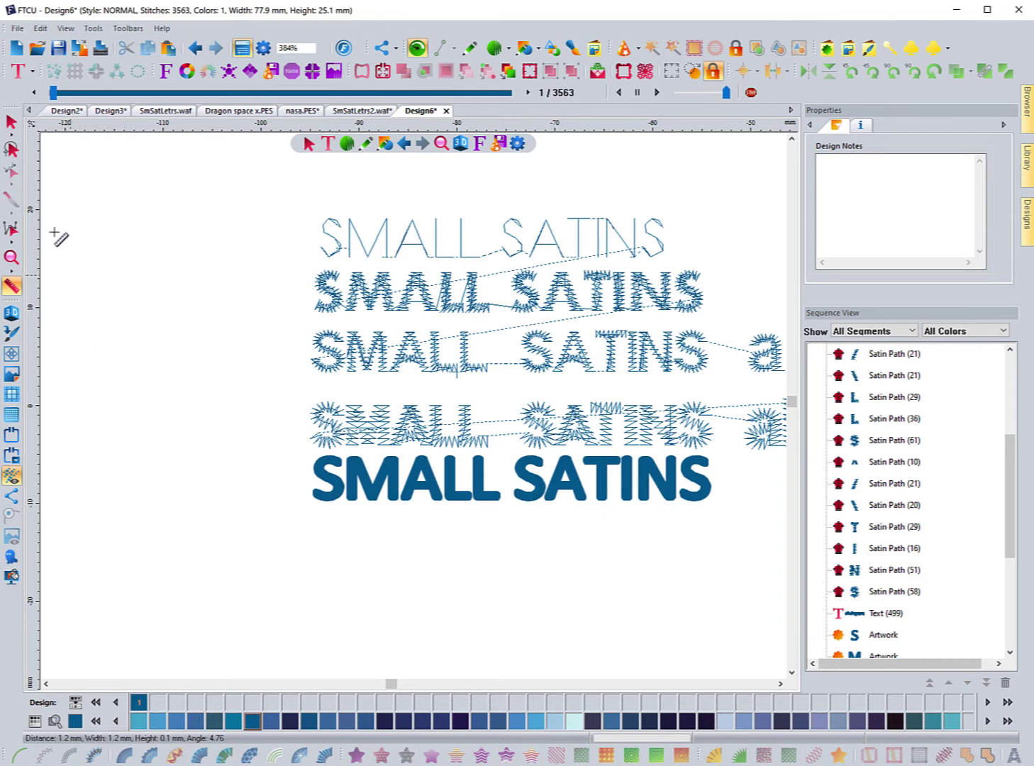
pyautogui.click(14, 130)
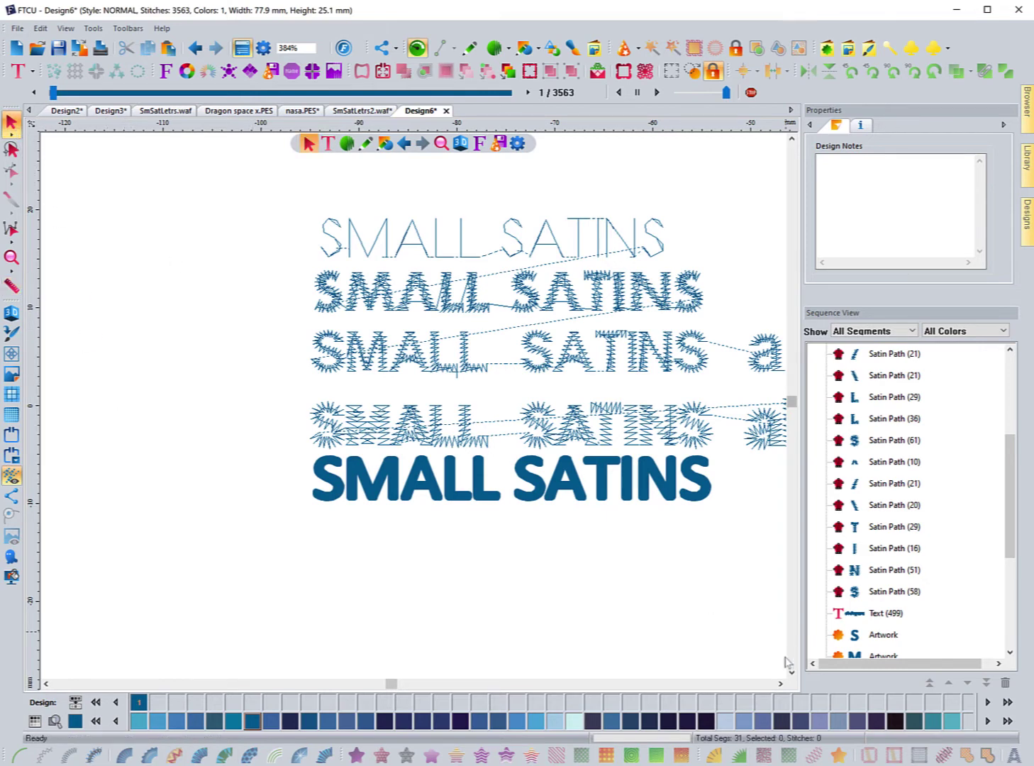
# Start a TrueType artwork import with the text abdegopq.
pyautogui.click(780, 683)
pyautogui.click(780, 684)
pyautogui.click(780, 684)
pyautogui.click(780, 683)
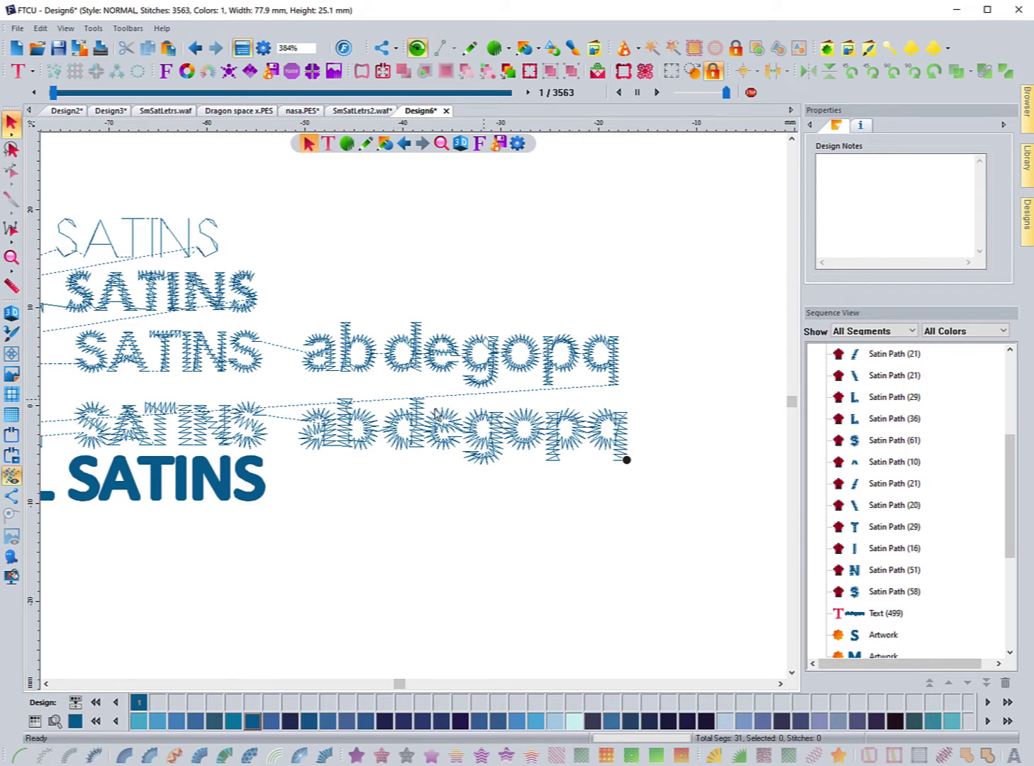
pyautogui.click(32, 72)
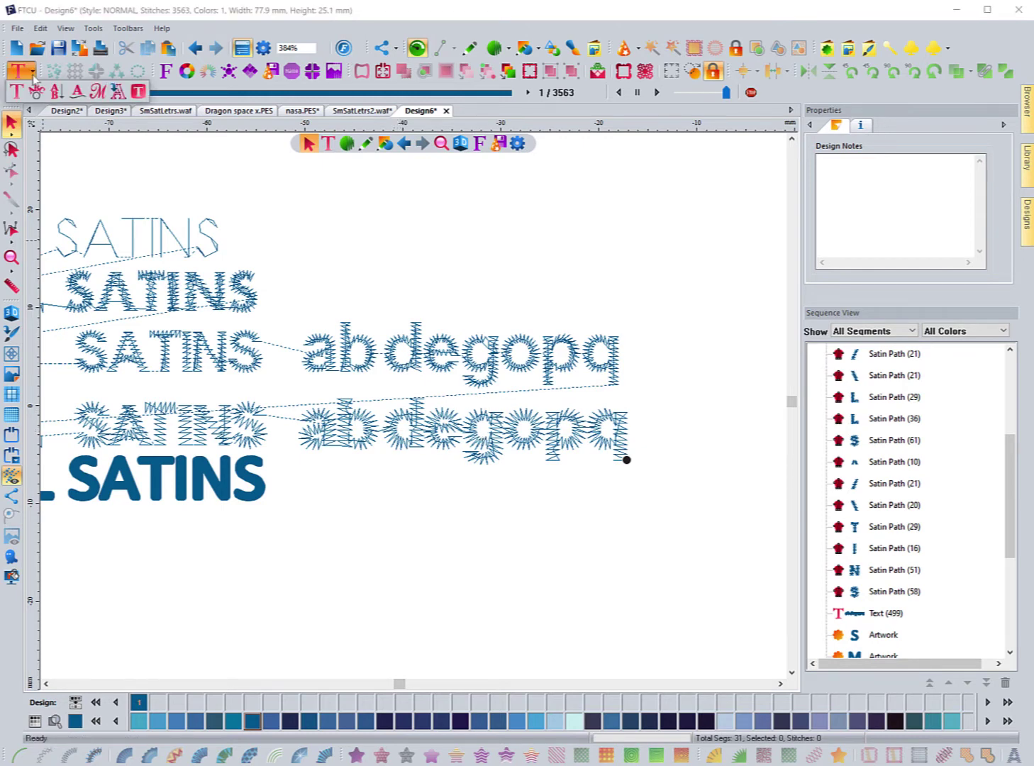
pyautogui.click(98, 91)
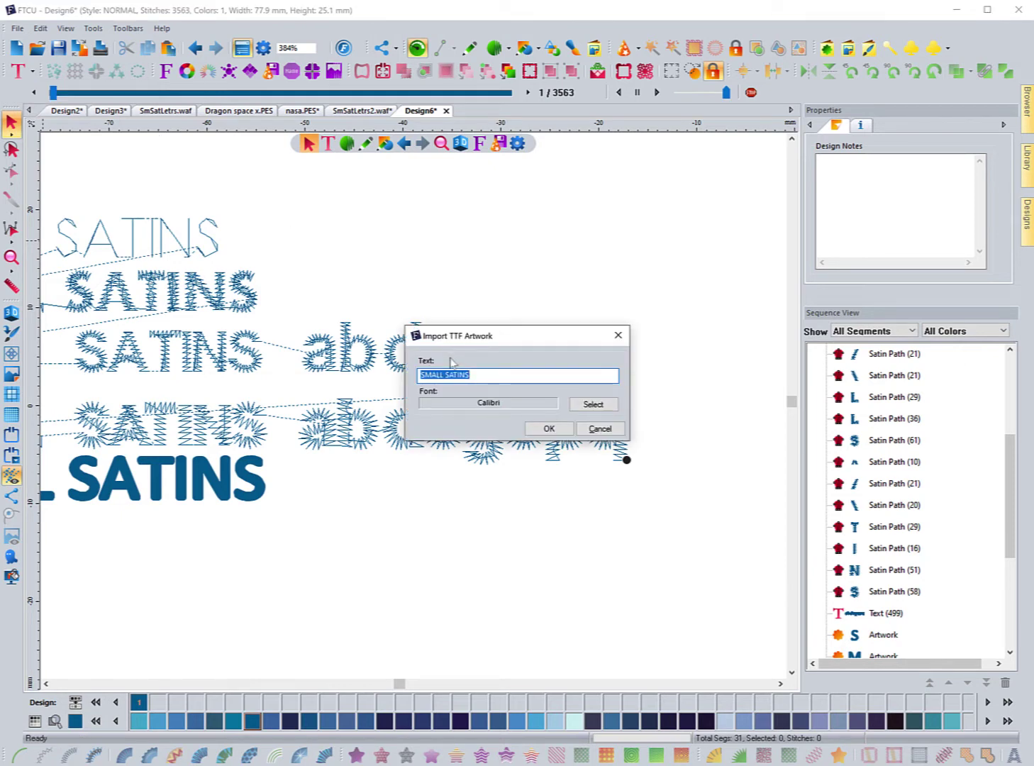
pyautogui.write('abdegopq')
# Import the abdegopq artwork in the Amaranth font and place it below the stitched abdegopq lines.
pyautogui.click(597, 405)
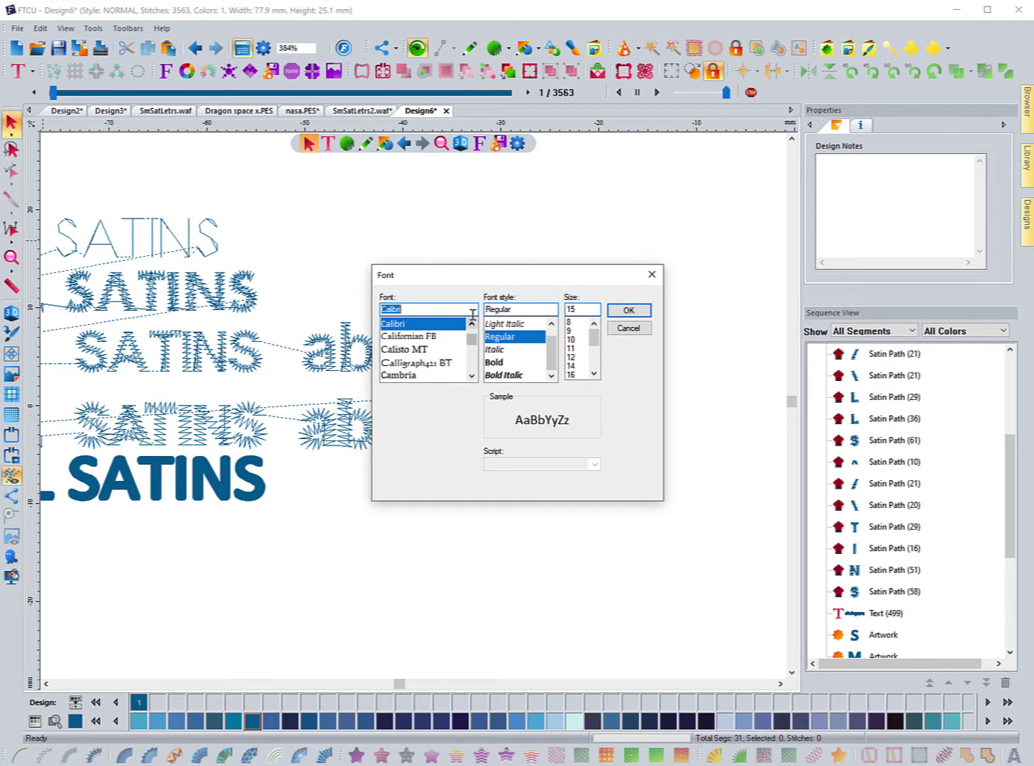
pyautogui.moveTo(472, 339); pyautogui.dragTo(472, 329)
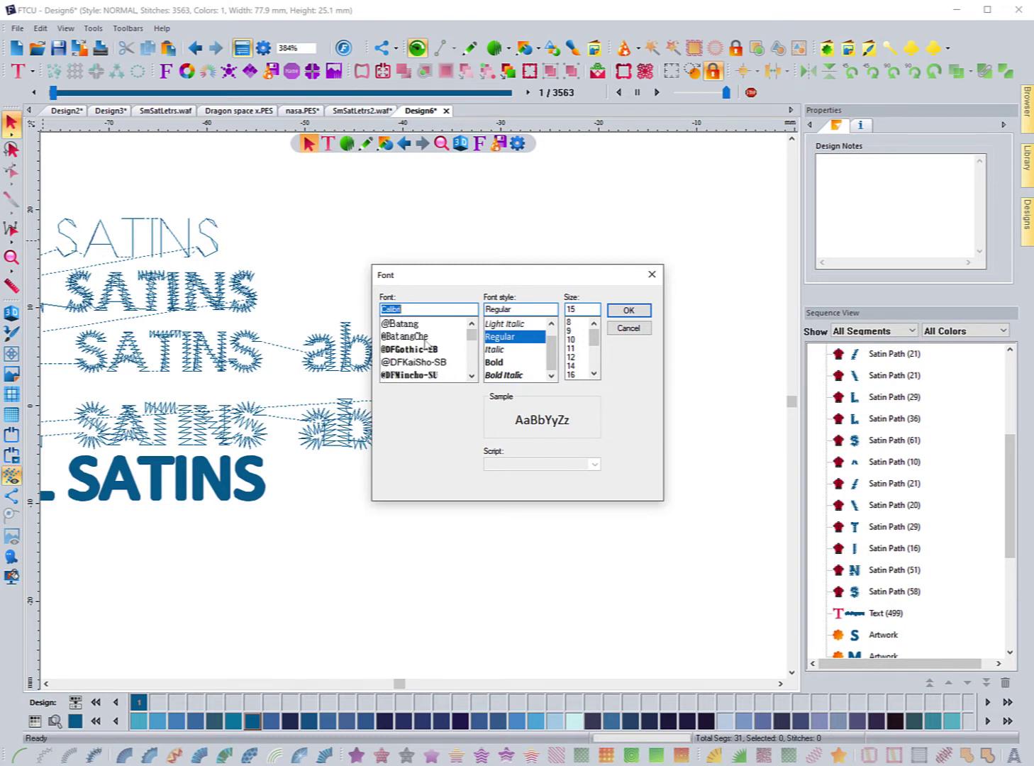
pyautogui.scroll(-5, 426, 344)
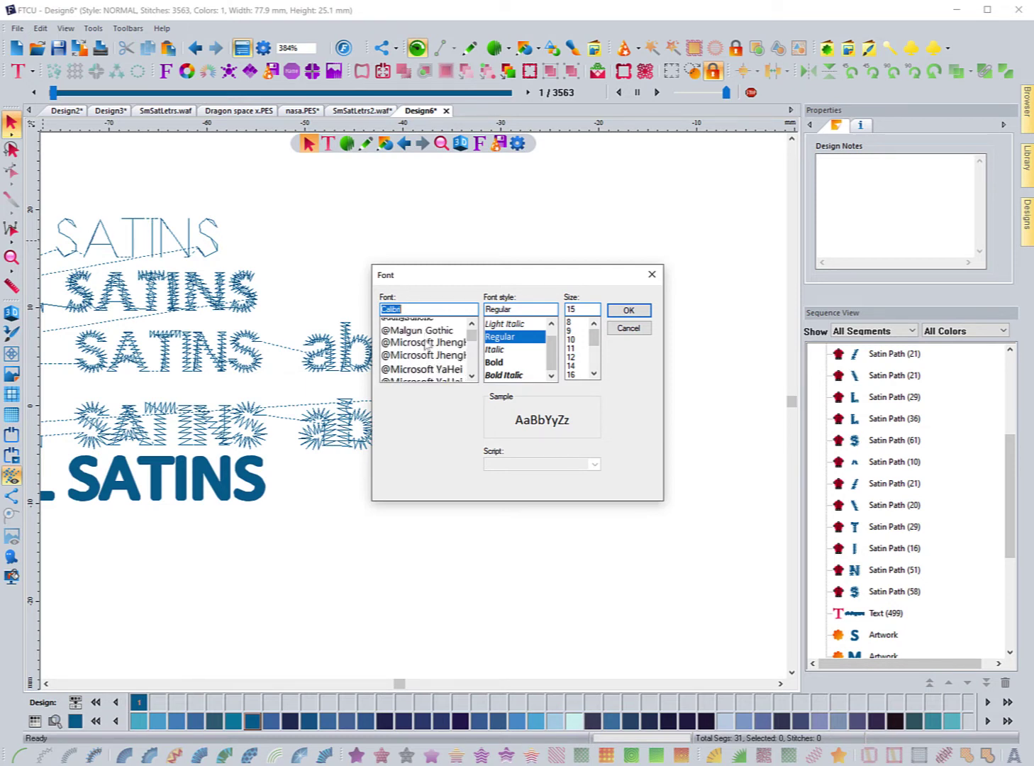
pyautogui.scroll(-6, 425, 343)
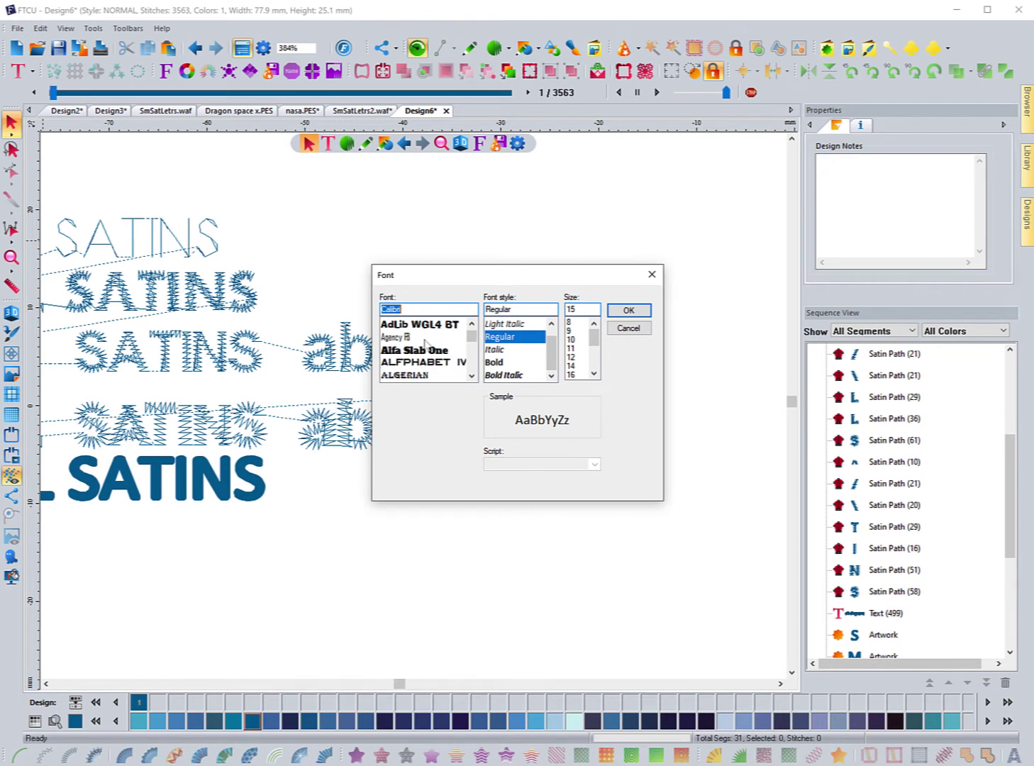
pyautogui.scroll(-3, 425, 343)
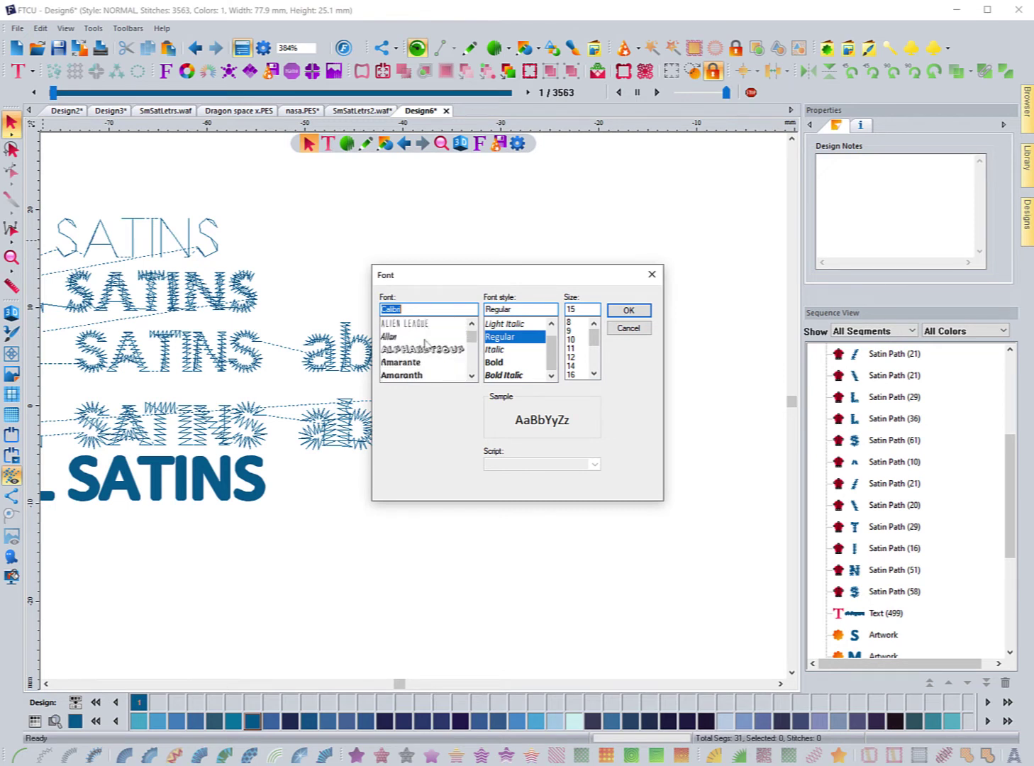
pyautogui.click(400, 377)
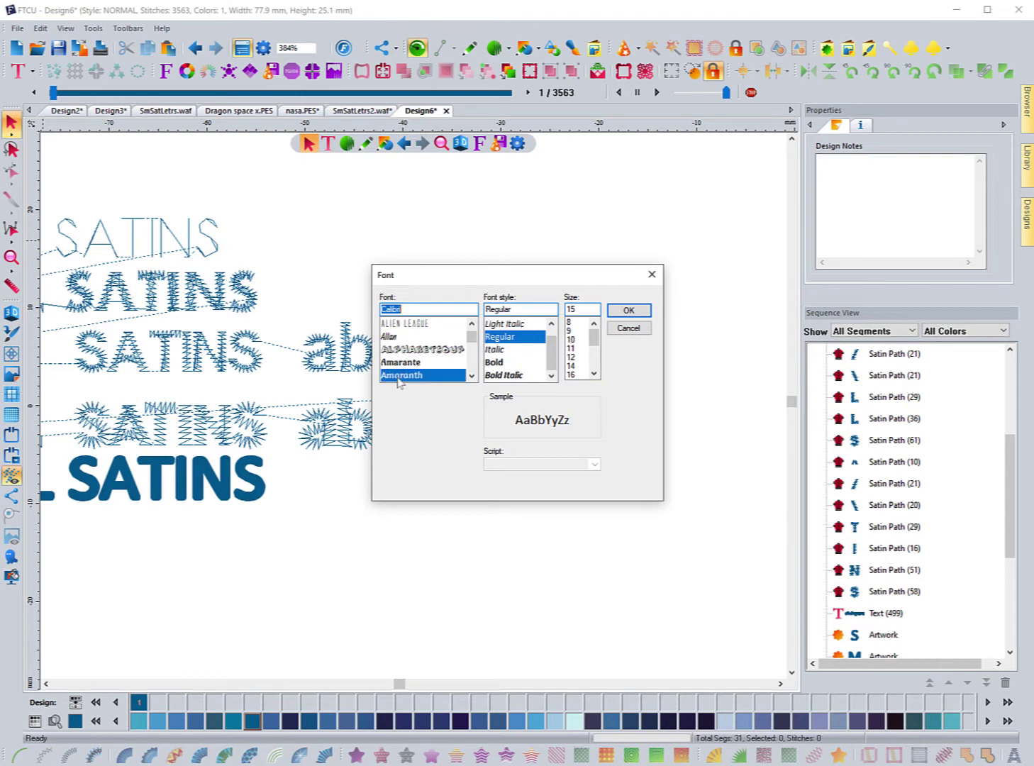
pyautogui.click(621, 317)
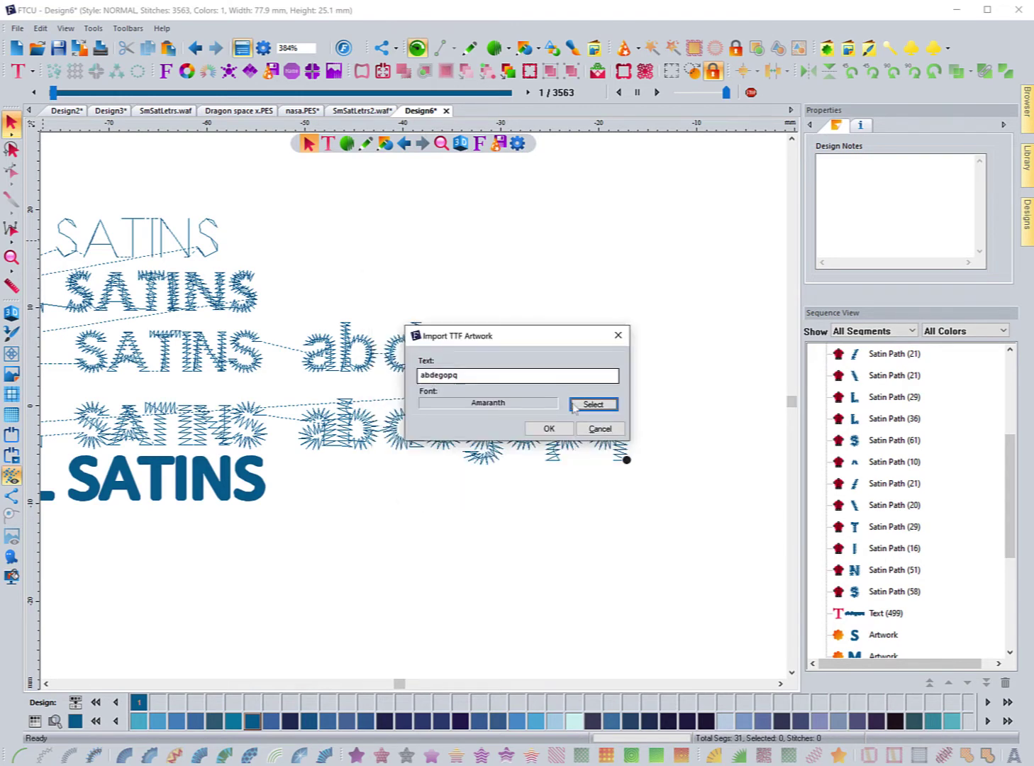
pyautogui.click(544, 428)
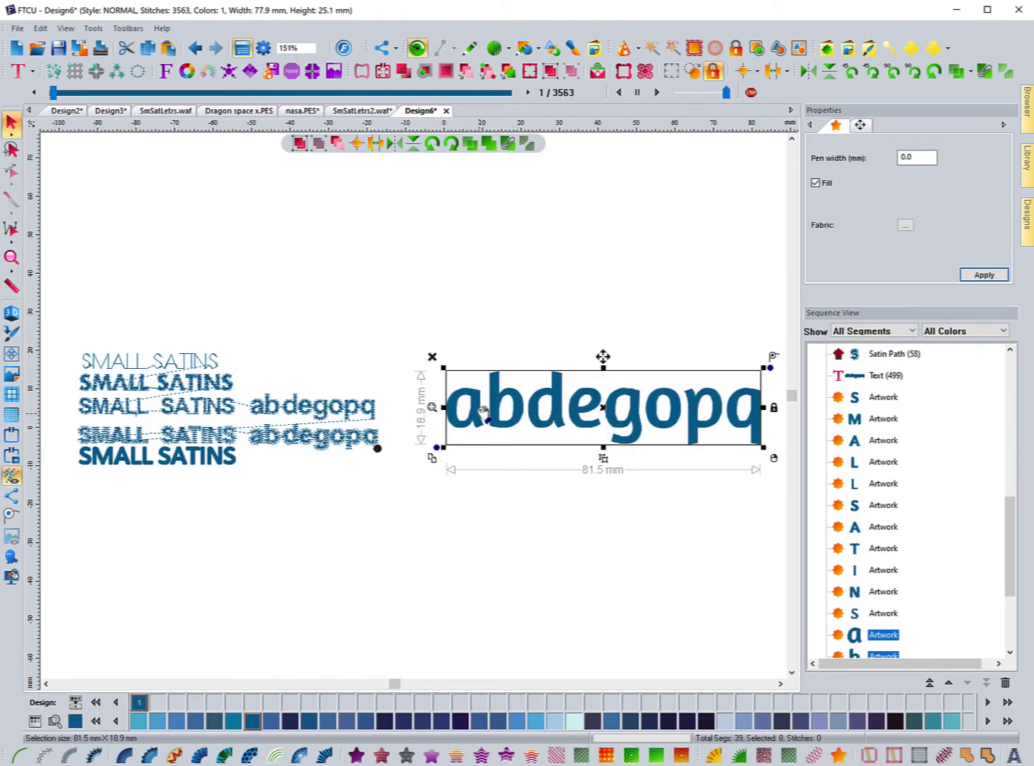
pyautogui.moveTo(478, 404); pyautogui.dragTo(277, 504)
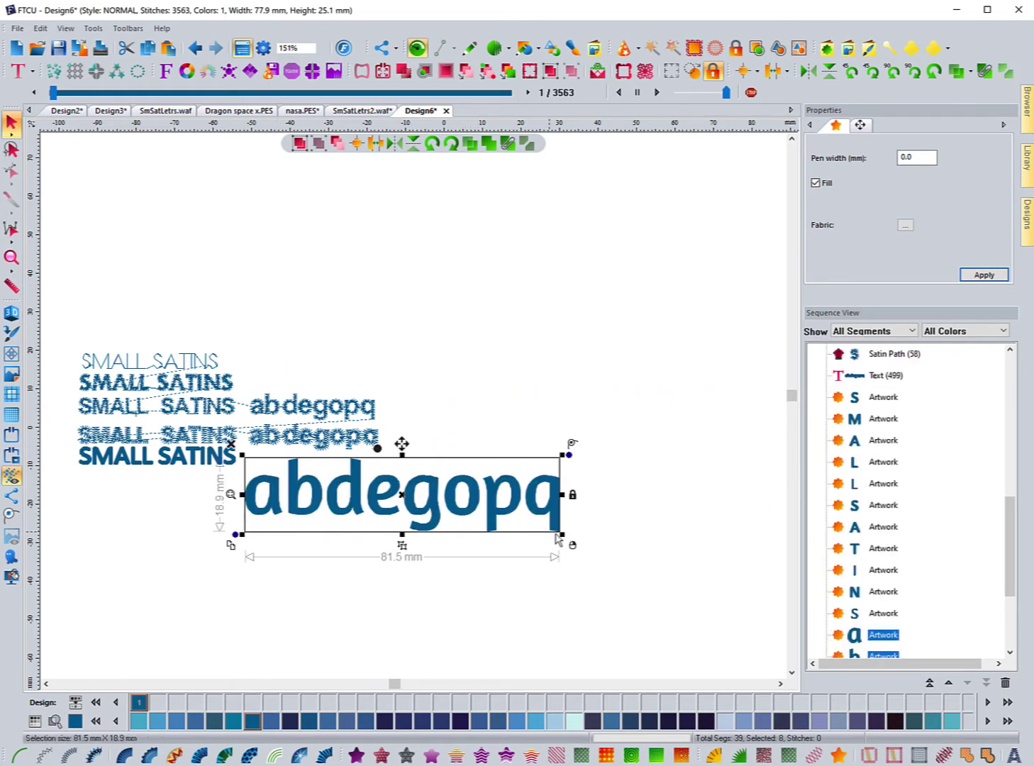
# Try setting the abdegopq artwork's width to 4 mm with aspect ratio maintained, and undo the resize.
pyautogui.click(864, 127)
pyautogui.doubleClick(900, 142)
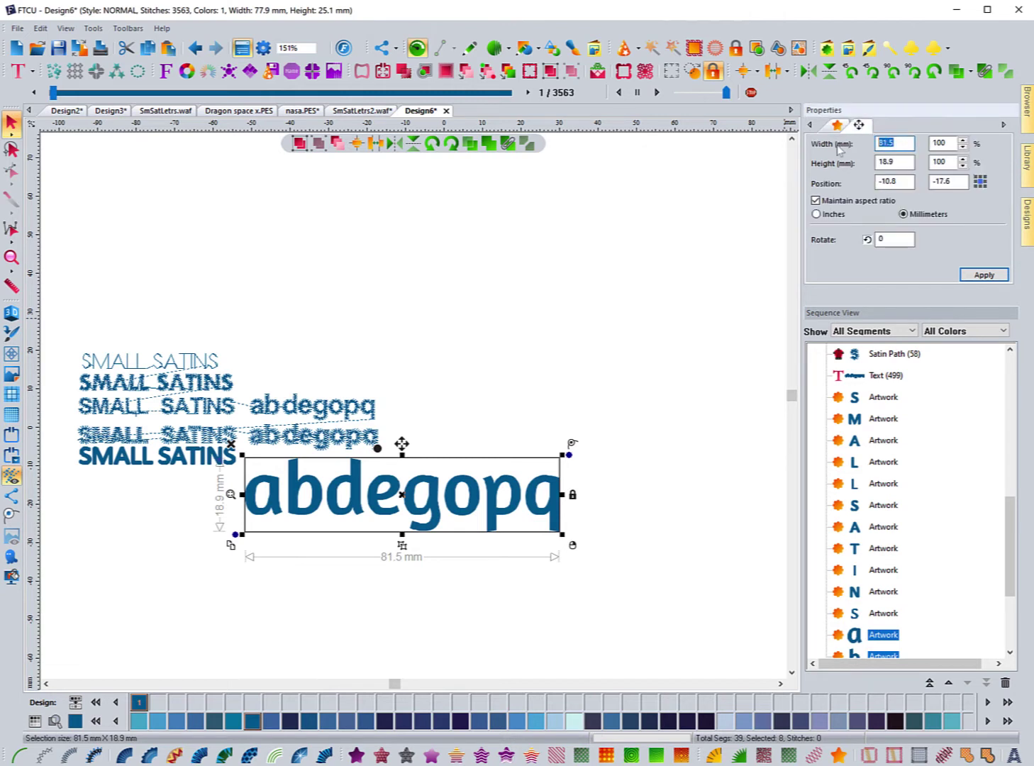
pyautogui.write('4')
pyautogui.click(982, 275)
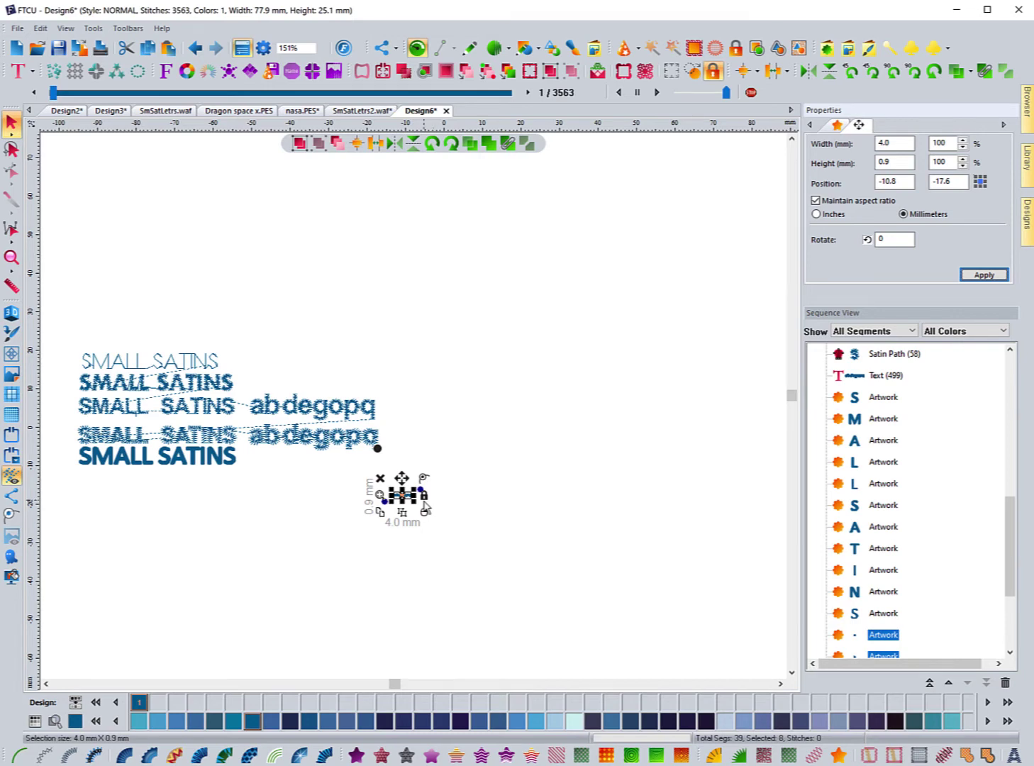
pyautogui.click(192, 47)
pyautogui.click(193, 47)
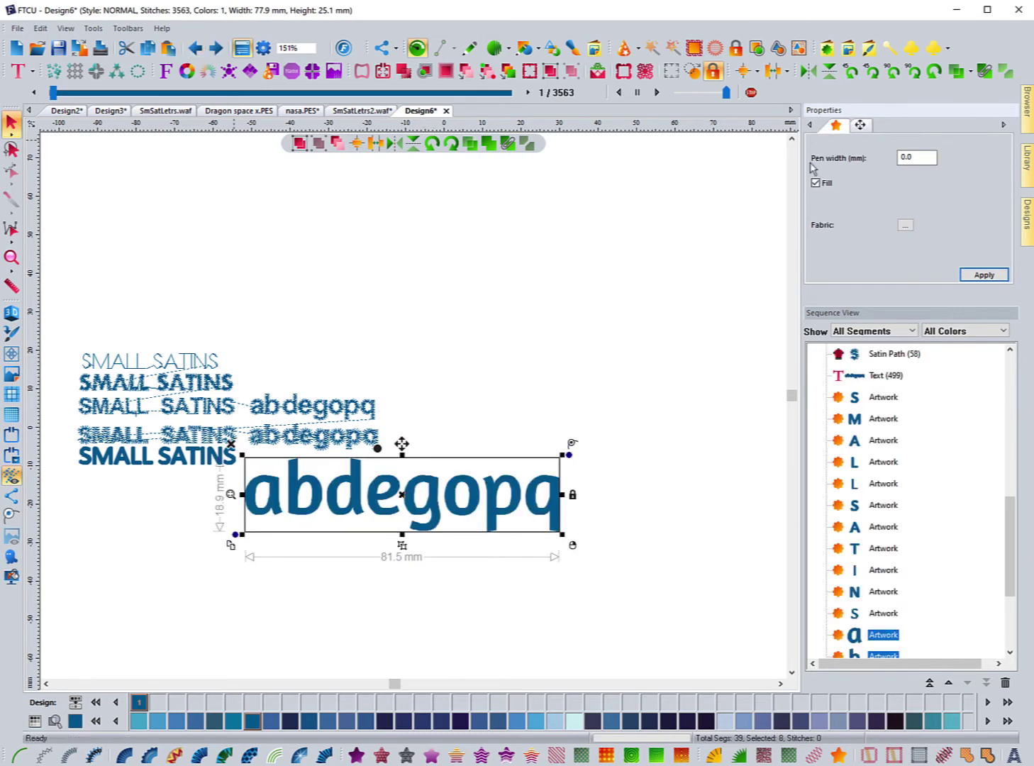
# Set the abdegopq artwork's height to 4 mm, then enlarge it to about 33.1 by 7.7 mm directly beneath the stitched abdegopq.
pyautogui.click(859, 125)
pyautogui.doubleClick(897, 160)
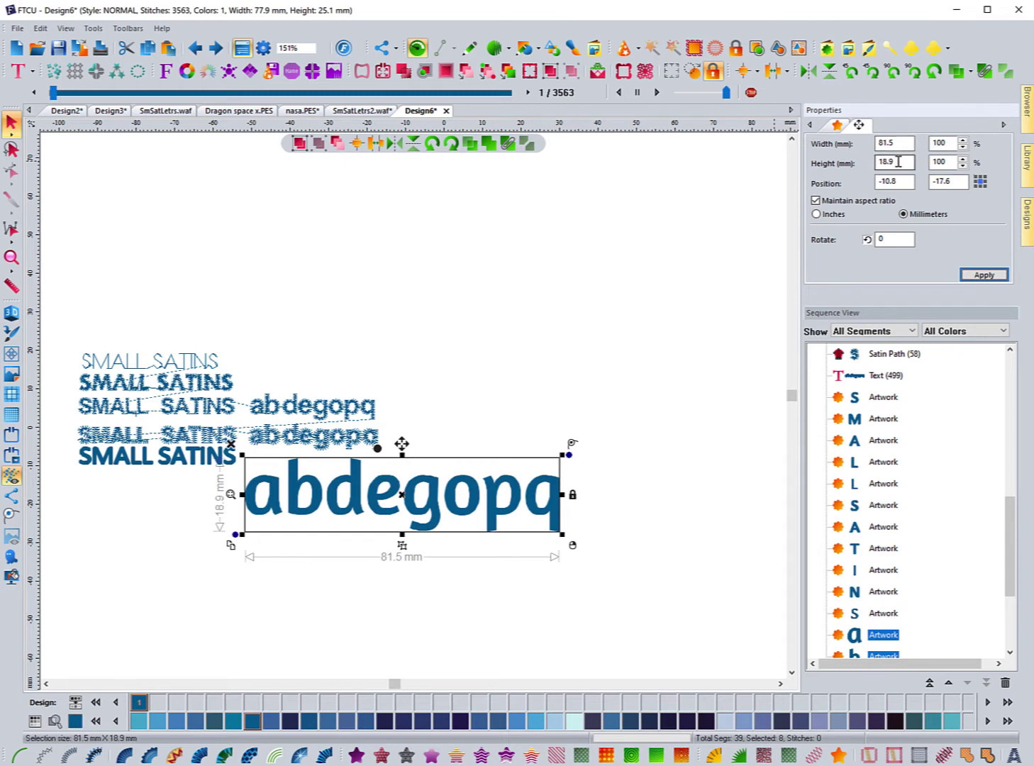
pyautogui.write('4')
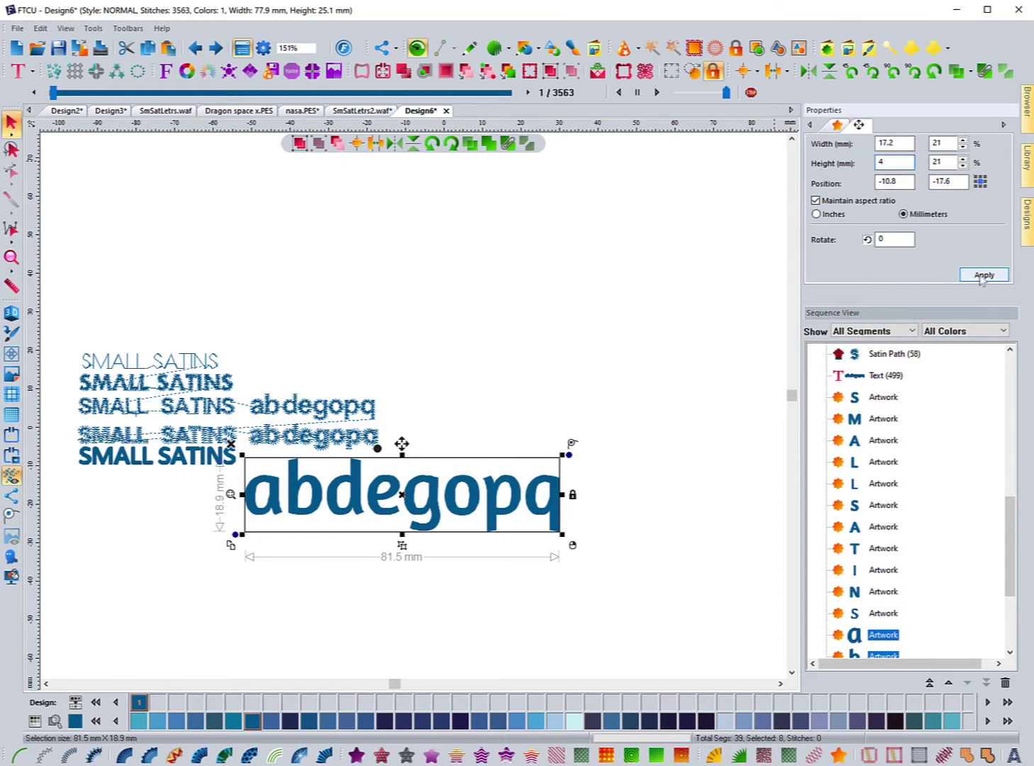
pyautogui.click(983, 275)
pyautogui.moveTo(408, 501); pyautogui.dragTo(381, 479)
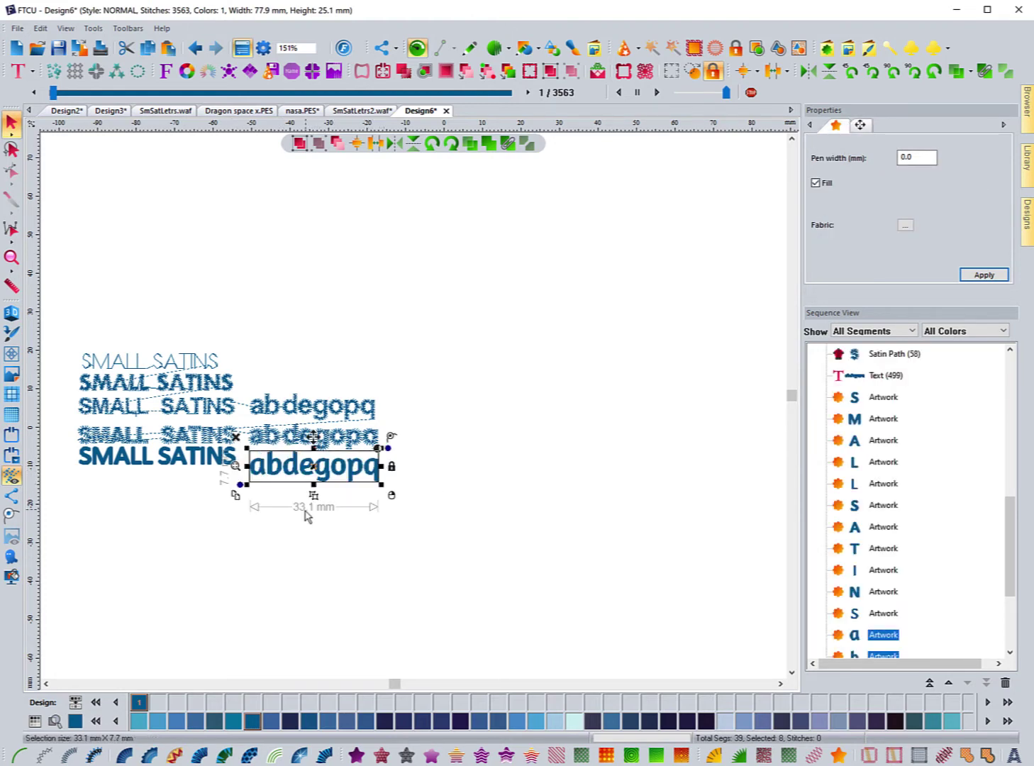
pyautogui.moveTo(317, 470); pyautogui.dragTo(314, 468)
pyautogui.click(238, 521)
# Move the SMALL SATINS artwork slightly down, away from the stitched line above, and deselect it.
pyautogui.moveTo(240, 513); pyautogui.dragTo(75, 440)
pyautogui.moveTo(150, 462); pyautogui.dragTo(148, 471)
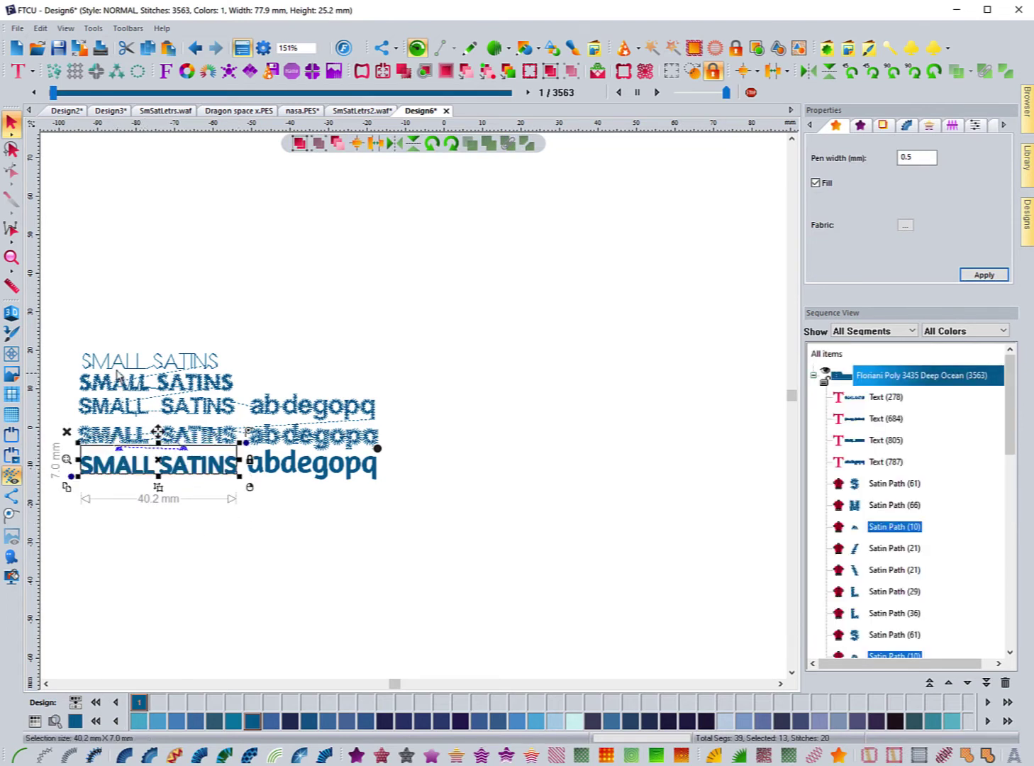
pyautogui.click(149, 515)
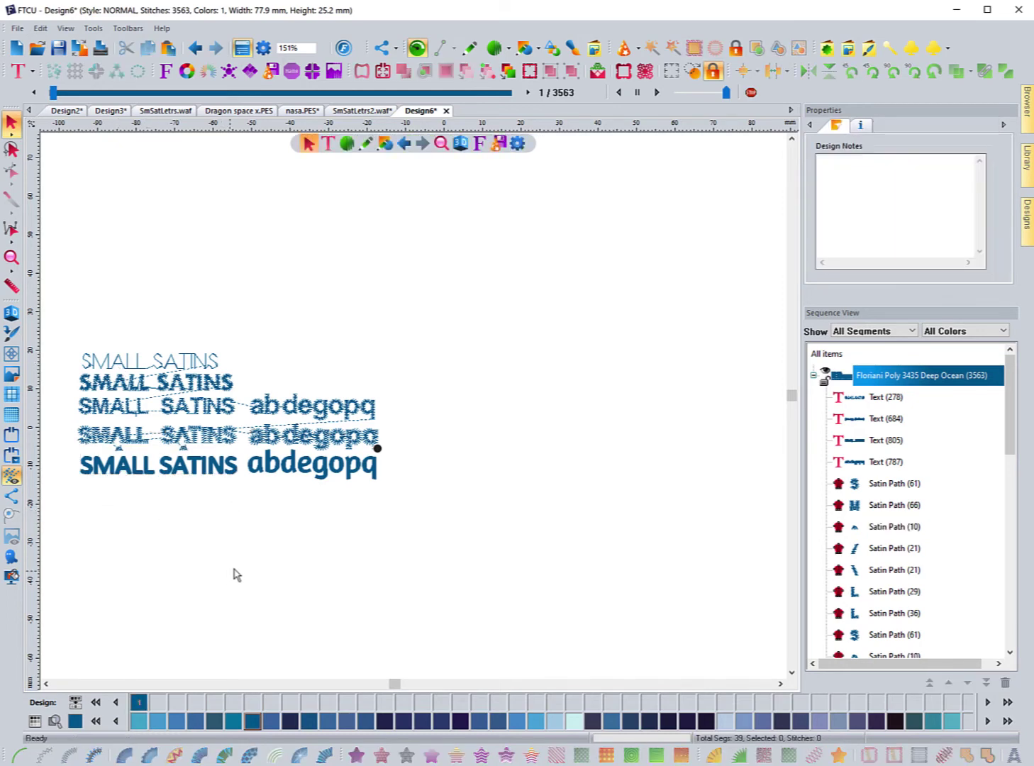
# Move the whole abdegopq artwork slightly down beside the SMALL SATINS artwork and deselect it.
pyautogui.click(291, 473)
pyautogui.click(334, 529)
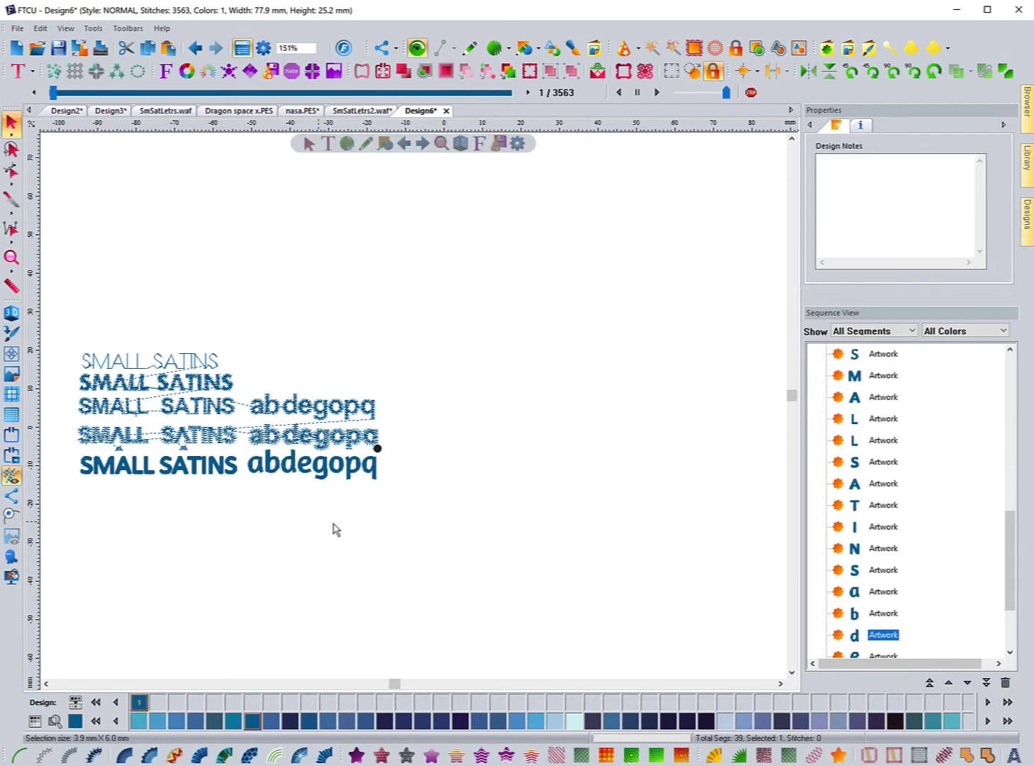
pyautogui.moveTo(399, 501); pyautogui.dragTo(227, 440)
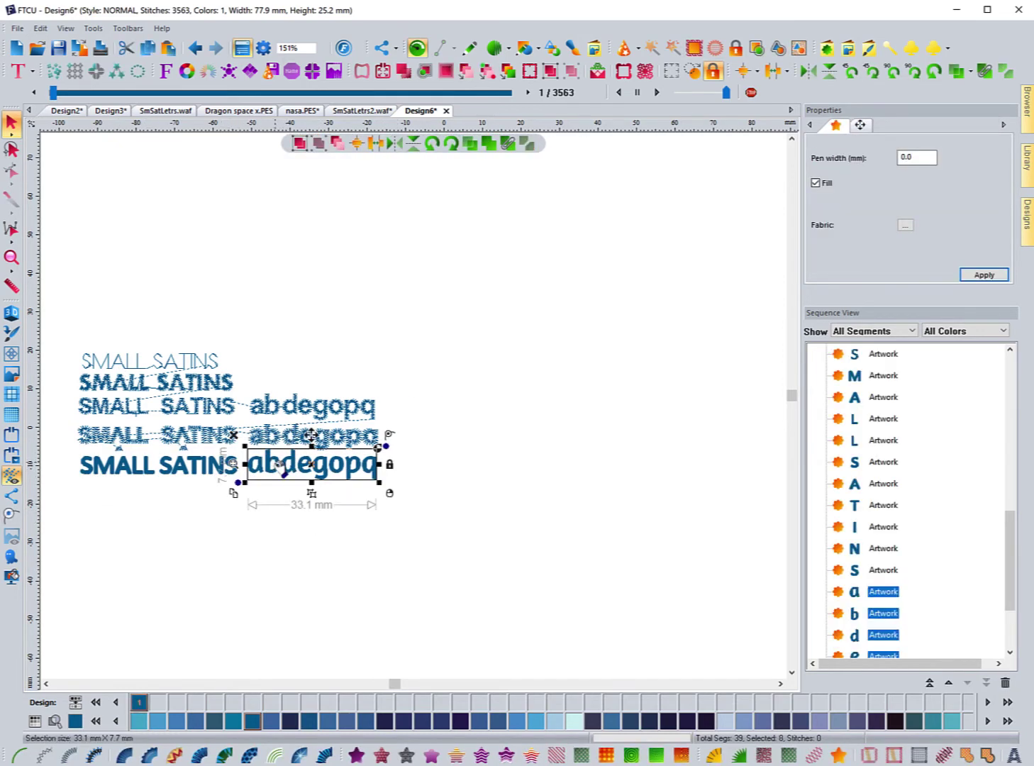
pyautogui.moveTo(281, 470); pyautogui.dragTo(281, 467)
pyautogui.click(276, 525)
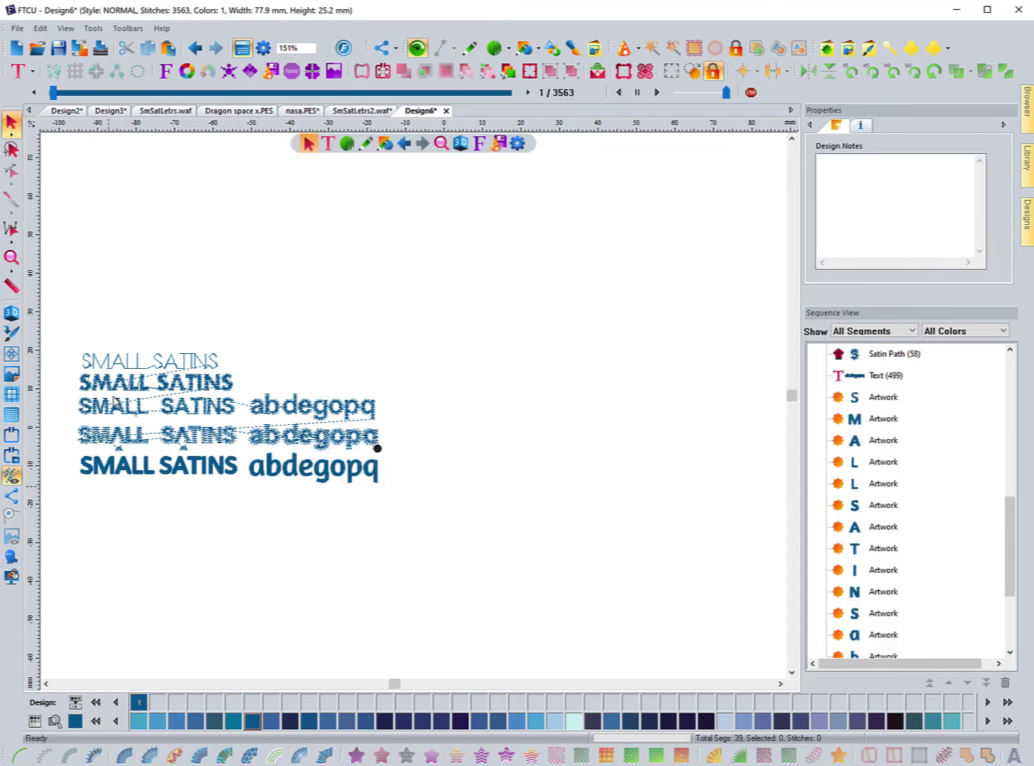
# Move the two stray satin crossbars back into the A's of the lowest stitched SMALL SATINS line.
pyautogui.click(12, 257)
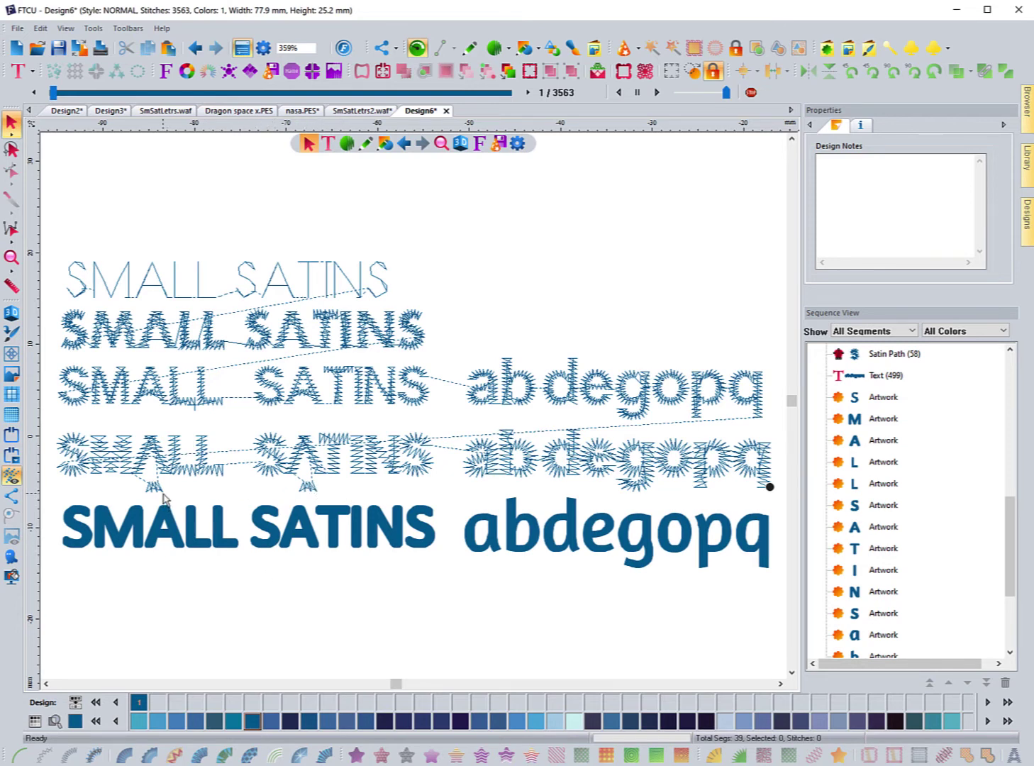
pyautogui.moveTo(160, 492); pyautogui.dragTo(150, 461)
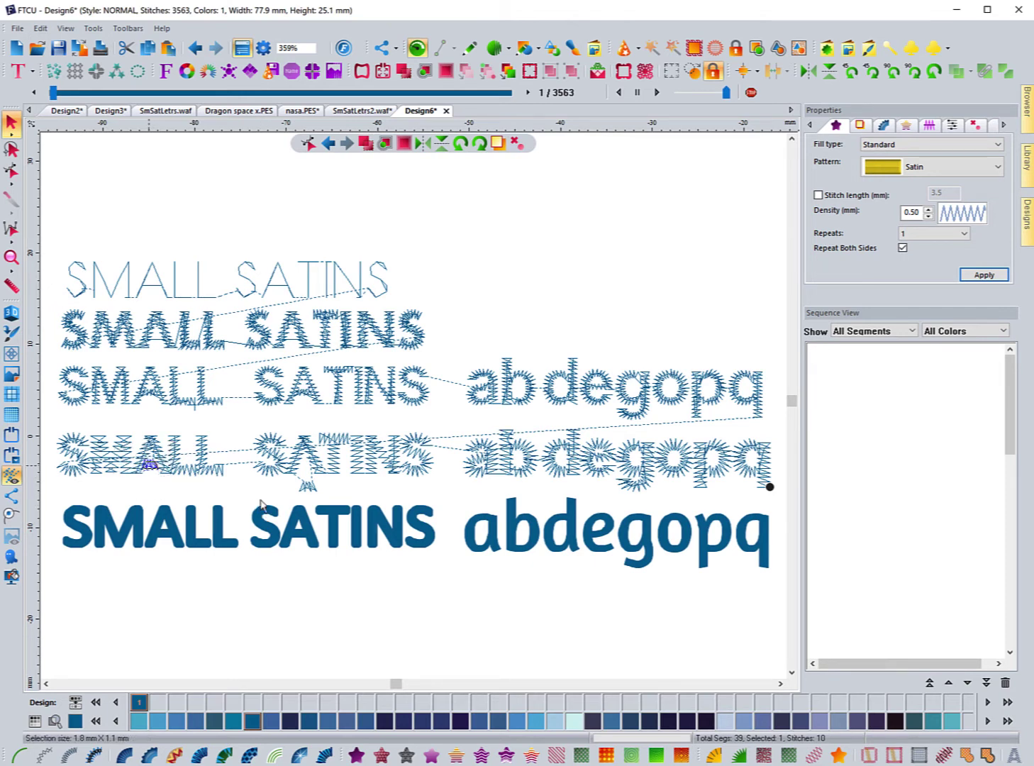
pyautogui.click(308, 492)
pyautogui.moveTo(308, 490); pyautogui.dragTo(308, 467)
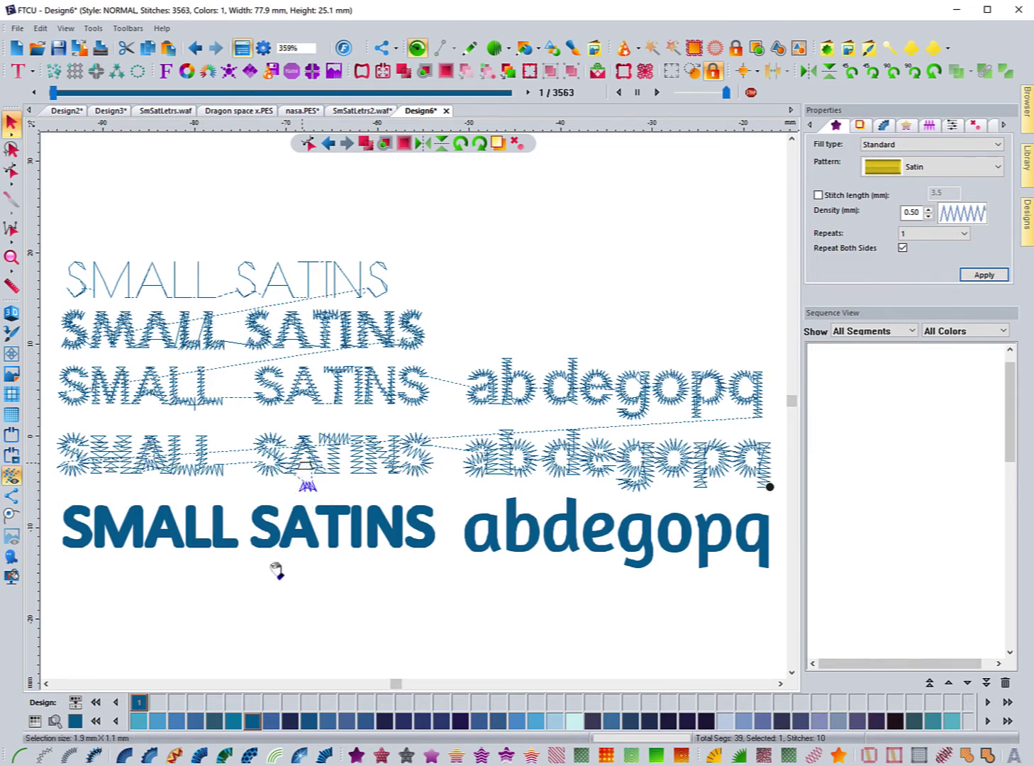
pyautogui.click(259, 603)
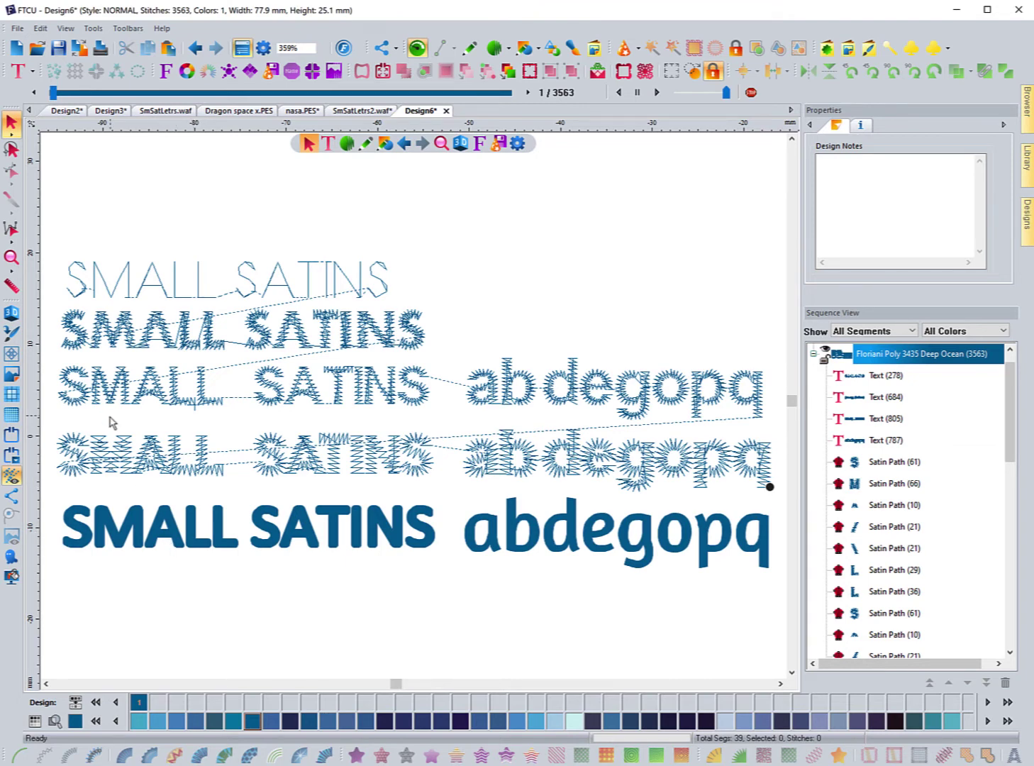
# Examine the thickened letters of SMALL in the SMALL SATINS artwork up close.
pyautogui.click(10, 257)
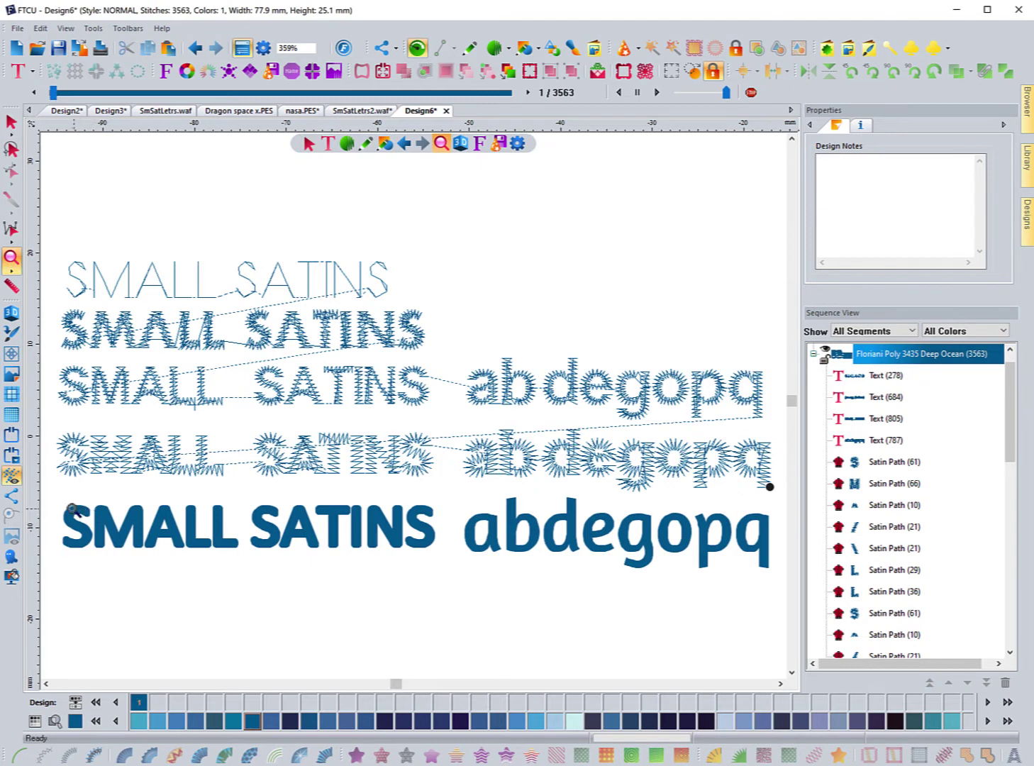
pyautogui.moveTo(55, 496); pyautogui.dragTo(254, 576)
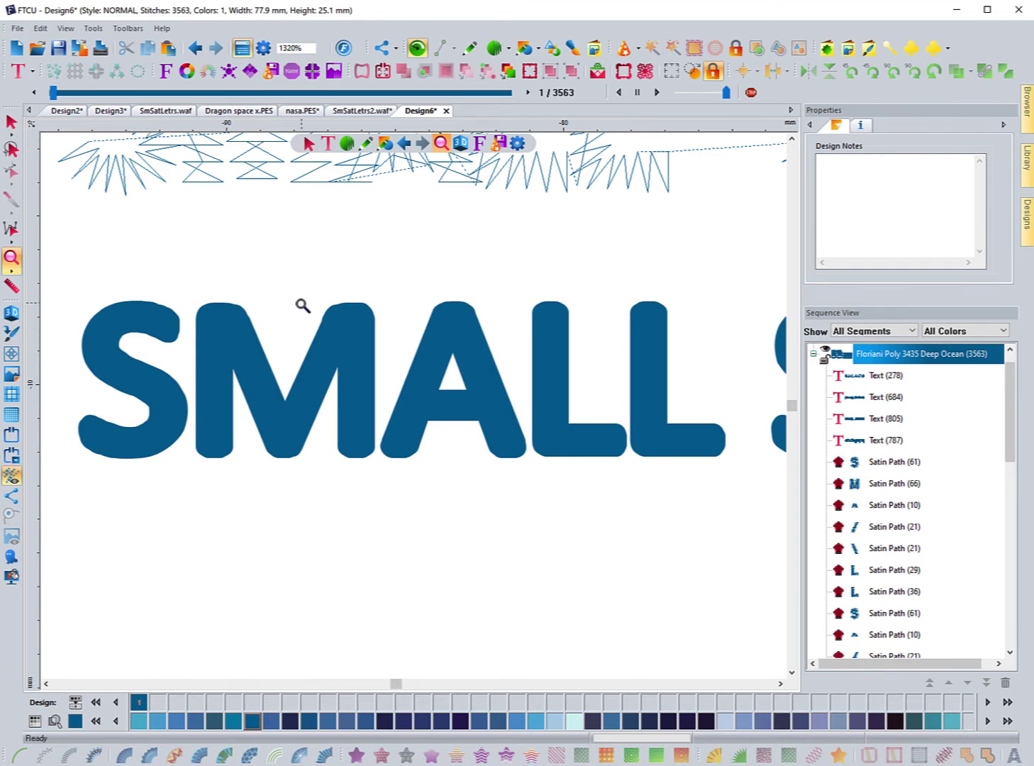
# Digitize a satin path about 3.3 mm wide and 4.7 mm high along the first S of the SMALL SATINS artwork.
pyautogui.press('Escape')
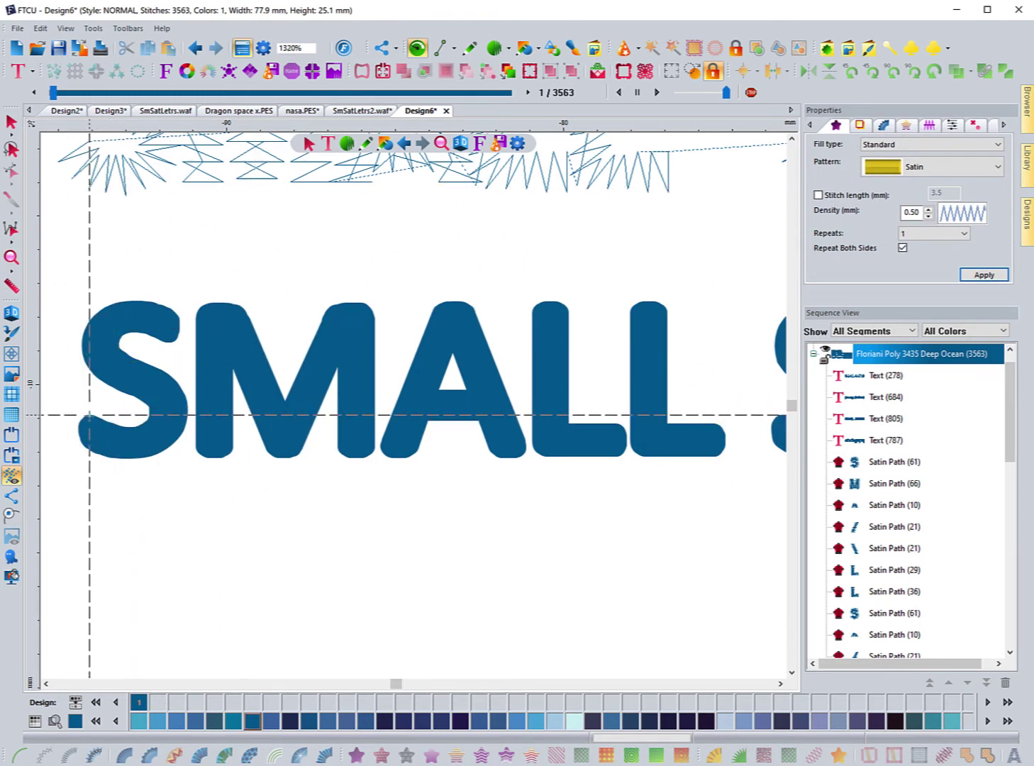
pyautogui.click(90, 415)
pyautogui.click(74, 439)
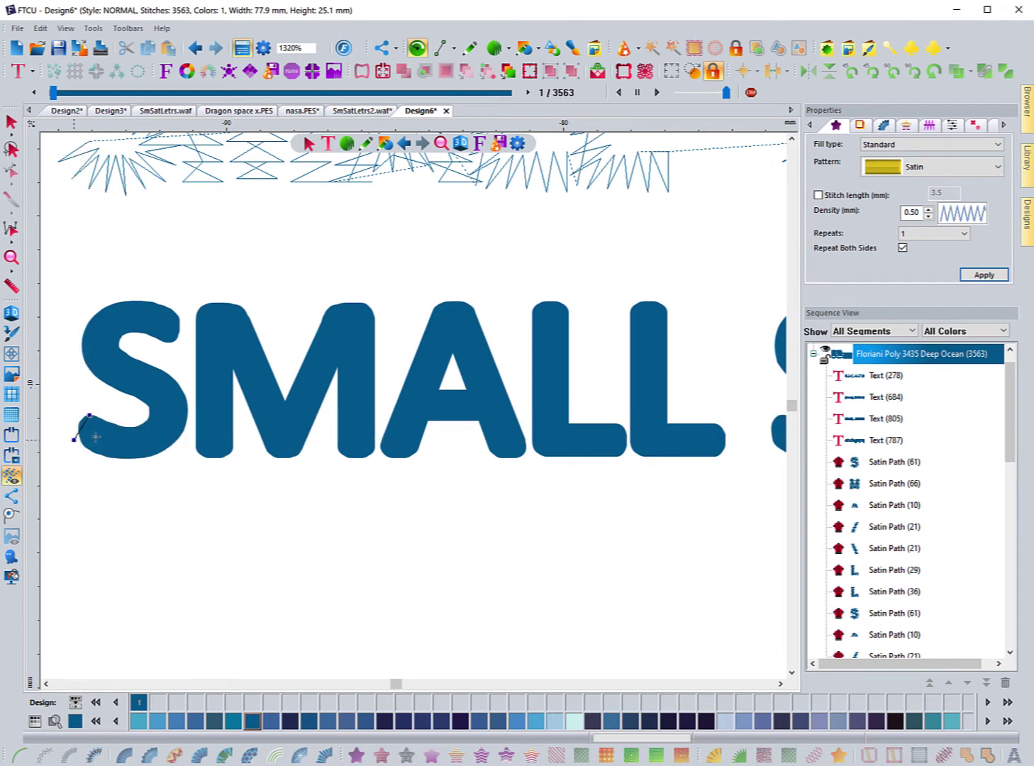
pyautogui.click(110, 423)
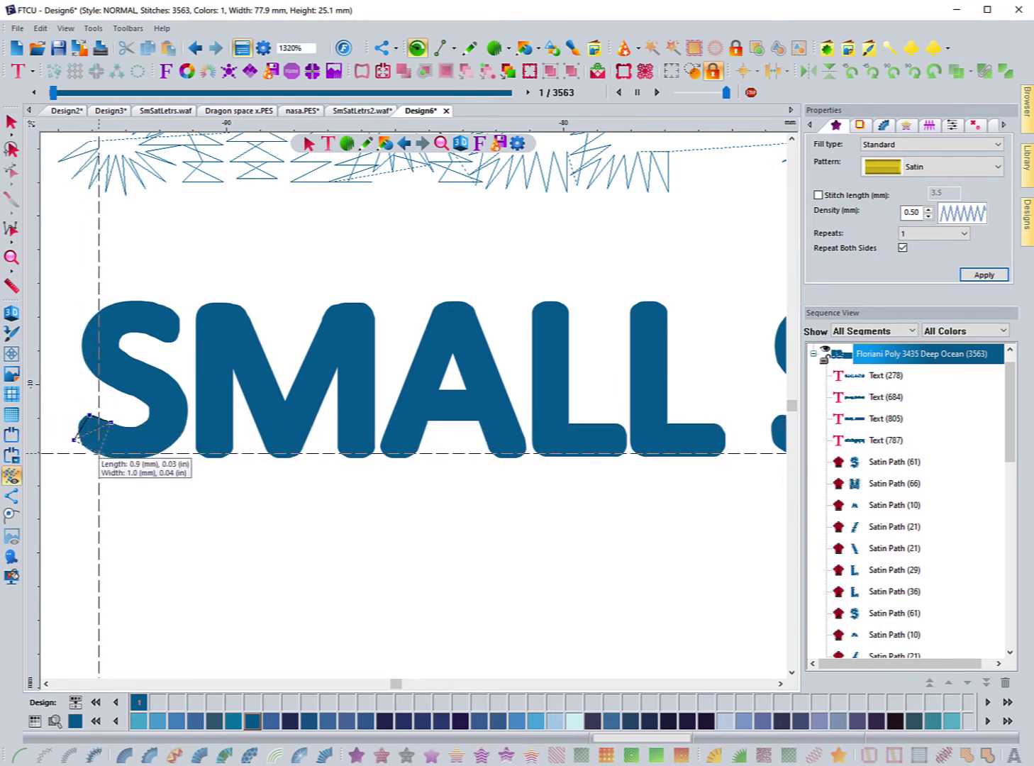
pyautogui.click(97, 454)
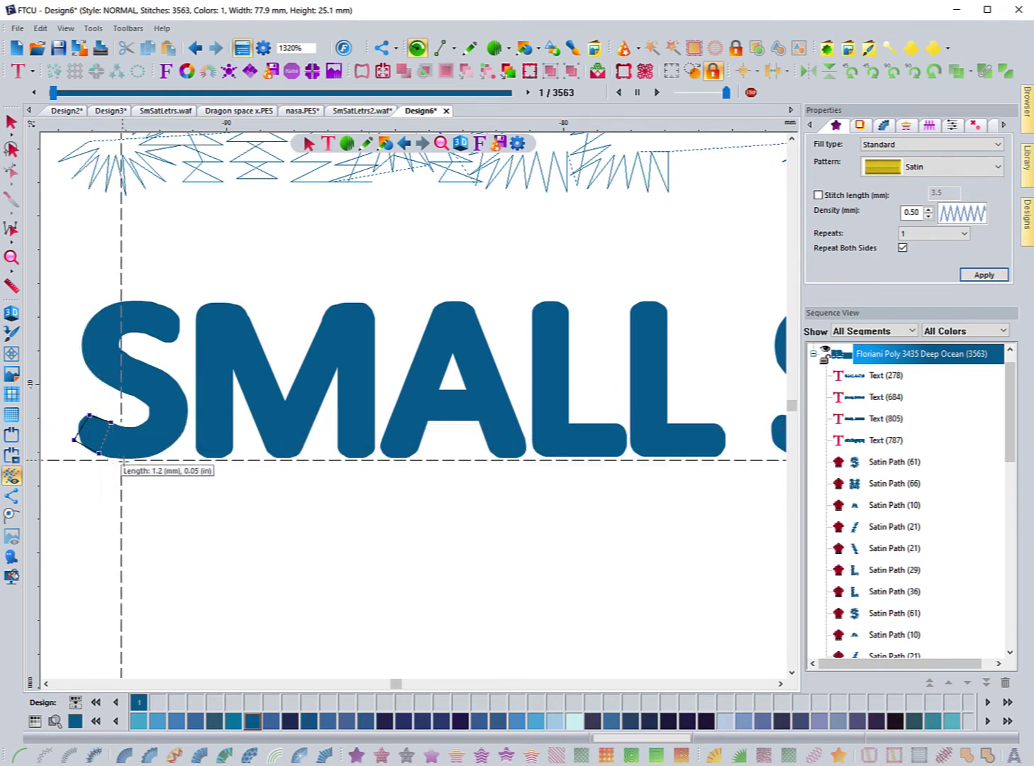
pyautogui.click(136, 427)
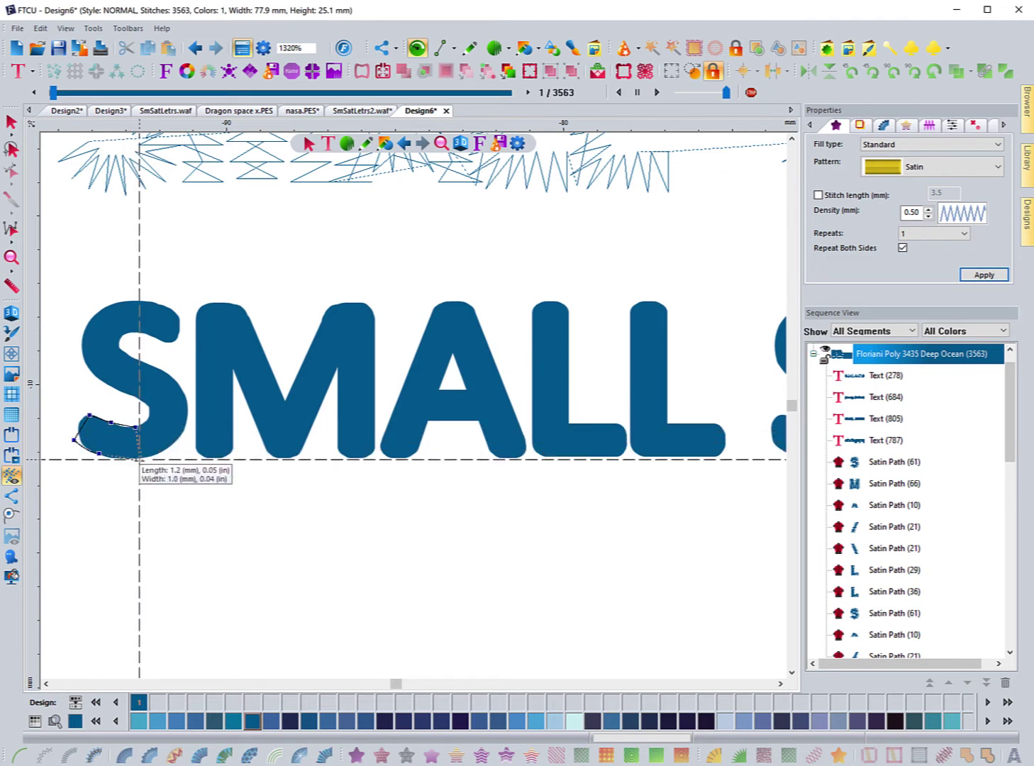
pyautogui.click(148, 421)
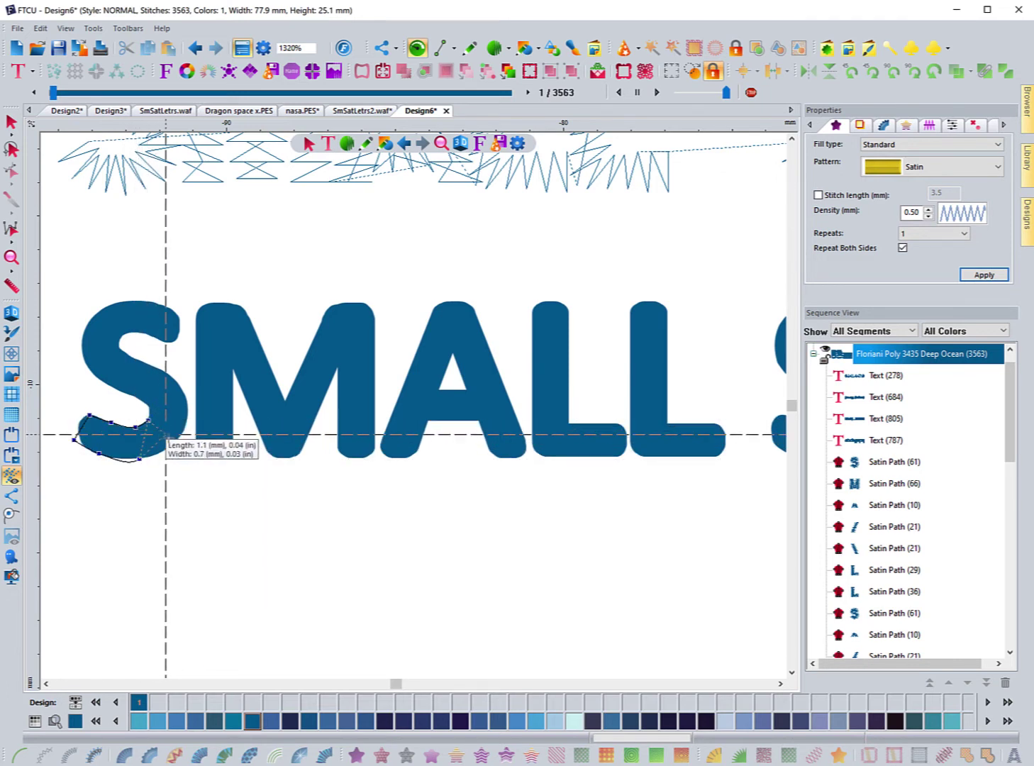
pyautogui.click(174, 442)
pyautogui.click(148, 406)
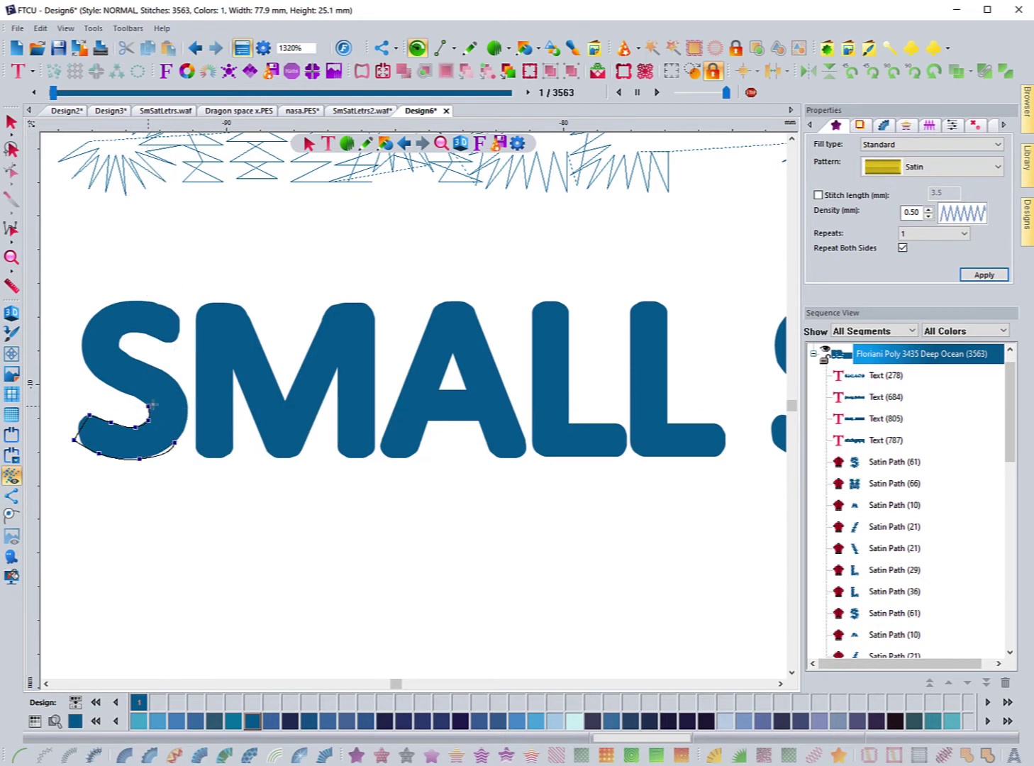
pyautogui.click(183, 395)
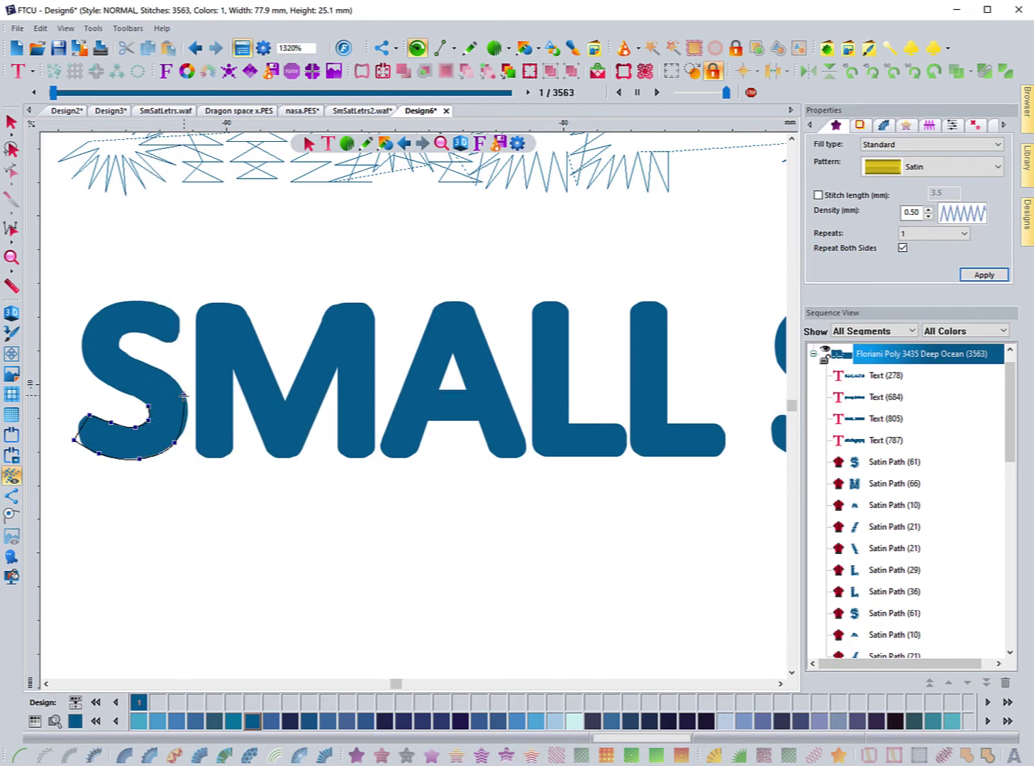
pyautogui.click(125, 392)
pyautogui.click(158, 368)
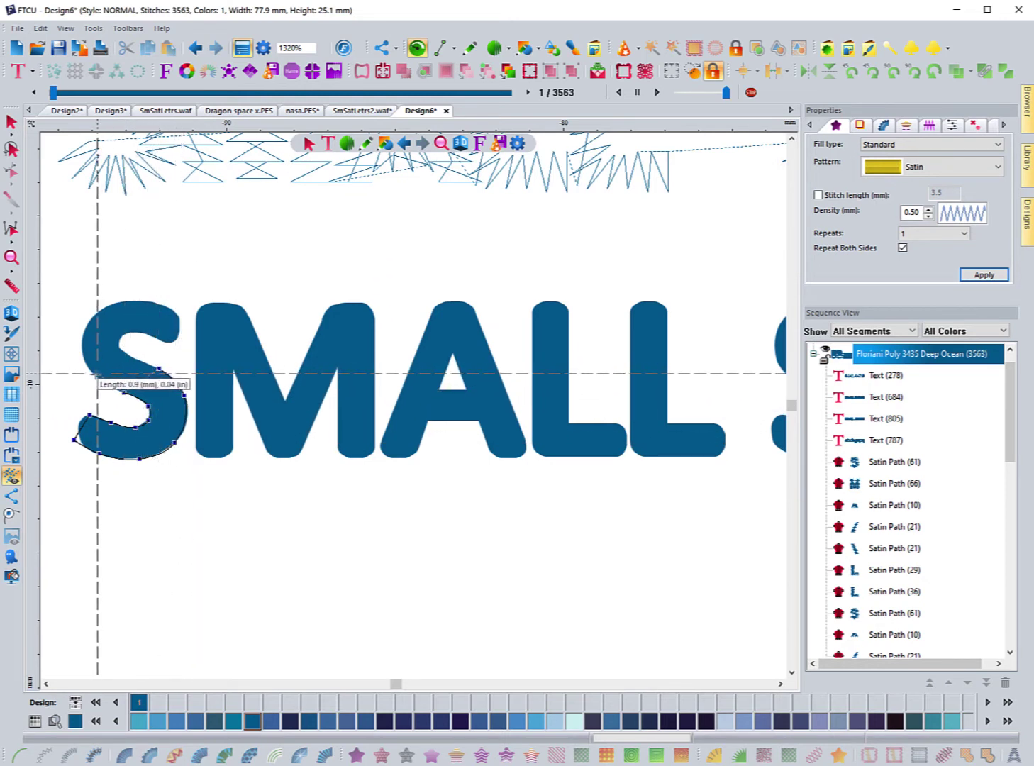
pyautogui.click(90, 371)
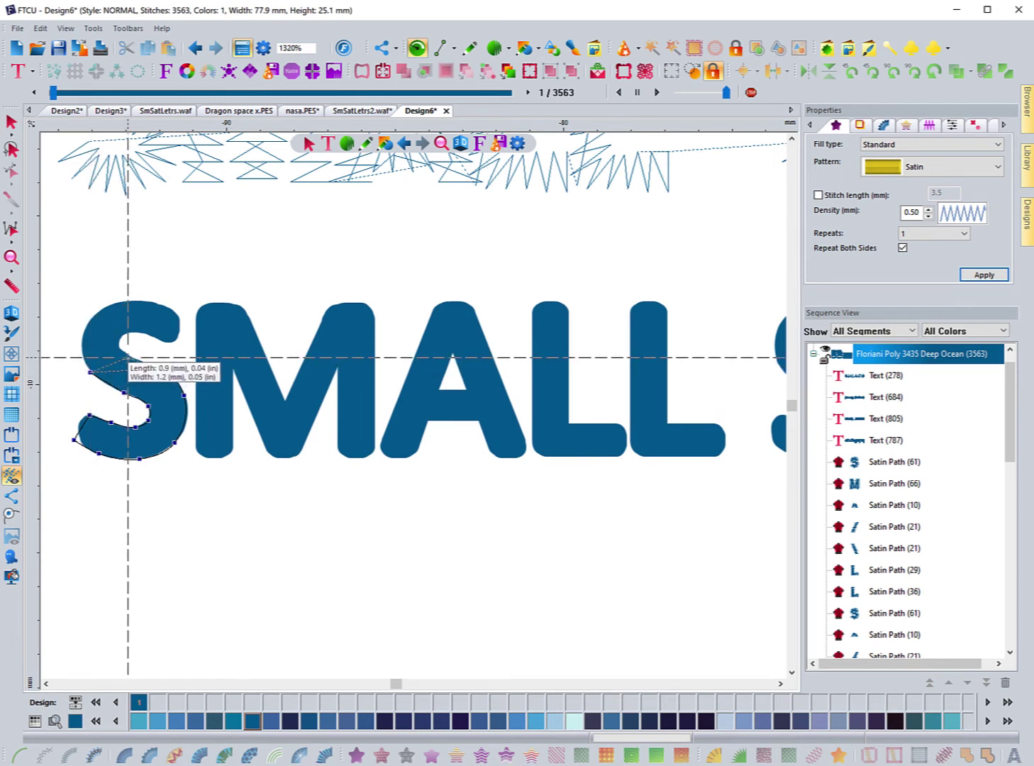
pyautogui.click(82, 348)
pyautogui.click(119, 343)
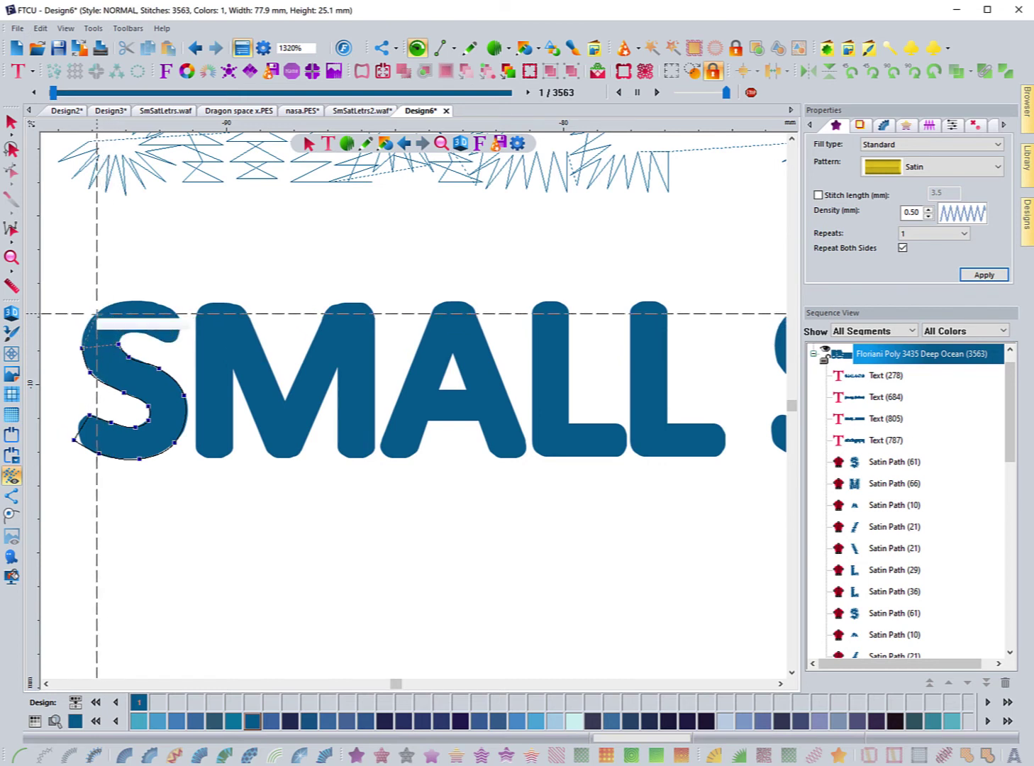
pyautogui.click(96, 311)
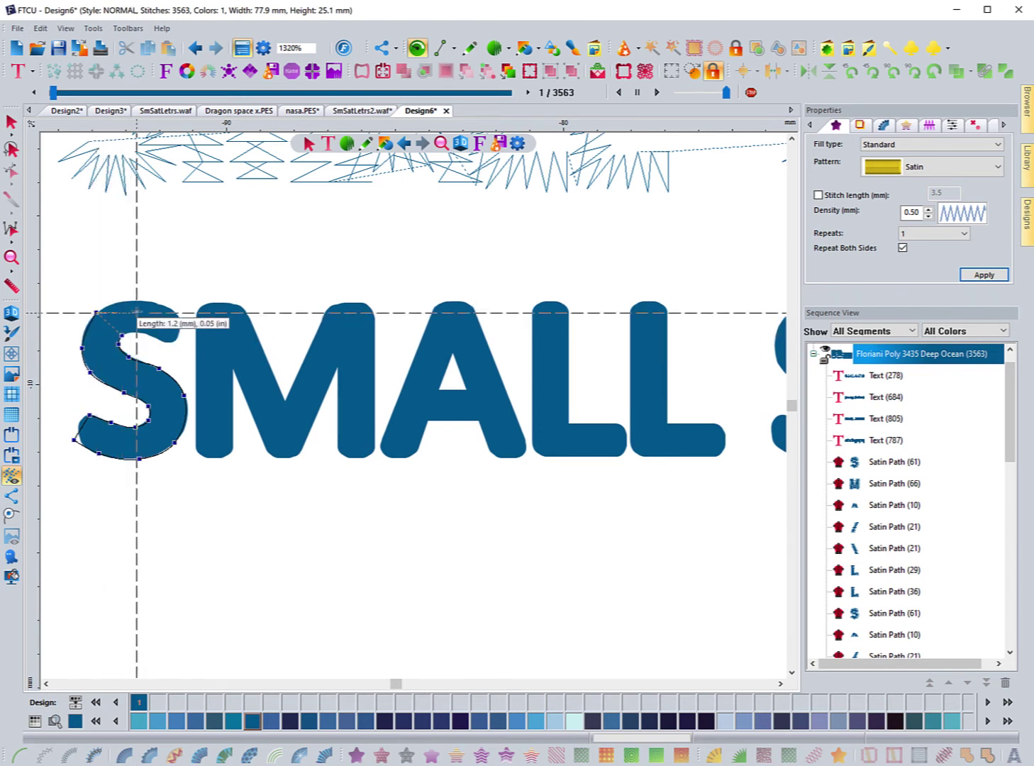
pyautogui.click(134, 300)
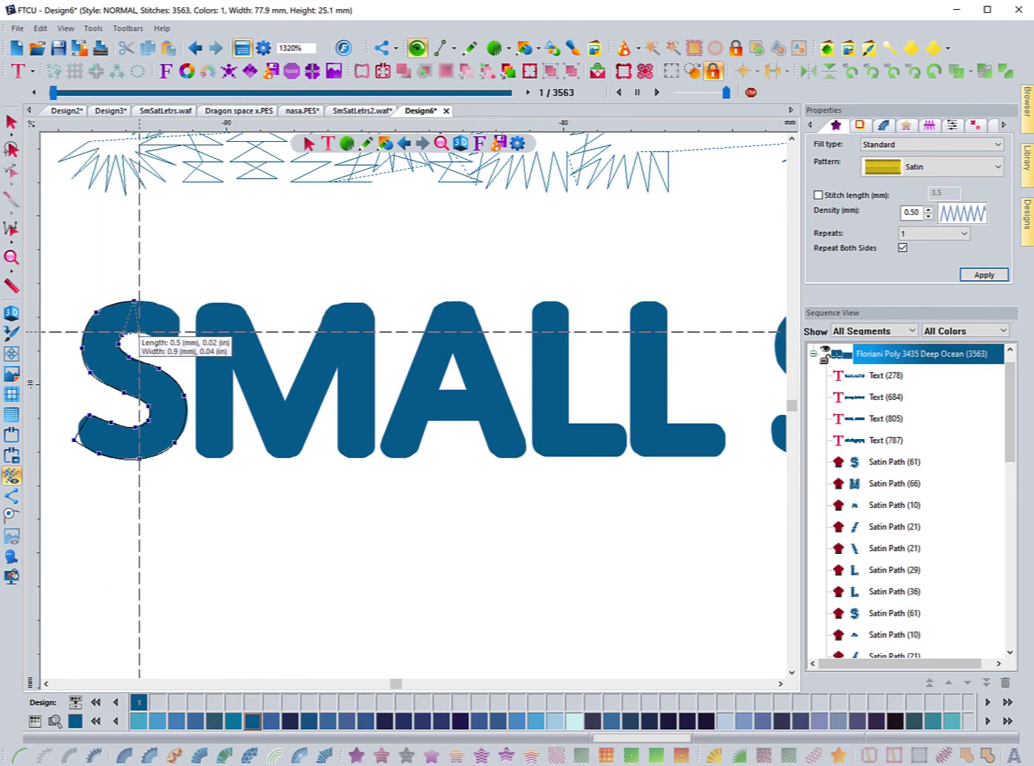
pyautogui.click(160, 305)
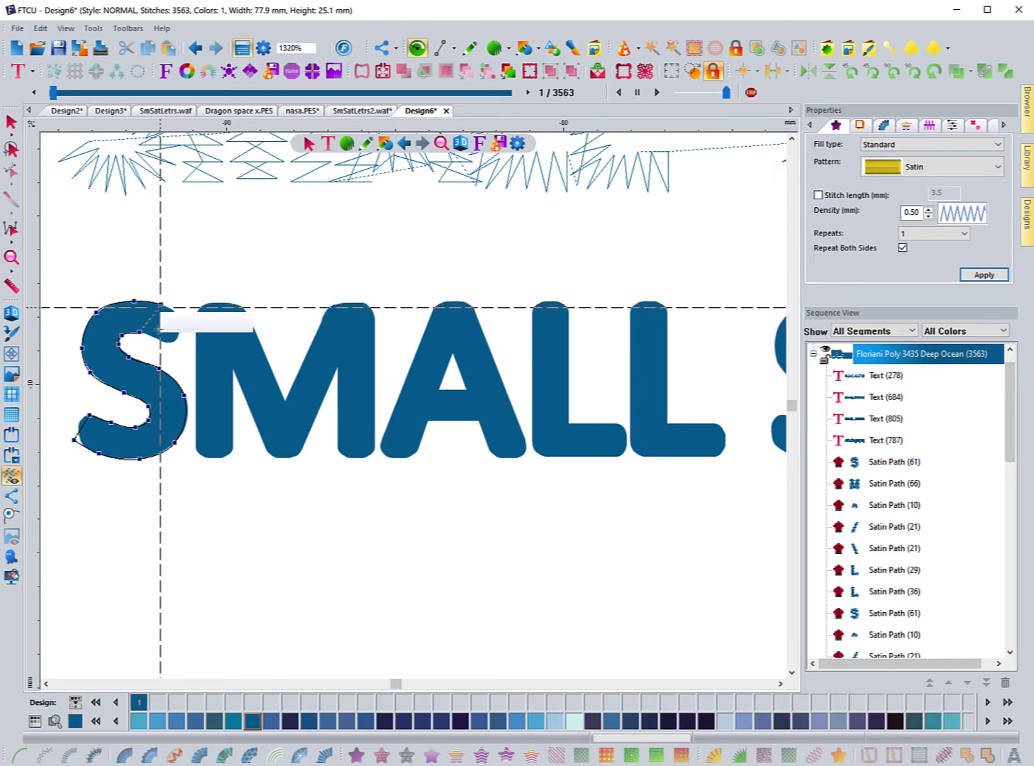
pyautogui.click(157, 338)
pyautogui.moveTo(179, 314); pyautogui.dragTo(175, 346)
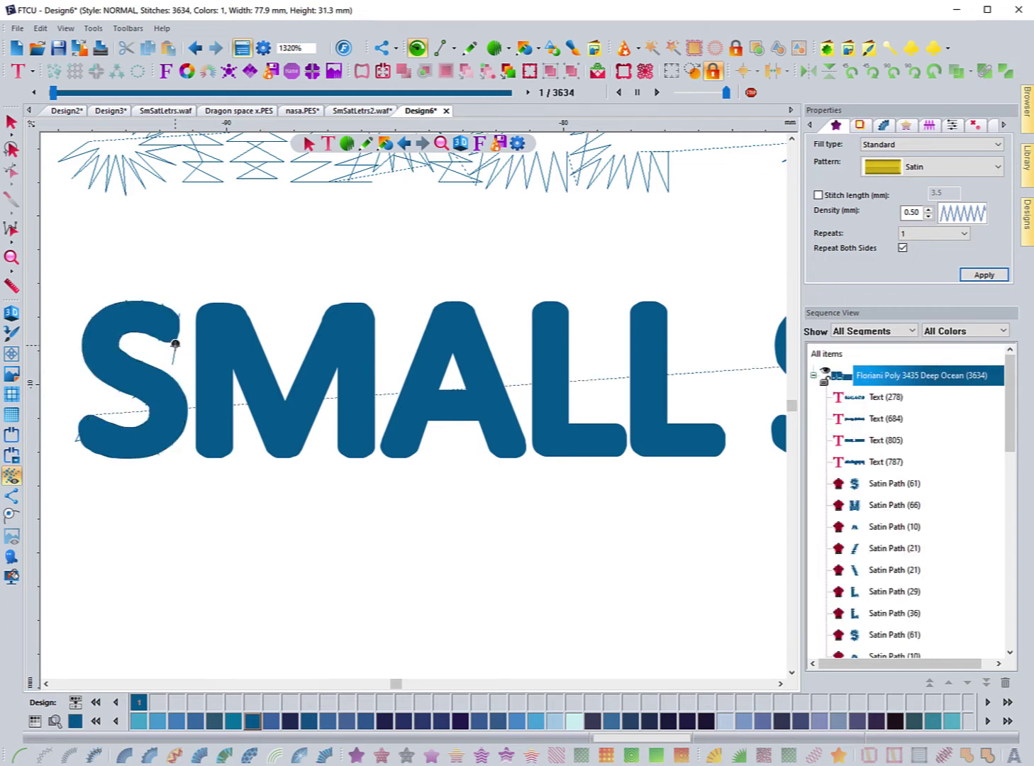
# Recolor all SMALL SATINS and abdegopq artwork letters to Floriani Poly 307 Rocket Blue and preview the new S satin in 3D.
pyautogui.click(11, 123)
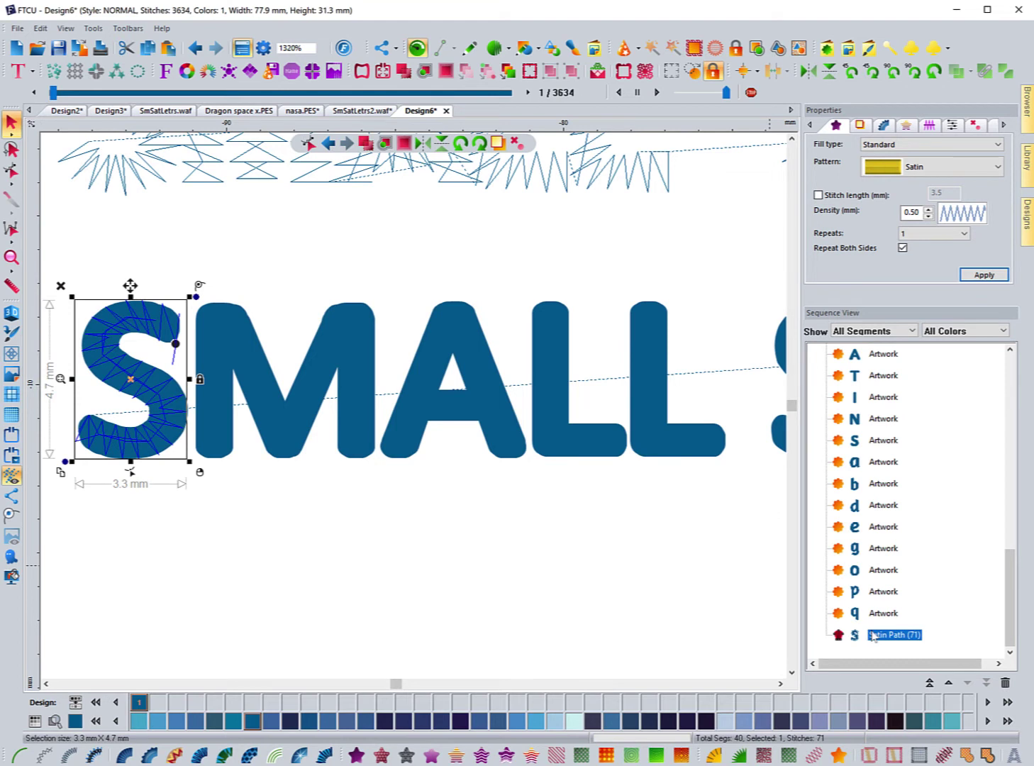
pyautogui.scroll(3, 874, 636)
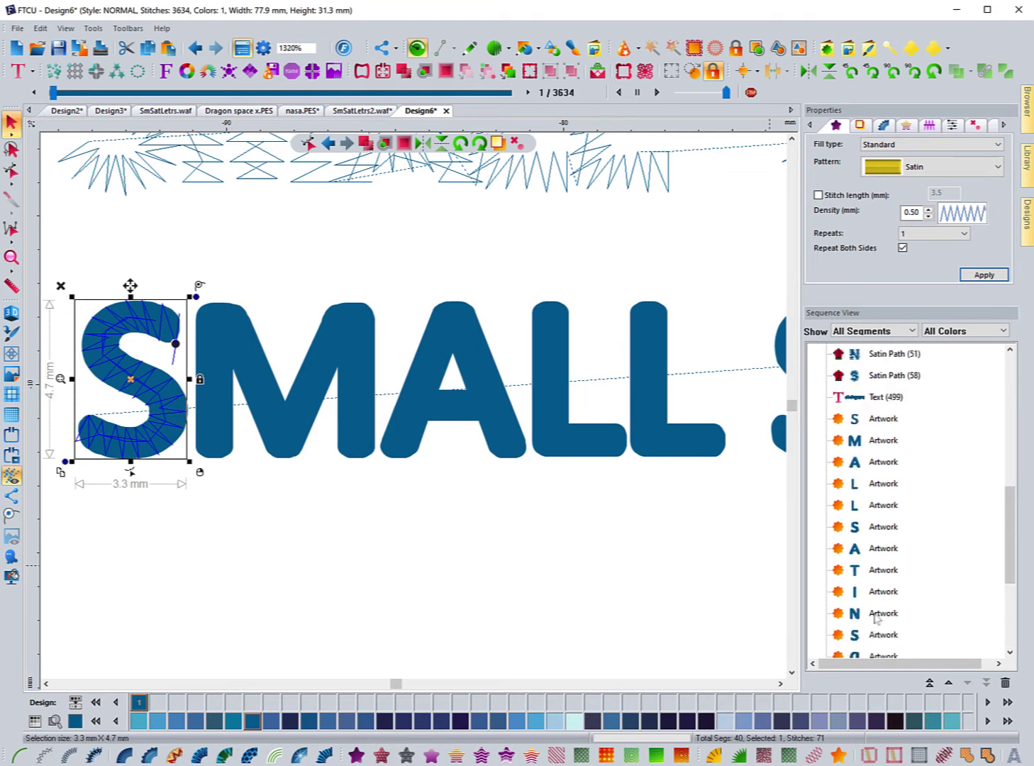
pyautogui.click(883, 422)
pyautogui.scroll(-3, 885, 560)
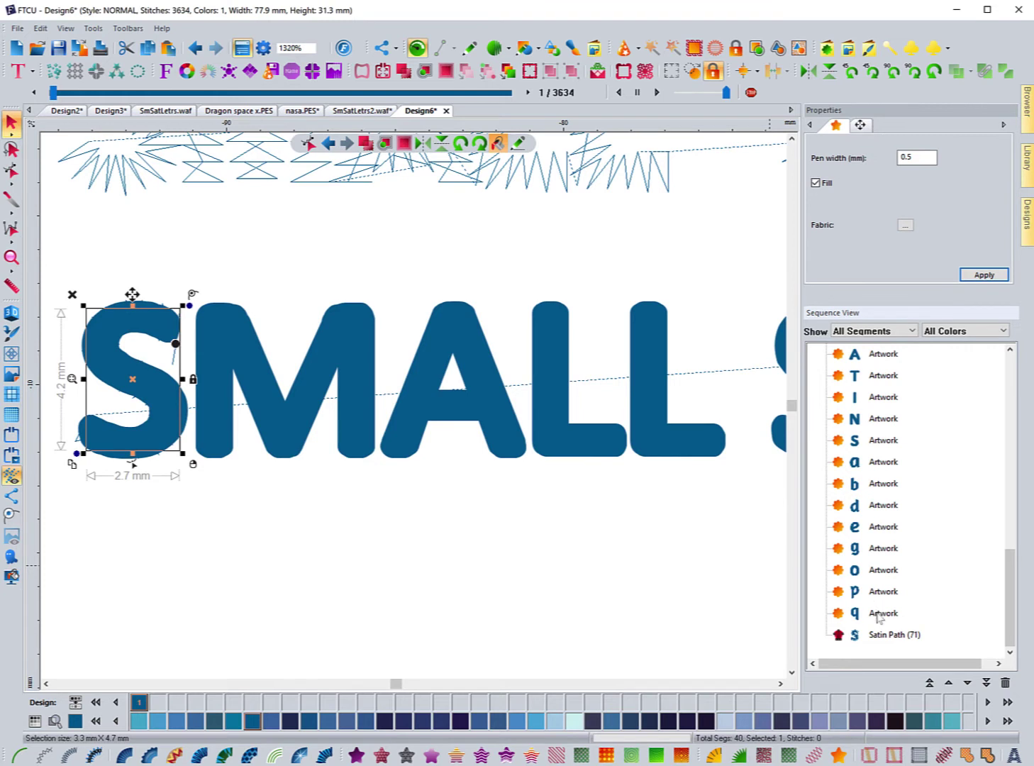
pyautogui.keyDown('shift'); pyautogui.click(880, 612); pyautogui.keyUp('shift')
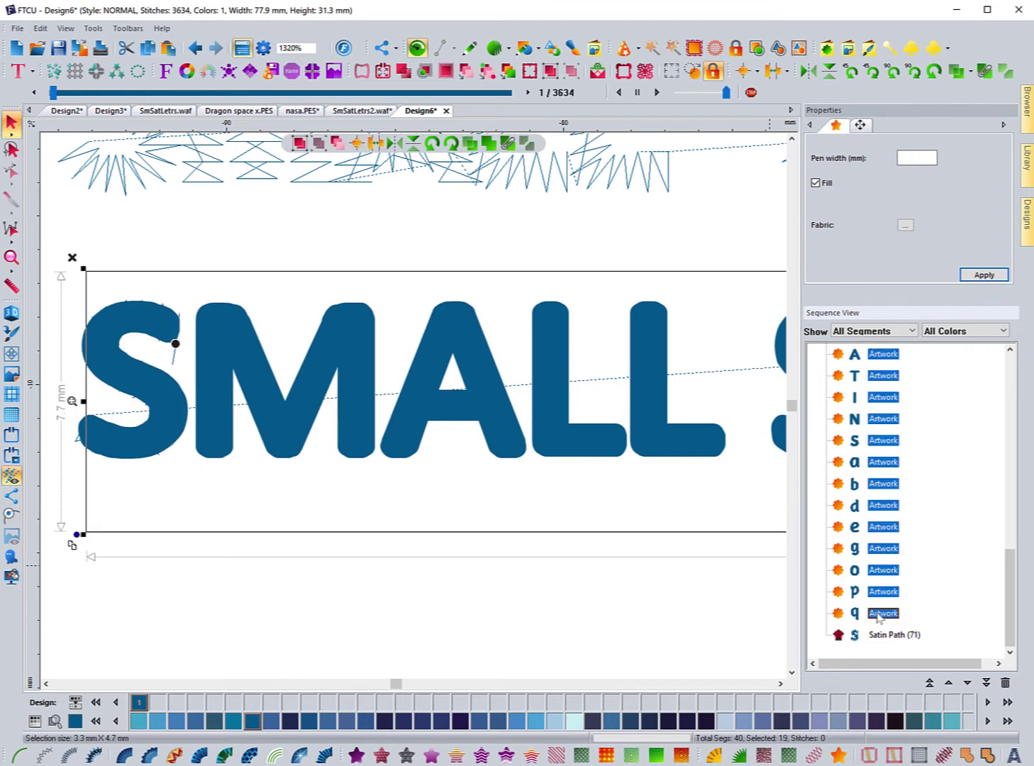
pyautogui.click(290, 720)
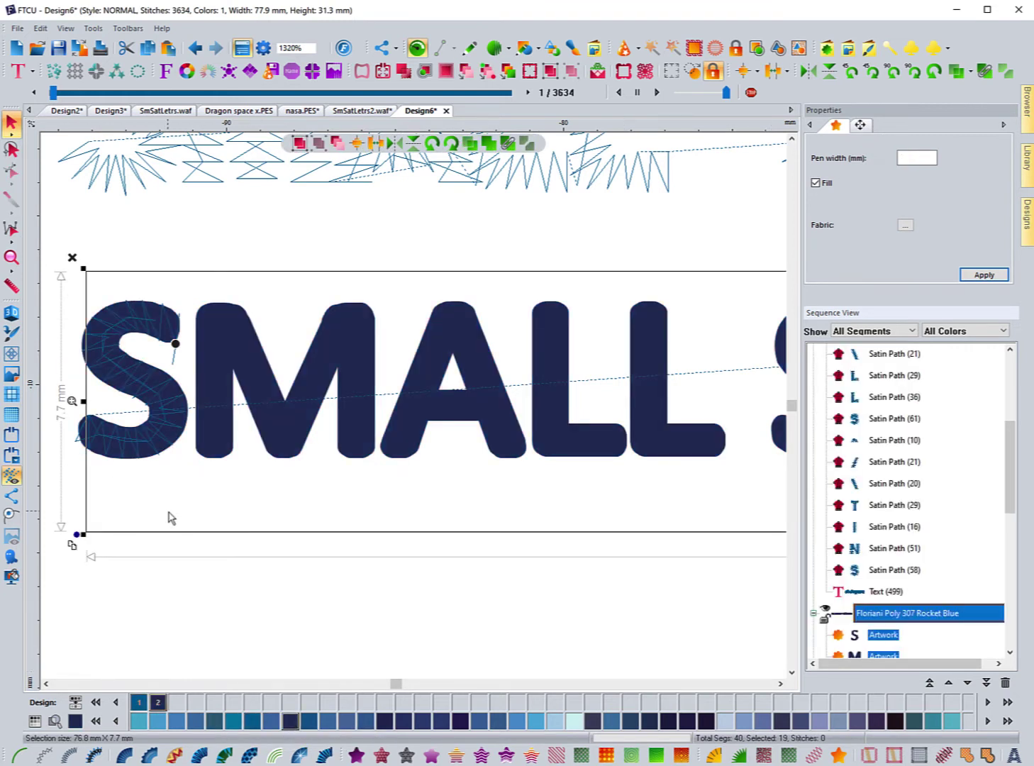
pyautogui.click(815, 614)
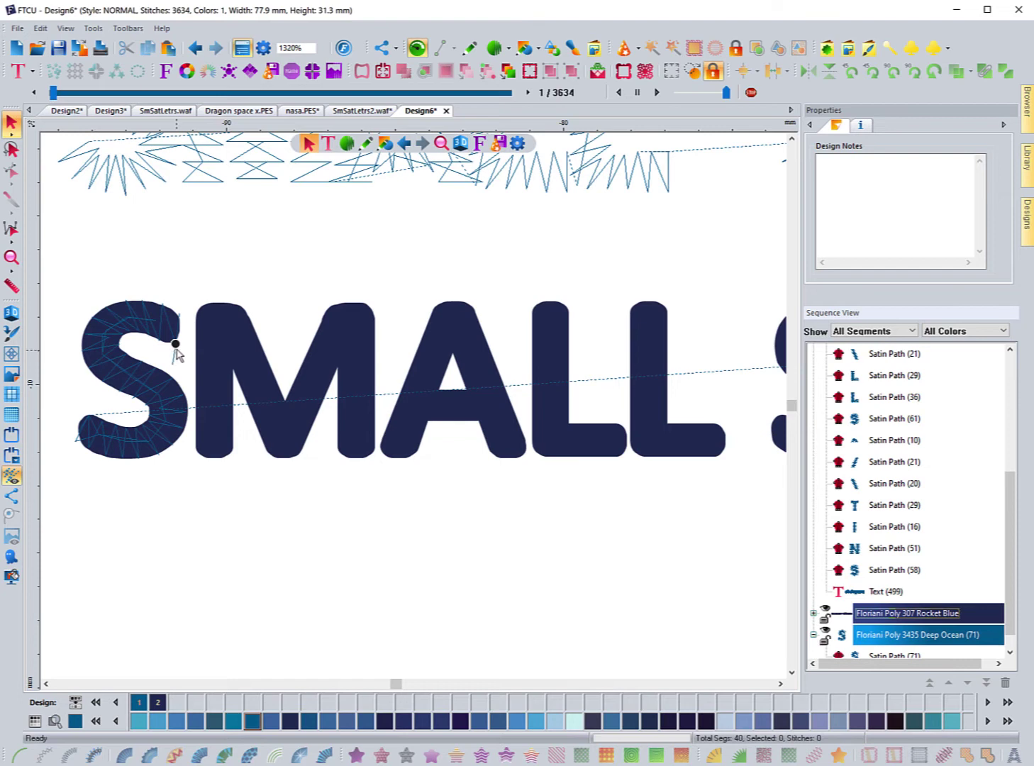
pyautogui.click(11, 313)
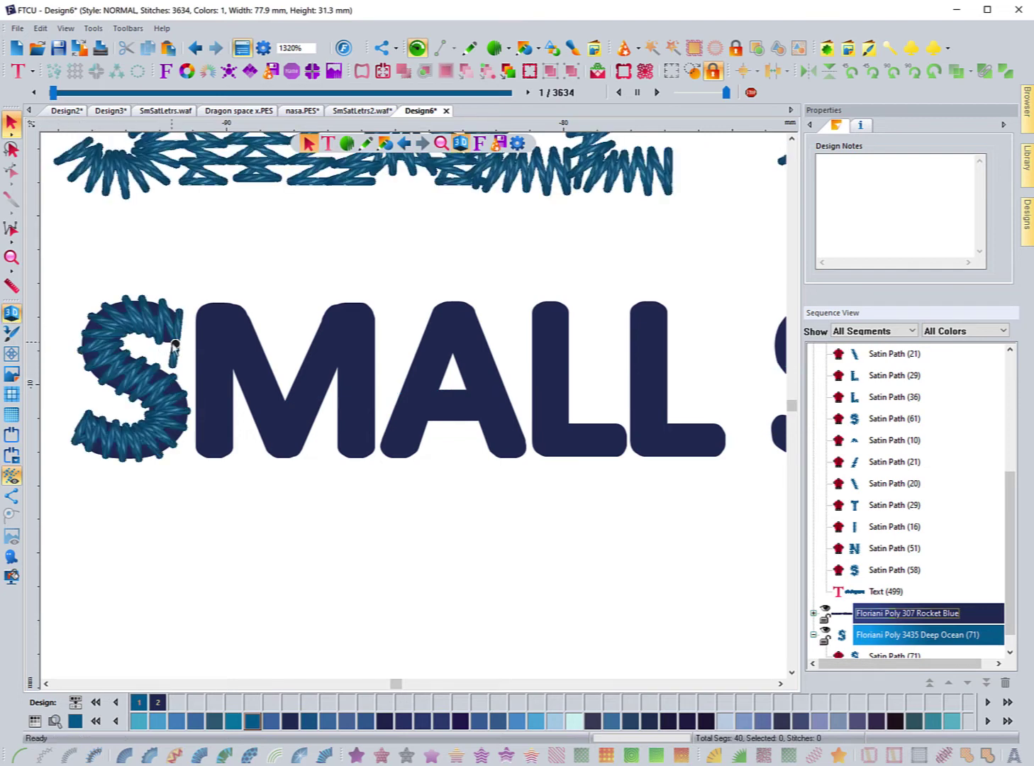
pyautogui.click(11, 312)
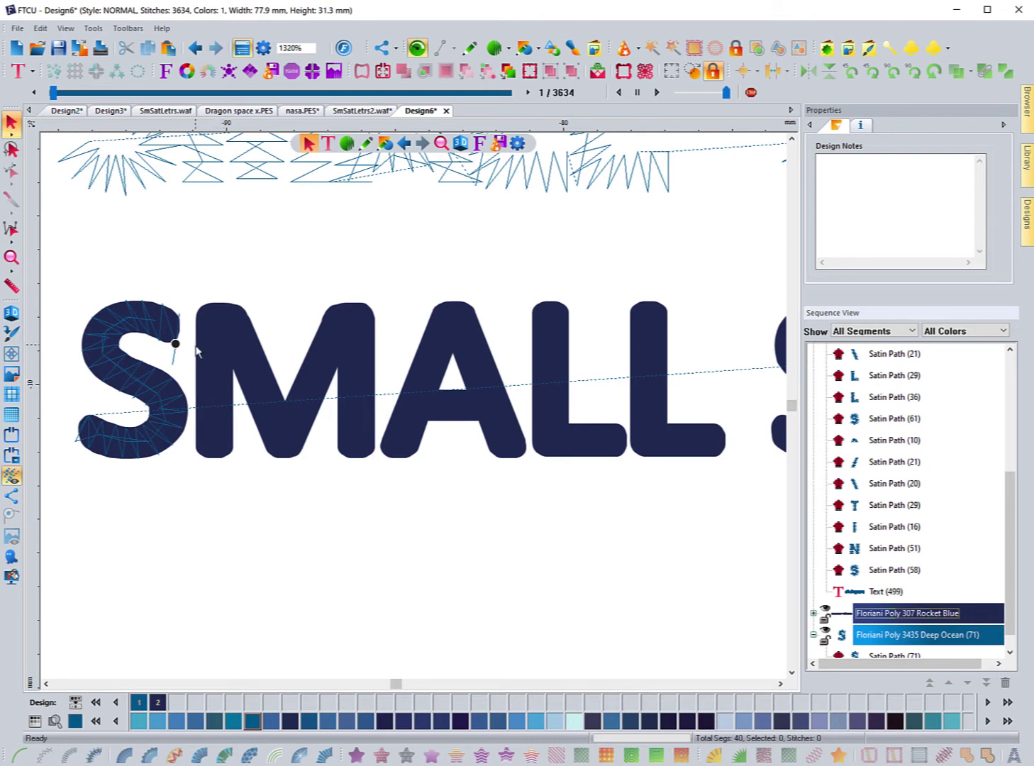
# Add manual travel stitches from the upper part of the M's left stem down to its base.
pyautogui.click(346, 147)
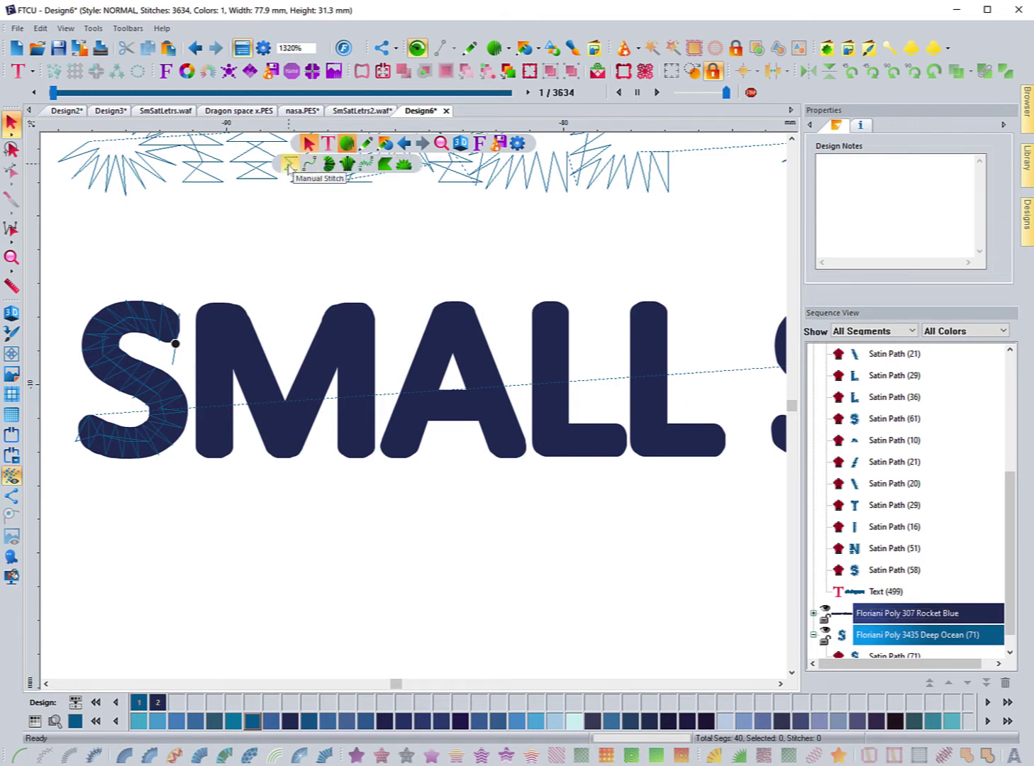
pyautogui.click(290, 167)
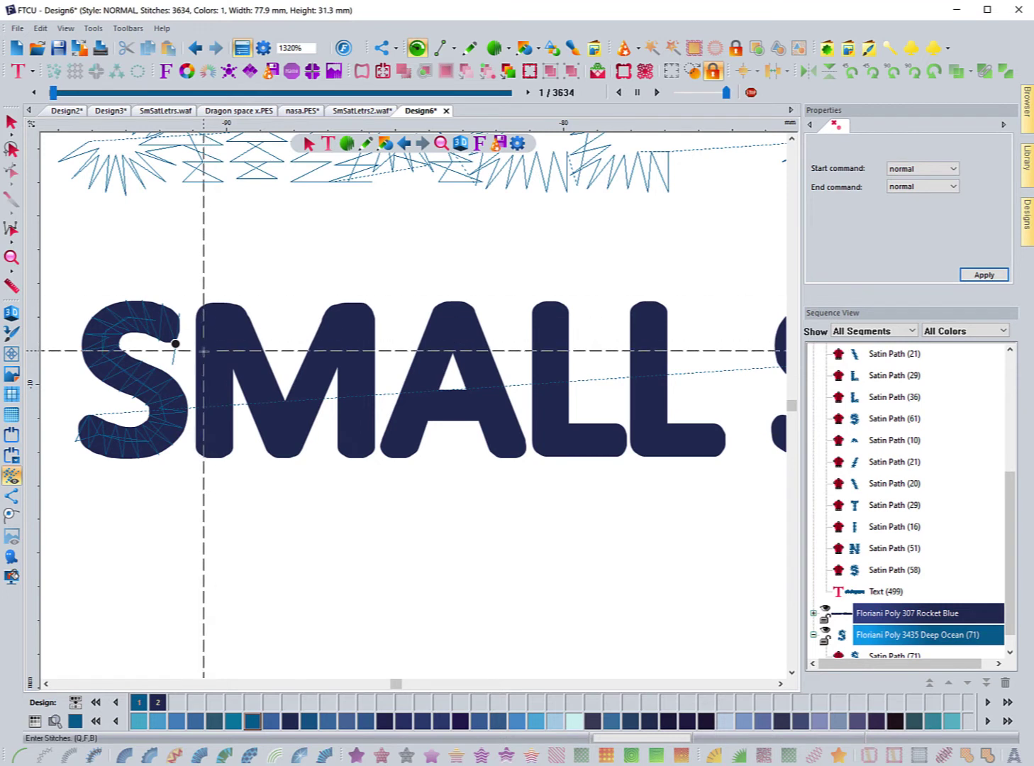
pyautogui.click(203, 342)
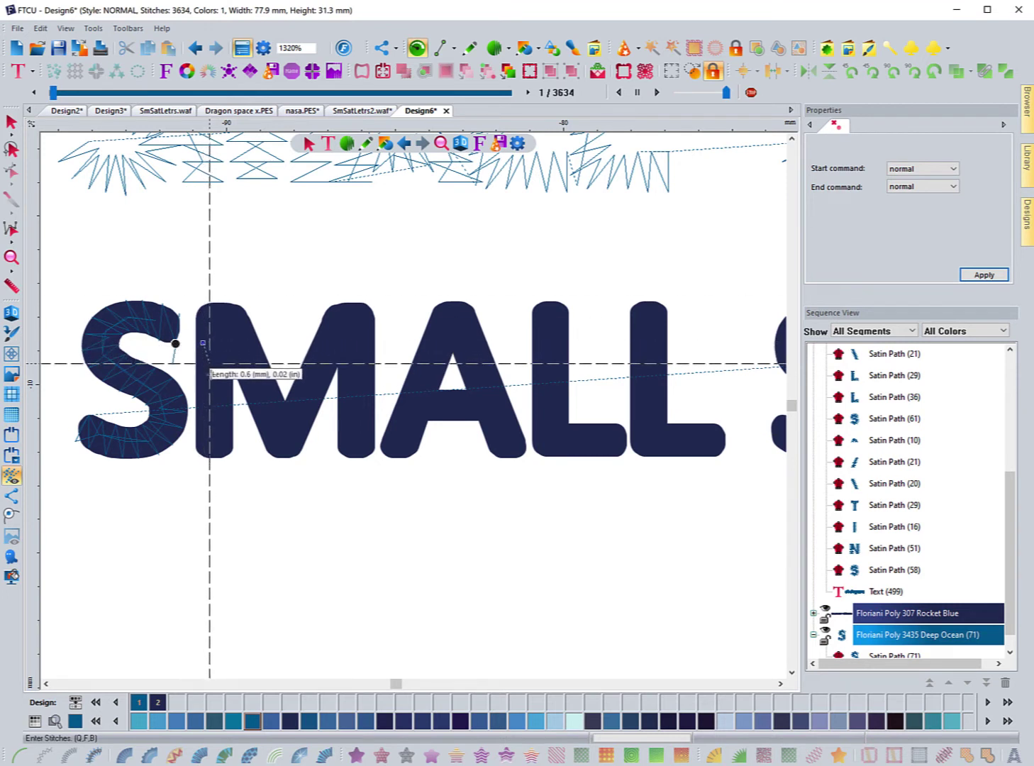
pyautogui.click(213, 377)
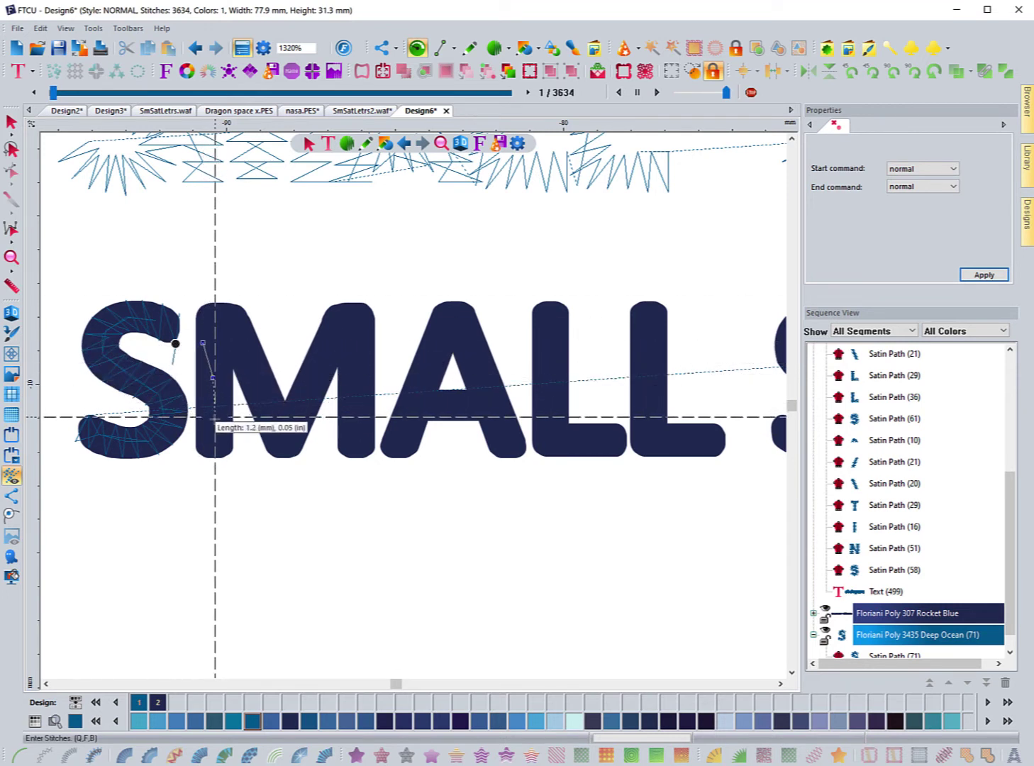
pyautogui.click(215, 420)
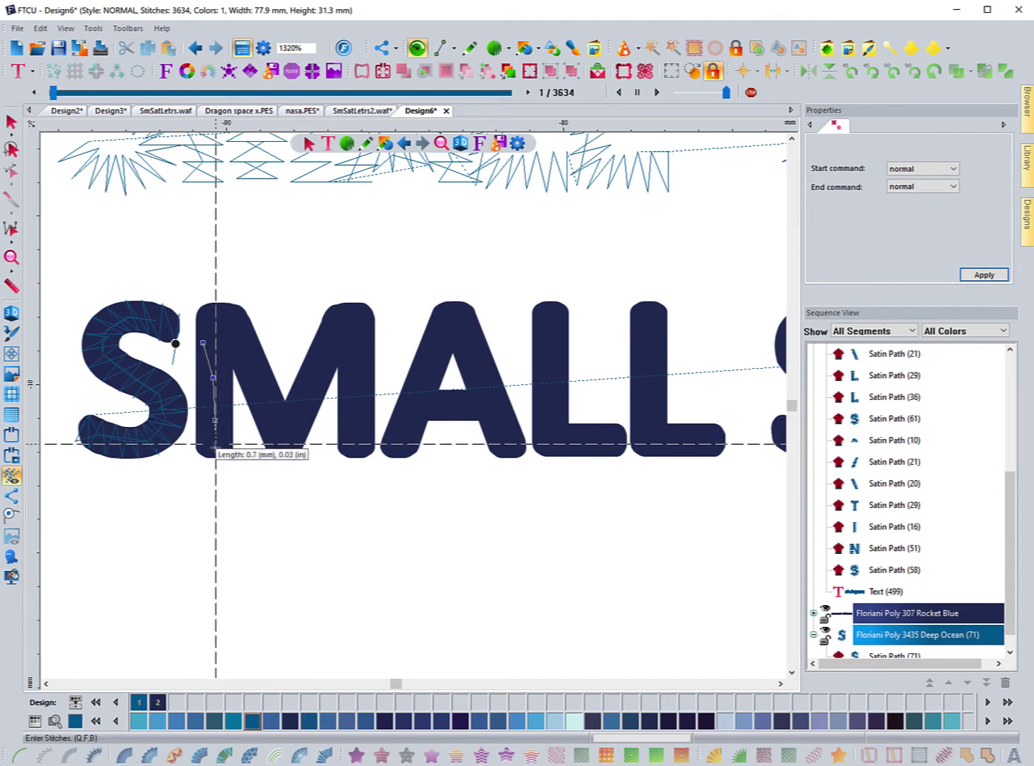
pyautogui.doubleClick(215, 450)
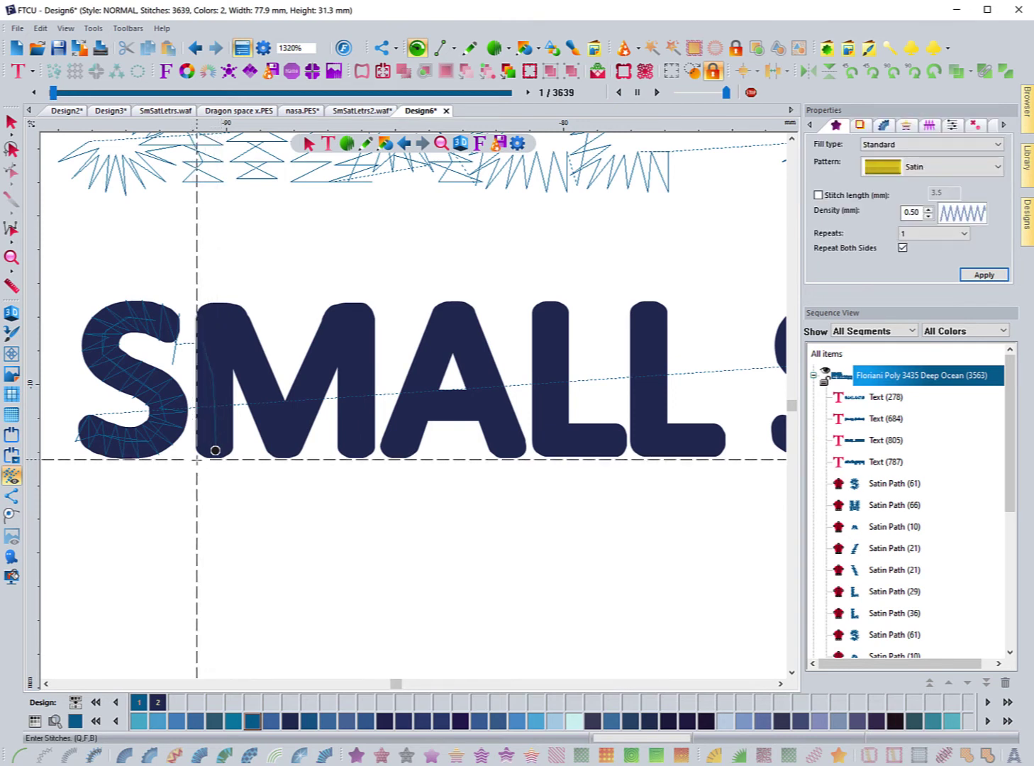
# Digitize a satin path about 4.6 mm long and 1.1 mm wide up the M's left stem.
pyautogui.click(196, 458)
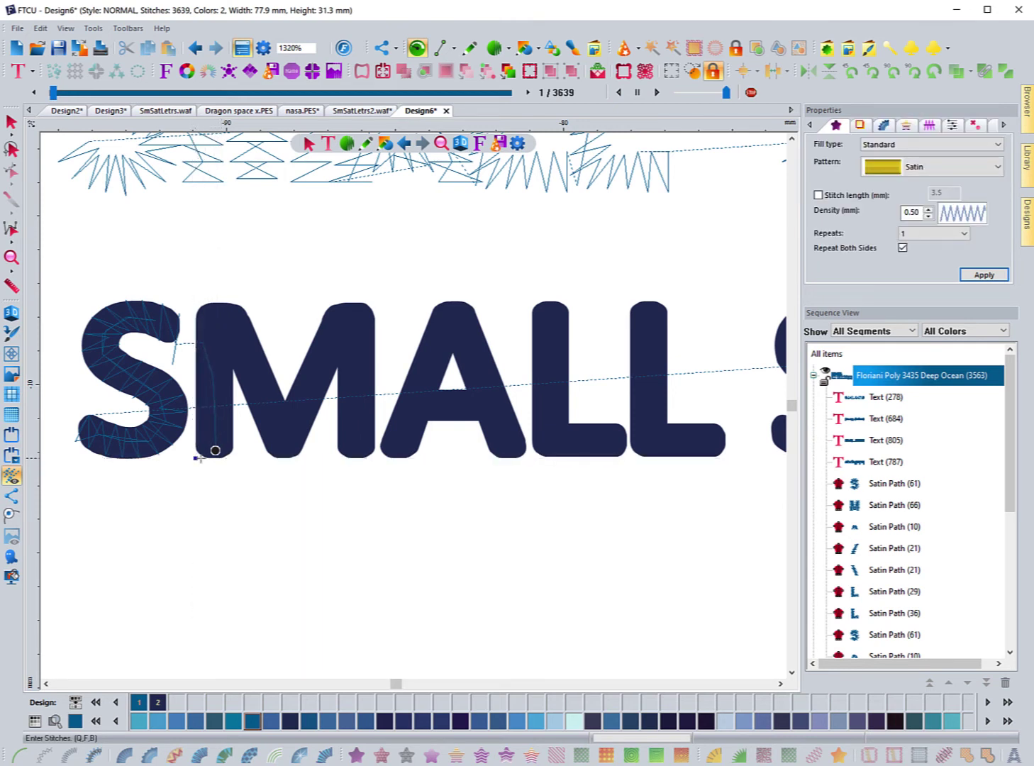
pyautogui.click(234, 459)
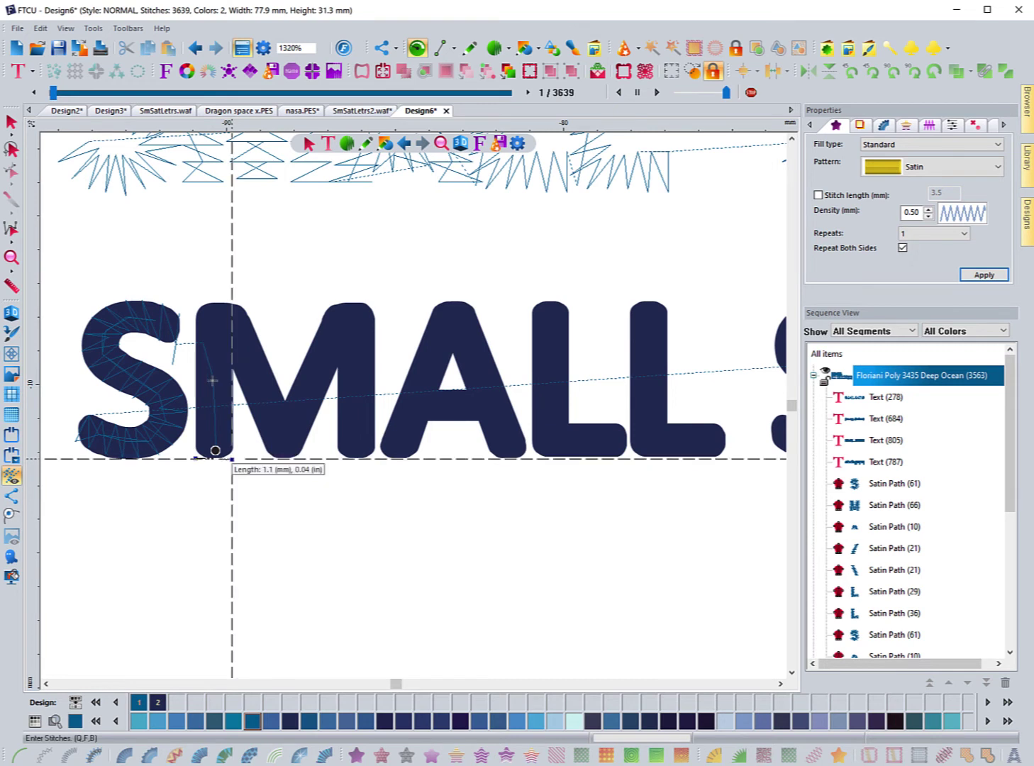
pyautogui.click(196, 303)
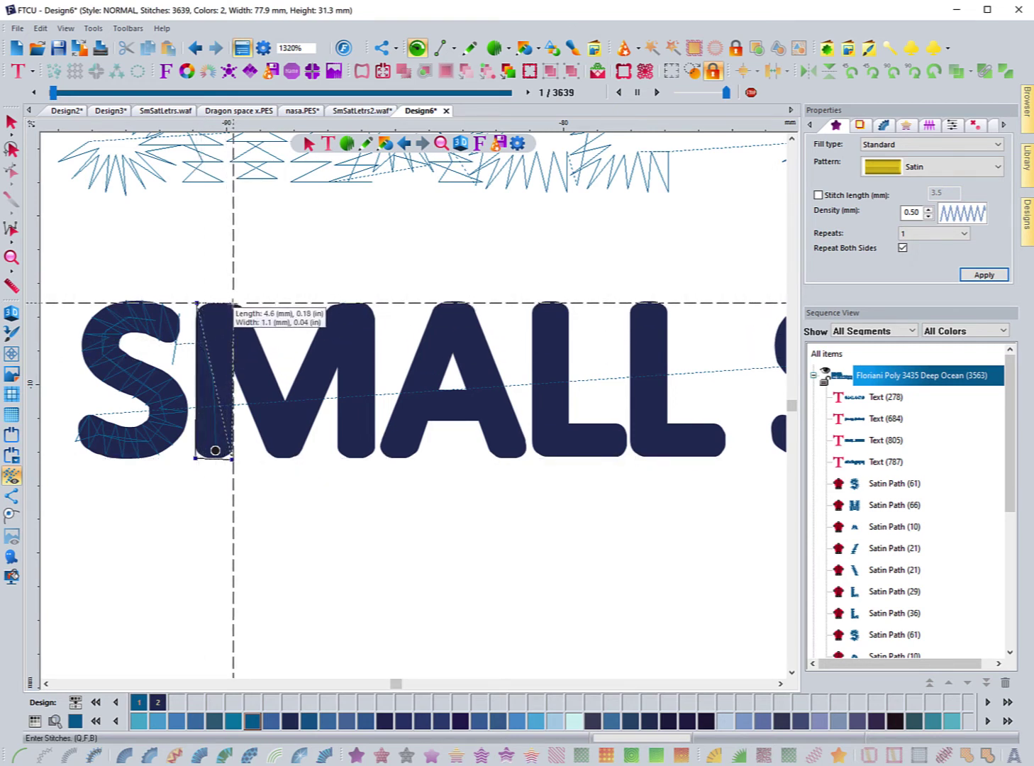
pyautogui.click(233, 303)
pyautogui.press('Return')
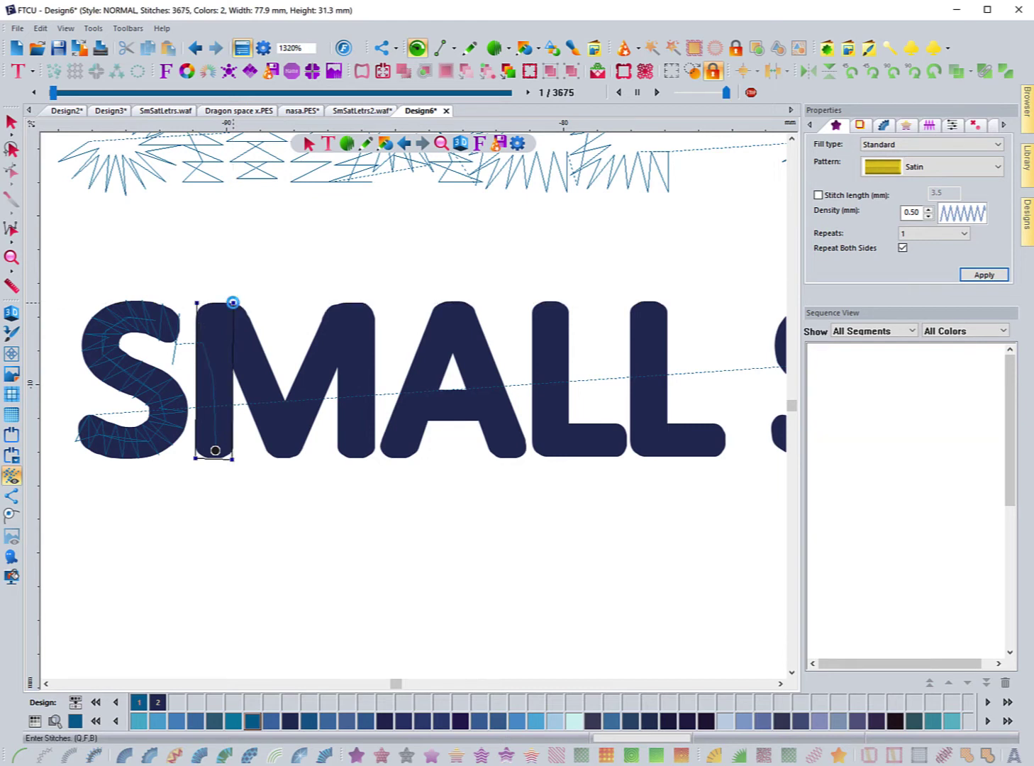
# Digitize satin paths down the M's left diagonal, about 5.0 mm long and 1.1 mm wide, and up its right diagonal, about 1.1 mm wide.
pyautogui.click(234, 303)
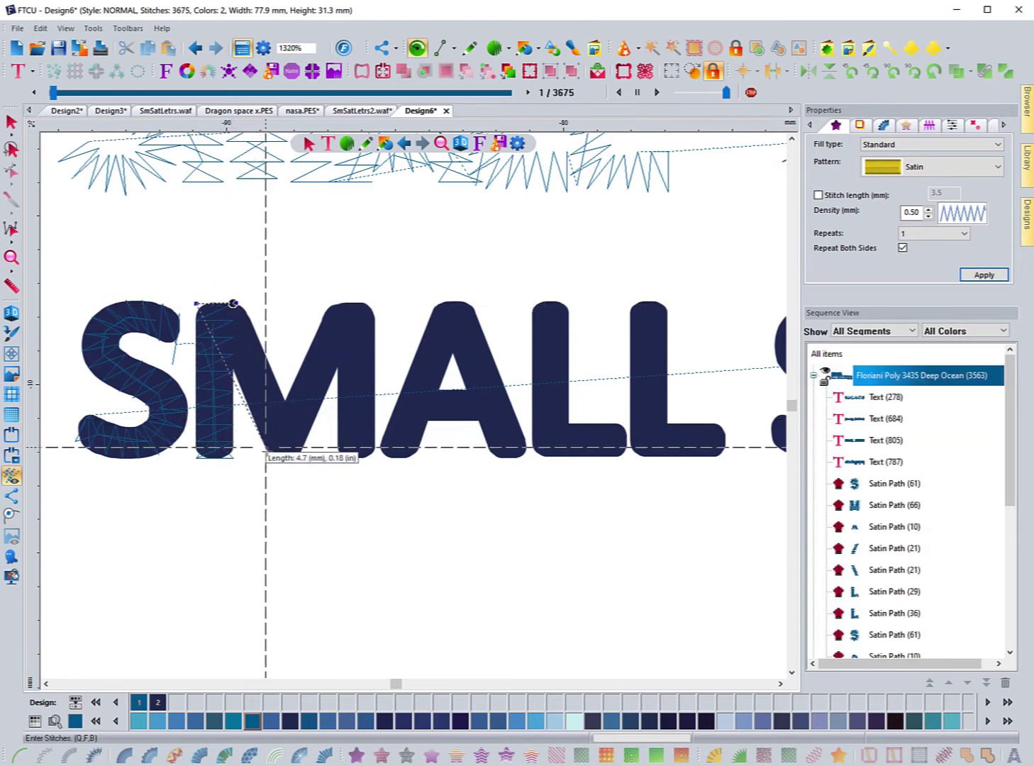
pyautogui.click(267, 457)
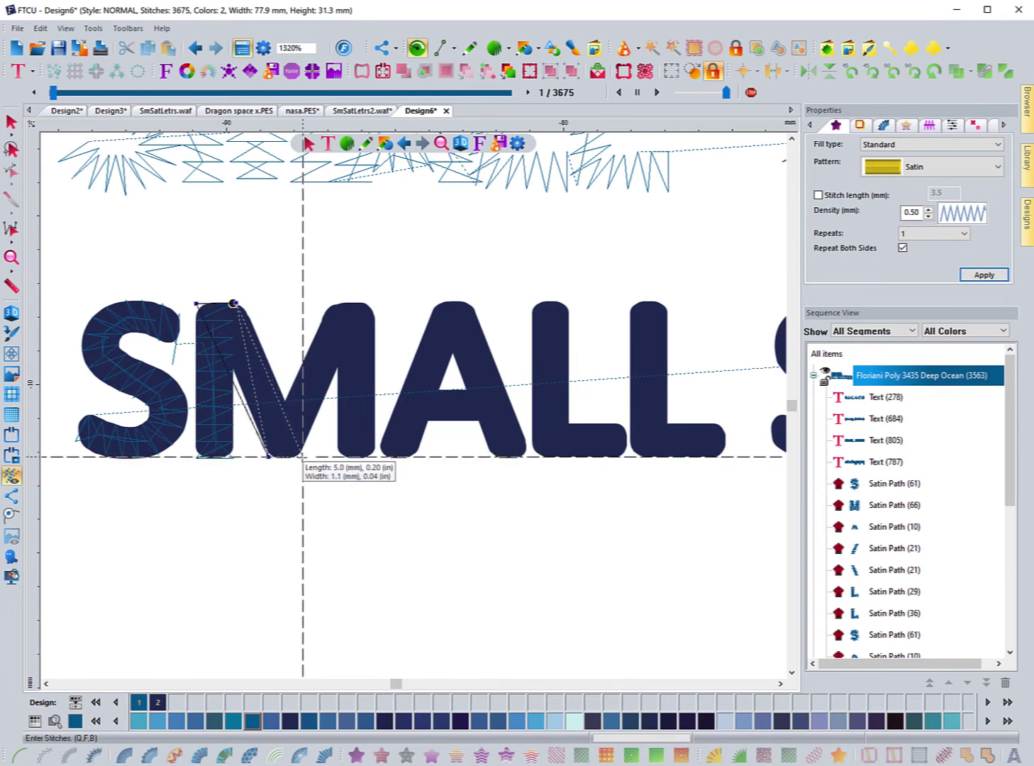
pyautogui.click(302, 457)
pyautogui.rightClick(302, 457)
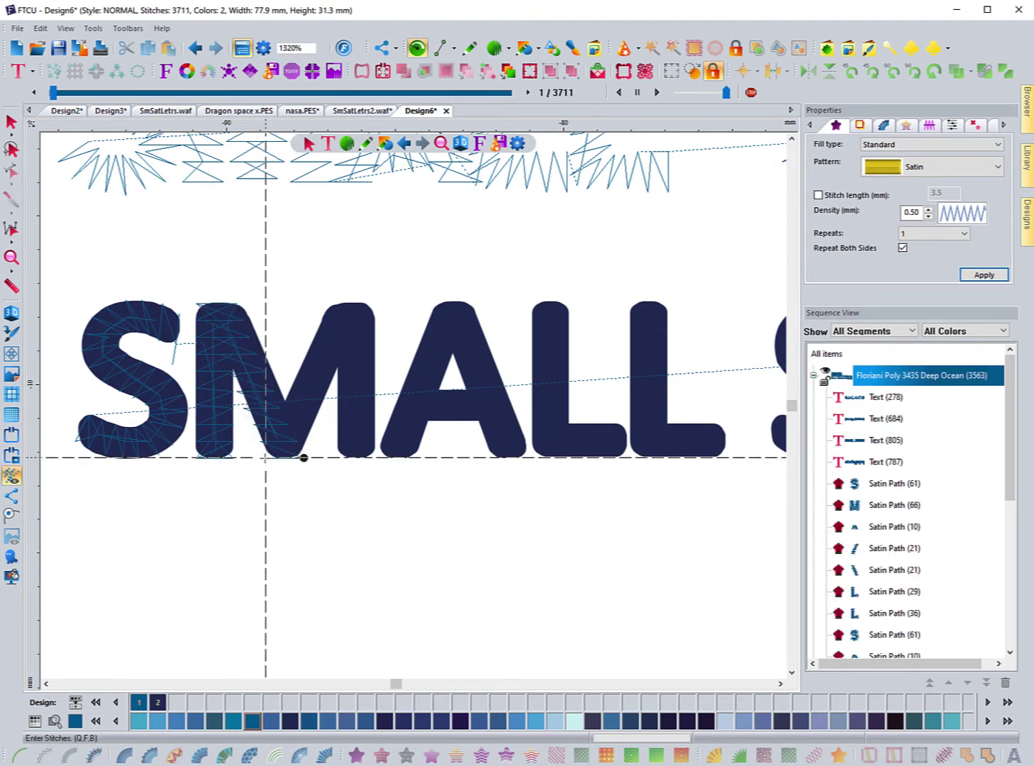
pyautogui.click(303, 458)
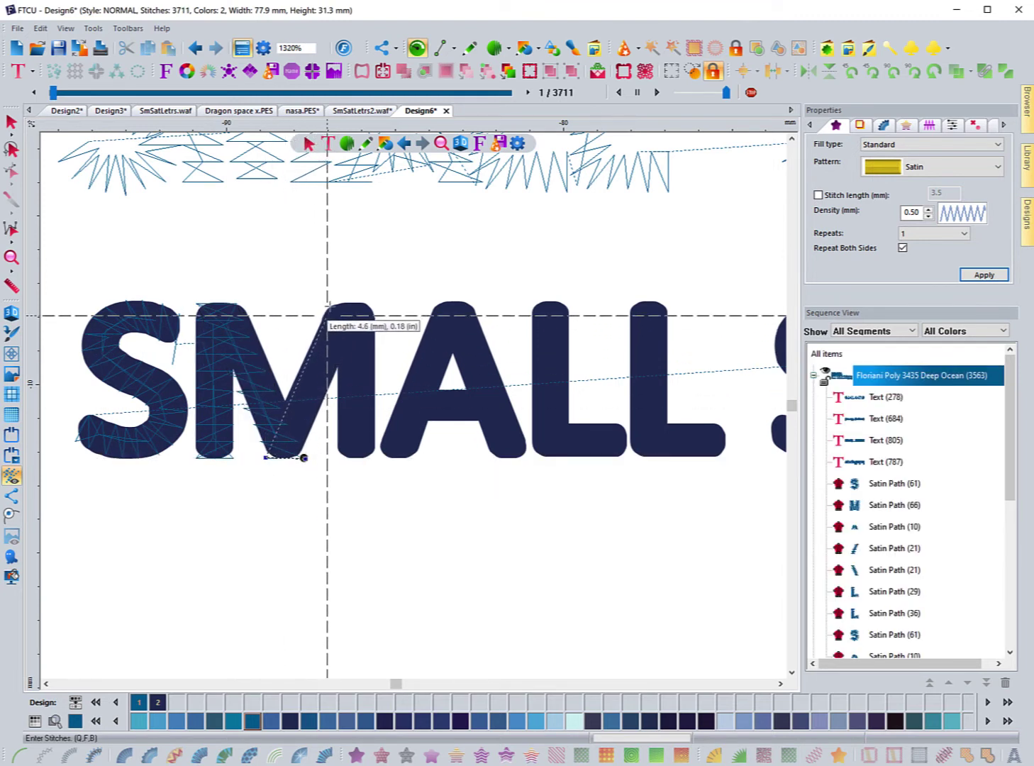
pyautogui.click(334, 304)
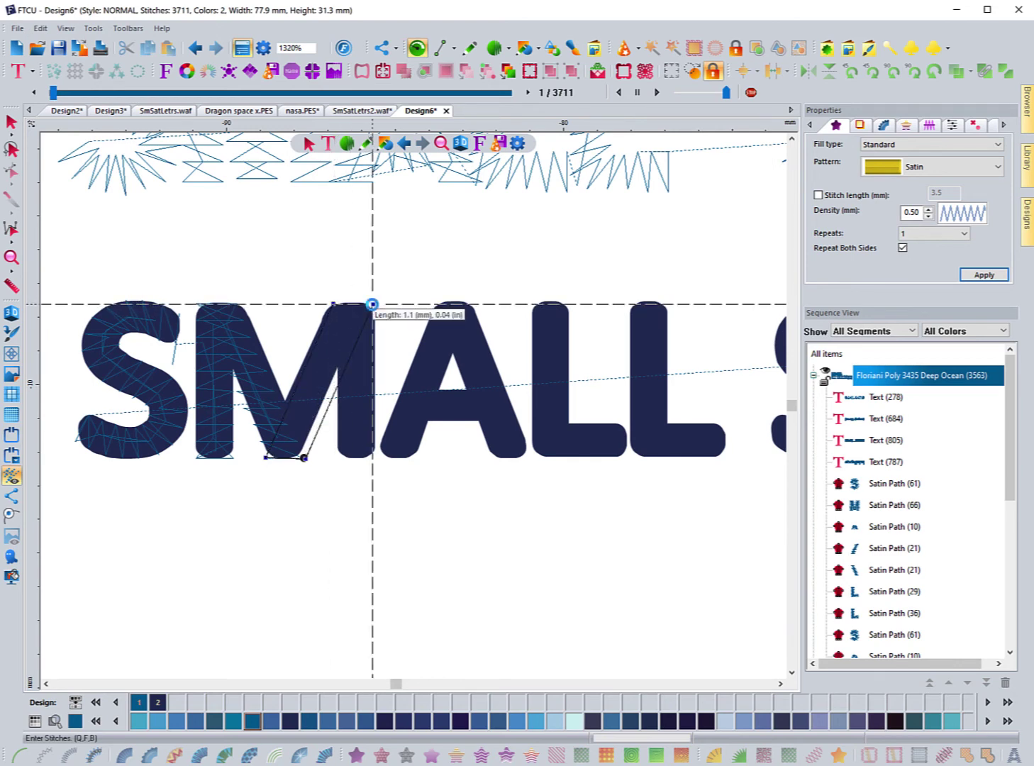
pyautogui.click(372, 304)
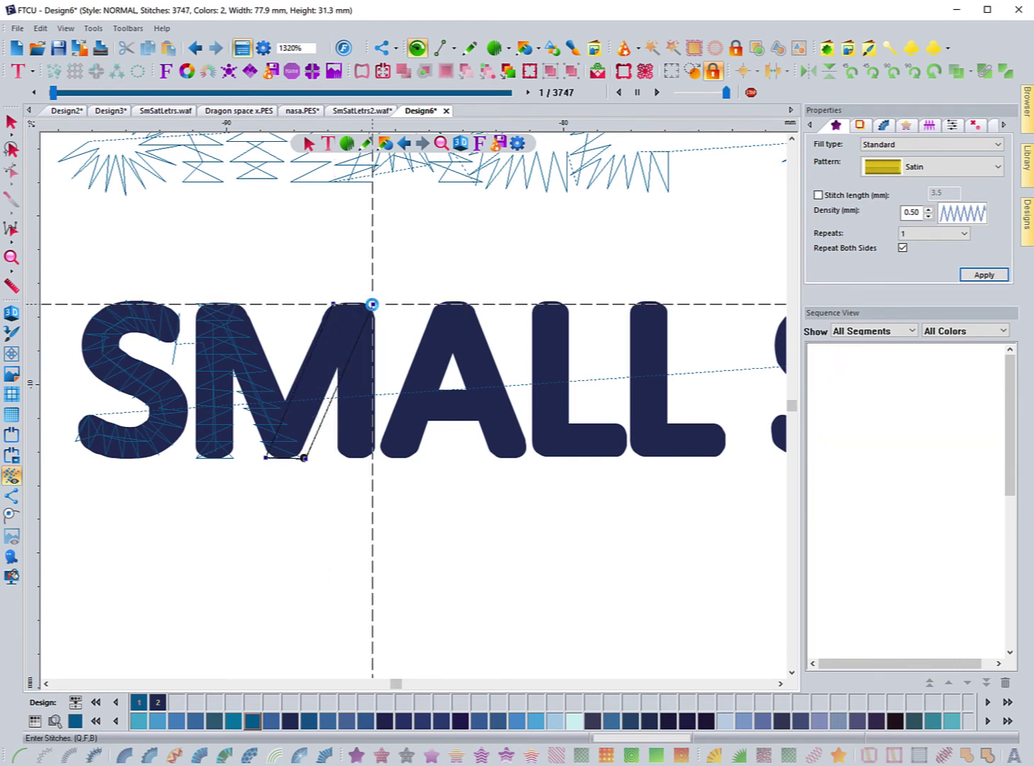
# Digitize a satin path about 4.6 mm long and 1.1 mm wide down the M's right stem.
pyautogui.click(334, 303)
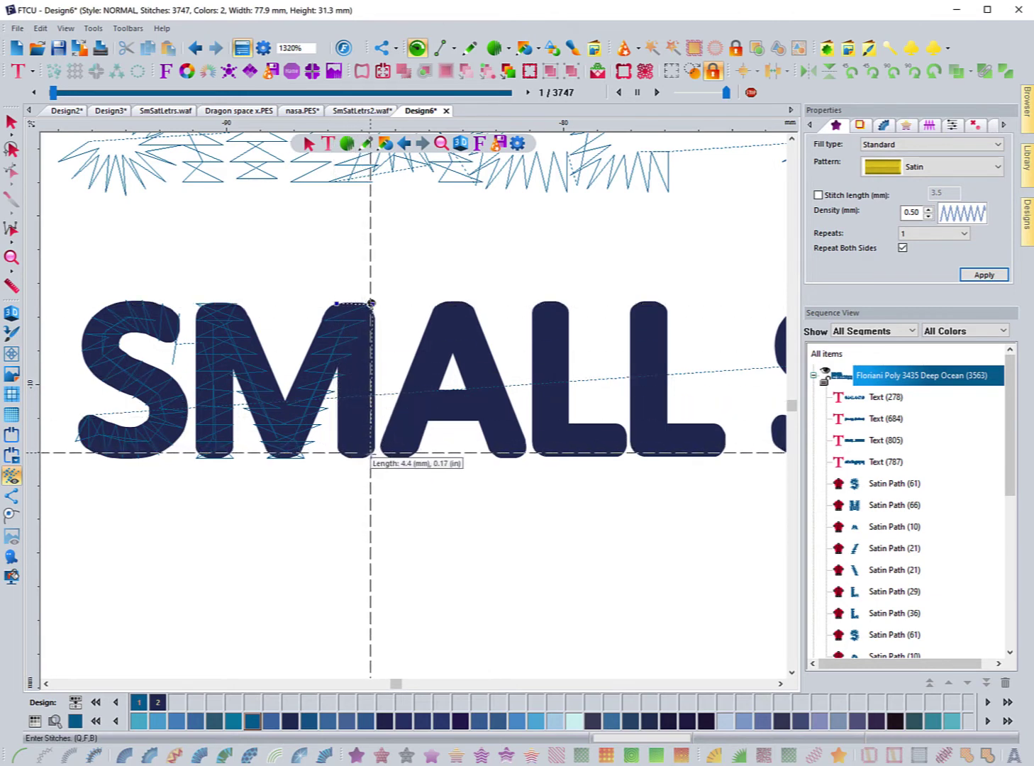
pyautogui.click(375, 455)
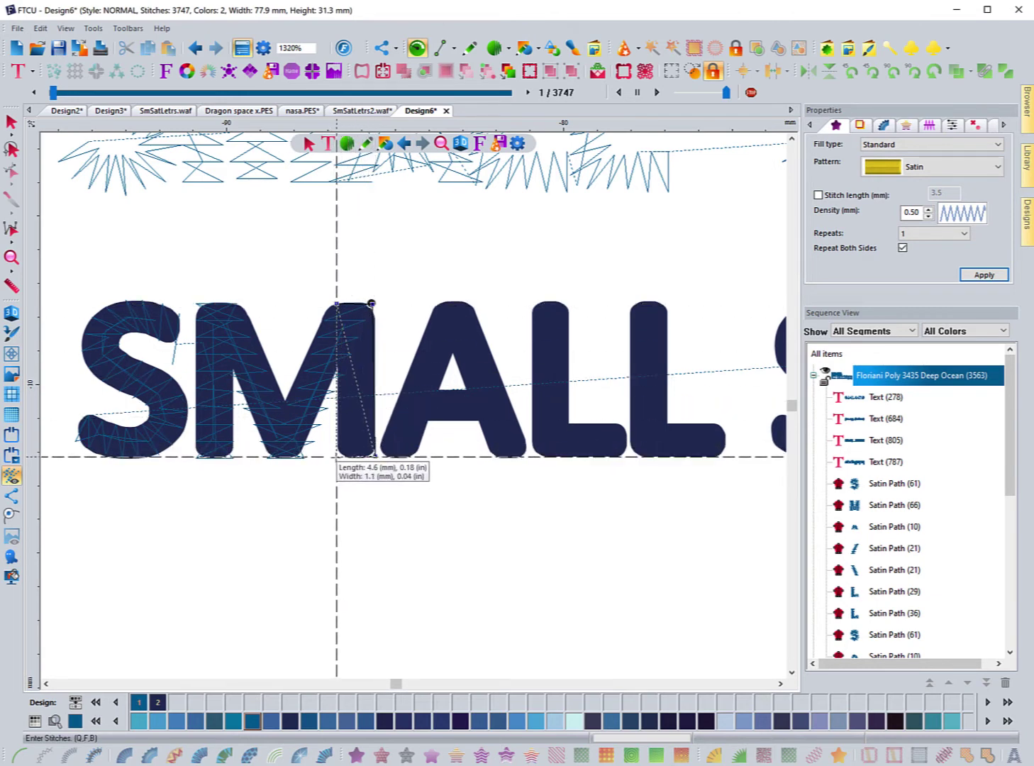
pyautogui.click(338, 456)
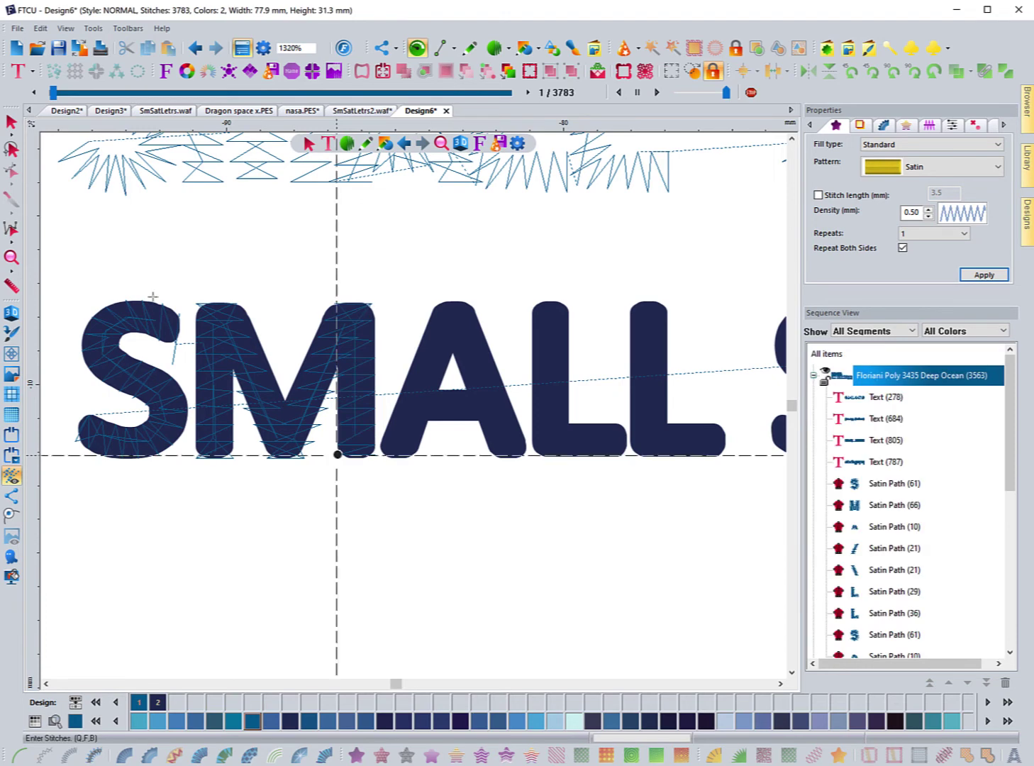
# Move the stitch exit point of the M's right stem satin to the stem's lower-right corner, nearest the A.
pyautogui.click(11, 122)
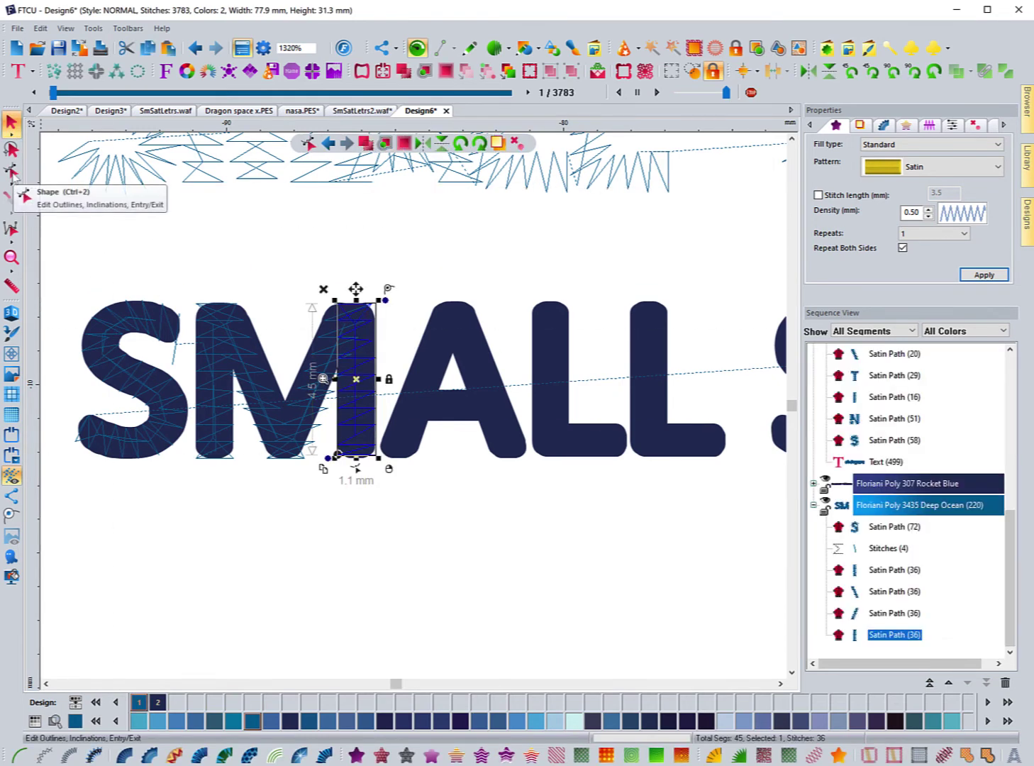
pyautogui.click(11, 171)
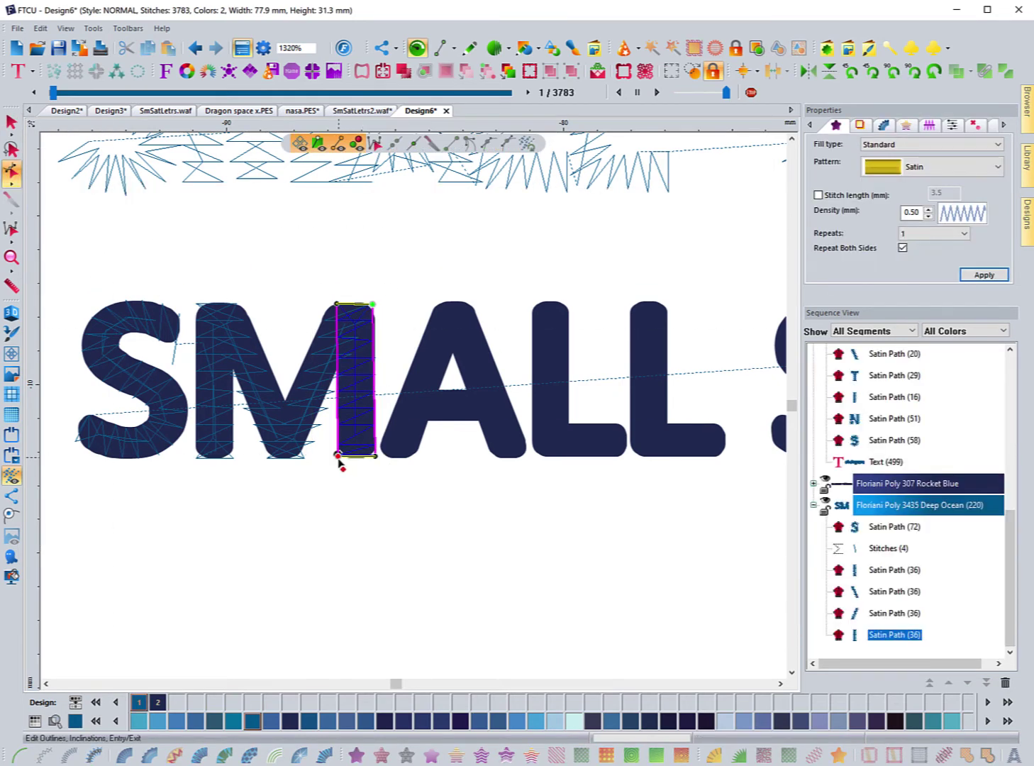
pyautogui.click(377, 458)
pyautogui.moveTo(363, 305); pyautogui.dragTo(337, 305)
pyautogui.click(10, 122)
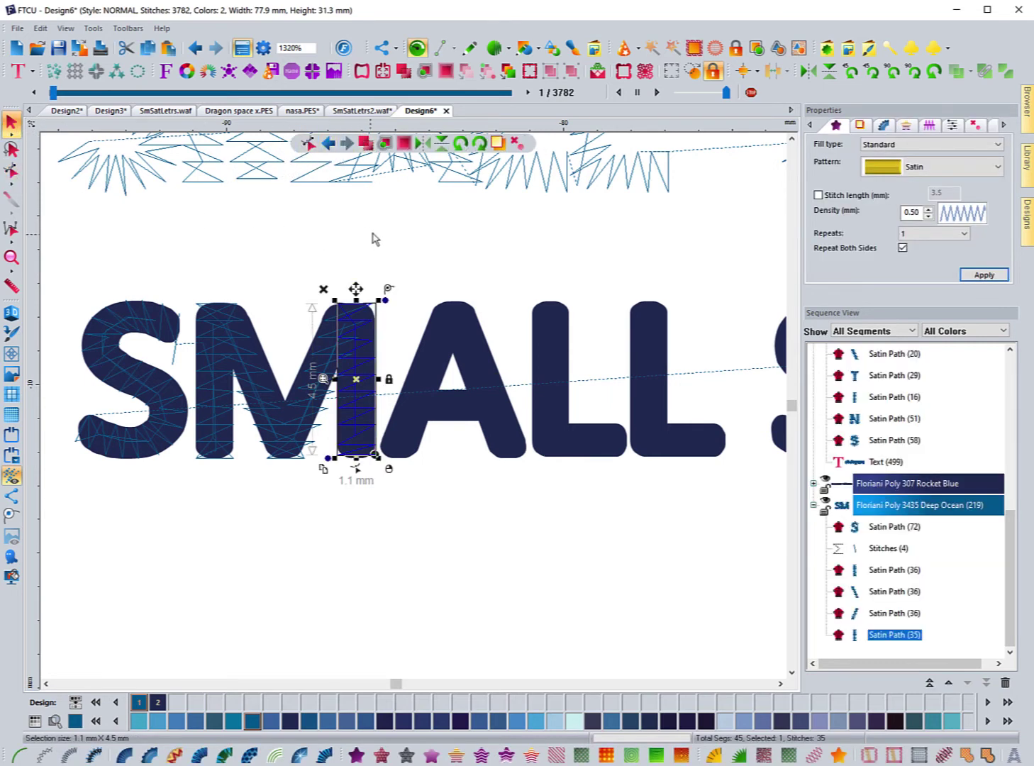
# Add manual travel stitches from the A's left foot up to its crossbar, across to the right leg and back to the foot.
pyautogui.click(496, 50)
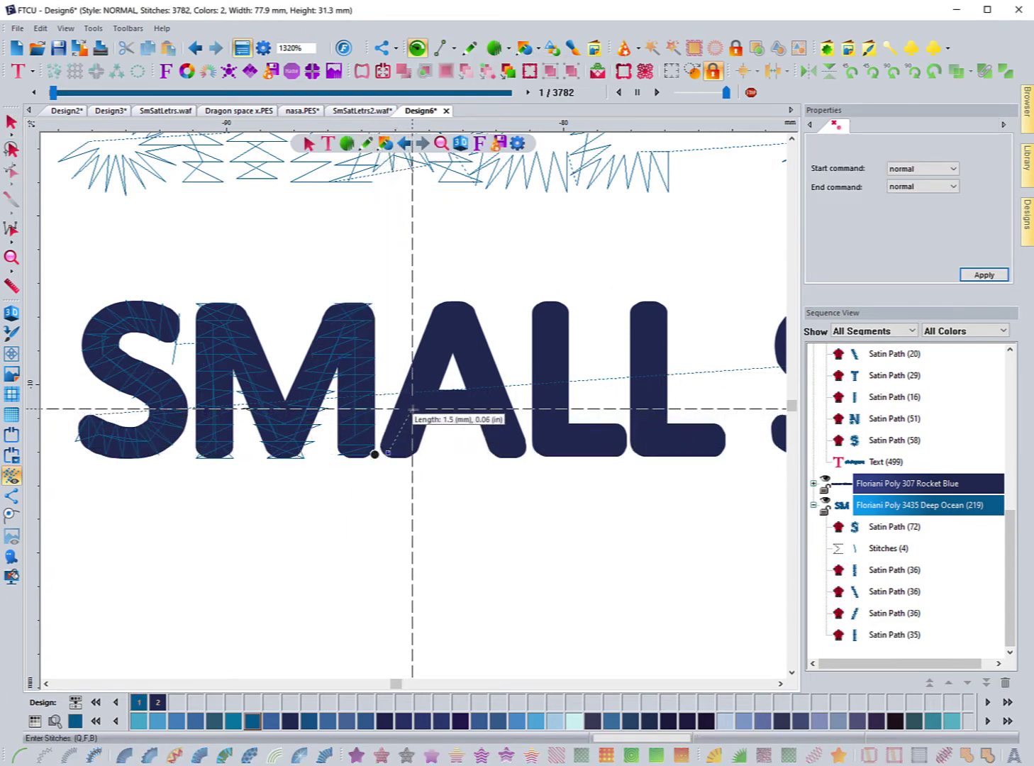
pyautogui.click(413, 409)
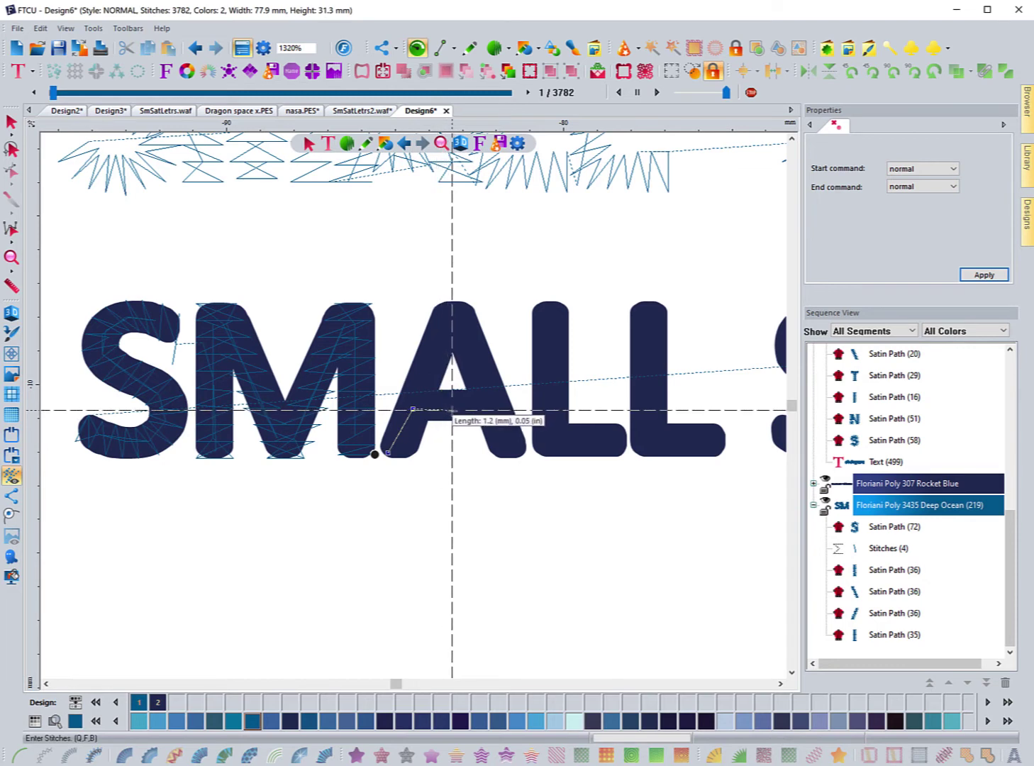
pyautogui.click(451, 410)
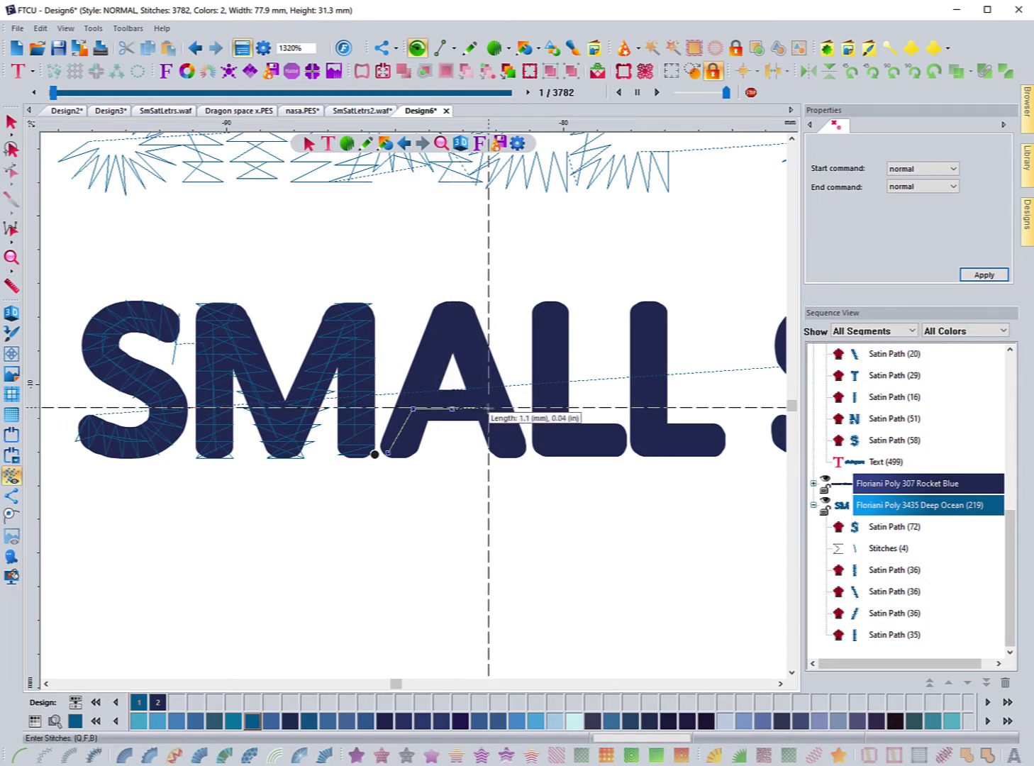
pyautogui.click(494, 409)
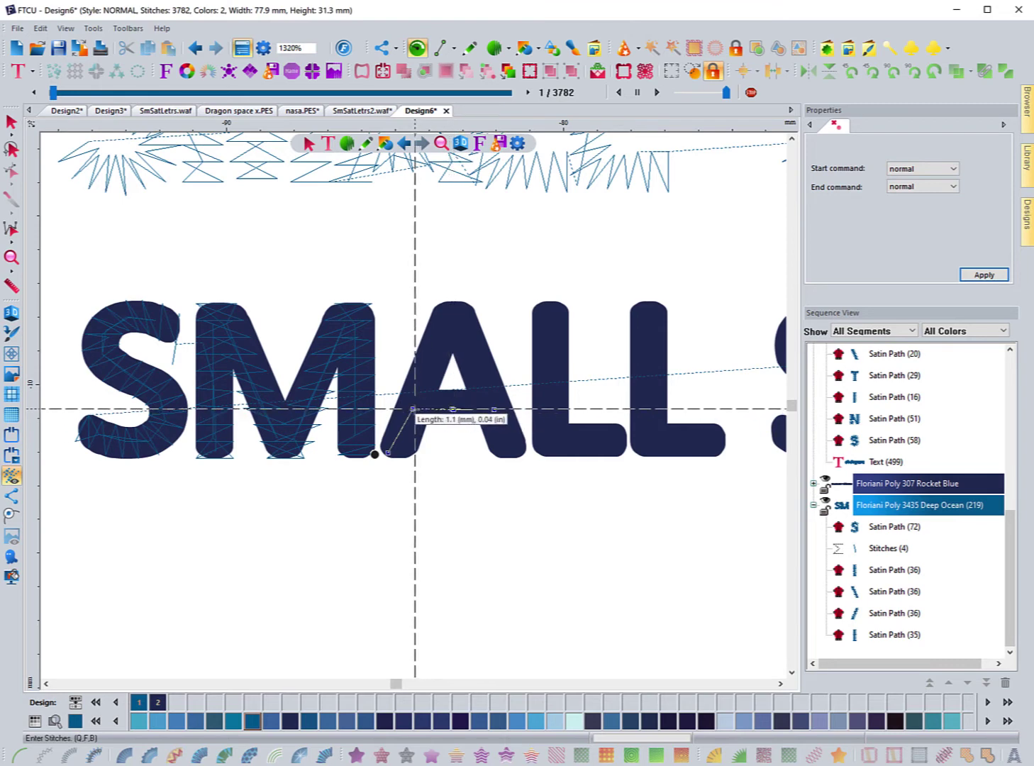
pyautogui.click(412, 410)
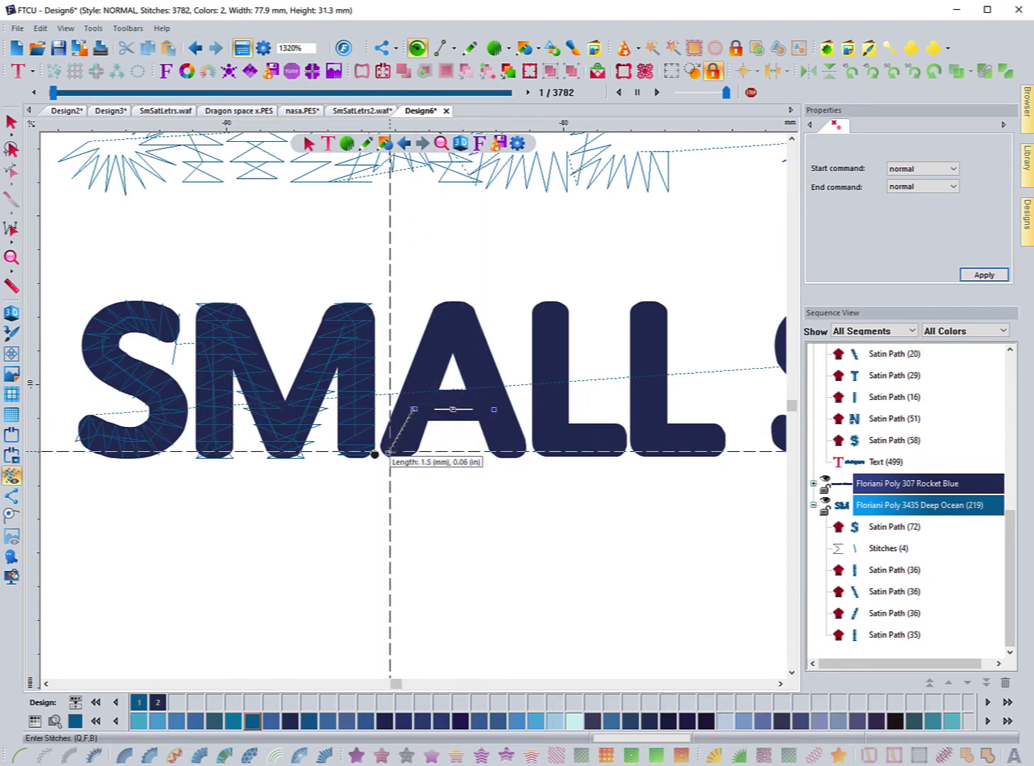
pyautogui.rightClick(390, 450)
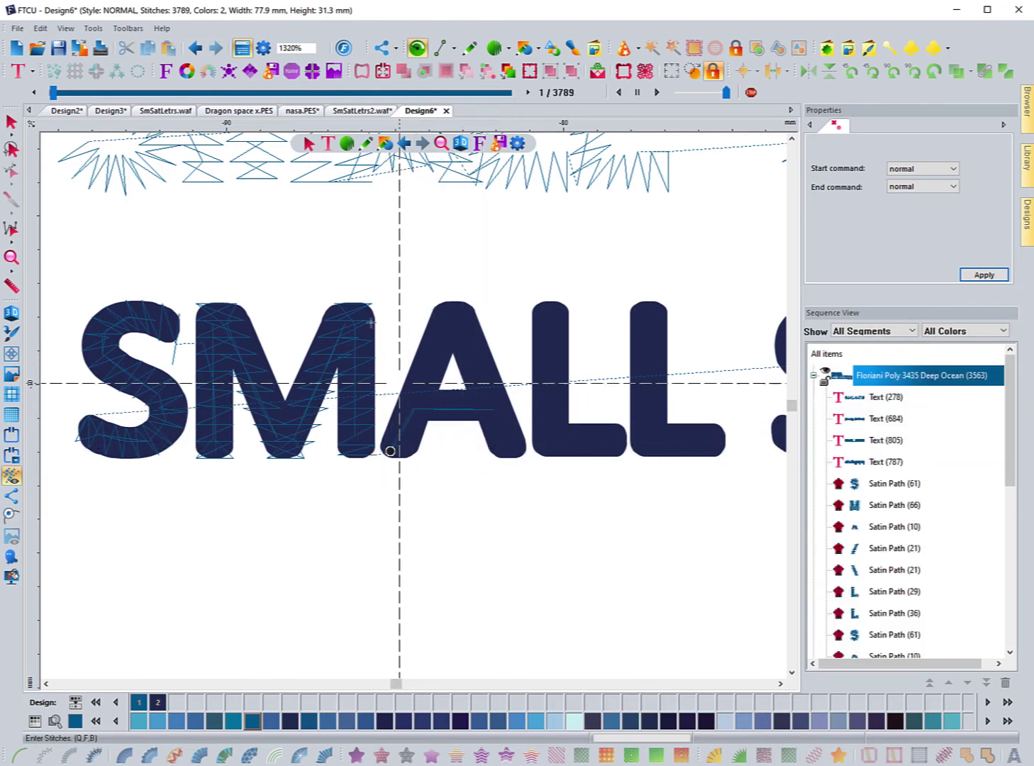
# Digitize a satin path about 4.8 mm long and 1.0 mm wide up the A's left leg.
pyautogui.click(330, 146)
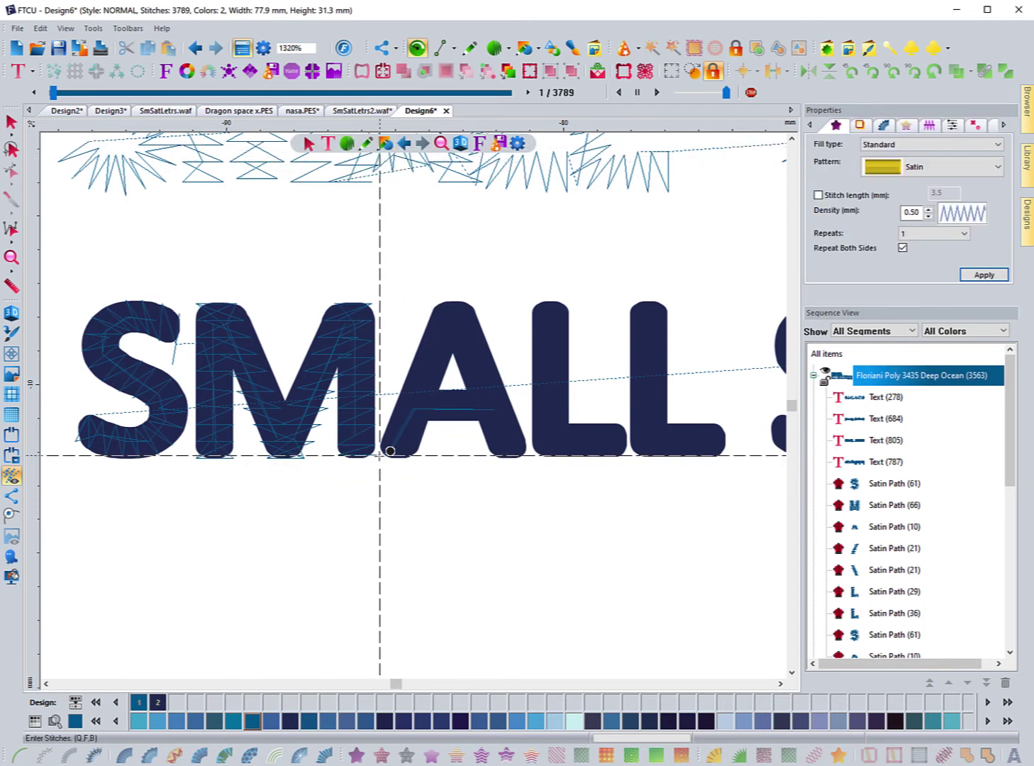
pyautogui.click(383, 455)
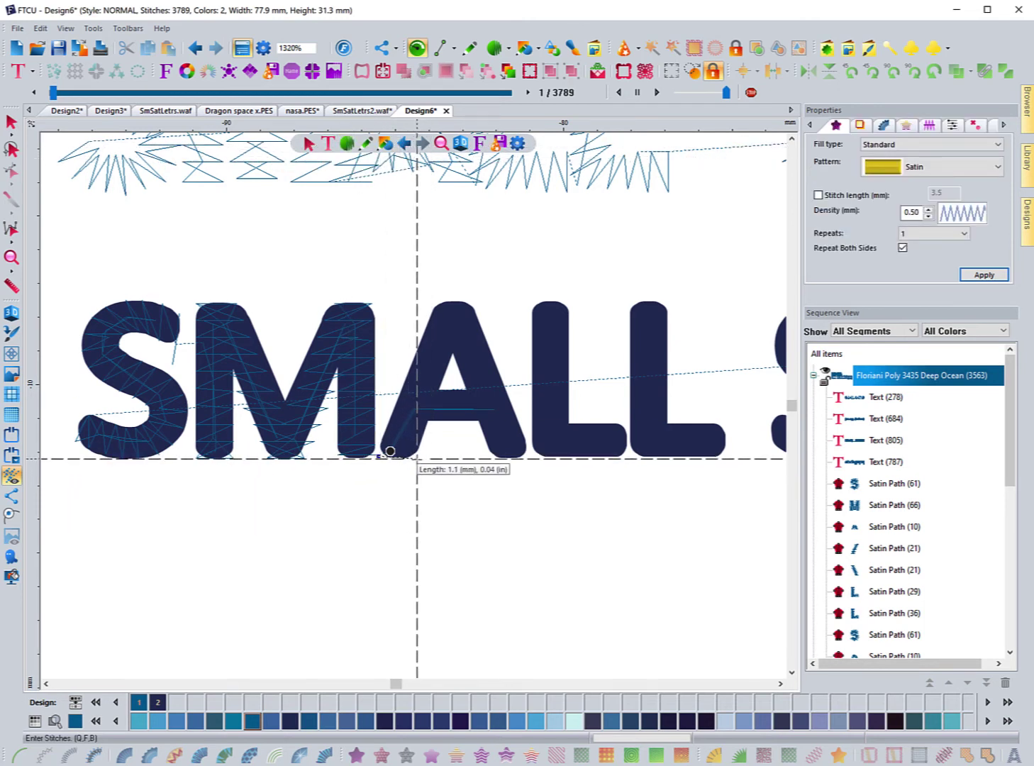
pyautogui.click(416, 457)
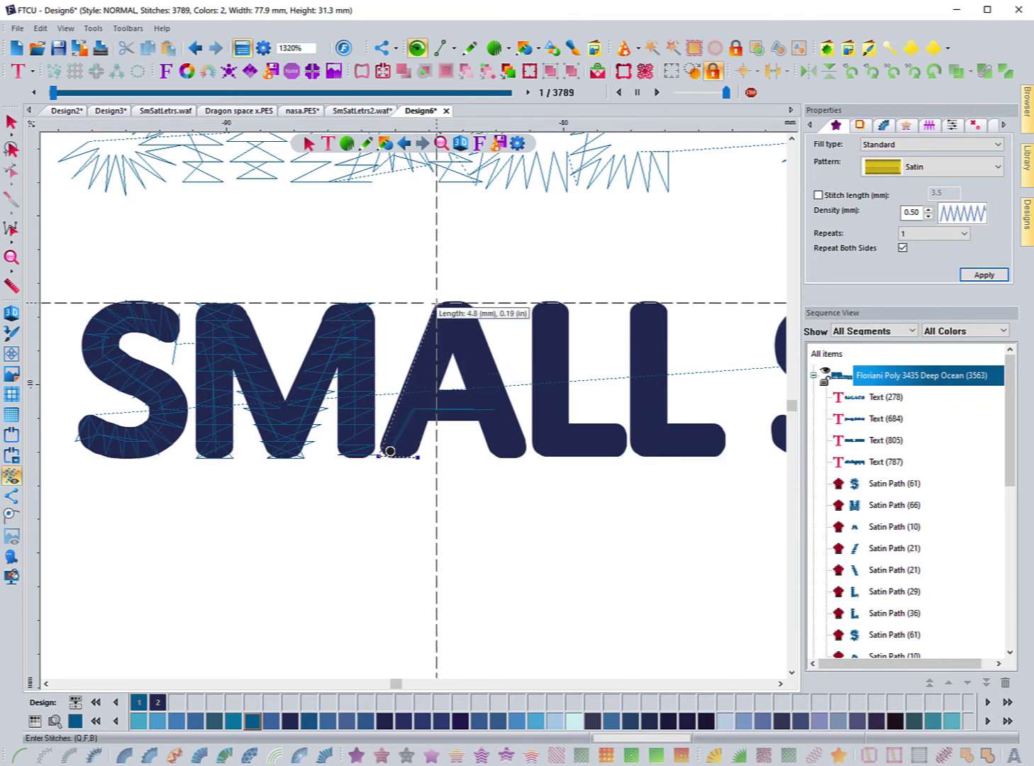
pyautogui.click(436, 303)
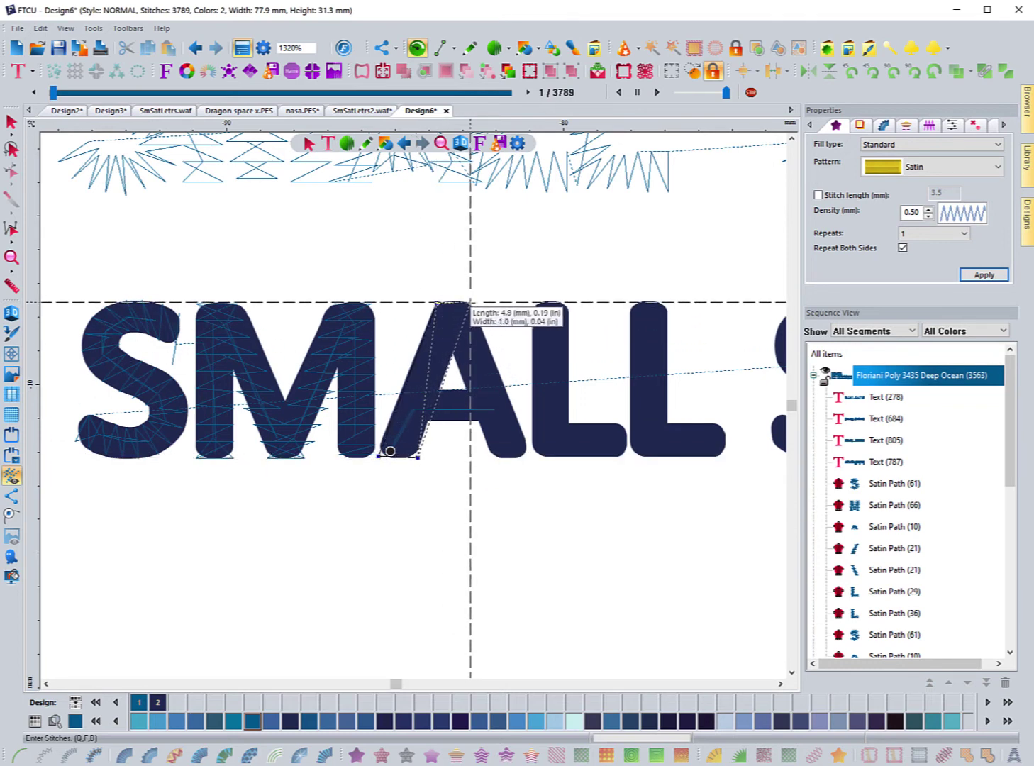
pyautogui.click(471, 302)
pyautogui.press('Return')
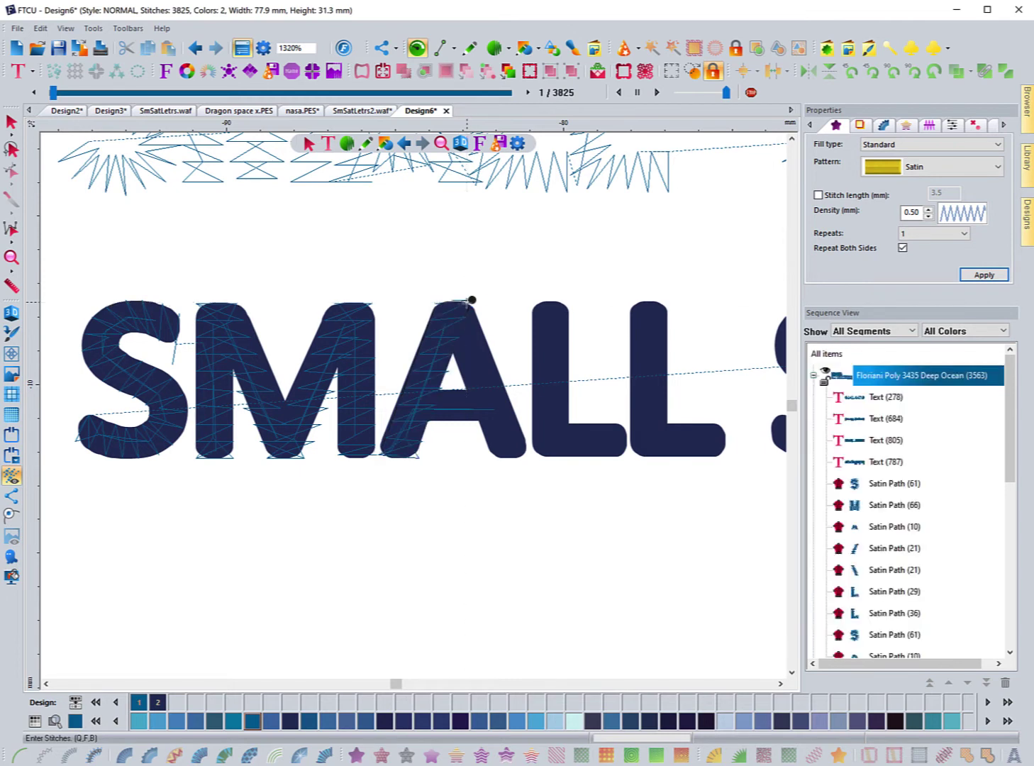
# Digitize a satin path about 4.8 mm long and 1.0 mm wide down the A's right leg and preview the stitching in 3D.
pyautogui.click(437, 300)
pyautogui.click(471, 300)
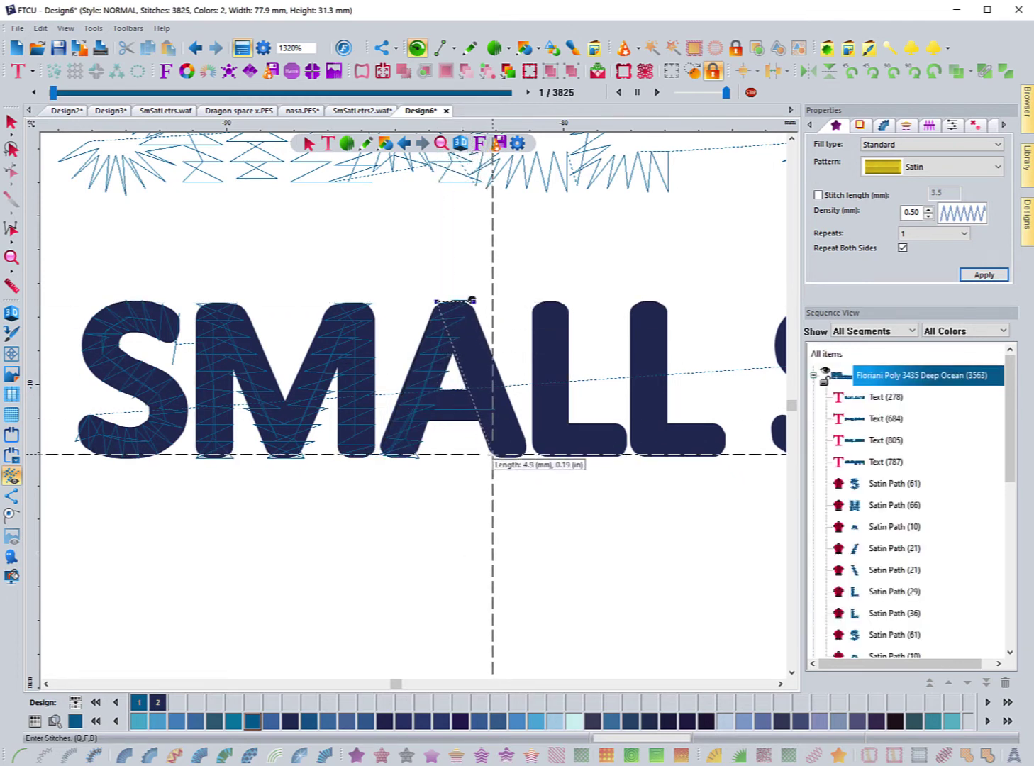
pyautogui.click(492, 457)
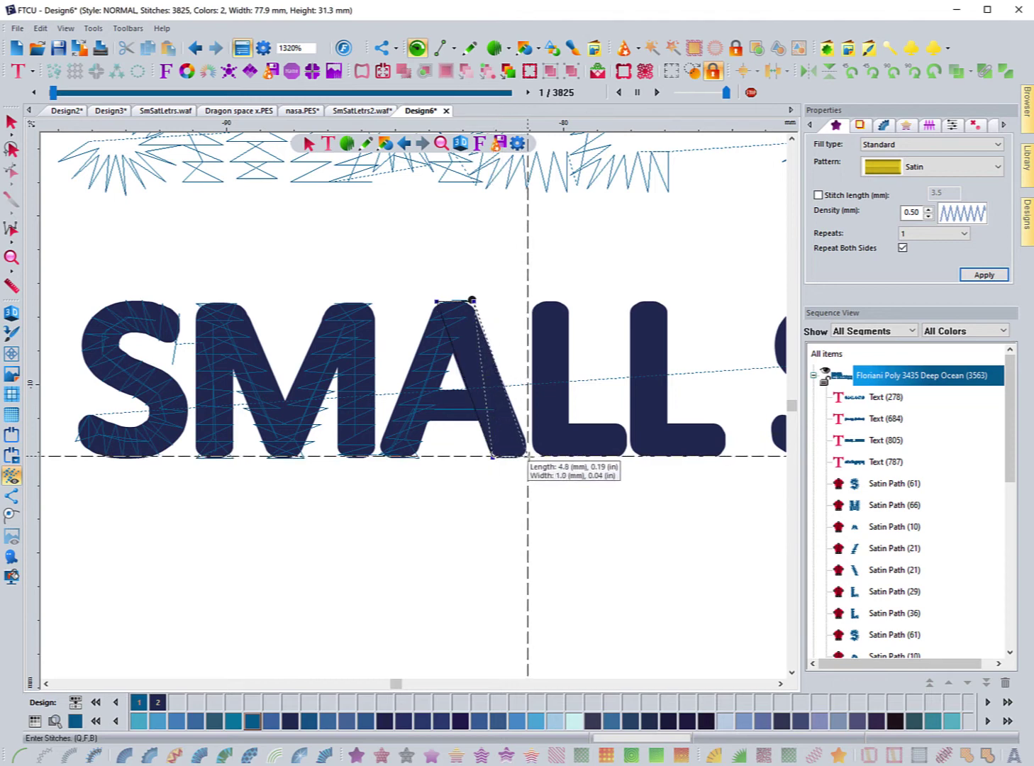
pyautogui.click(529, 456)
pyautogui.press('Return')
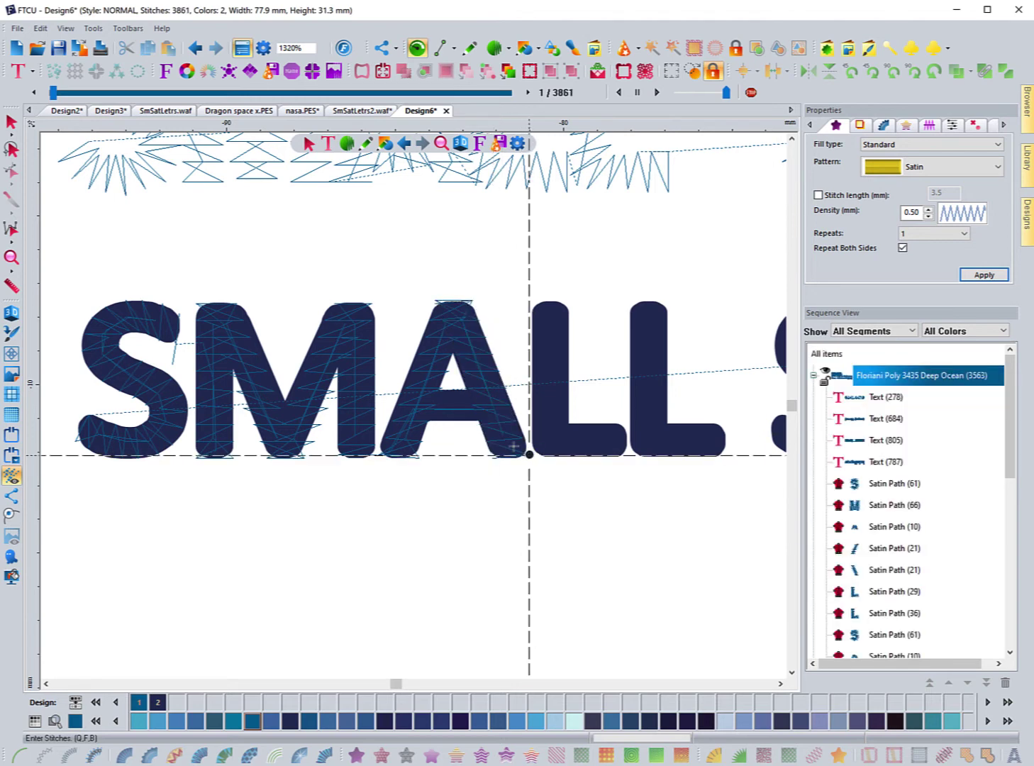
pyautogui.click(12, 311)
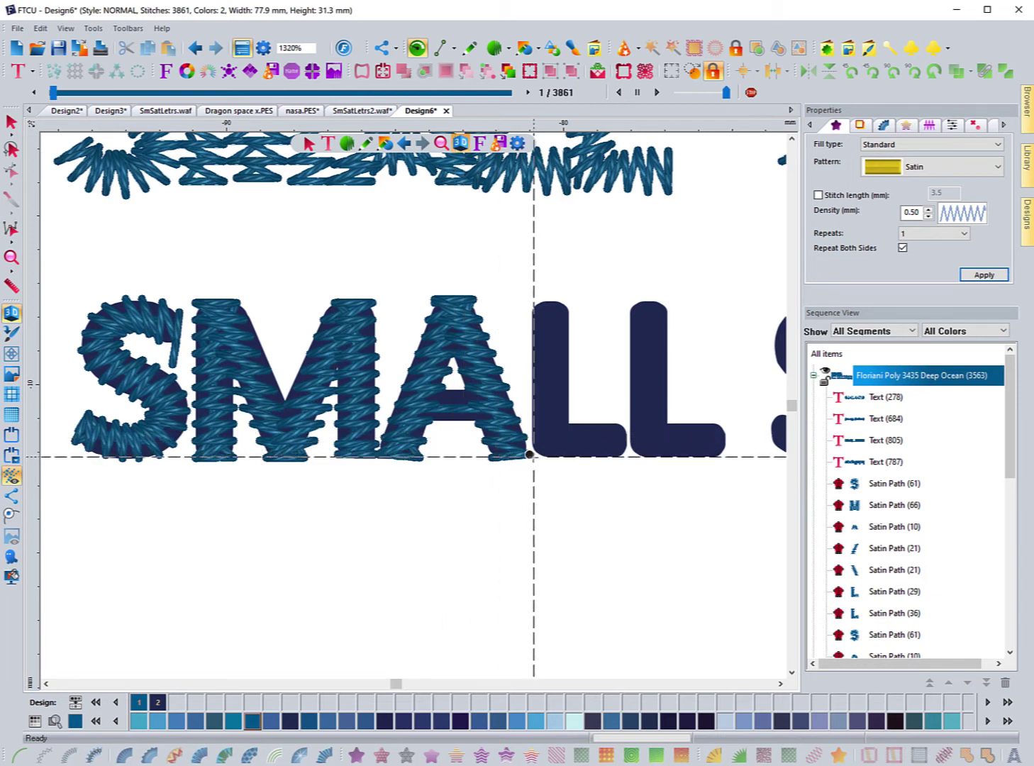
# Add manual travel stitches from the base of the first L's stem up to its top.
pyautogui.click(346, 144)
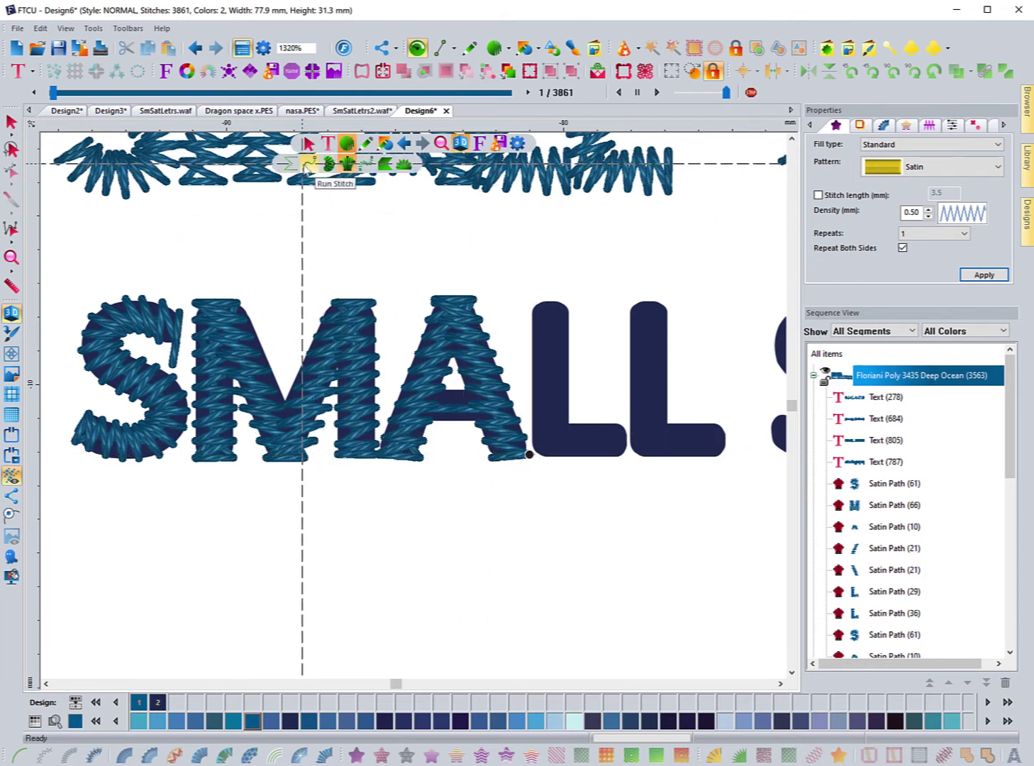
pyautogui.click(306, 164)
pyautogui.click(541, 447)
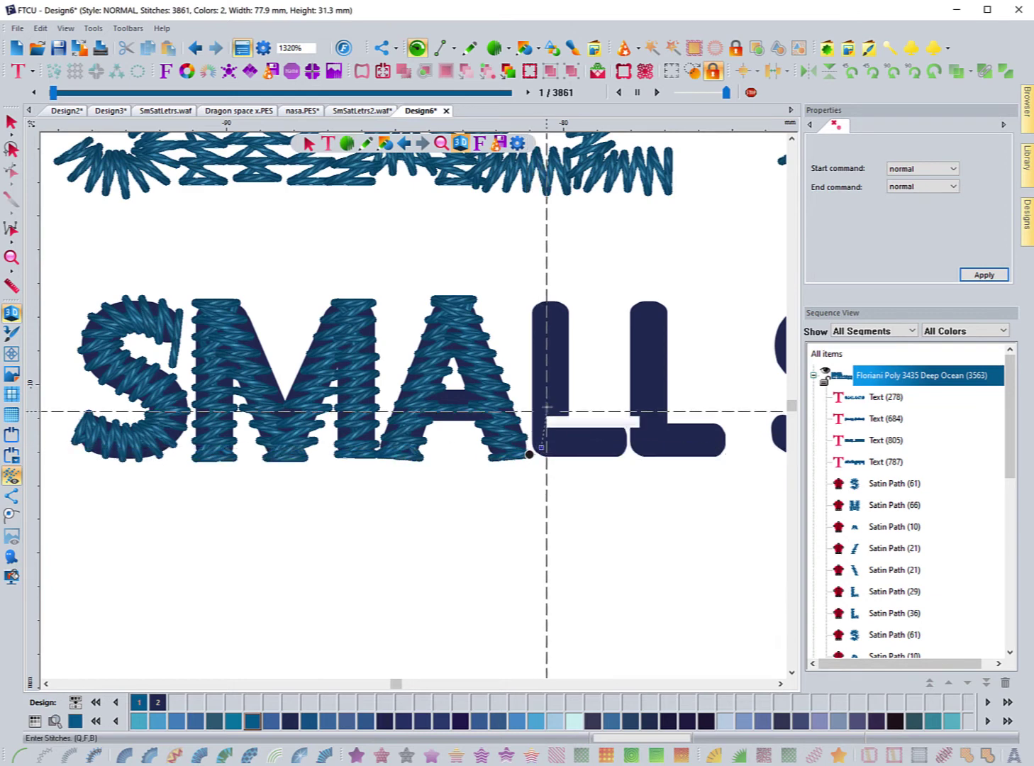
pyautogui.click(547, 404)
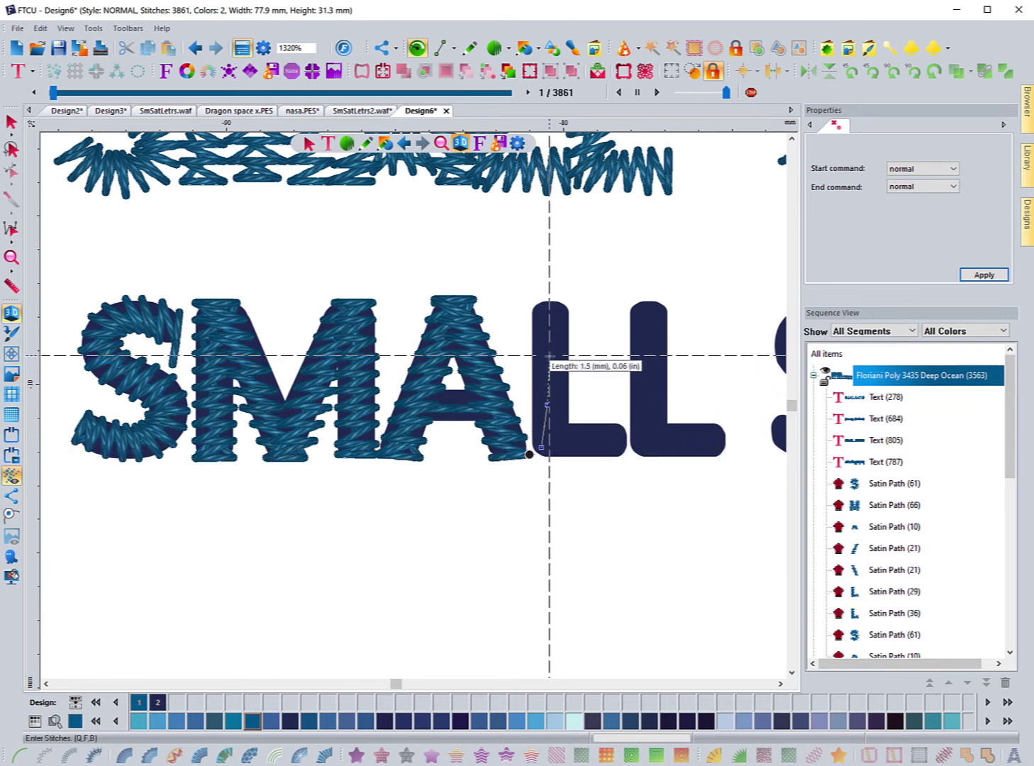
pyautogui.click(550, 356)
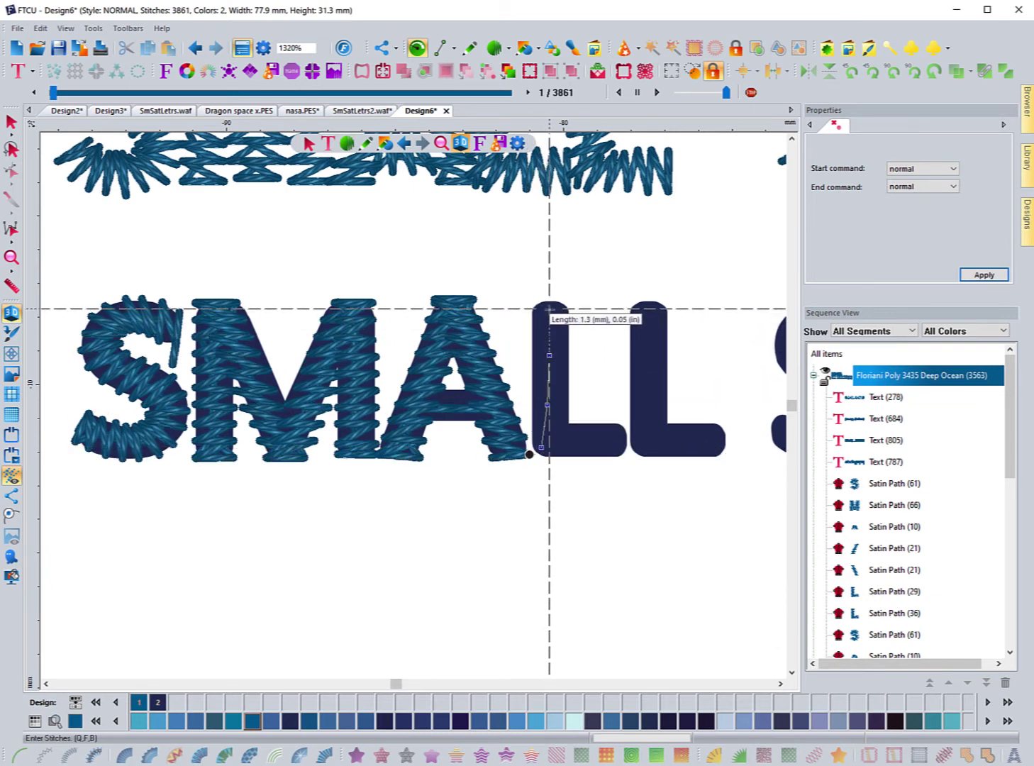
pyautogui.click(549, 309)
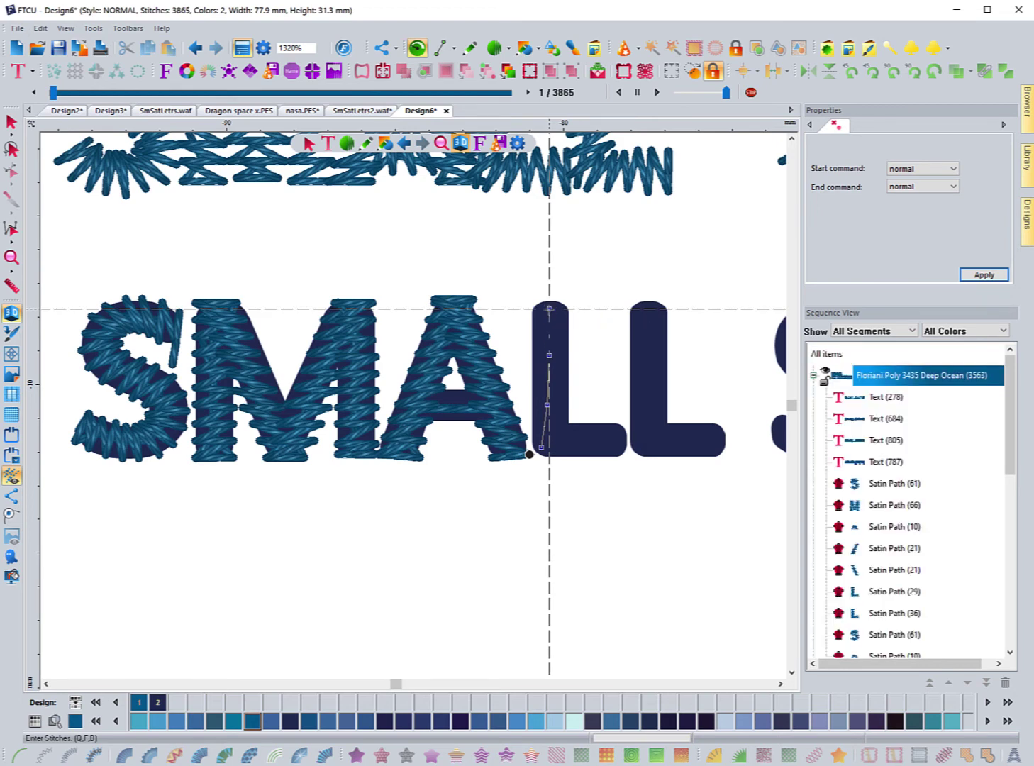
pyautogui.press('Return')
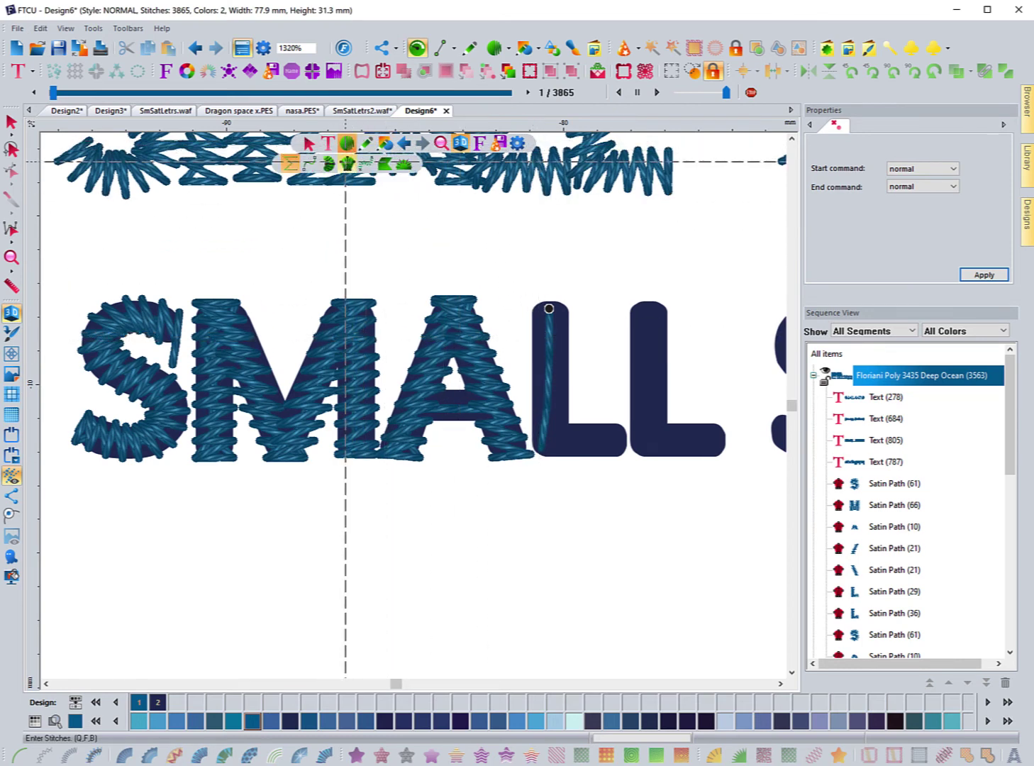
# Digitize a satin path down the first L's stem, around the corner and along its foot, and generate its stitches.
pyautogui.click(347, 144)
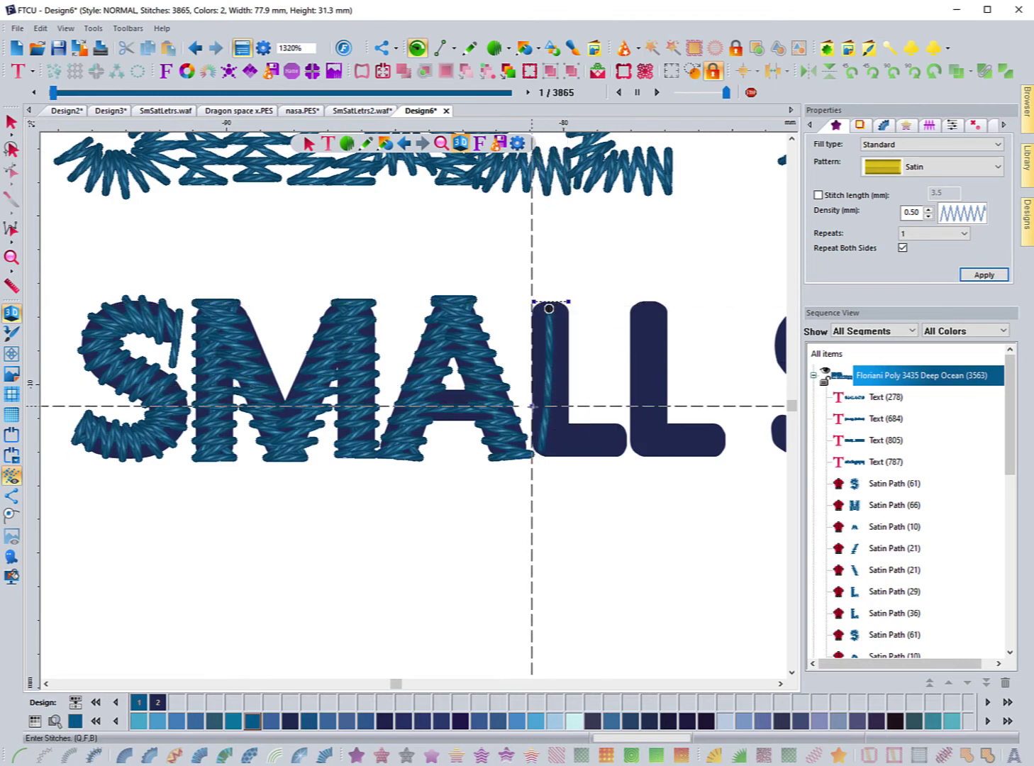
pyautogui.click(533, 405)
pyautogui.click(567, 404)
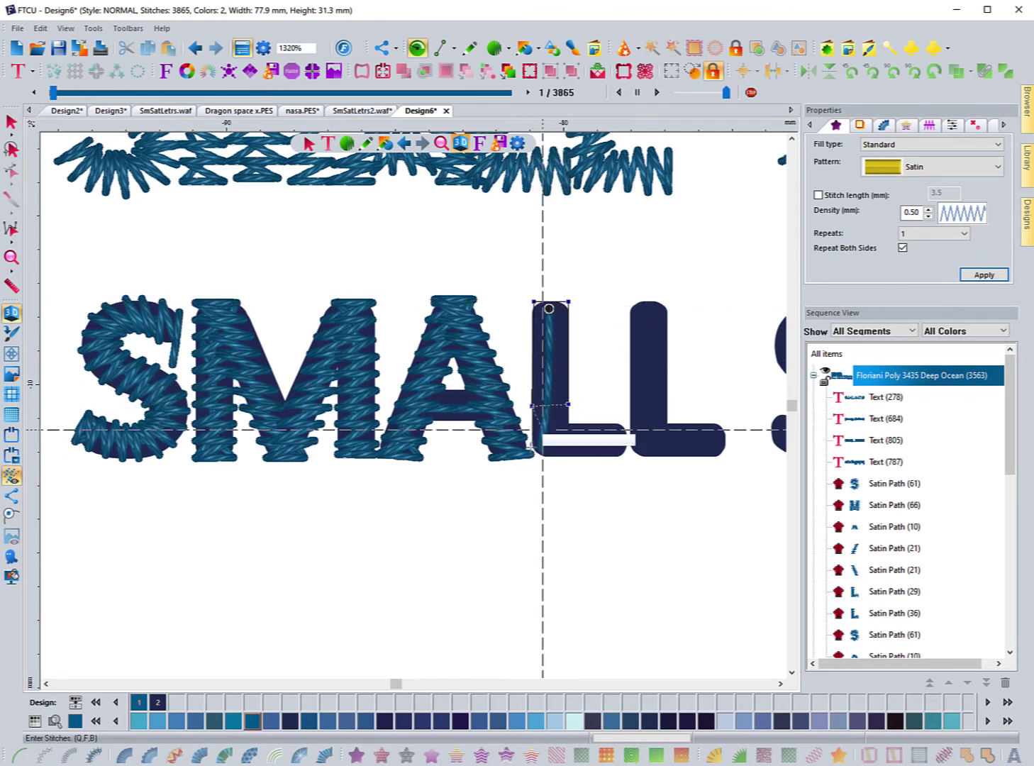
pyautogui.click(531, 457)
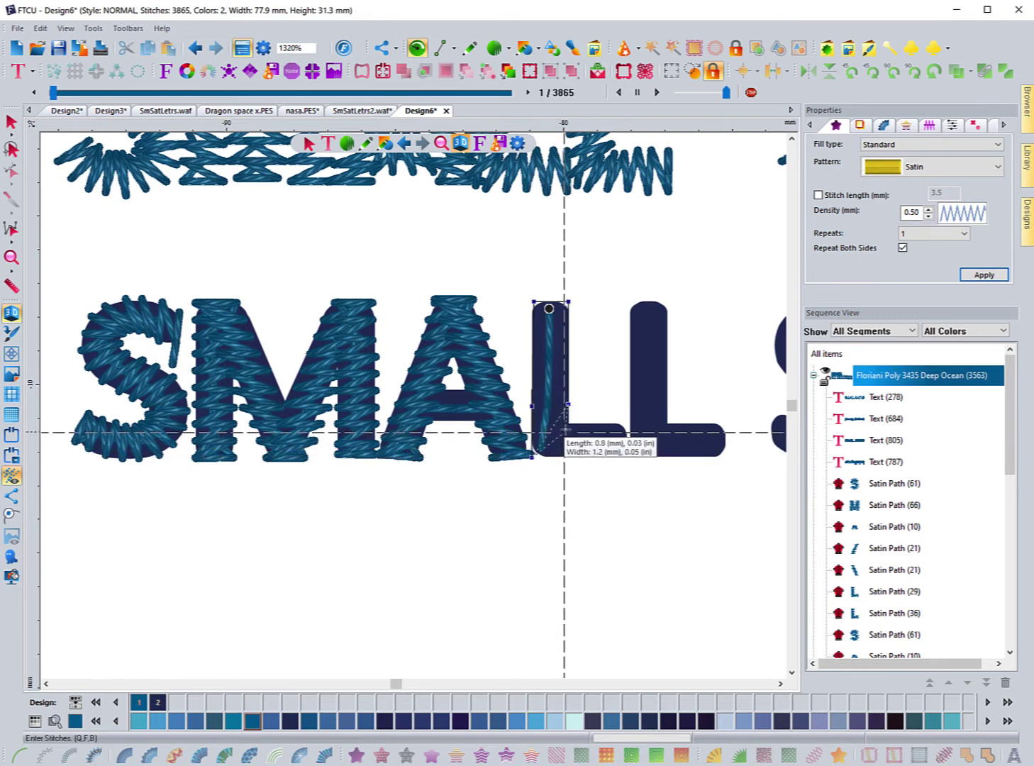
pyautogui.click(569, 423)
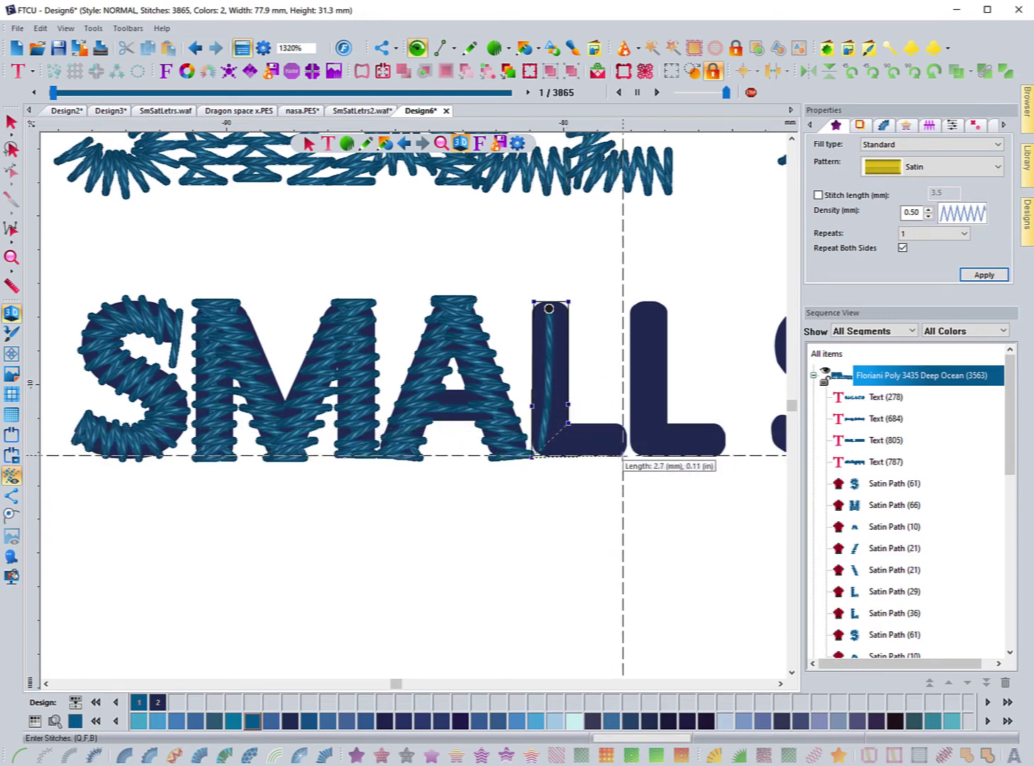
pyautogui.click(621, 424)
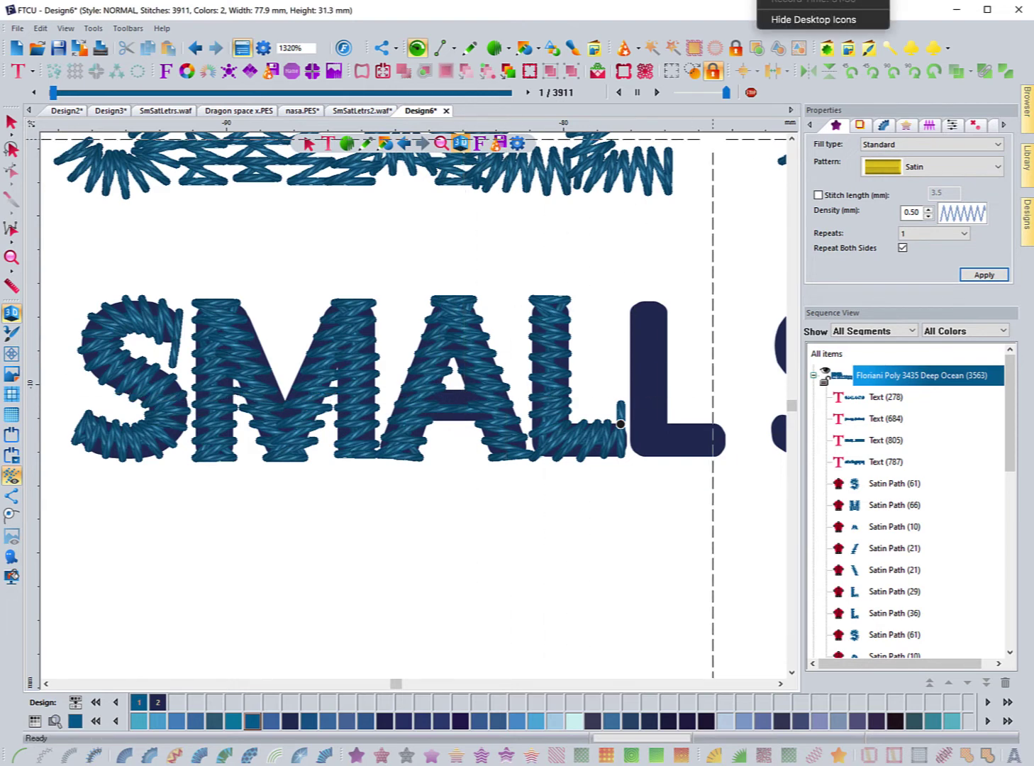
# Examine the completed SMALL SATINS and abdegopq satin lettering up close in 3D, comparing it with the row above.
pyautogui.scroll(-5, 712, 138)
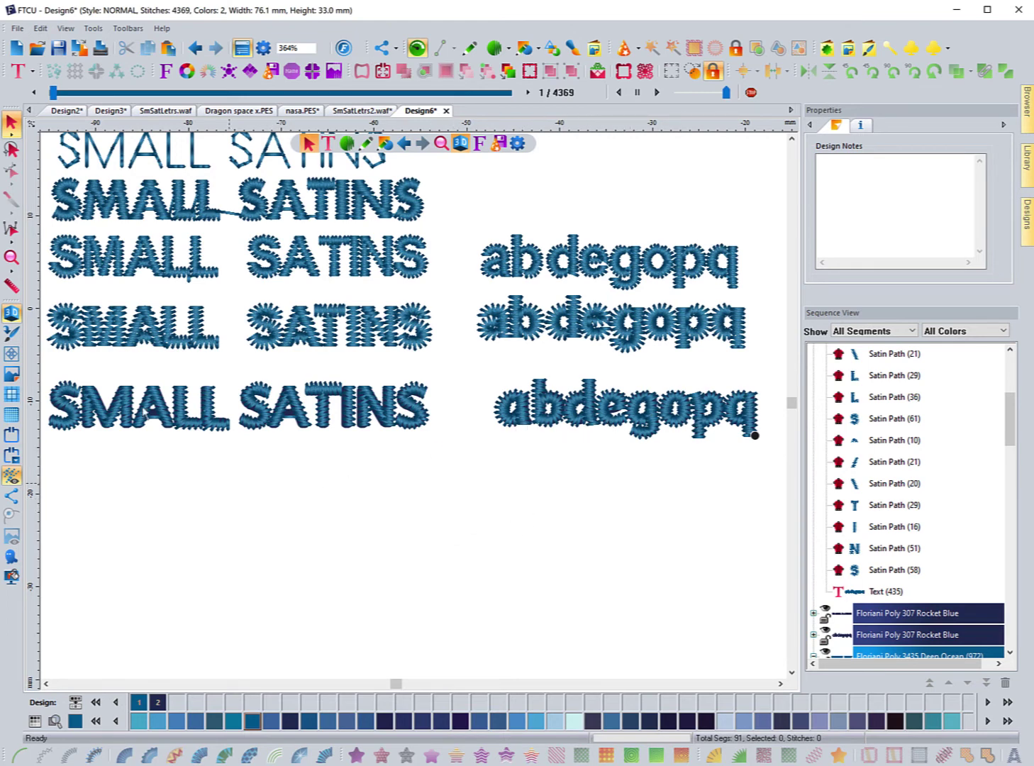
pyautogui.click(11, 257)
pyautogui.moveTo(48, 370); pyautogui.dragTo(268, 466)
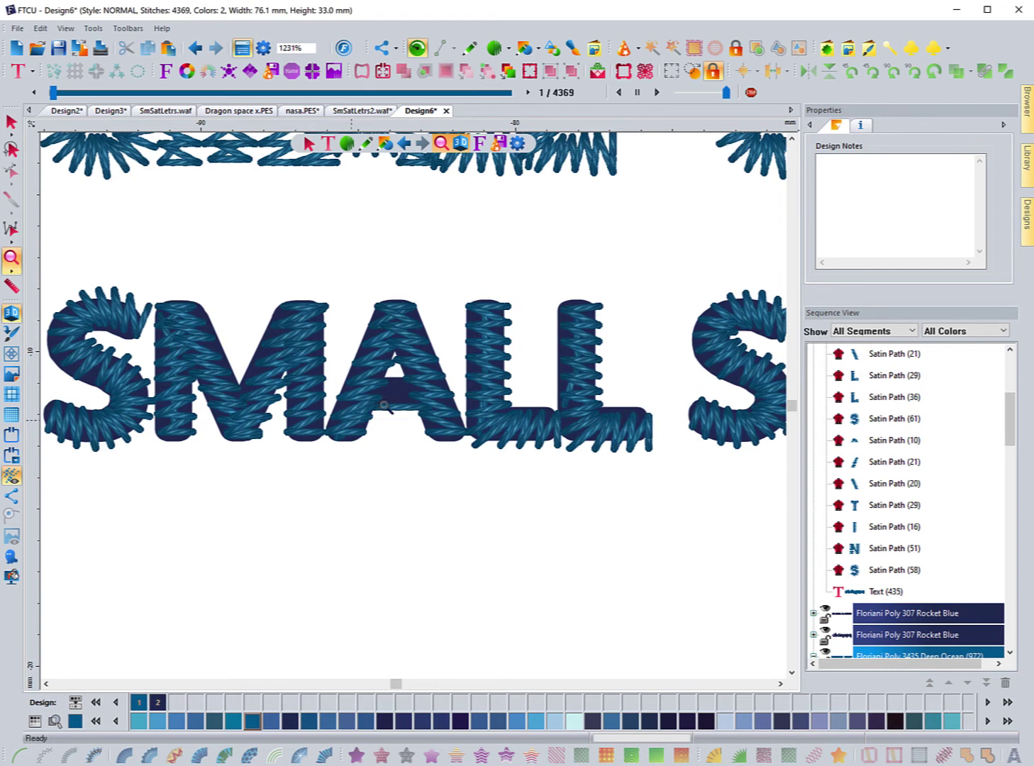
pyautogui.click(780, 683)
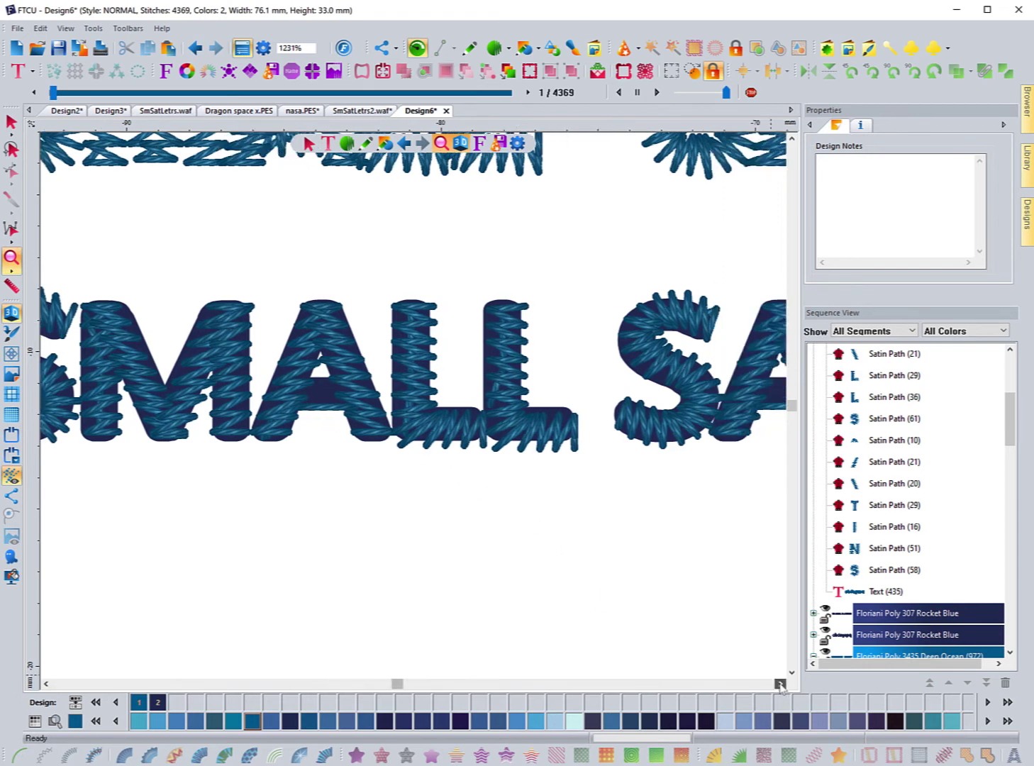
pyautogui.moveTo(780, 683); pyautogui.dragTo(780, 684)
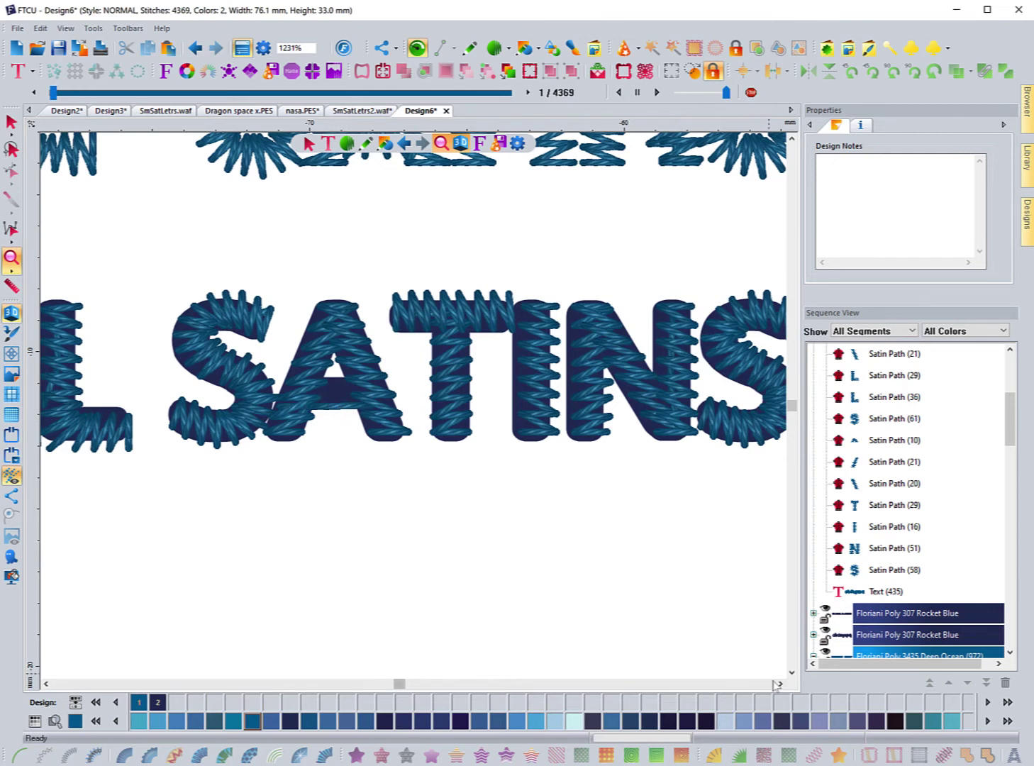
pyautogui.moveTo(780, 684); pyautogui.dragTo(780, 686)
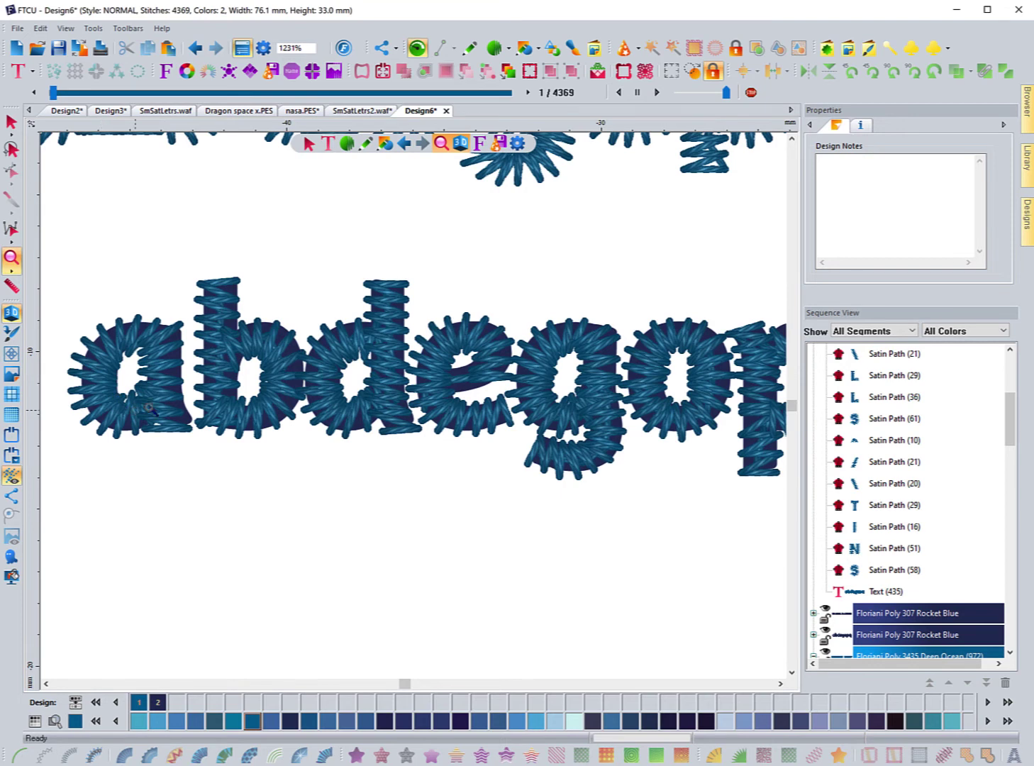
pyautogui.click(791, 138)
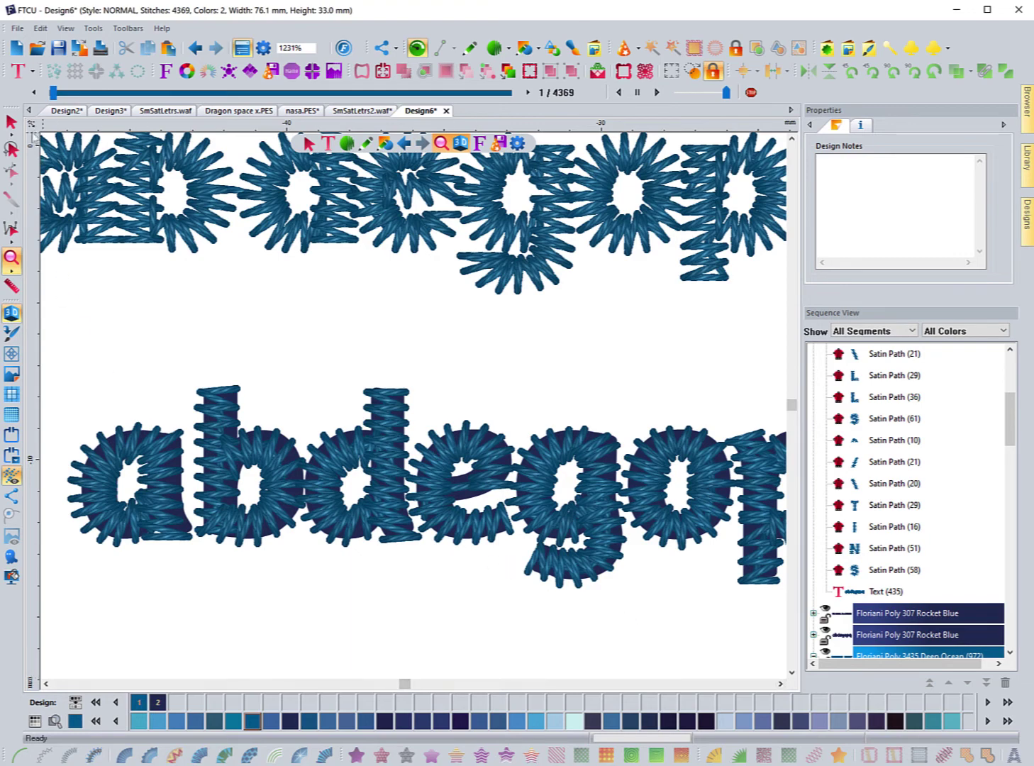
# Compare the two lowest SMALL SATINS rows as plain stitch lines and in the 3D preview, ending with the whole design in view.
pyautogui.click(13, 259)
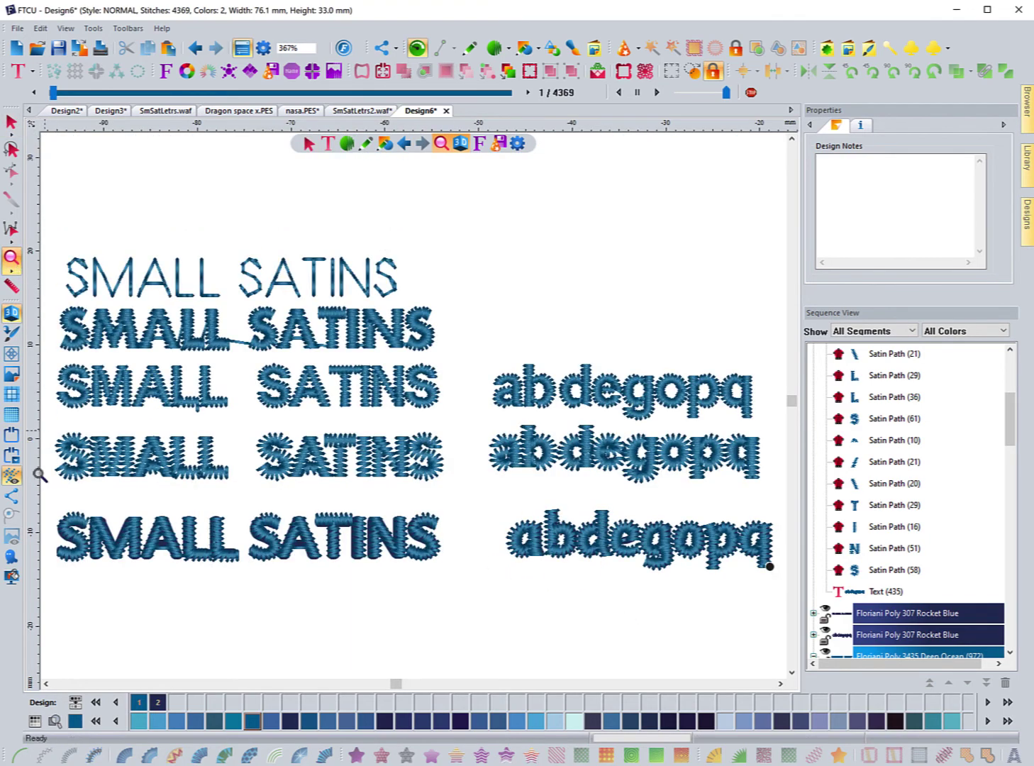
pyautogui.click(12, 314)
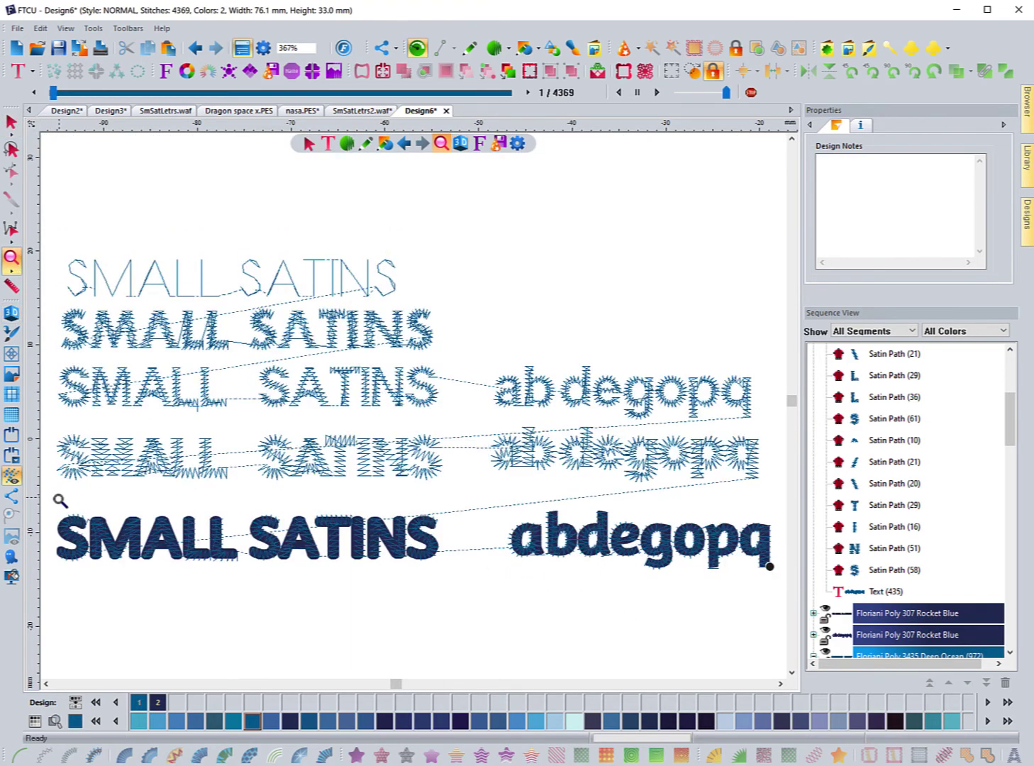
pyautogui.moveTo(57, 500); pyautogui.dragTo(468, 601)
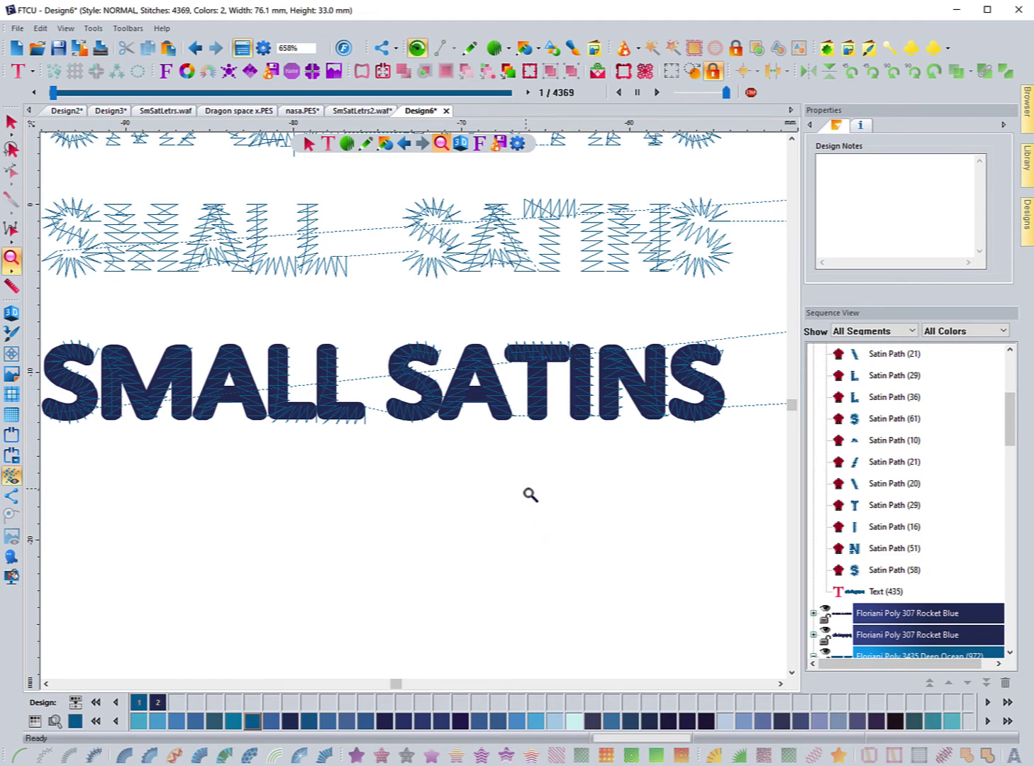
pyautogui.click(10, 316)
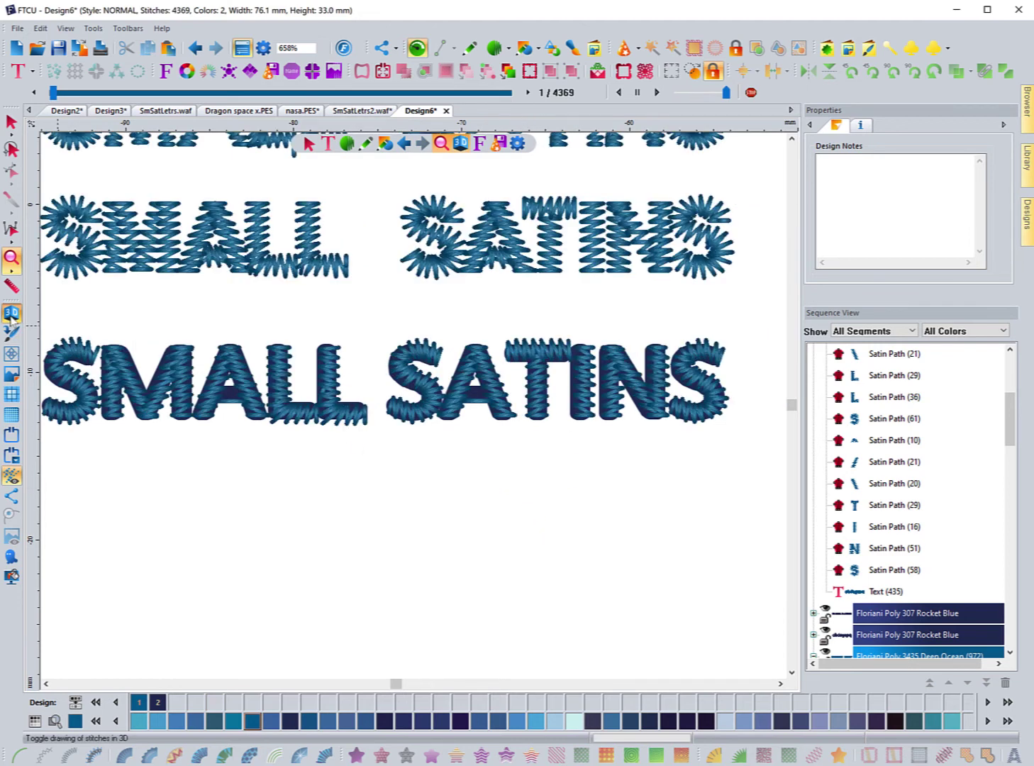
pyautogui.click(11, 259)
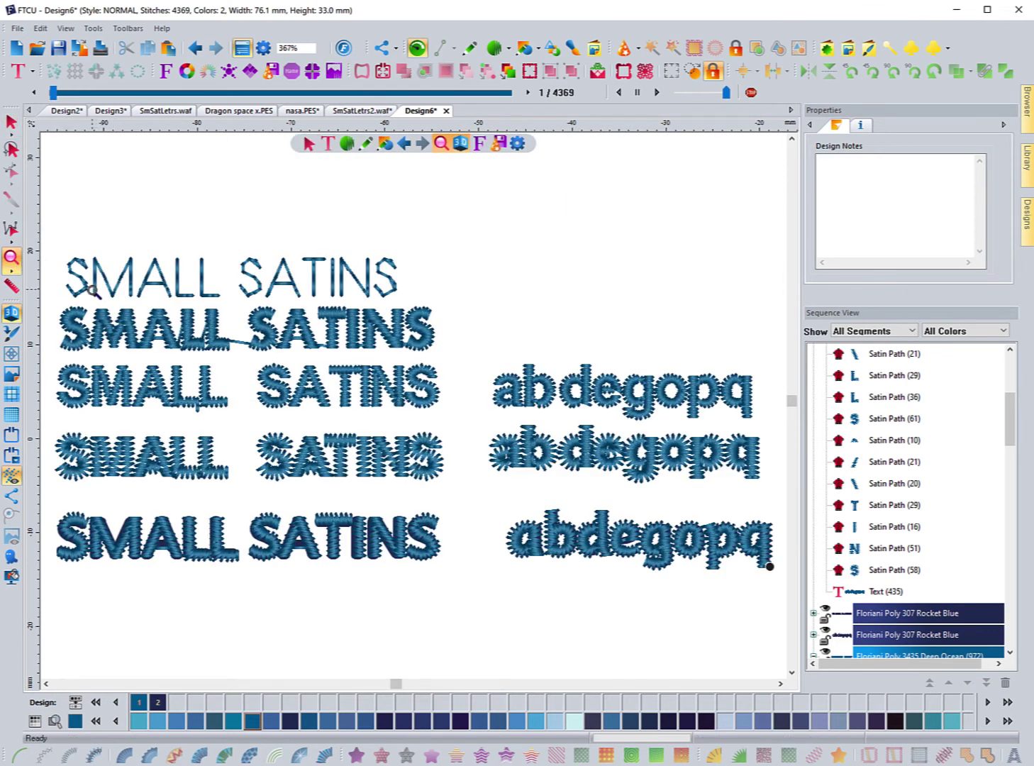
# Check the font and height settings of the first and second SMALL SATINS text rows.
pyautogui.click(10, 122)
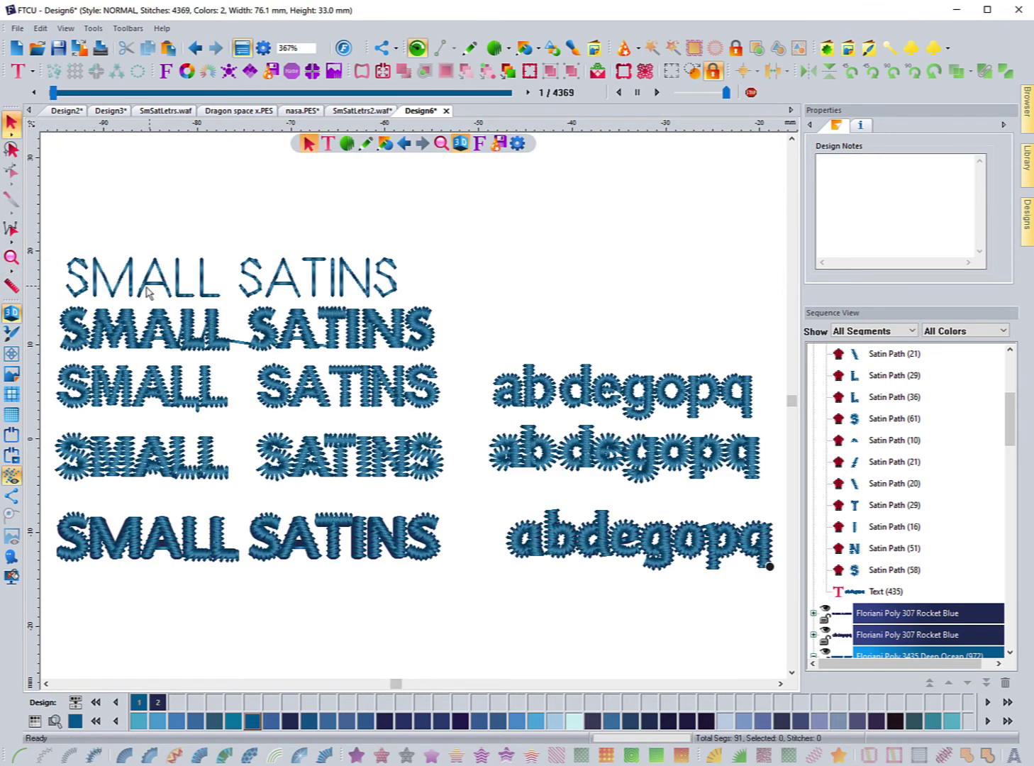
pyautogui.click(139, 287)
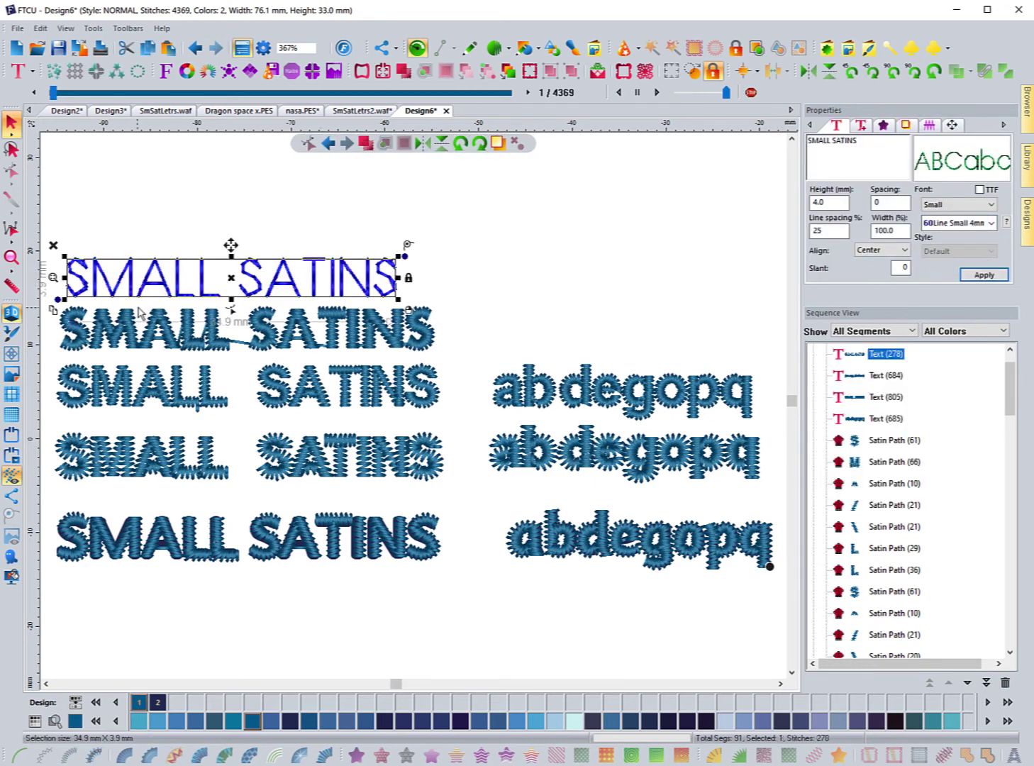
pyautogui.click(105, 350)
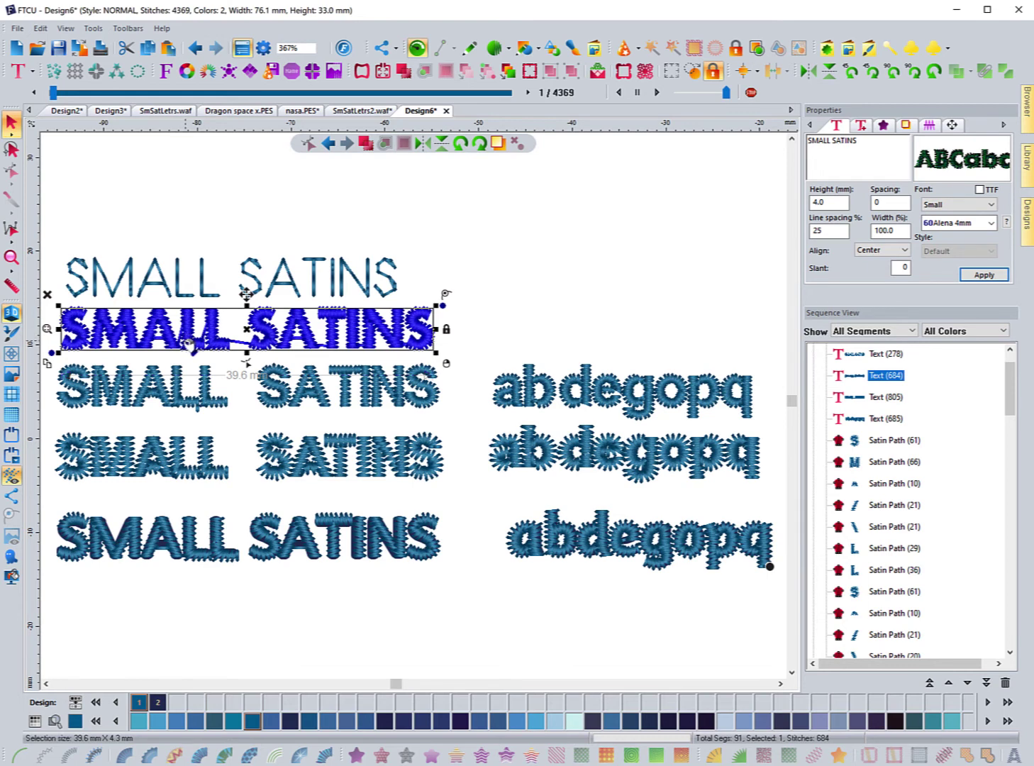
# Set the third SMALL SATINS text row's trim type to Auto and its lock type to Around trim.
pyautogui.click(181, 408)
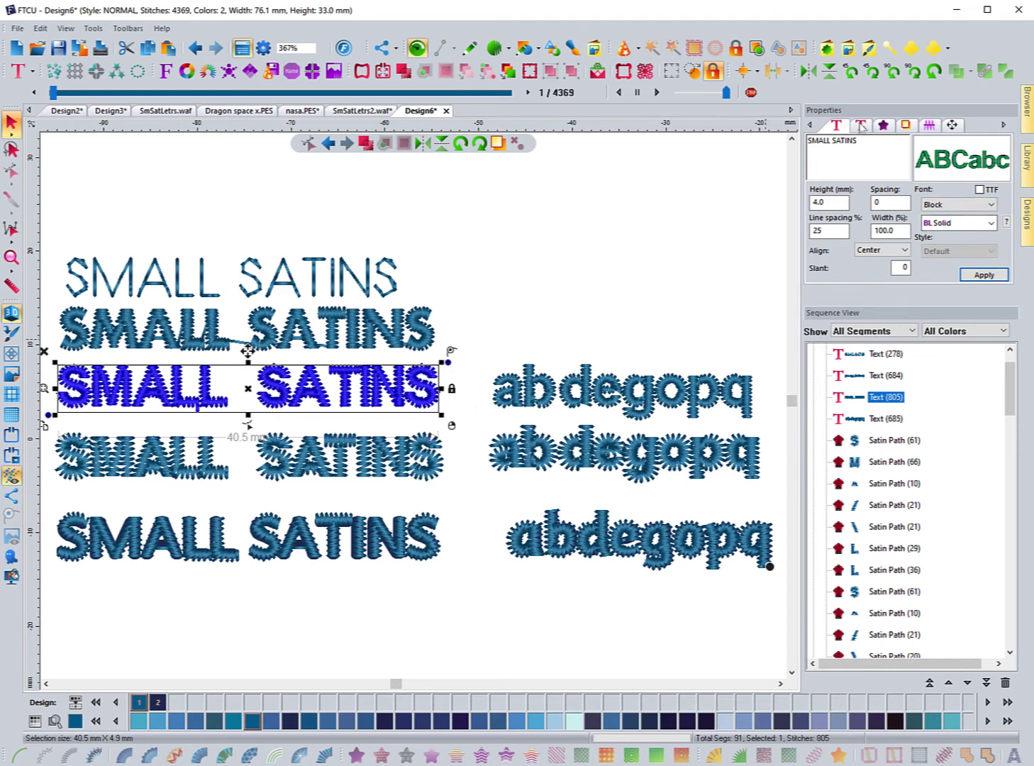
pyautogui.click(861, 125)
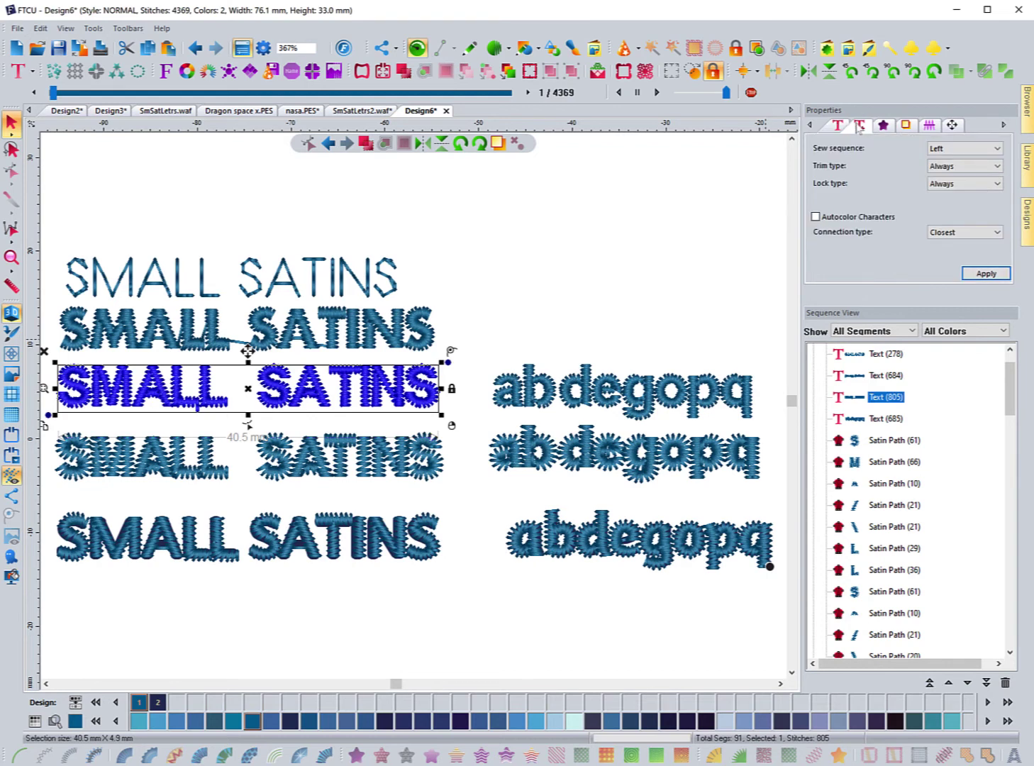
pyautogui.click(883, 125)
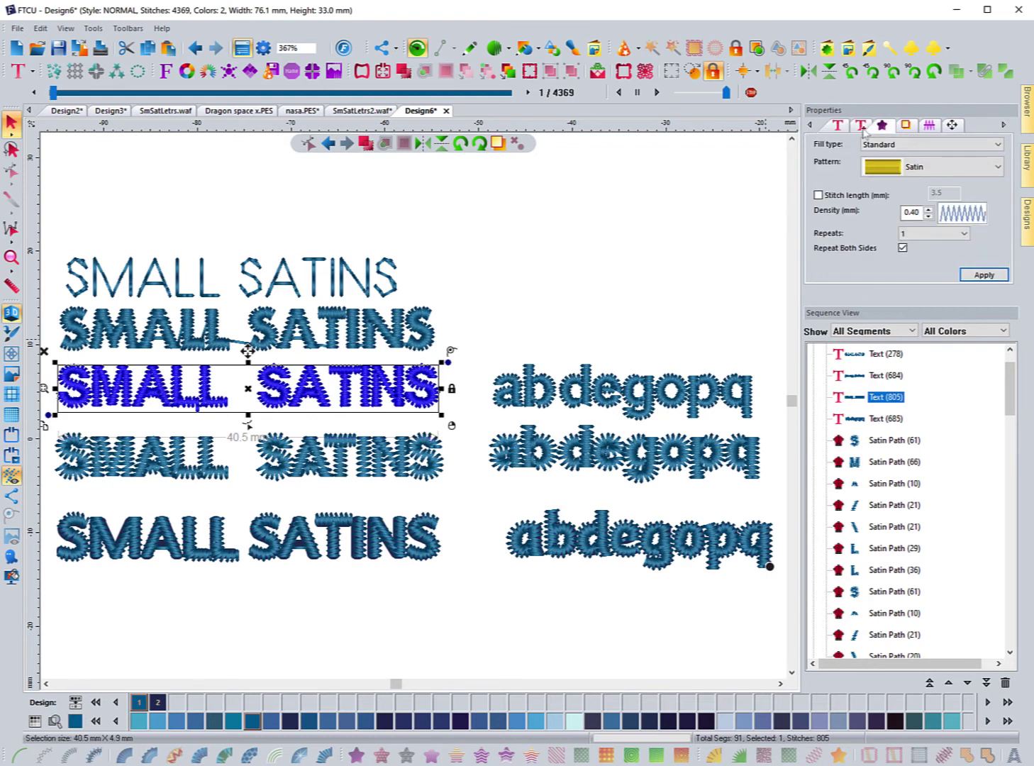
pyautogui.click(860, 126)
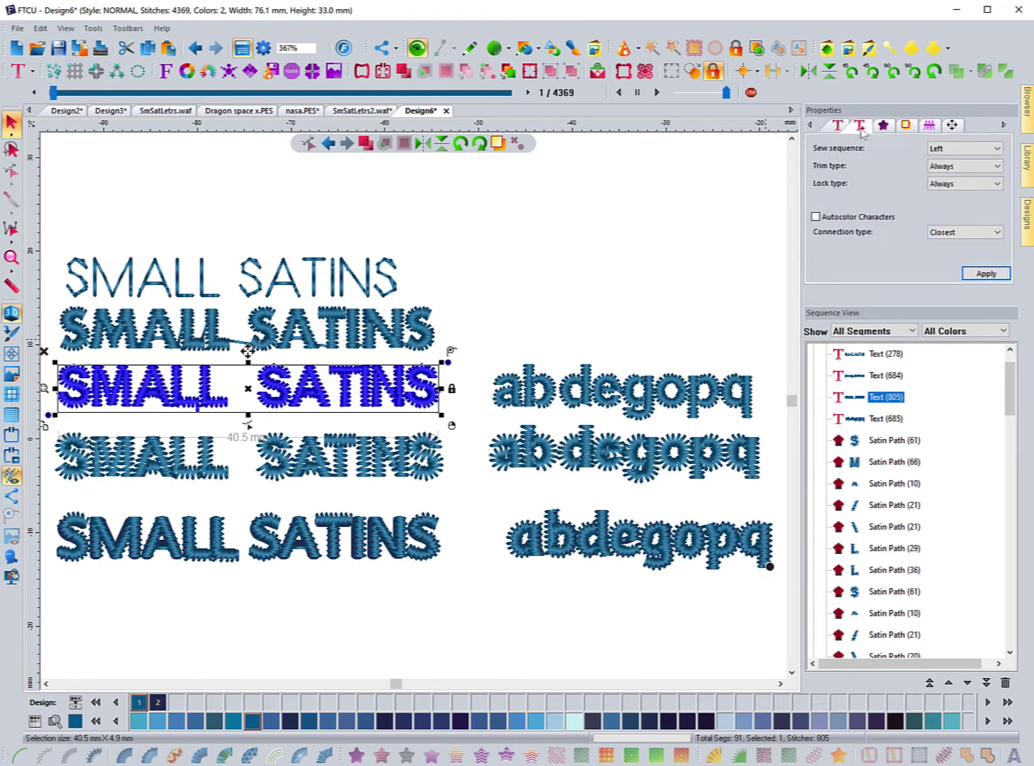
pyautogui.click(950, 168)
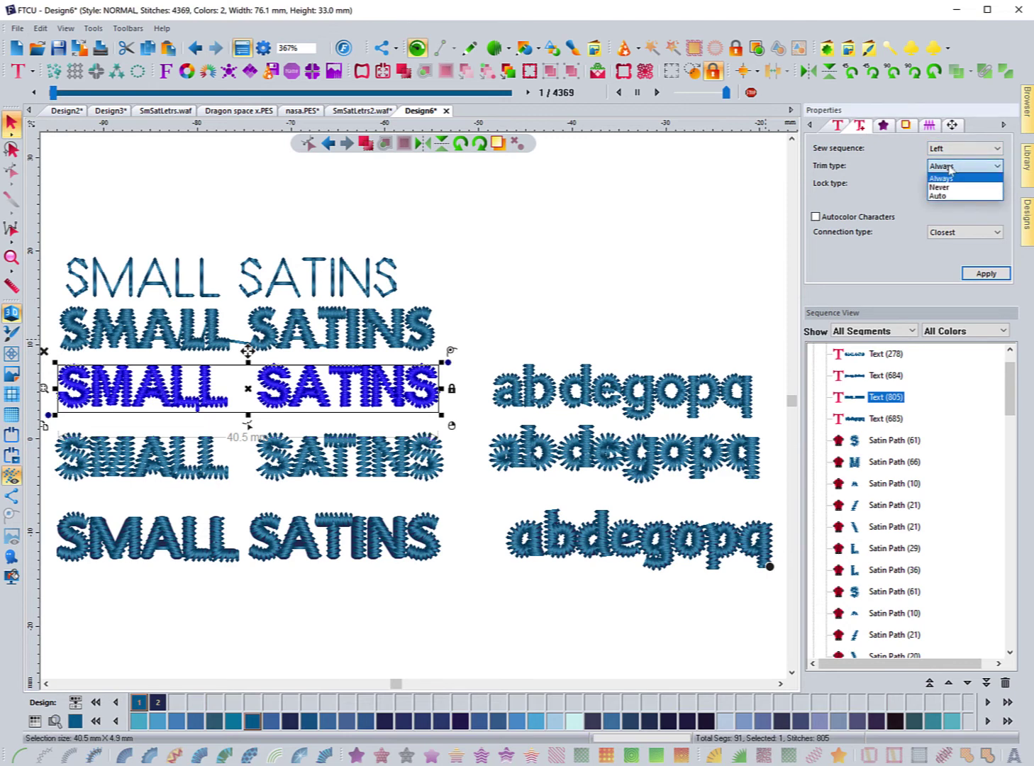
pyautogui.click(947, 185)
pyautogui.click(948, 183)
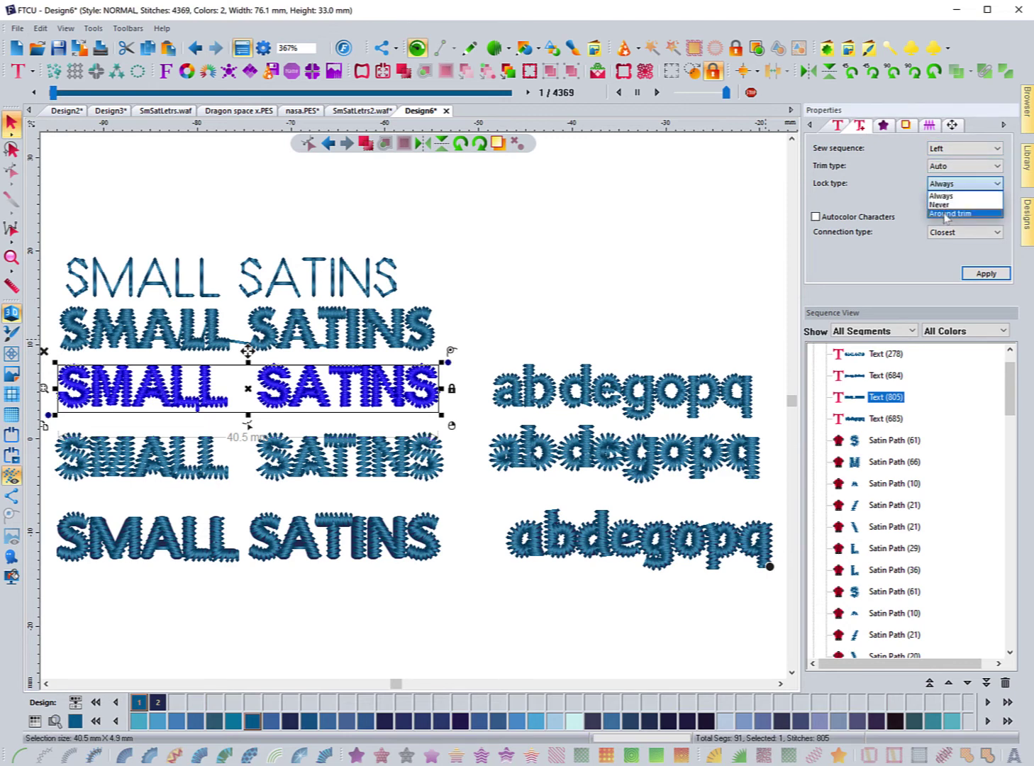
pyautogui.click(949, 219)
pyautogui.click(990, 274)
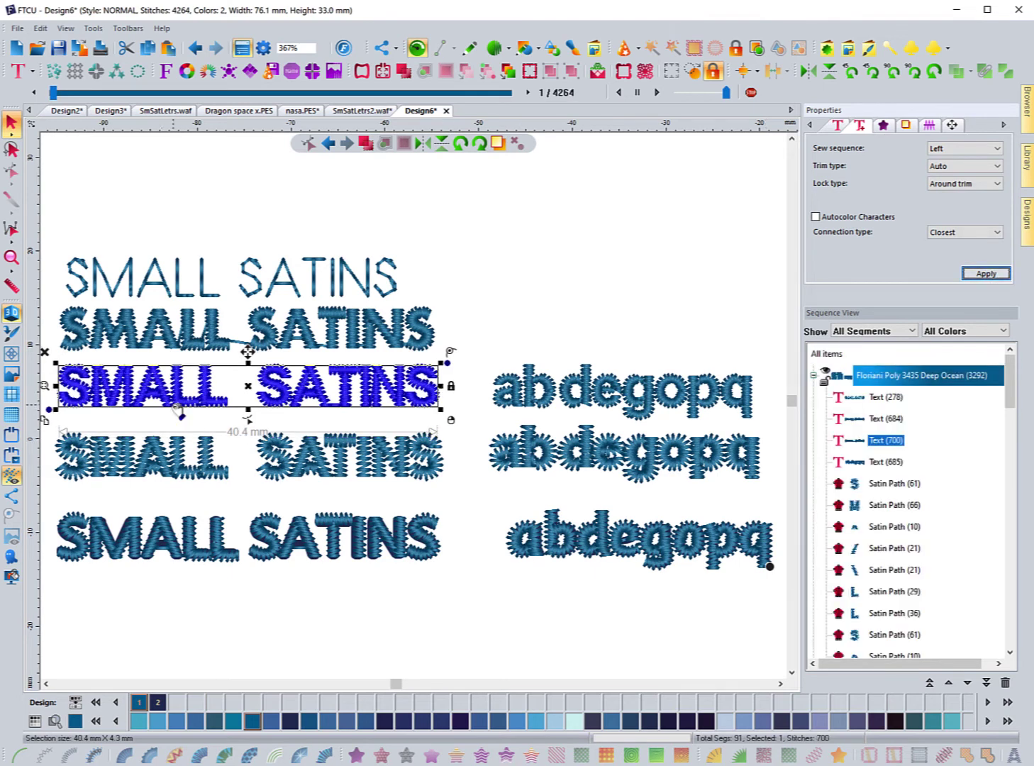
# Turn off the 3D preview and inspect the upper abdegopq text, the fourth row's M and the third row's text settings.
pyautogui.click(525, 406)
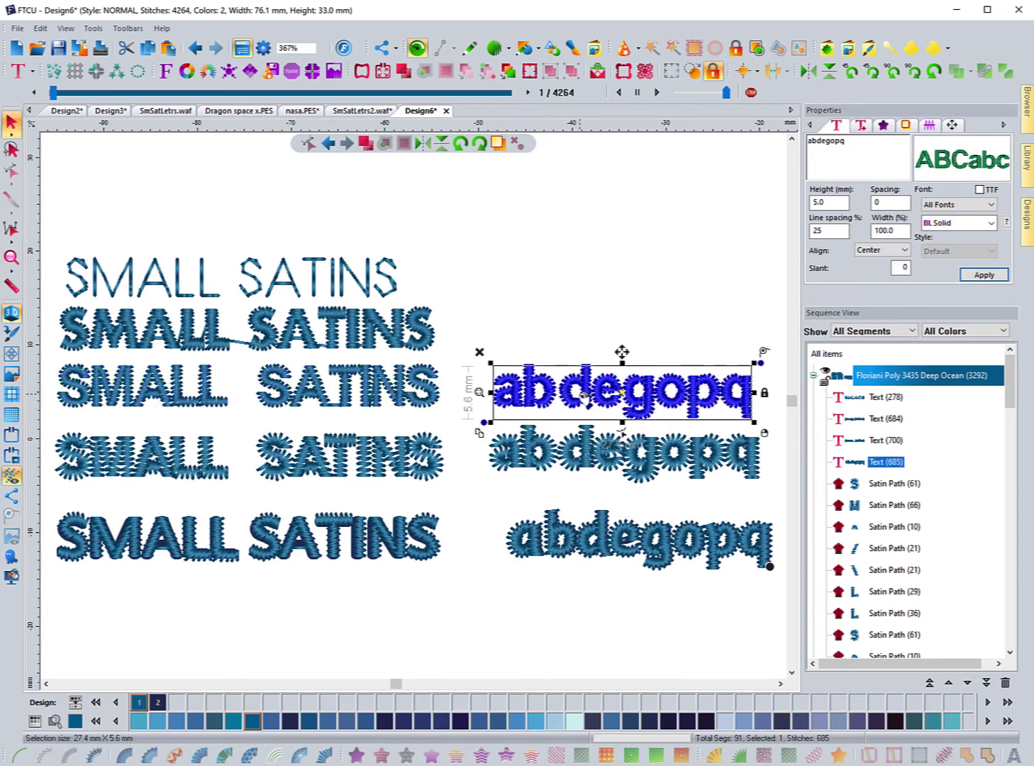
pyautogui.click(11, 312)
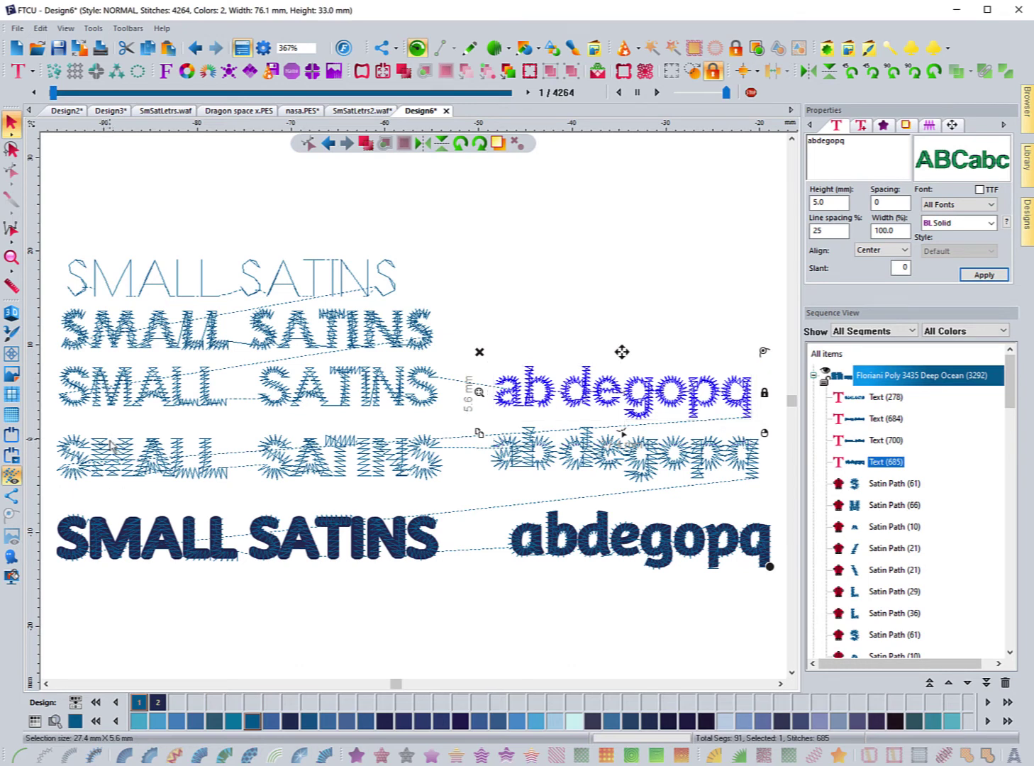
pyautogui.click(111, 448)
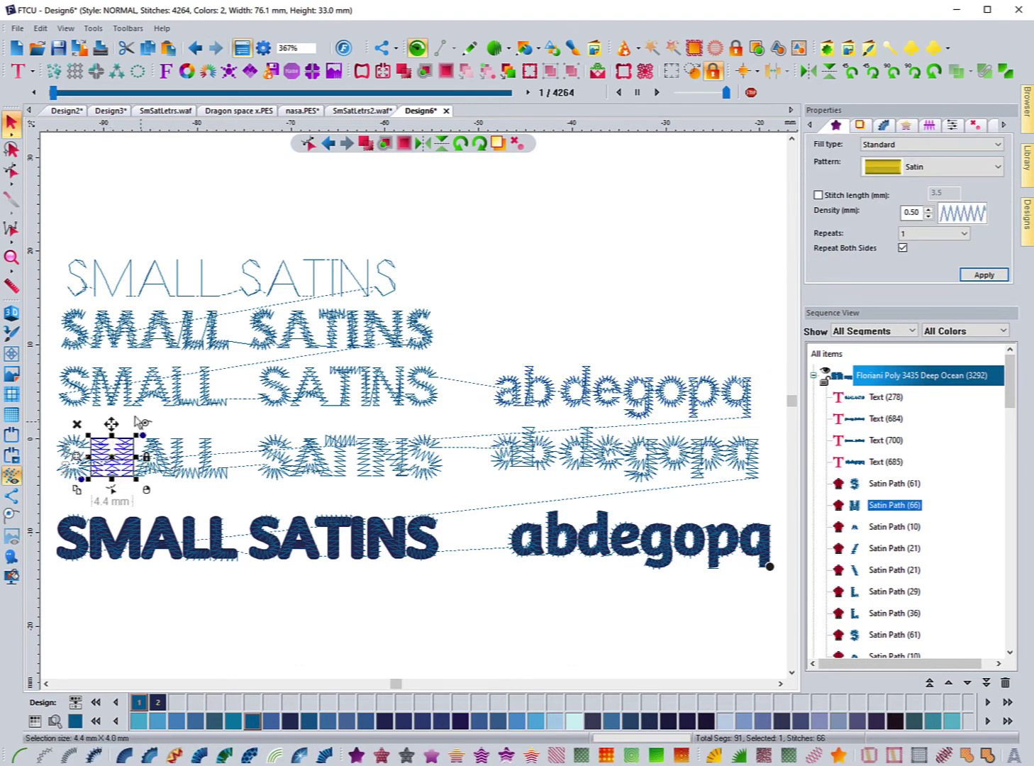
pyautogui.click(114, 406)
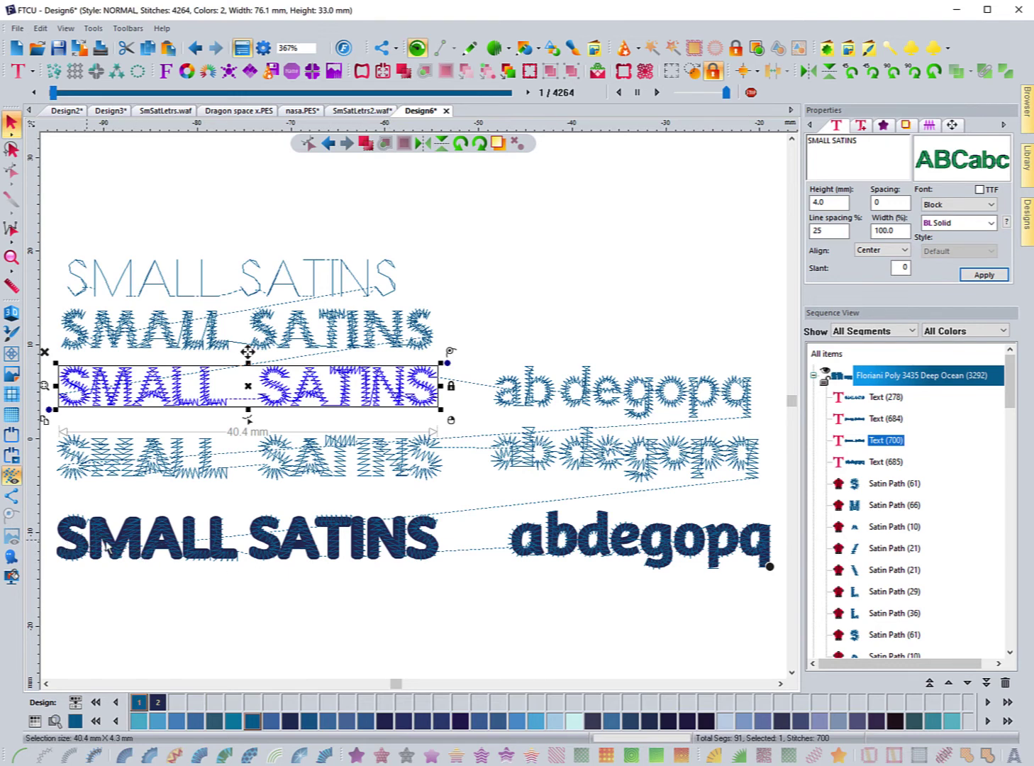
# Collapse the first Deep Ocean group, hide both Rocket Blue artwork layers and view the design at 100%.
pyautogui.click(813, 375)
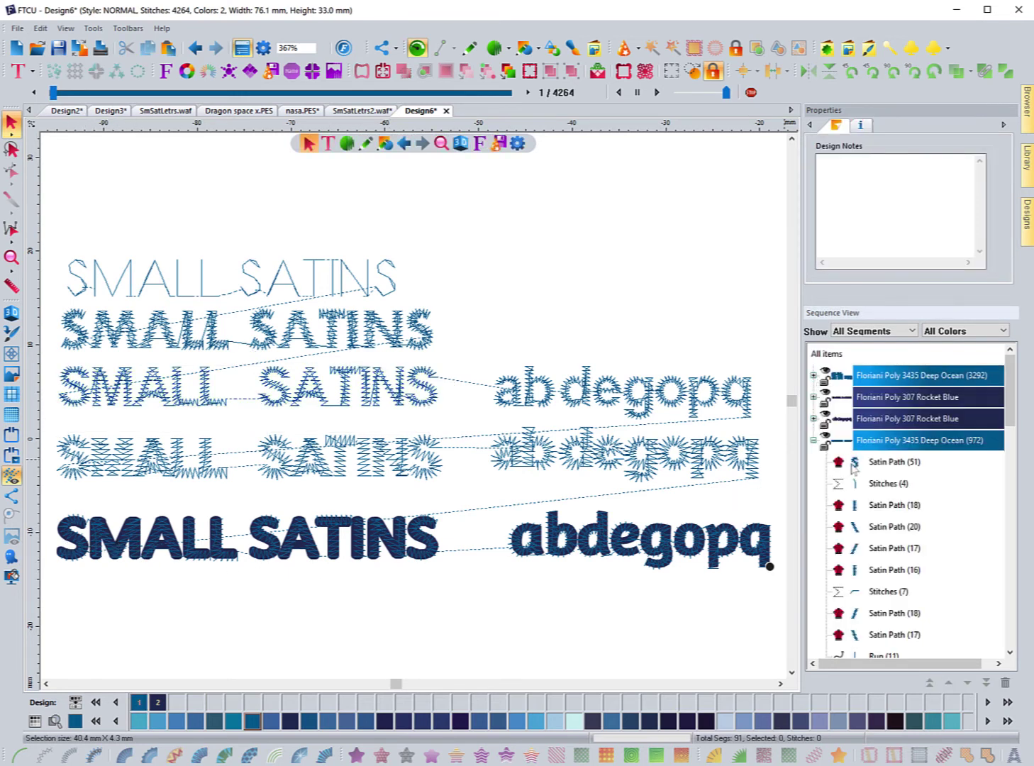
pyautogui.click(827, 420)
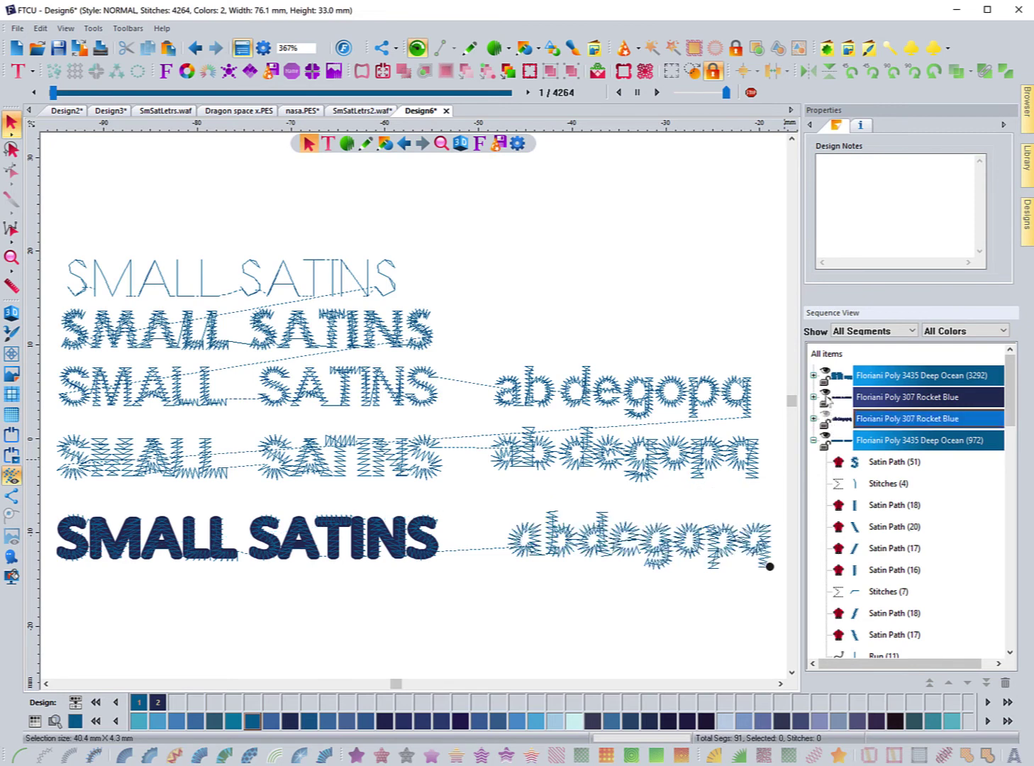
pyautogui.click(828, 398)
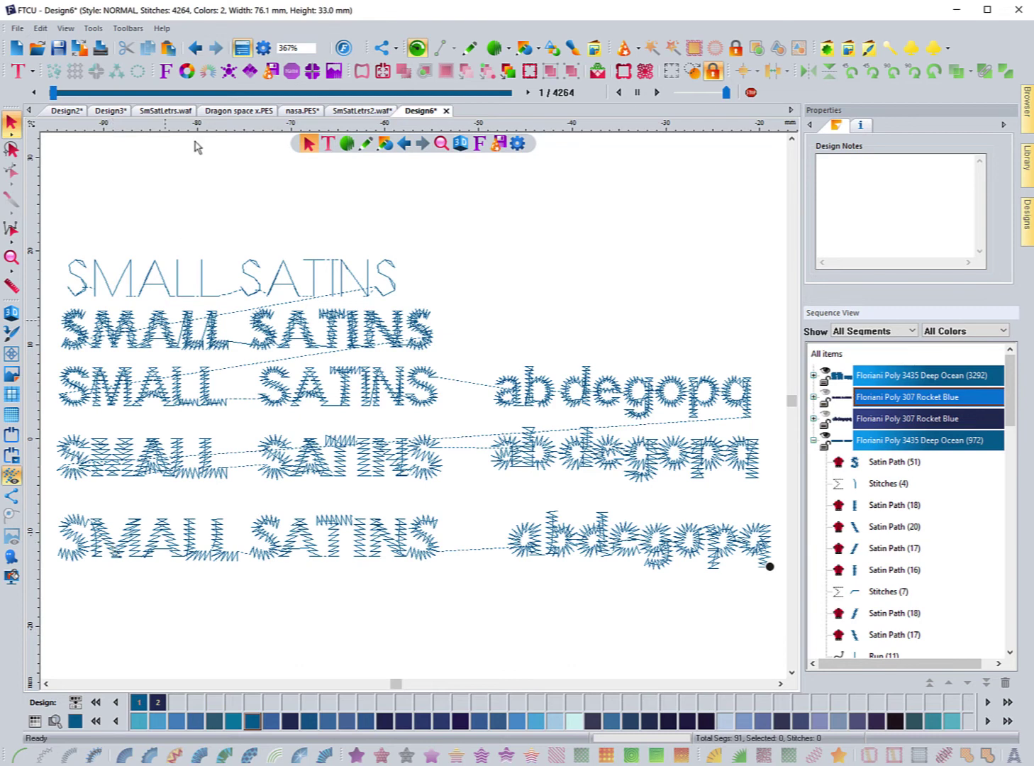
pyautogui.click(317, 48)
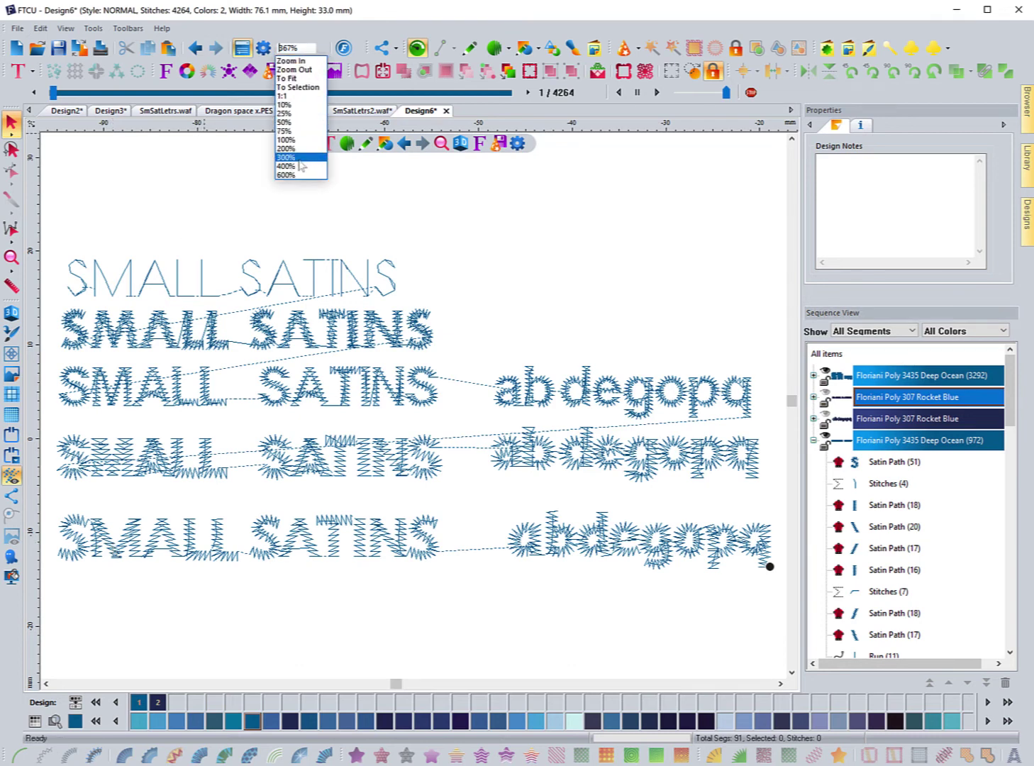
pyautogui.click(311, 140)
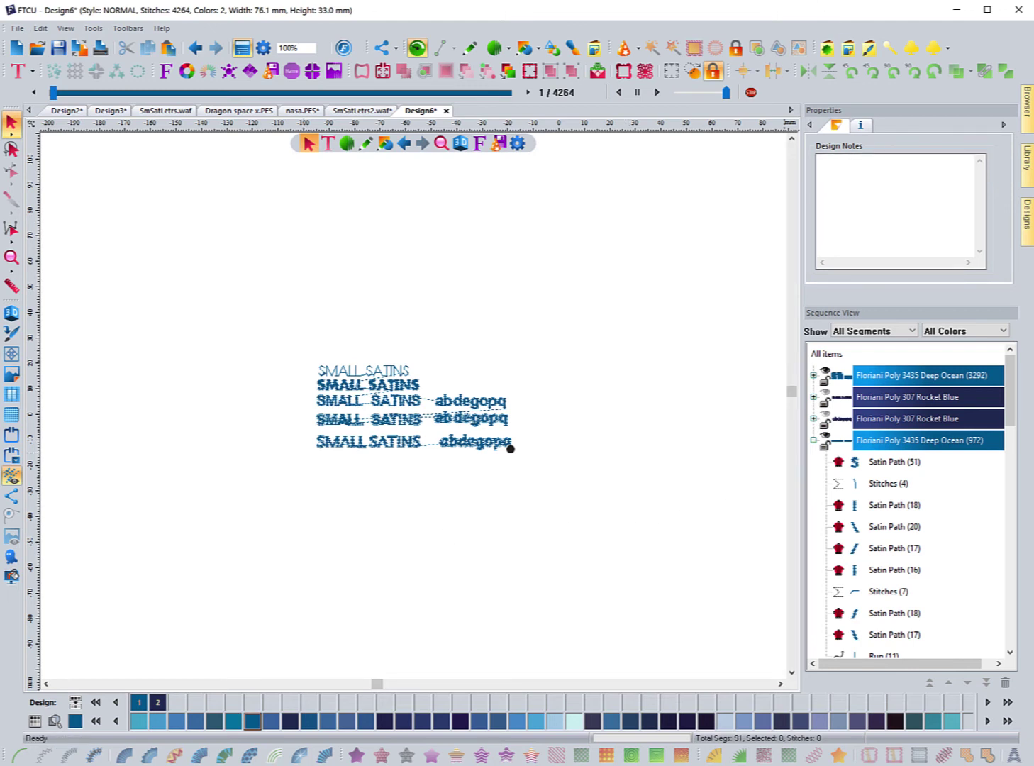
# Switch to the image viewer and enlarge Small Satin Stitch Letters.png beside the design to compare the sewn-out lettering.
pyautogui.press('super+Tab')
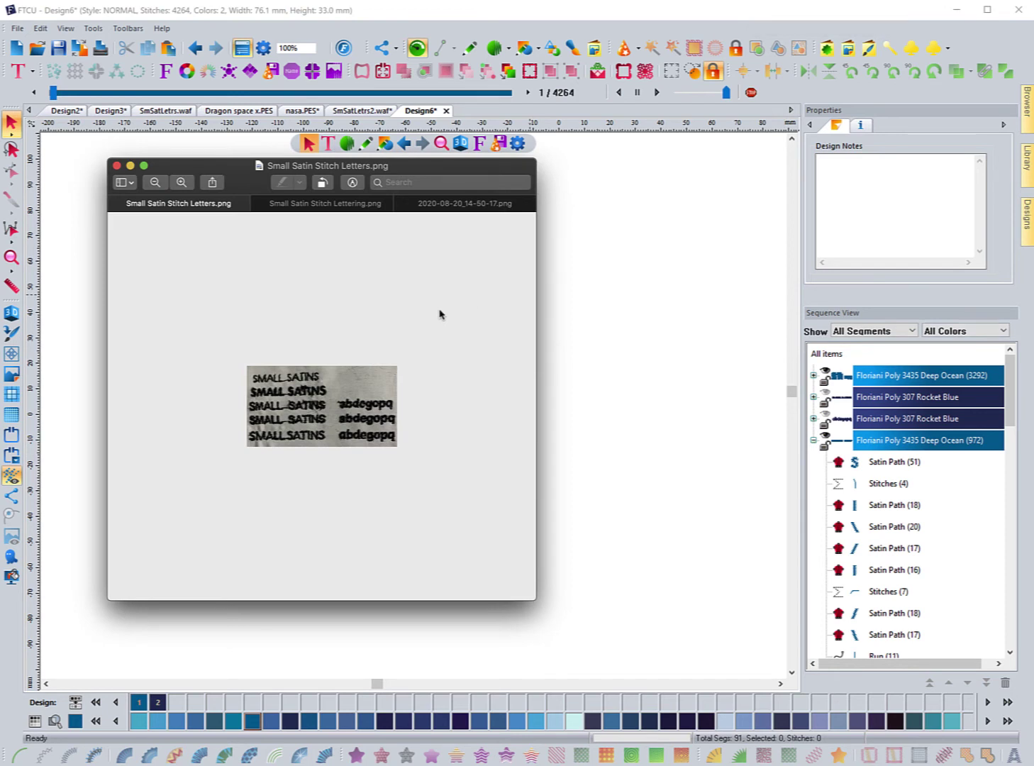
pyautogui.moveTo(240, 171); pyautogui.dragTo(650, 182)
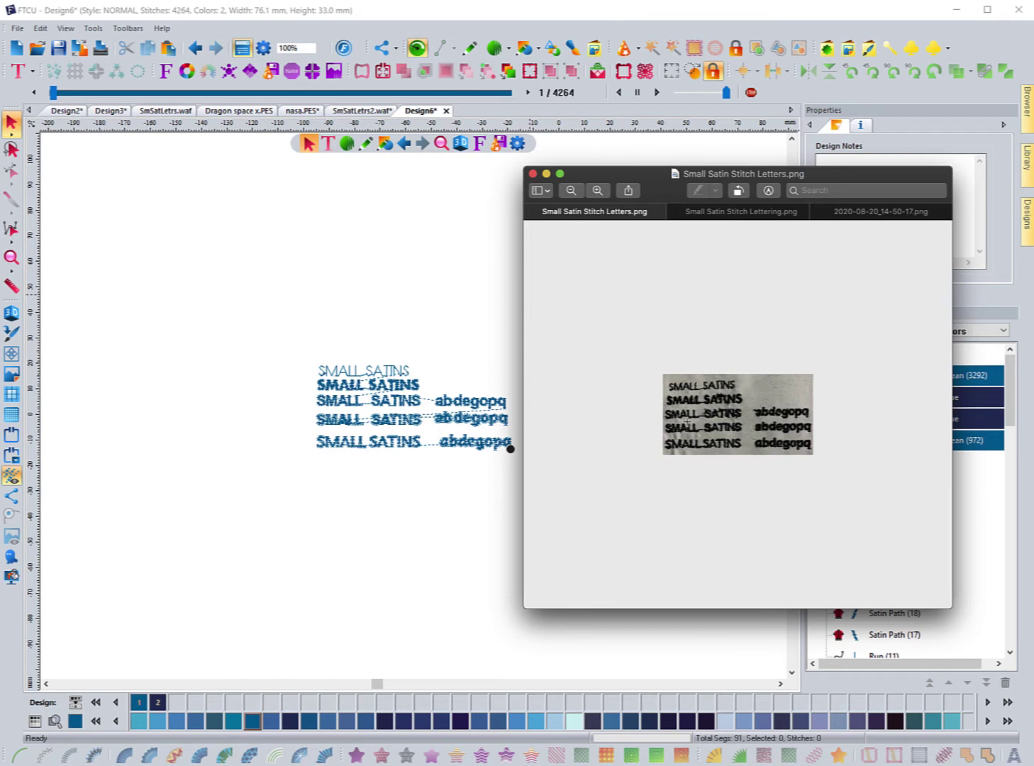
pyautogui.click(597, 193)
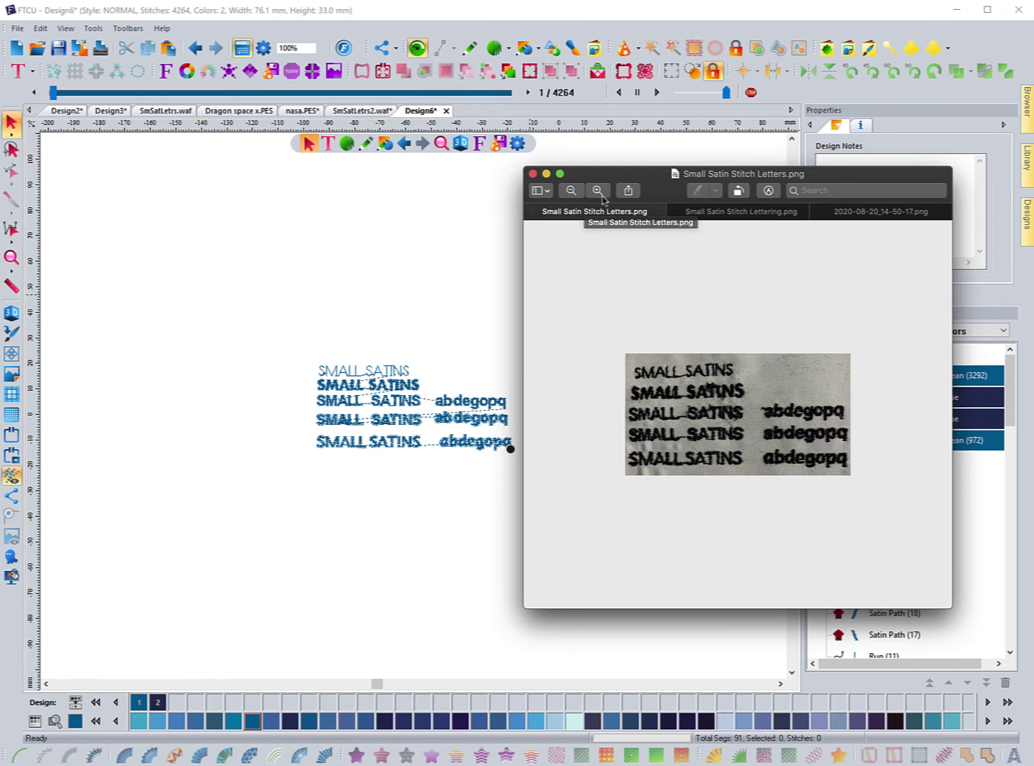
pyautogui.click(571, 194)
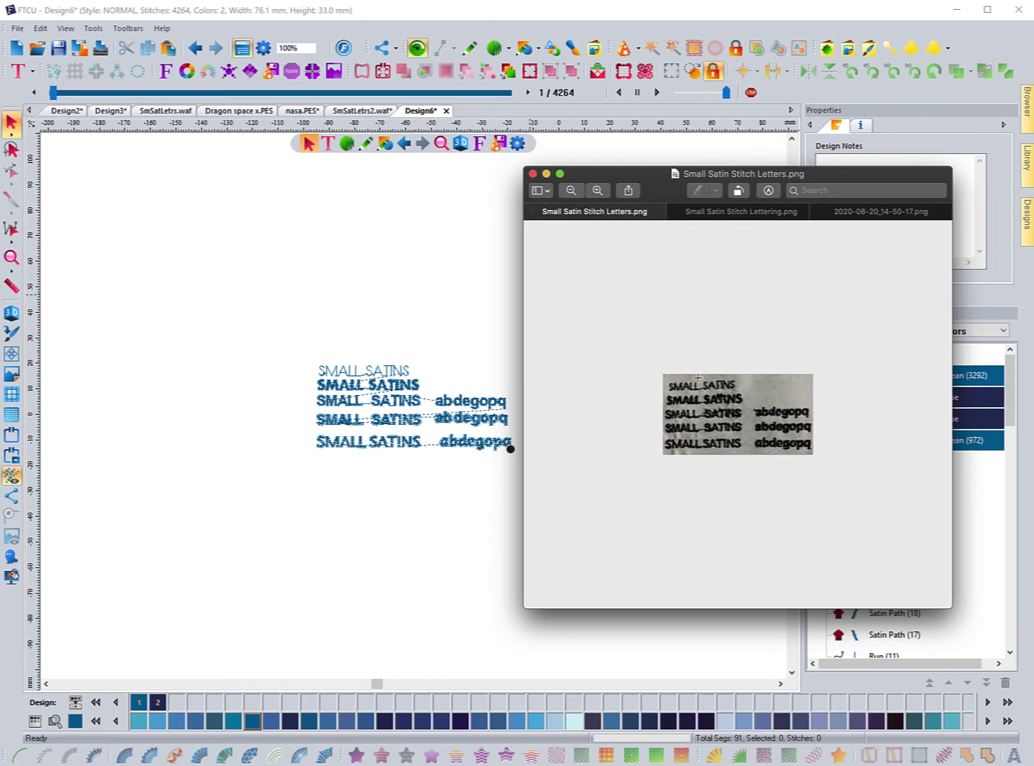
pyautogui.click(597, 192)
pyautogui.moveTo(659, 186)
pyautogui.mouseDown()
pyautogui.moveTo(686, 205)
pyautogui.moveTo(669, 205)
pyautogui.mouseUp()
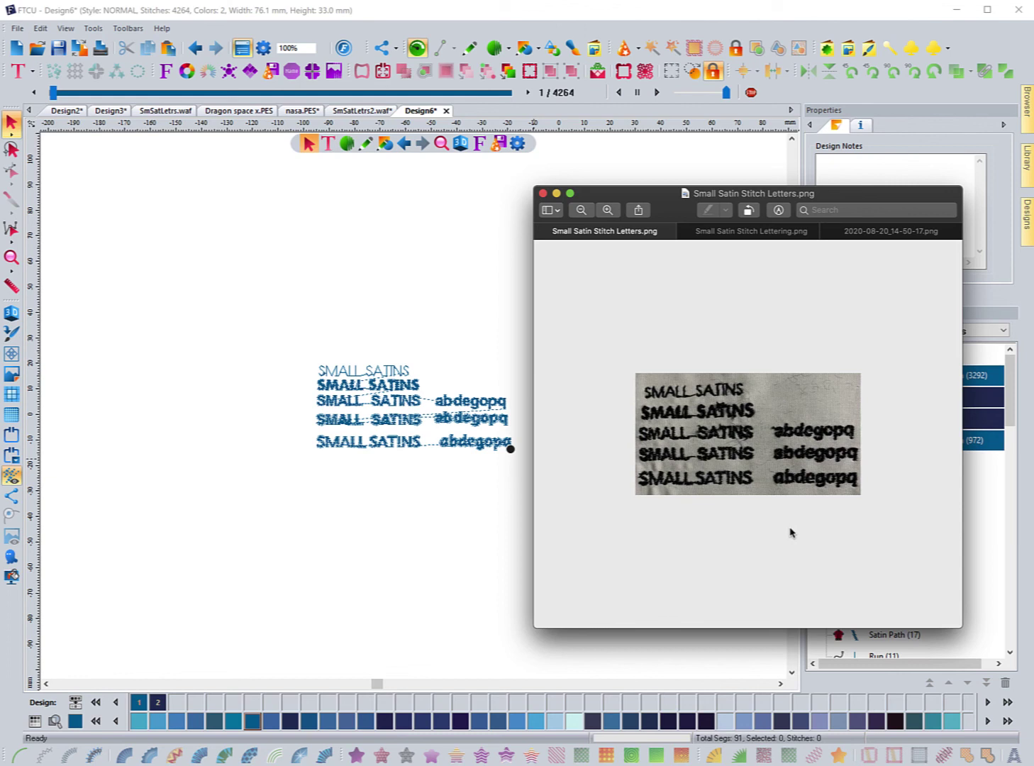
pyautogui.moveTo(679, 207); pyautogui.dragTo(644, 158)
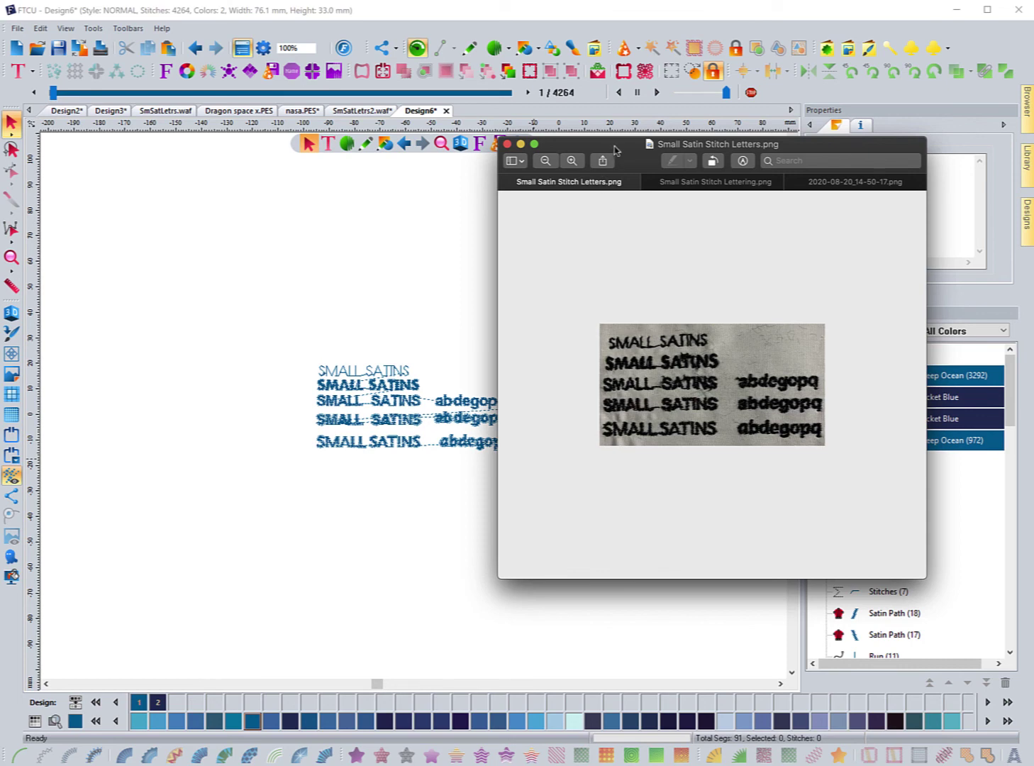
# Review the key factors in Small Satin Stitch Lettering.png, and move the image viewer off the embroidery design.
pyautogui.click(688, 188)
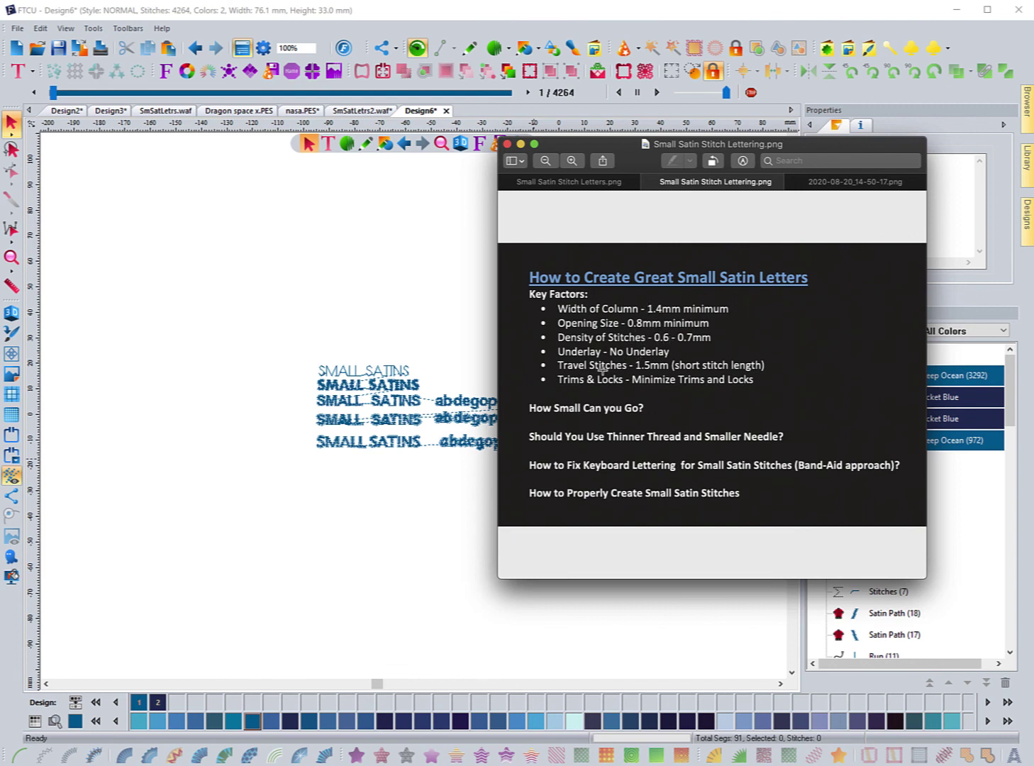
pyautogui.moveTo(628, 147); pyautogui.dragTo(399, 186)
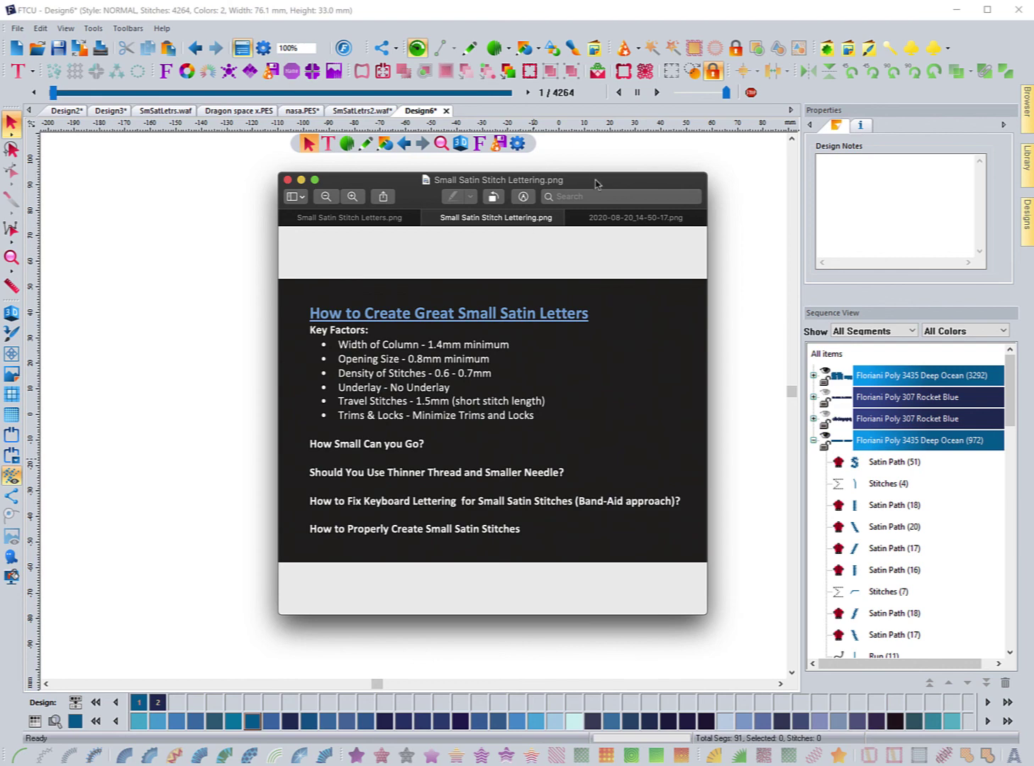
pyautogui.moveTo(597, 183); pyautogui.dragTo(0, 134)
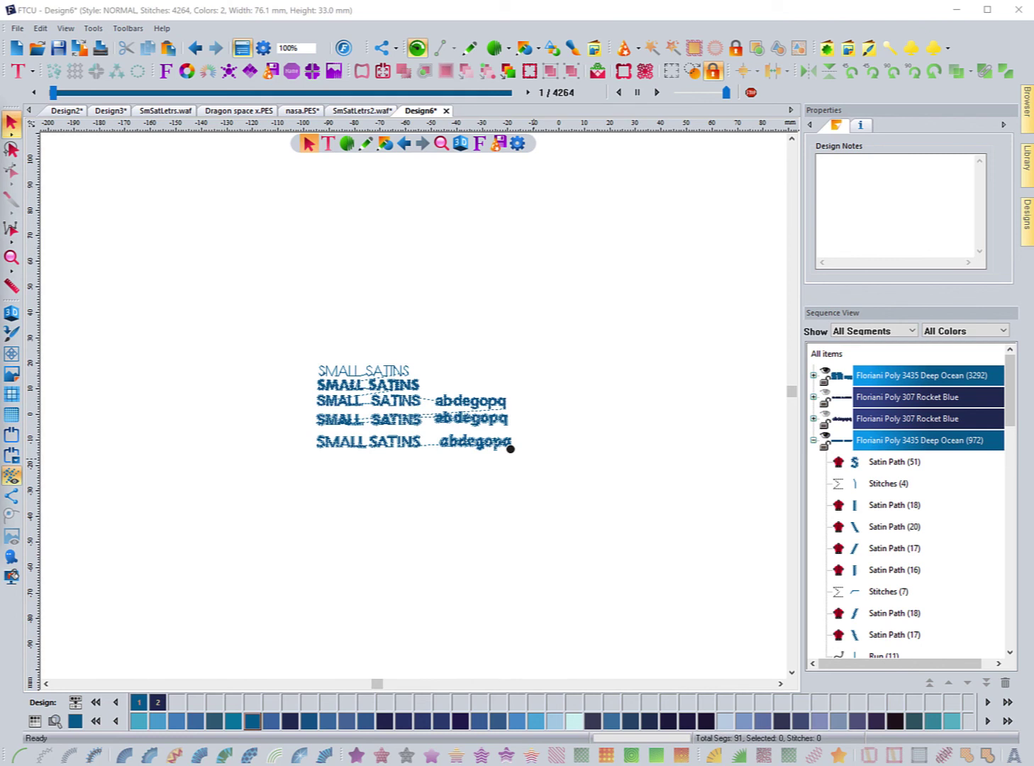
# Turn on the 3D preview and examine all the SMALL SATINS and abdegopq rows up close.
pyautogui.click(11, 312)
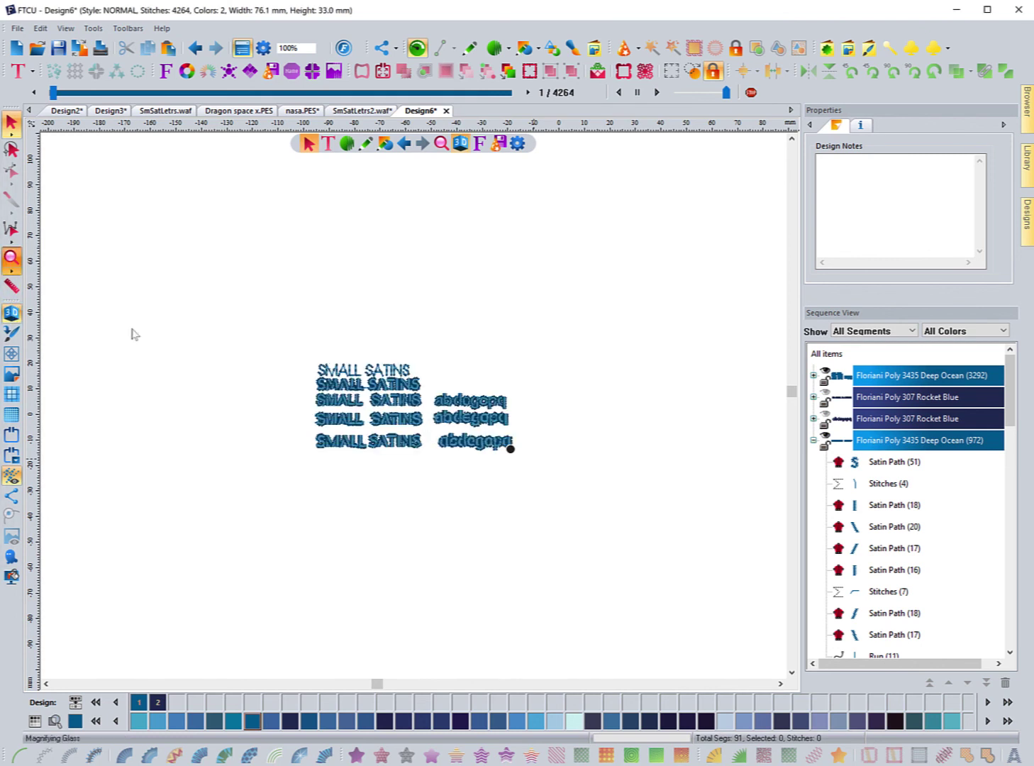
pyautogui.moveTo(295, 354); pyautogui.dragTo(550, 489)
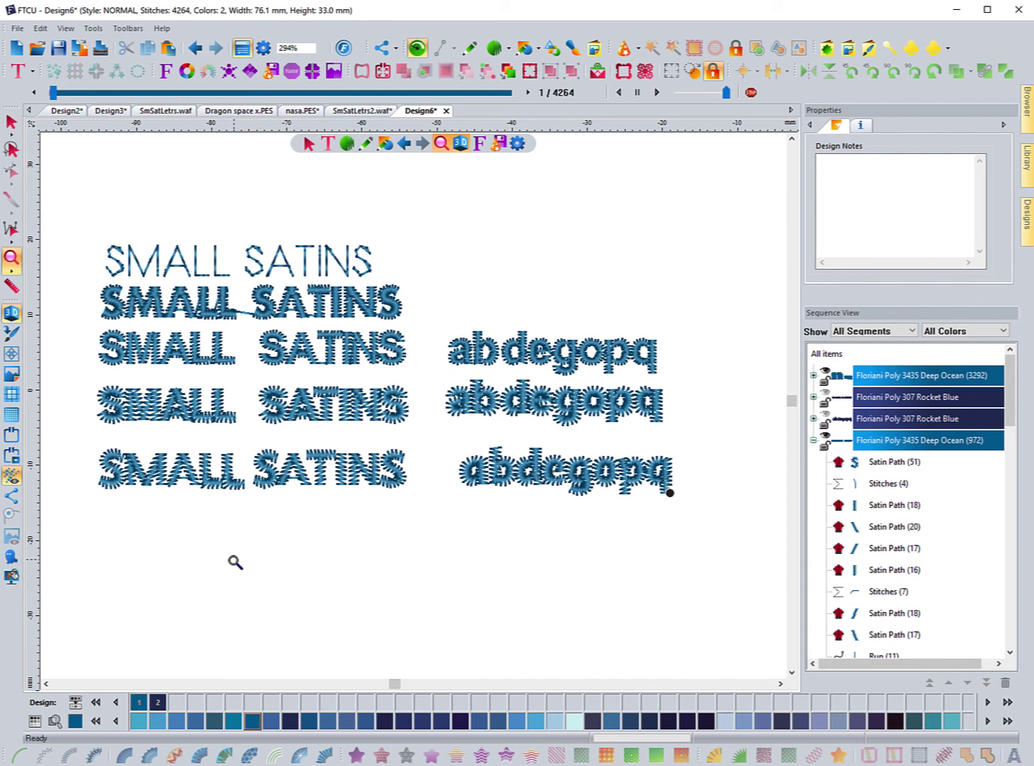
pyautogui.click(11, 122)
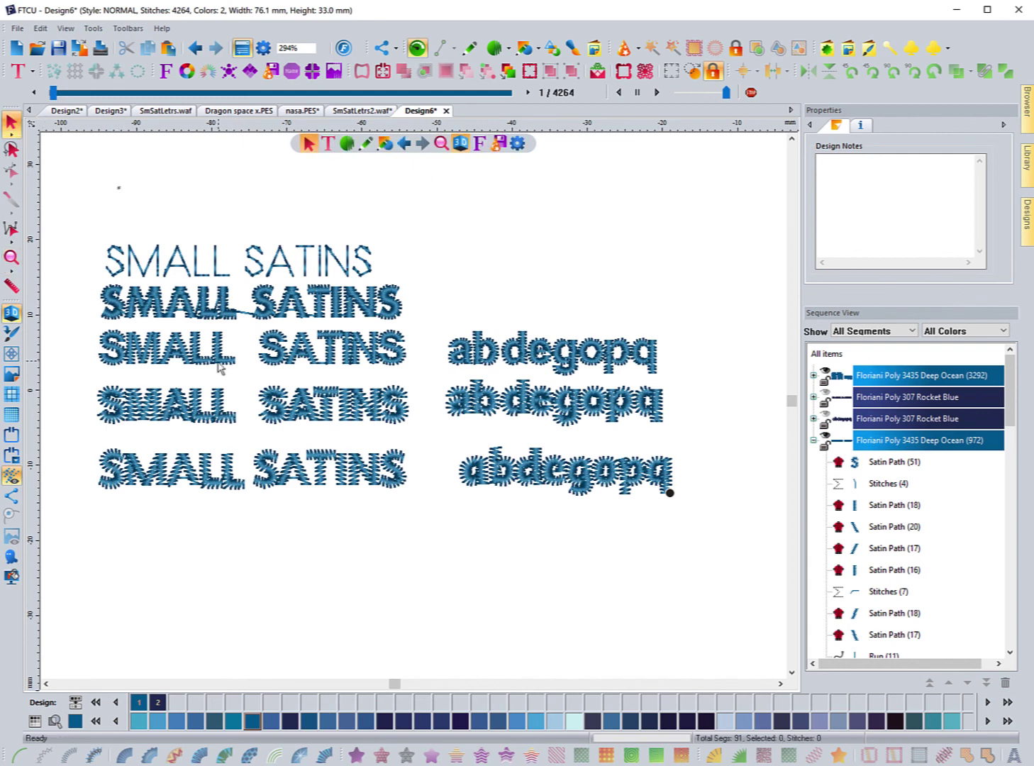